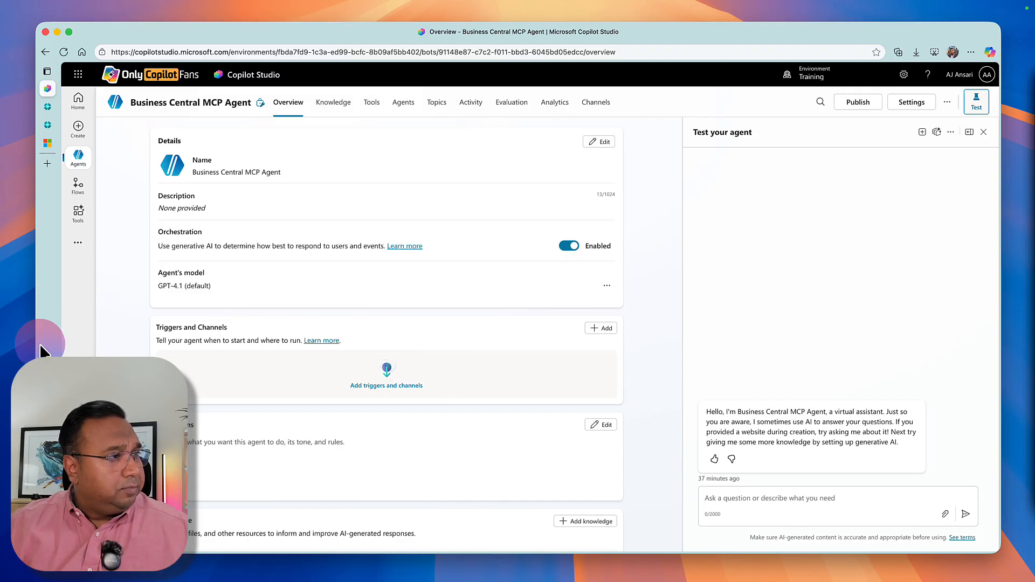
Switch to the Business Central admin center, open the Sandbox environment, and review its next update scheduling options without changing them.
mouse_move(56, 151)
left_click(58, 131)
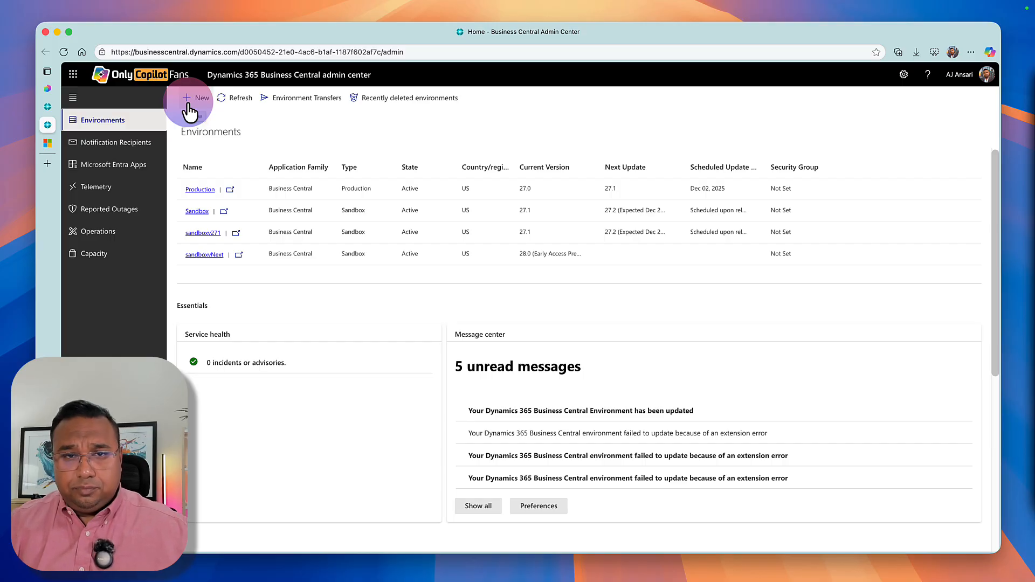
left_click(200, 212)
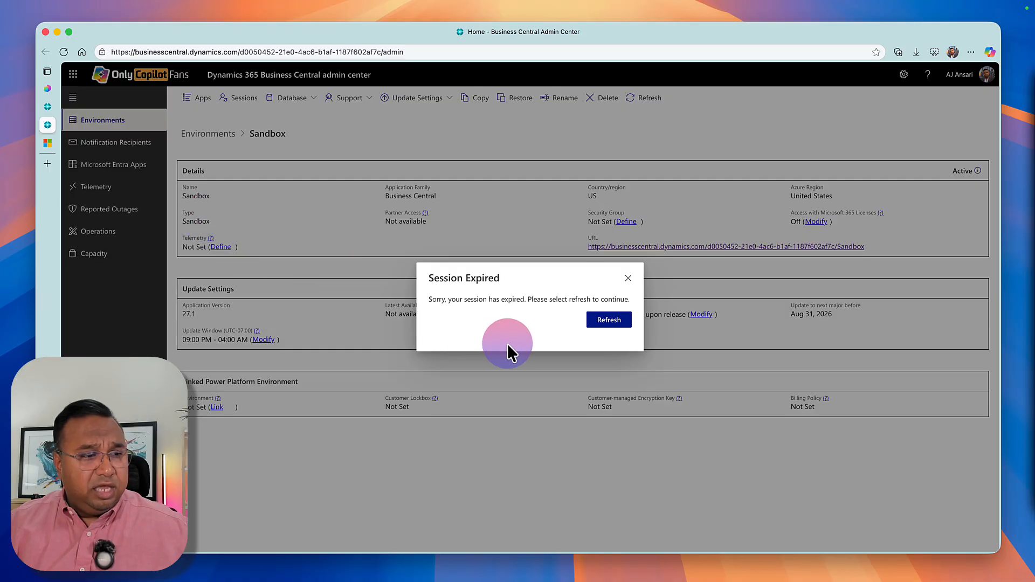
left_click(583, 323)
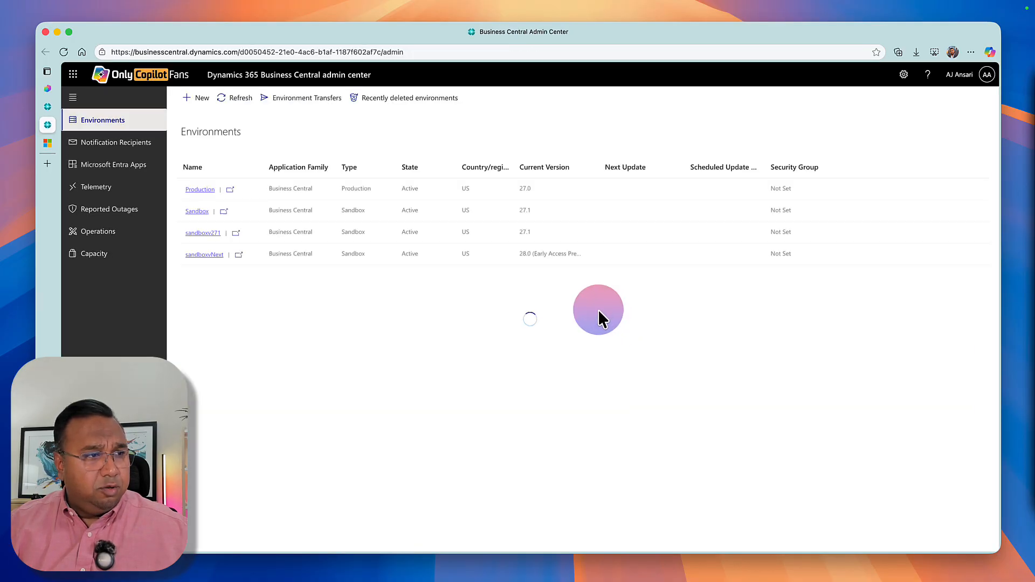
left_click(197, 211)
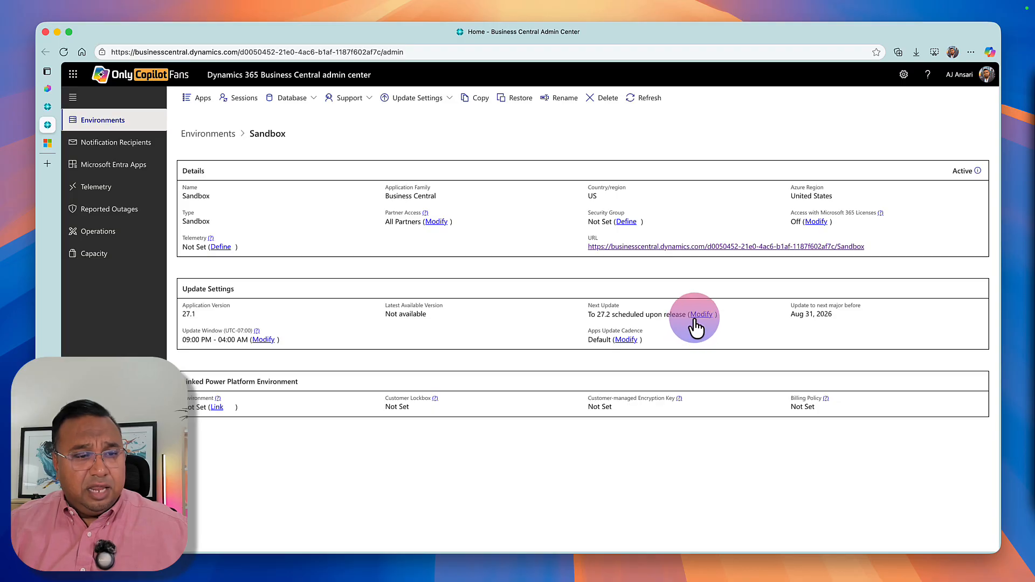
left_click(700, 315)
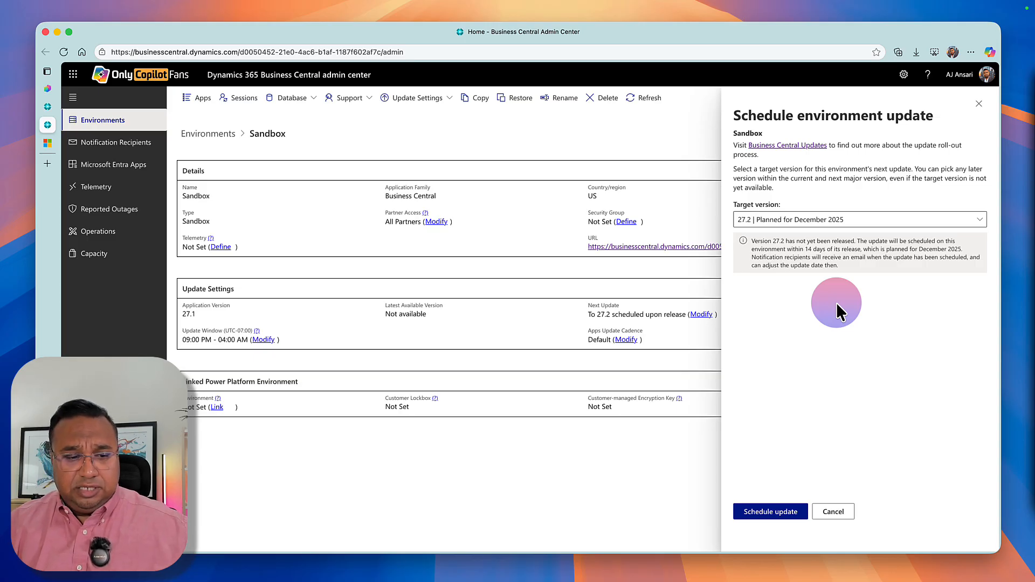
left_click(835, 512)
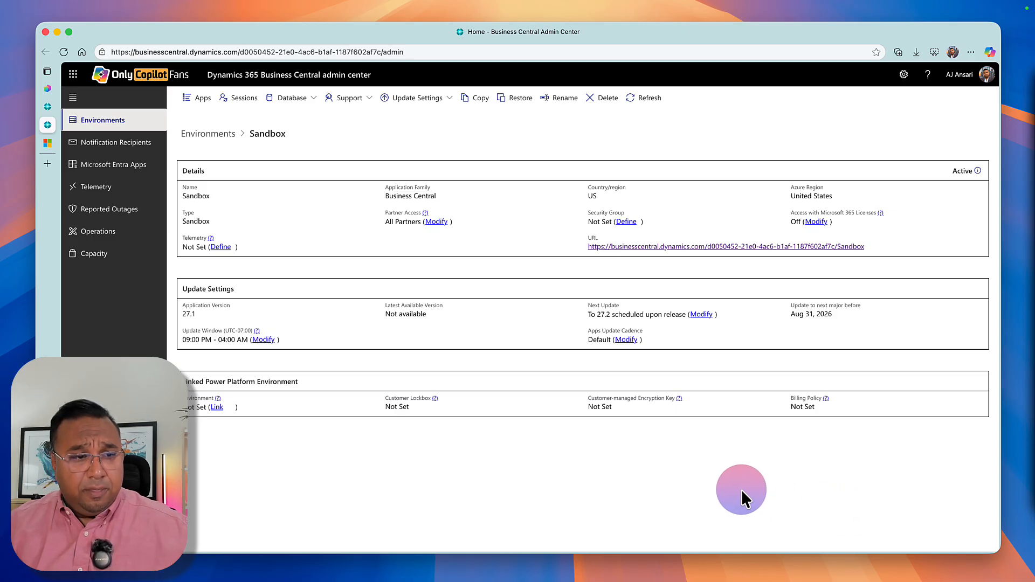
Return to the environments list and read the message center posts about the extension update error and the completed environment update.
left_click(130, 121)
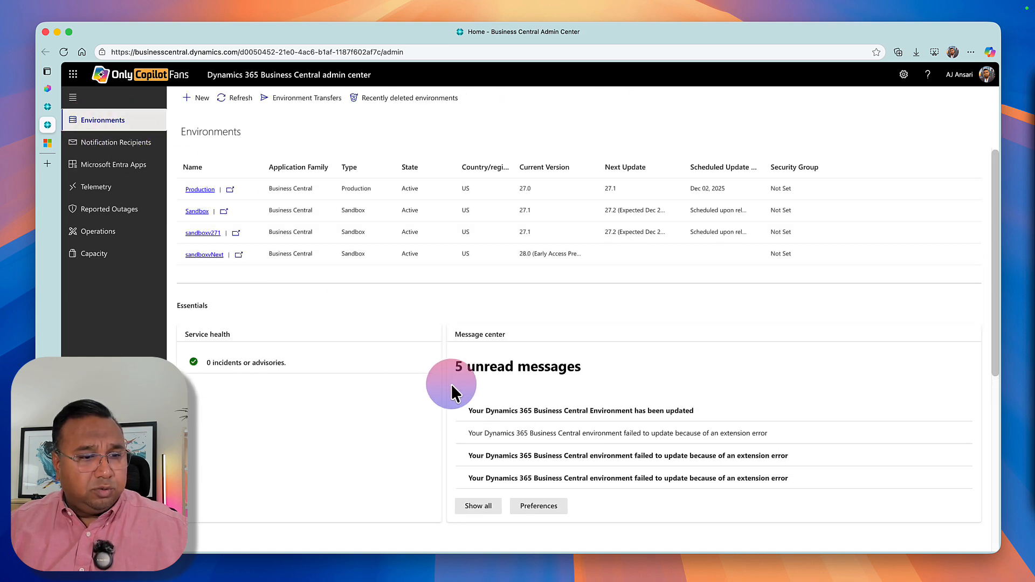
left_click(531, 433)
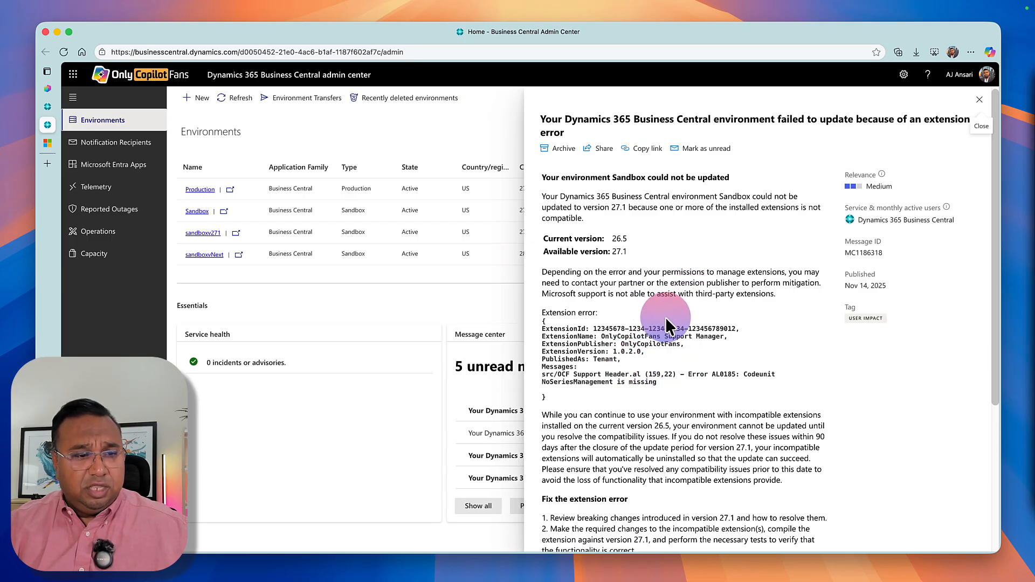
left_click(979, 100)
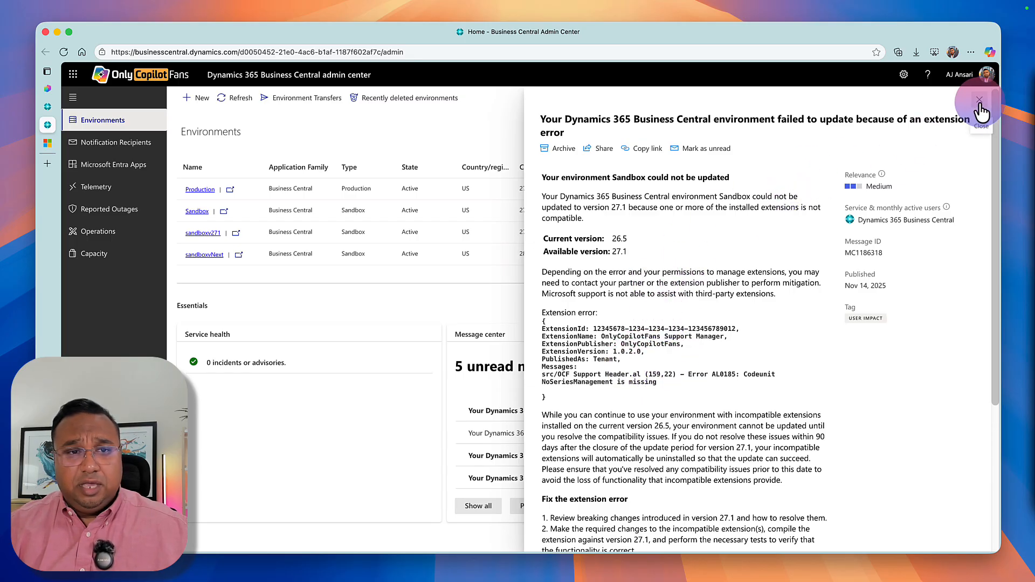
left_click(548, 411)
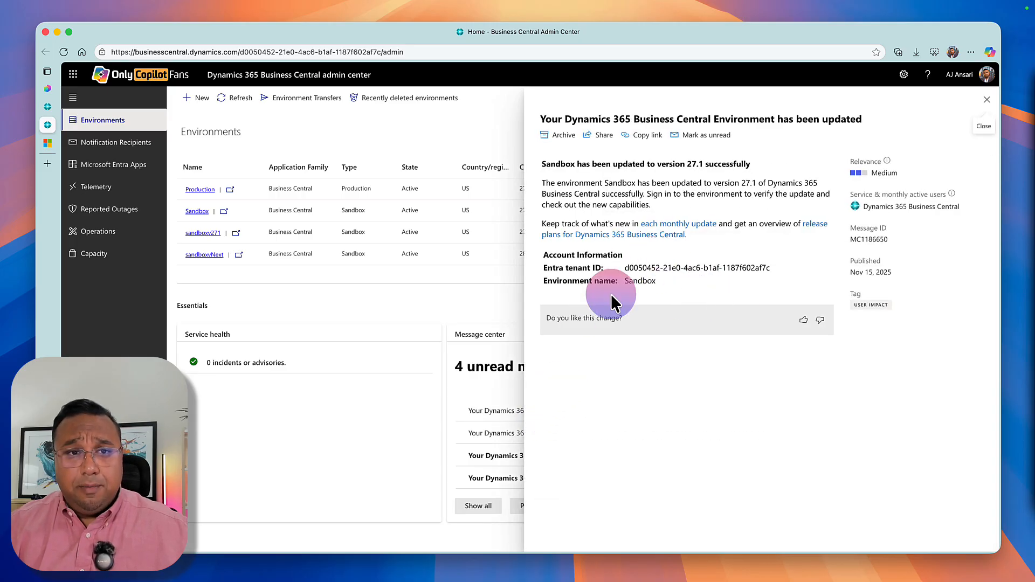
left_click(993, 99)
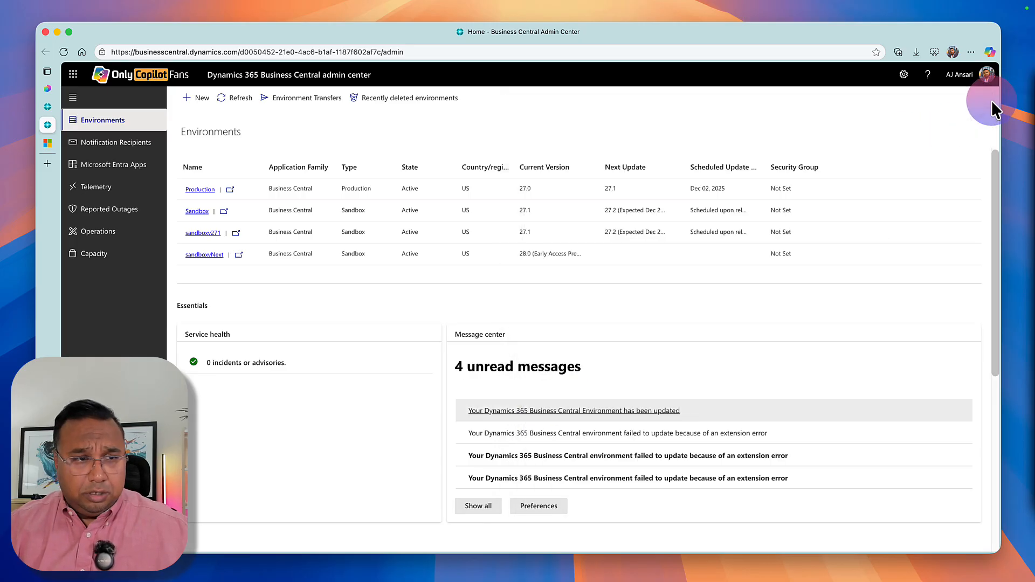
Switch to Copilot Studio and find Dynamics 365 Business Central MCP (Preview) among the agent's Model Context Protocol tools, without adding it.
left_click(47, 89)
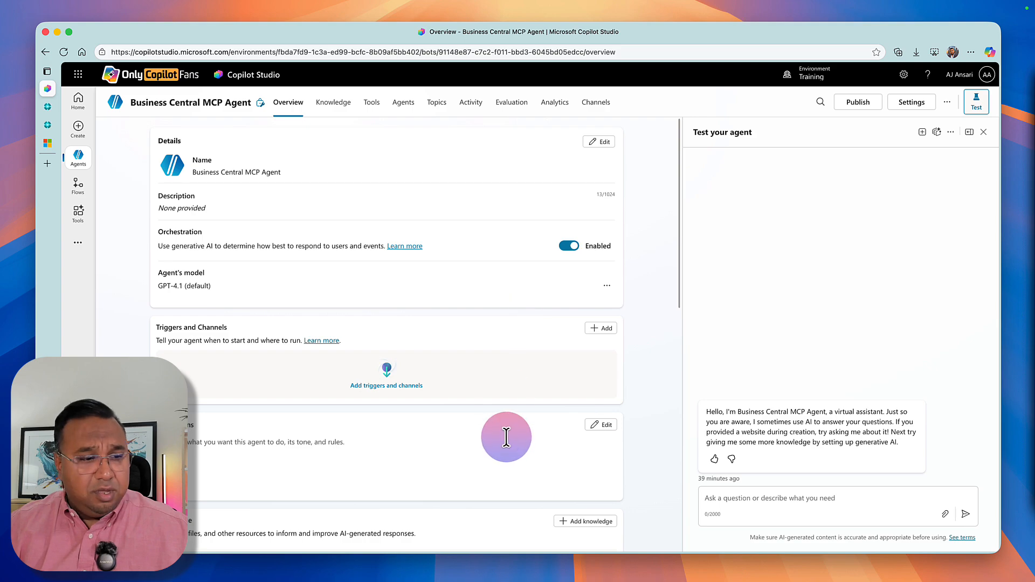
scroll(507, 435, "down", 2)
scroll(506, 435, "down", 5)
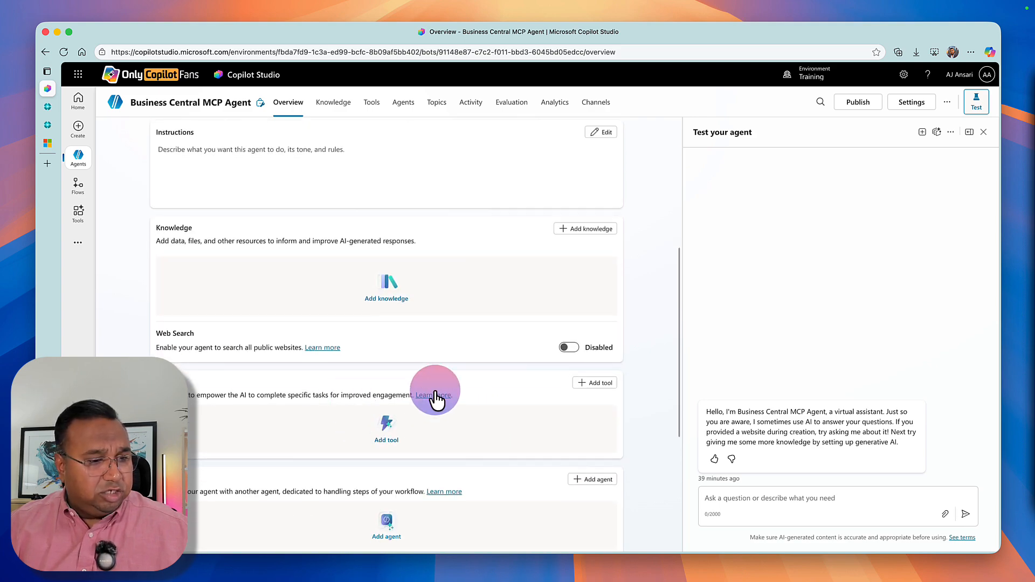
left_click(585, 385)
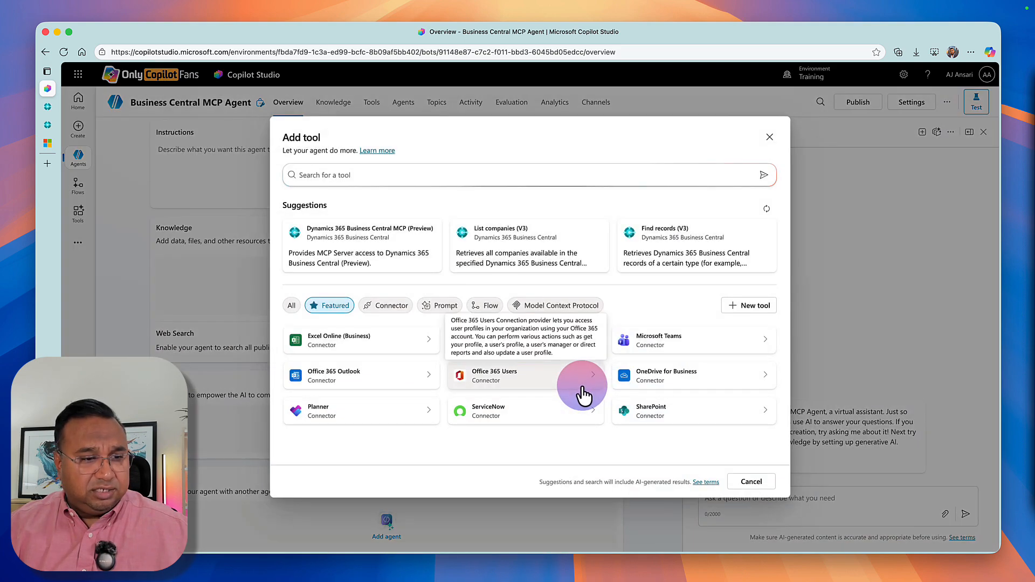
left_click(531, 312)
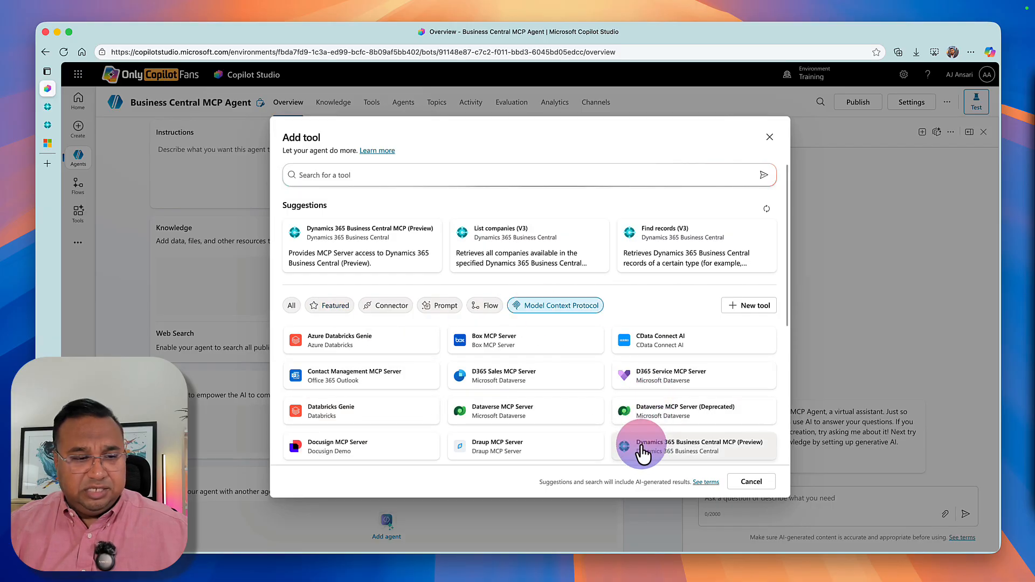
scroll(641, 450, "down", 1)
scroll(646, 458, "down", 2)
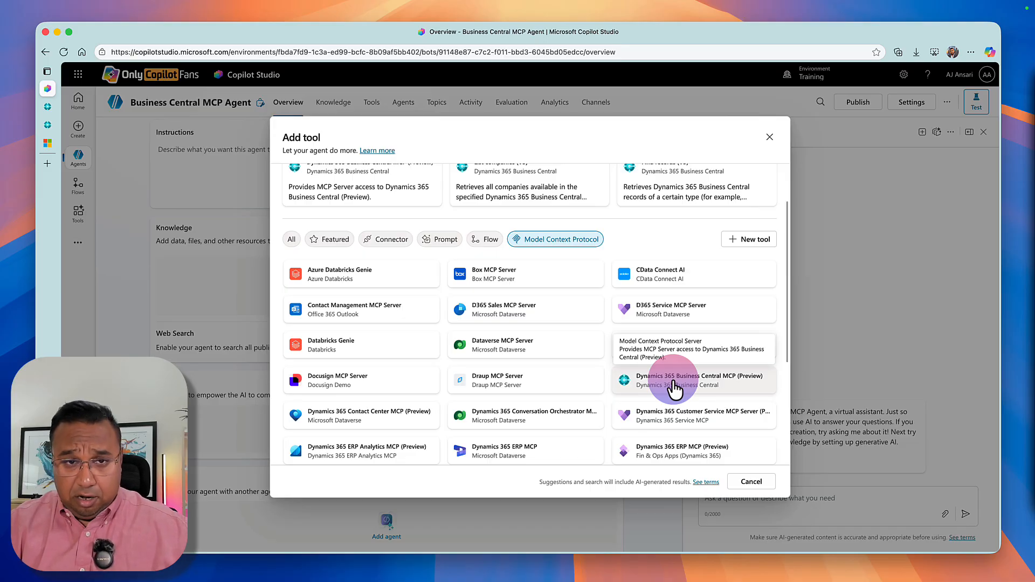
left_click(751, 485)
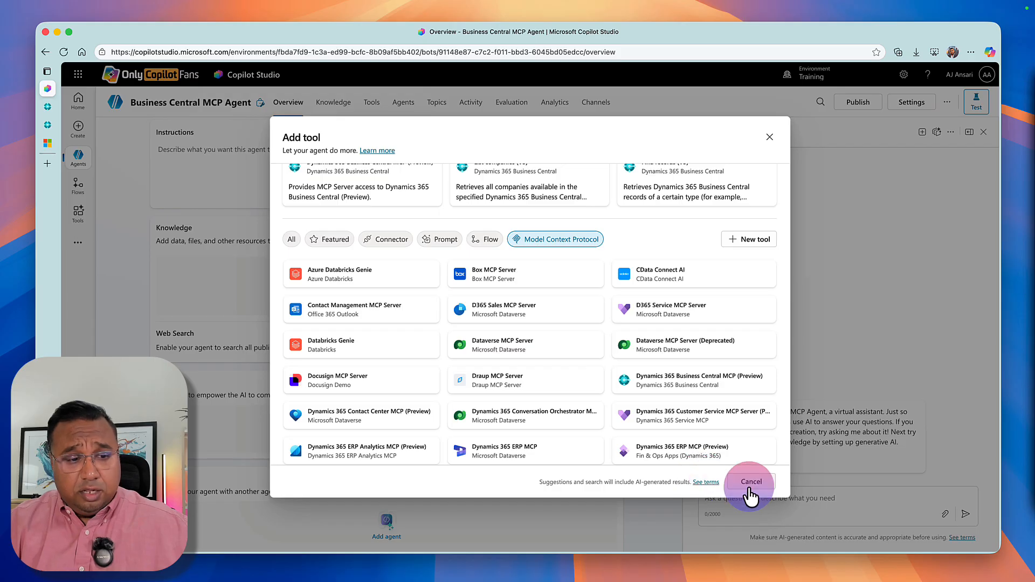
scroll(520, 399, "up", 5)
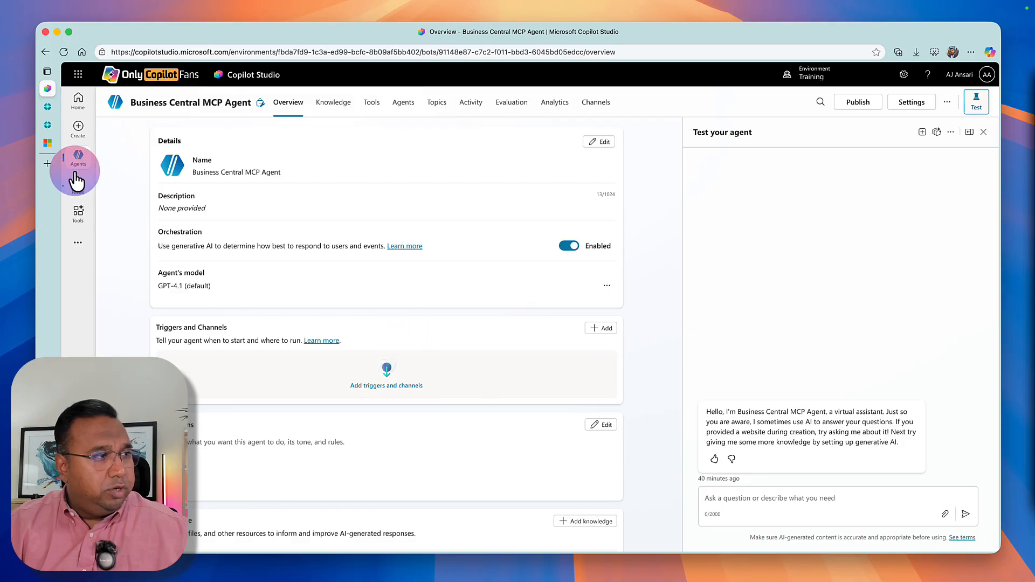
Switch to Business Central and search its pages for "mcp" without opening a result.
left_click(51, 108)
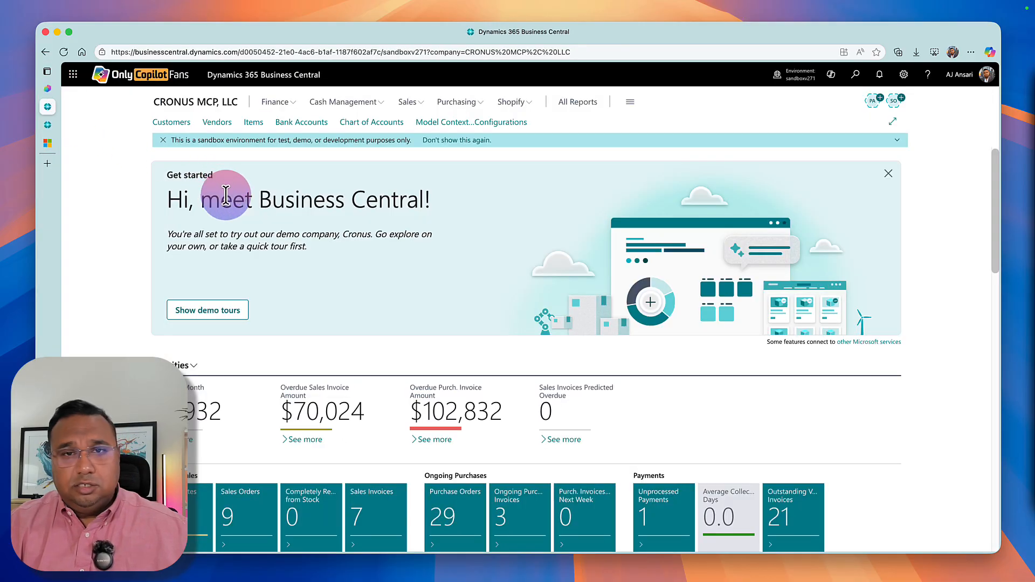
left_click(854, 75)
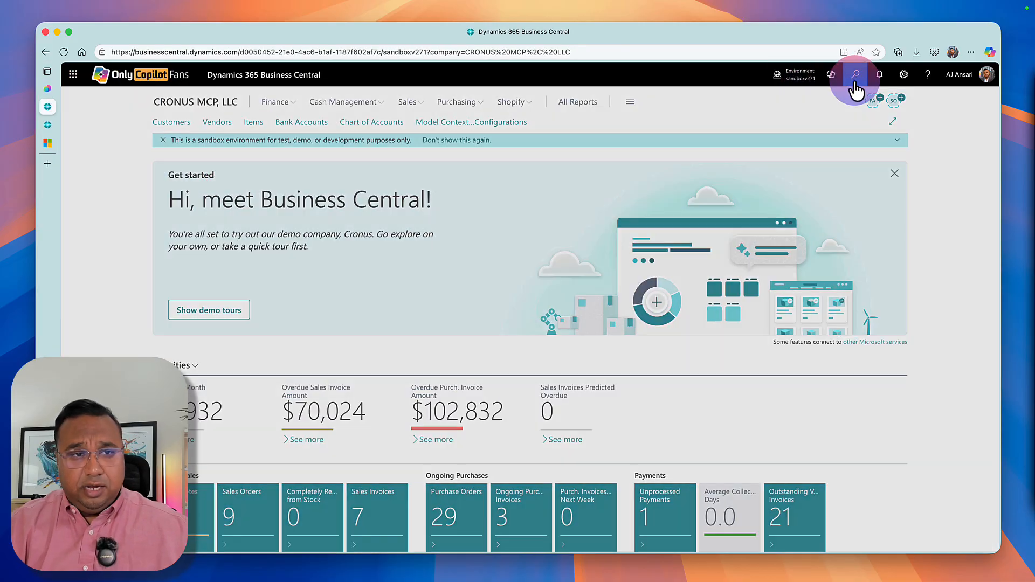
type("mcp")
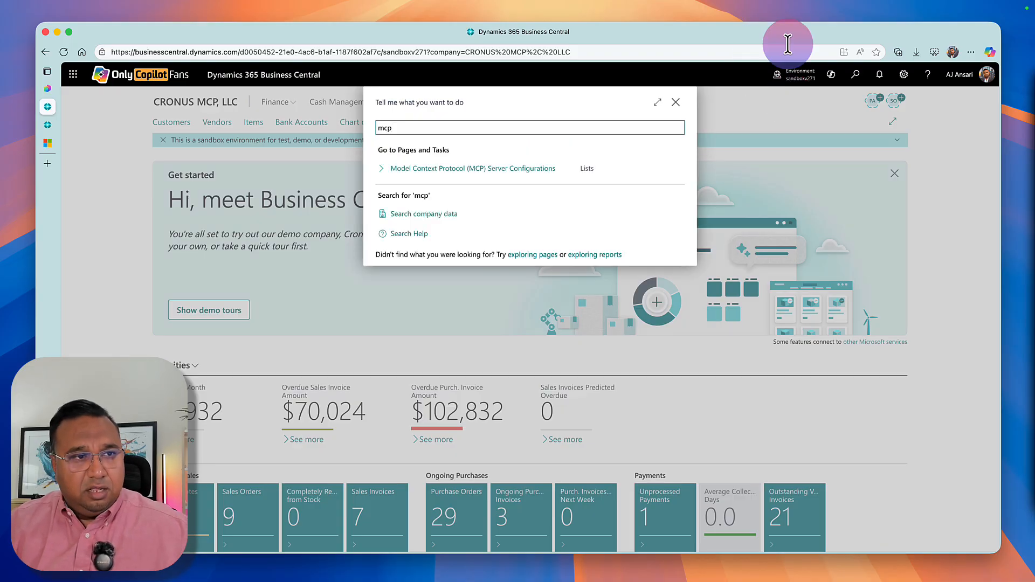
left_click(676, 104)
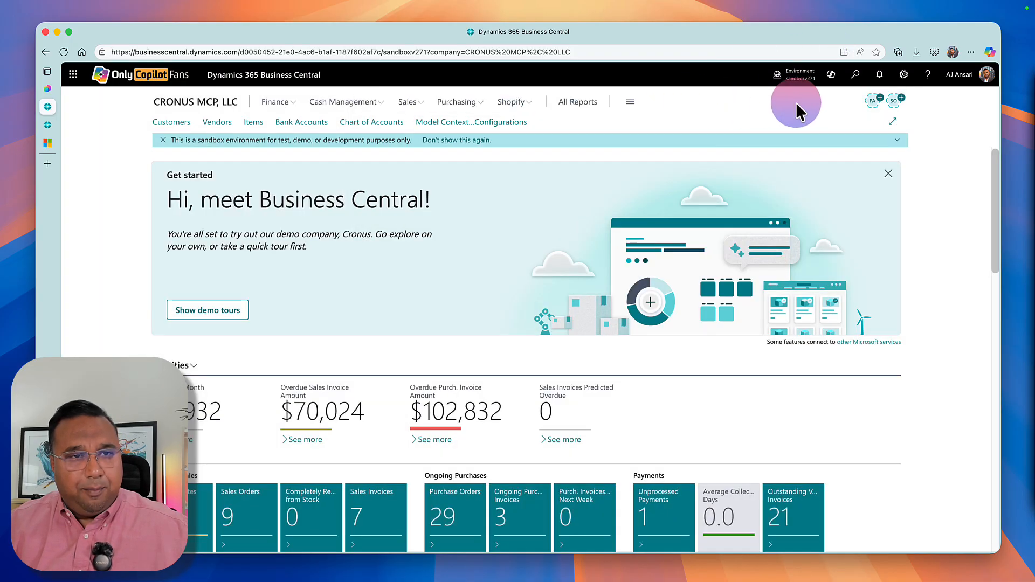
Open Feature Management, check the Enabled for setting of "Feature: Enable MCP Server access", and return to the home page.
left_click(855, 74)
type("fe")
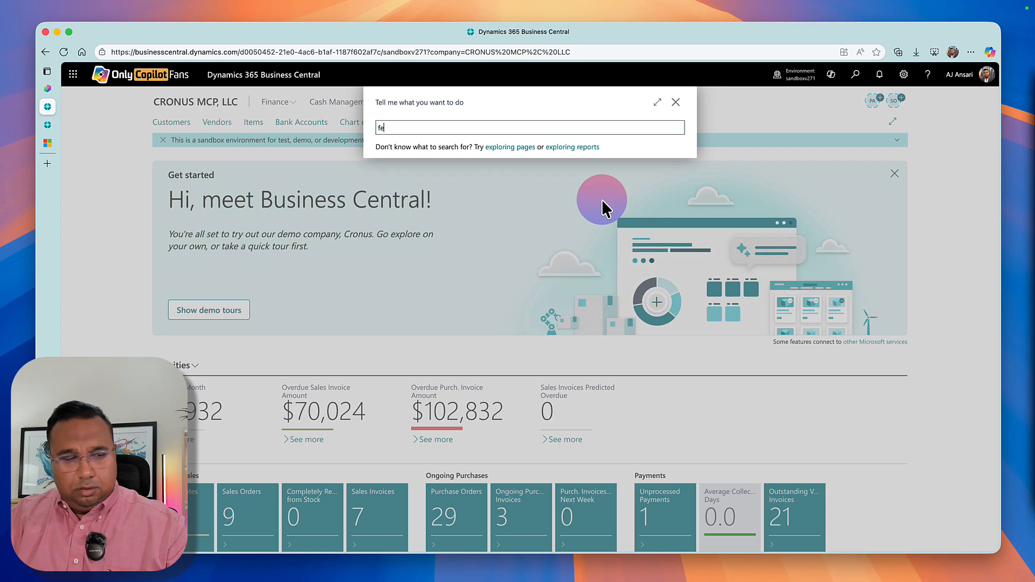
type("ature mana")
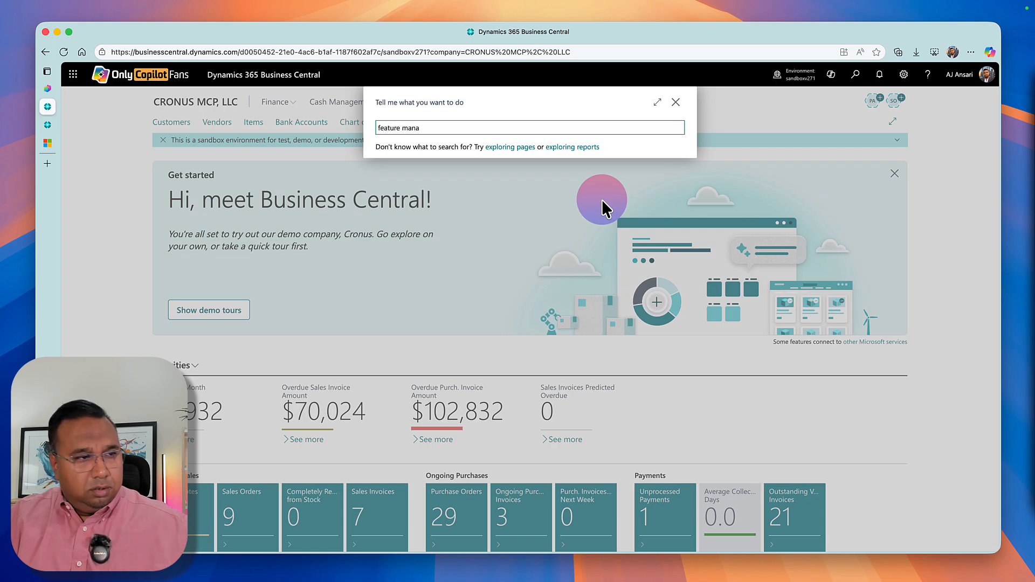
left_click(434, 171)
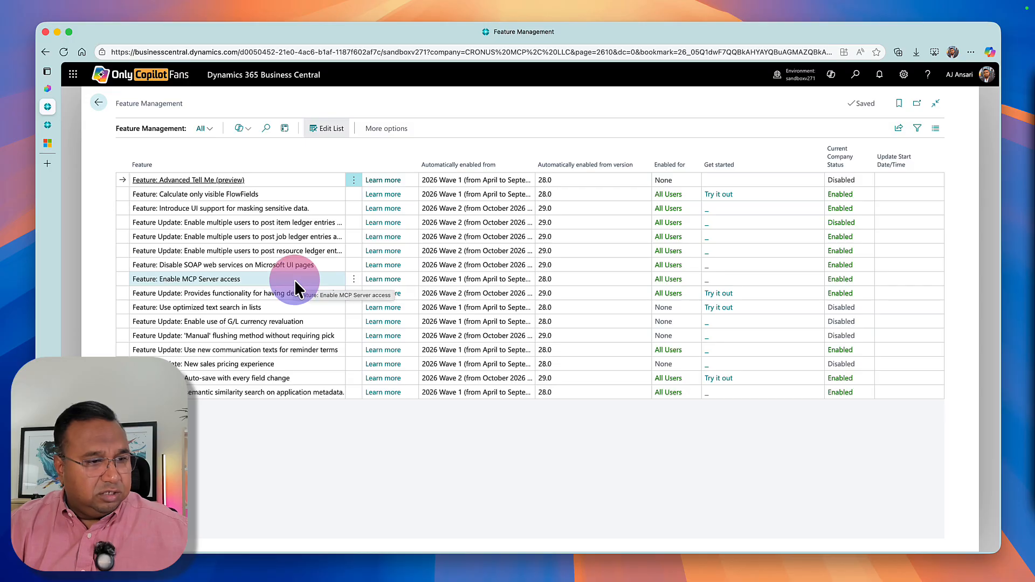
left_click(681, 279)
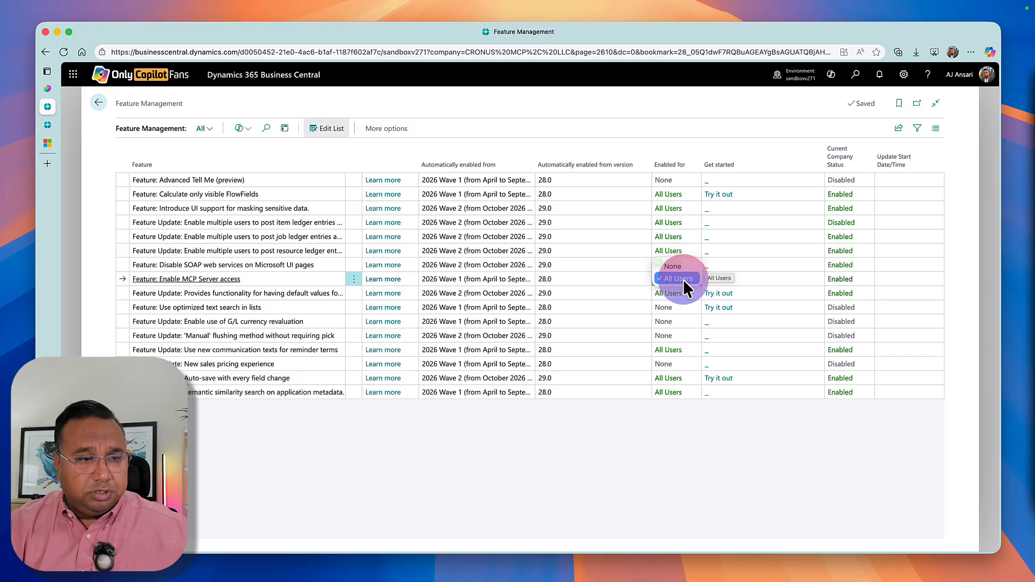
left_click(628, 276)
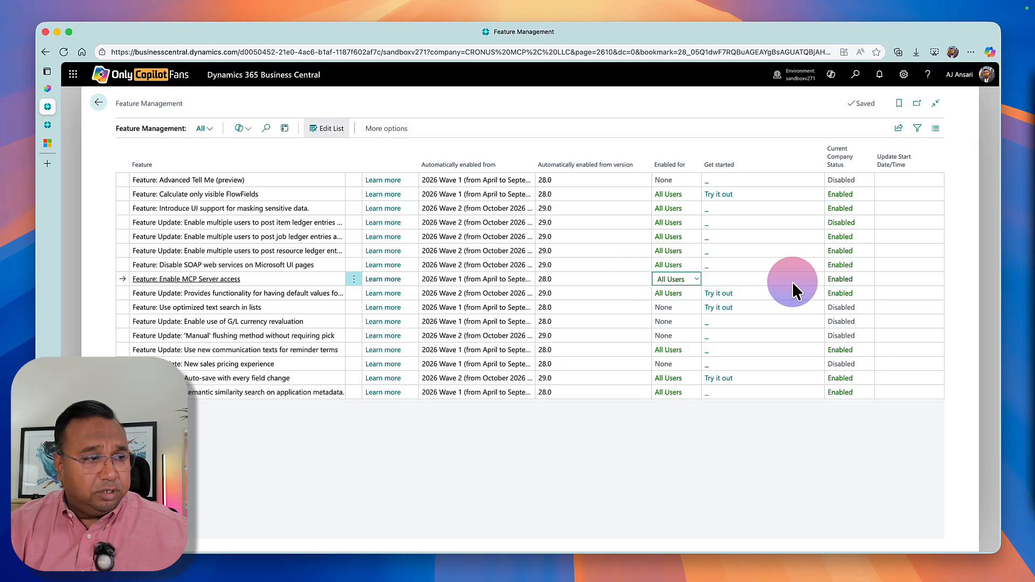
left_click(99, 102)
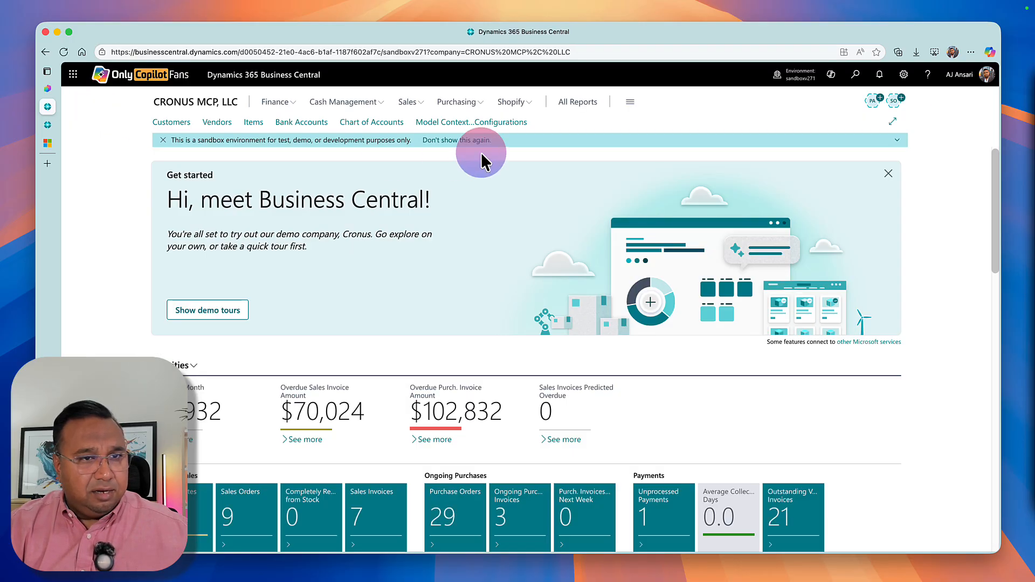
Search for "mcp" and open the Model Context Protocol (MCP) Server Configurations list.
left_click(856, 76)
type("mcp")
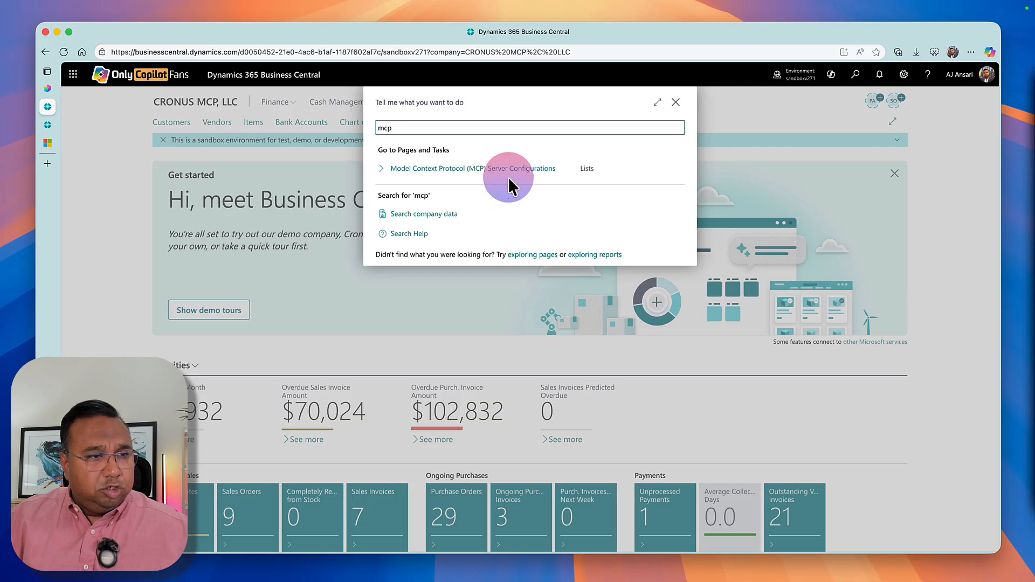
left_click(508, 171)
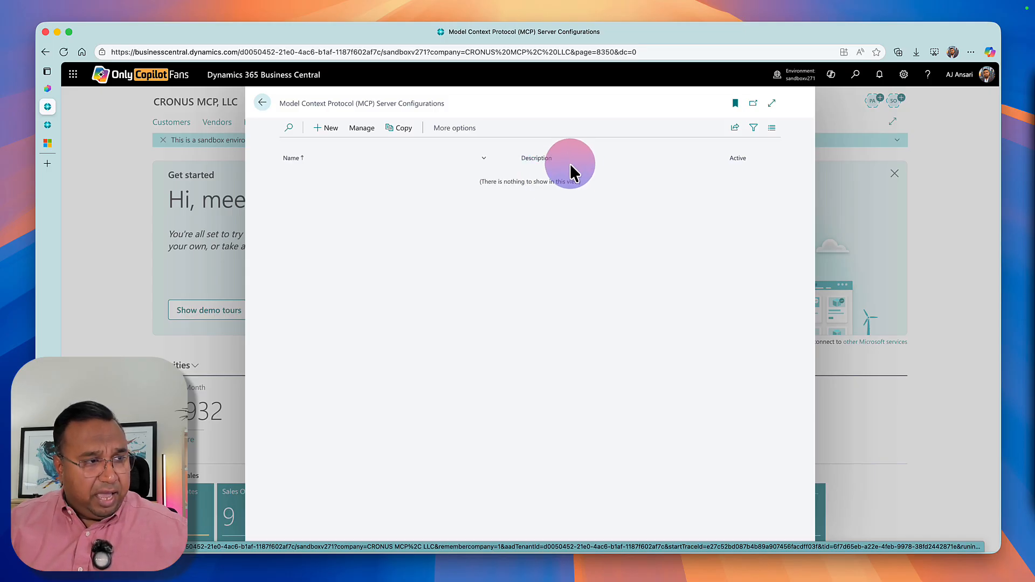
Create a new MCP server configuration and name it "standardApis".
left_click(326, 130)
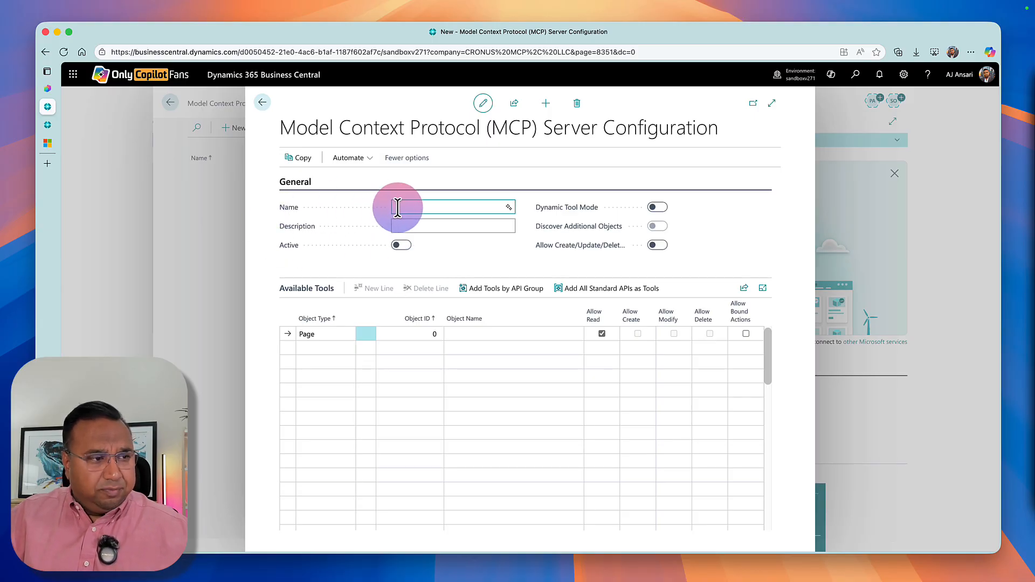
type("sada")
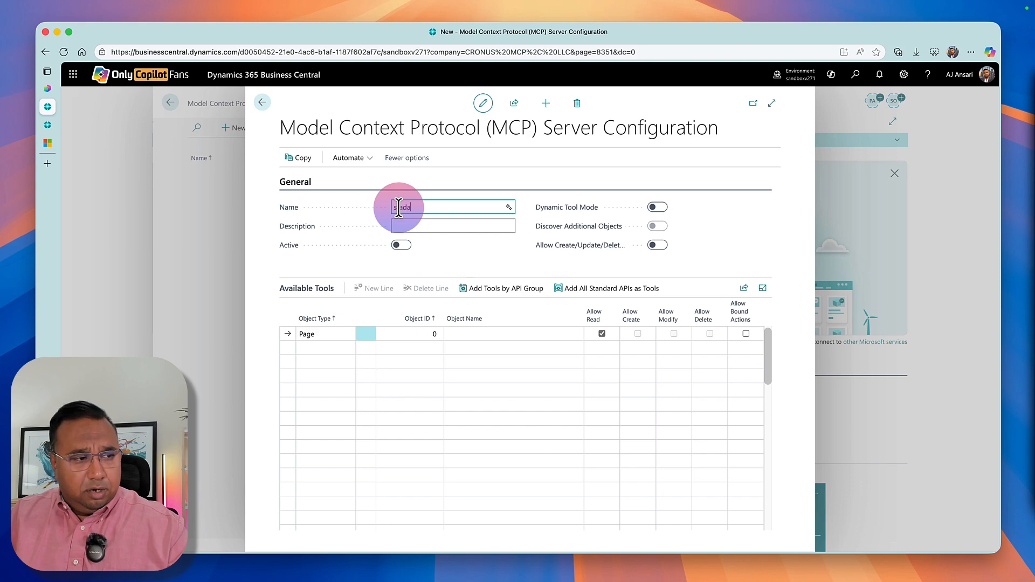
key("BackSpace")
key("BackSpace")
type("ndard")
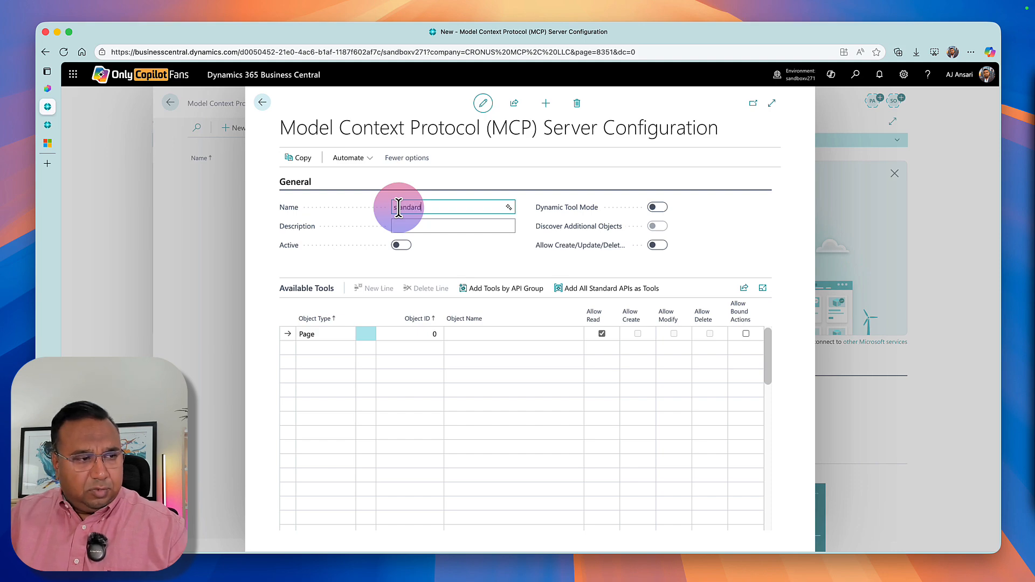
type("Apis")
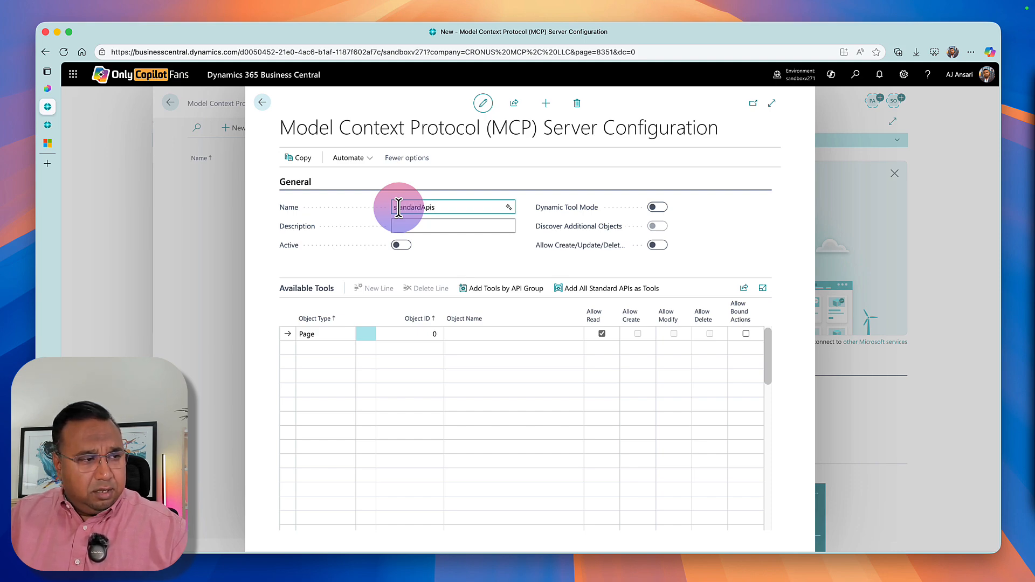
Enter "Standard APIs from Microsoft" as the description of the standardApis configuration.
key("Tab")
type("Stan")
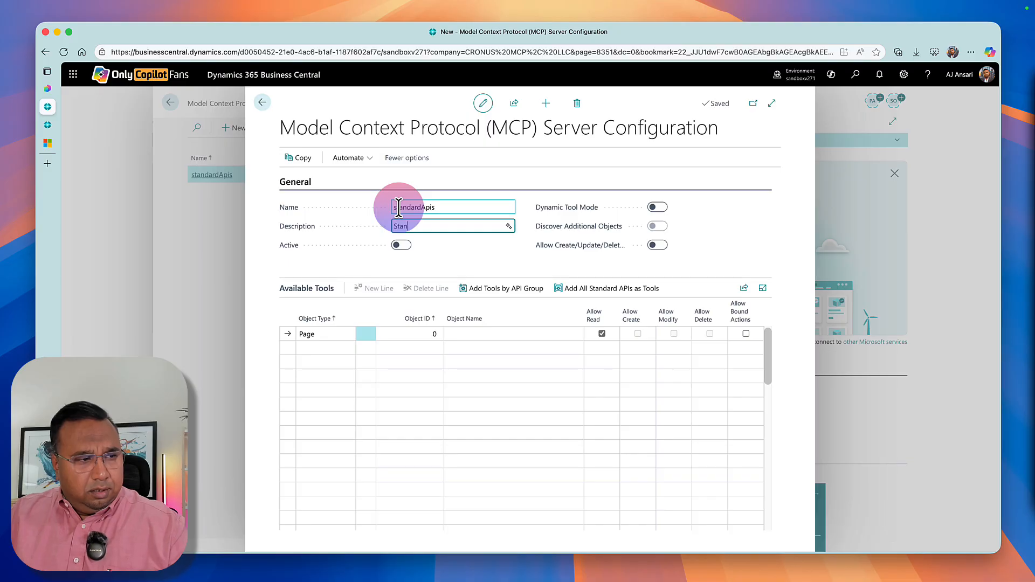
type("dard APIs fro")
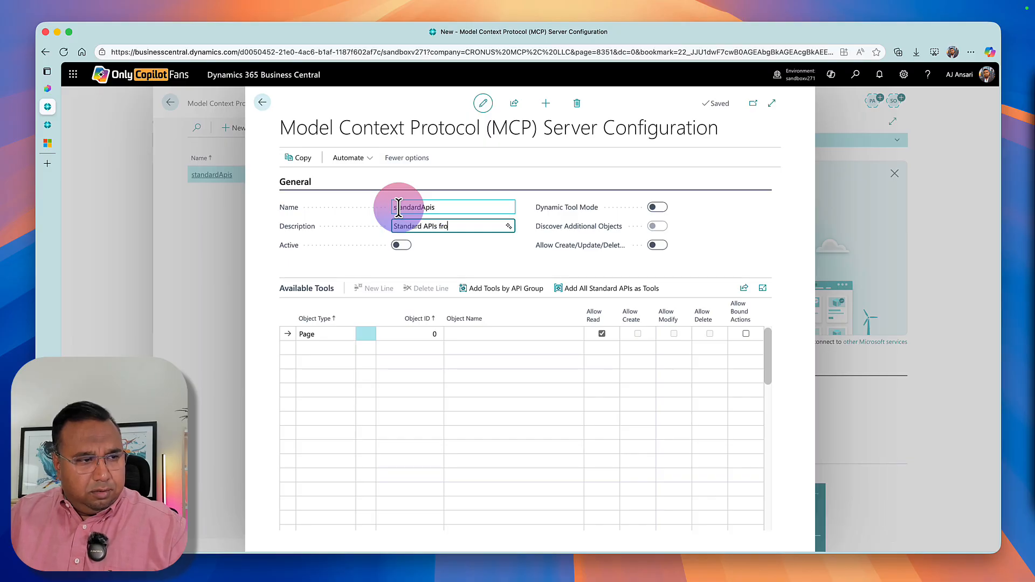
type("m Microsoft")
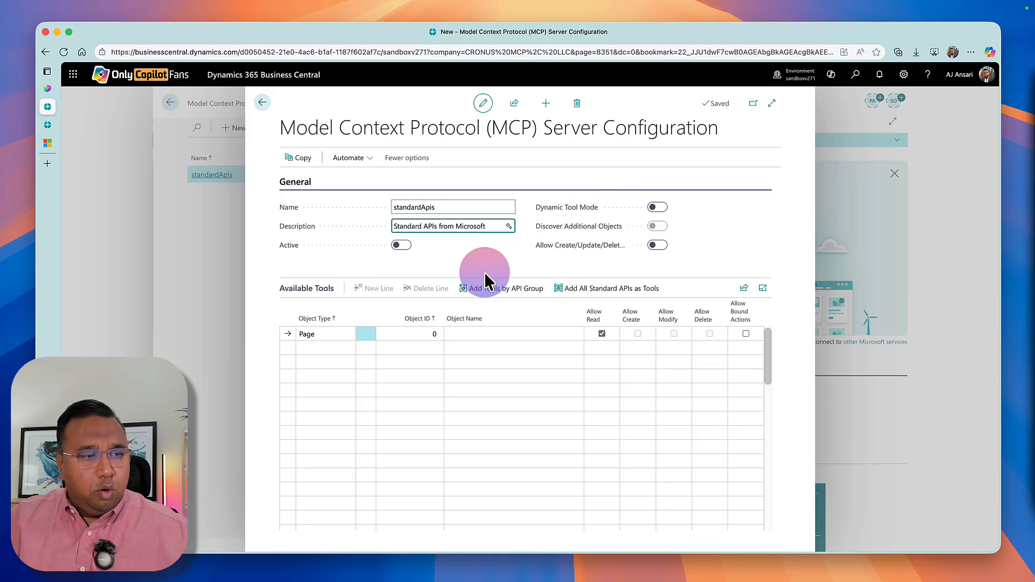
Read the general field descriptions in the Microsoft Learn article "Configure Business Central MCP Server" and return to the Business Central configuration.
left_click(53, 145)
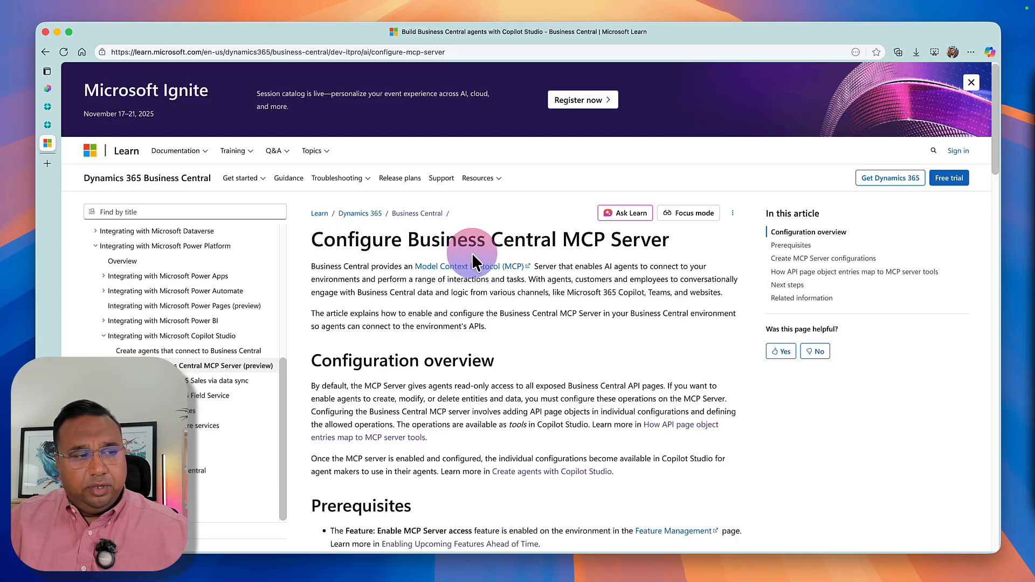
scroll(574, 387, "down", 3)
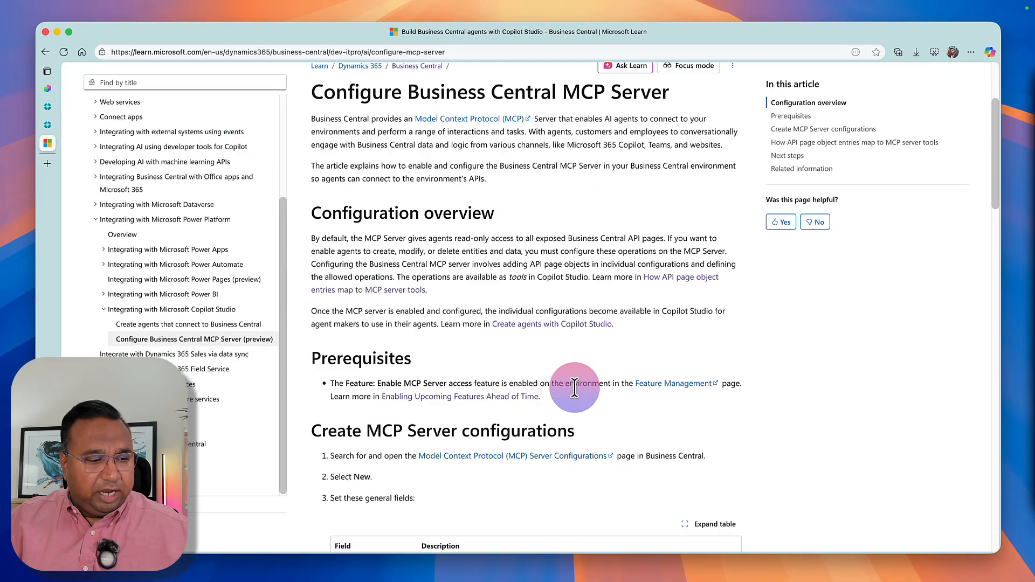
scroll(575, 387, "down", 6)
scroll(575, 387, "down", 1)
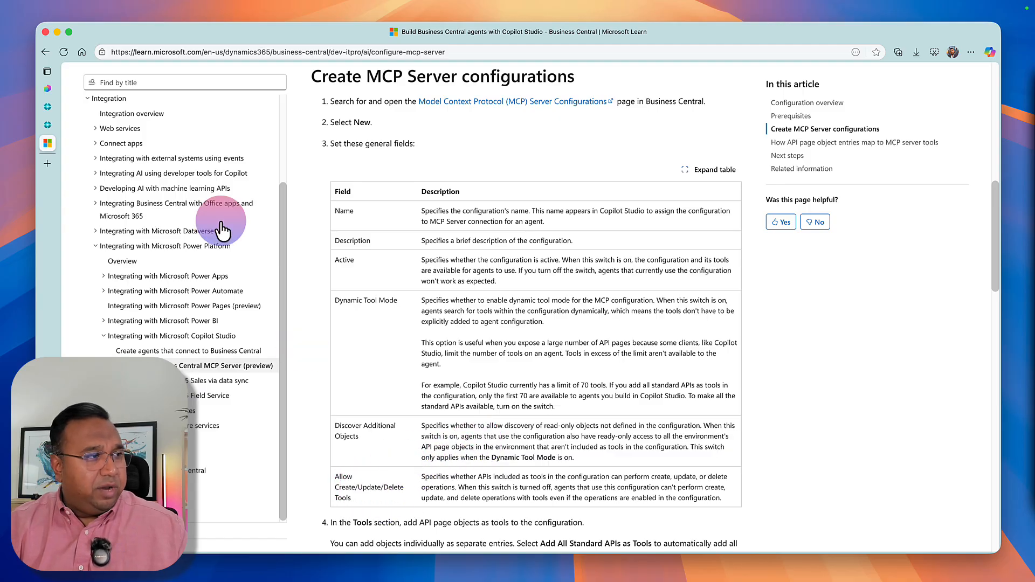
left_click(48, 107)
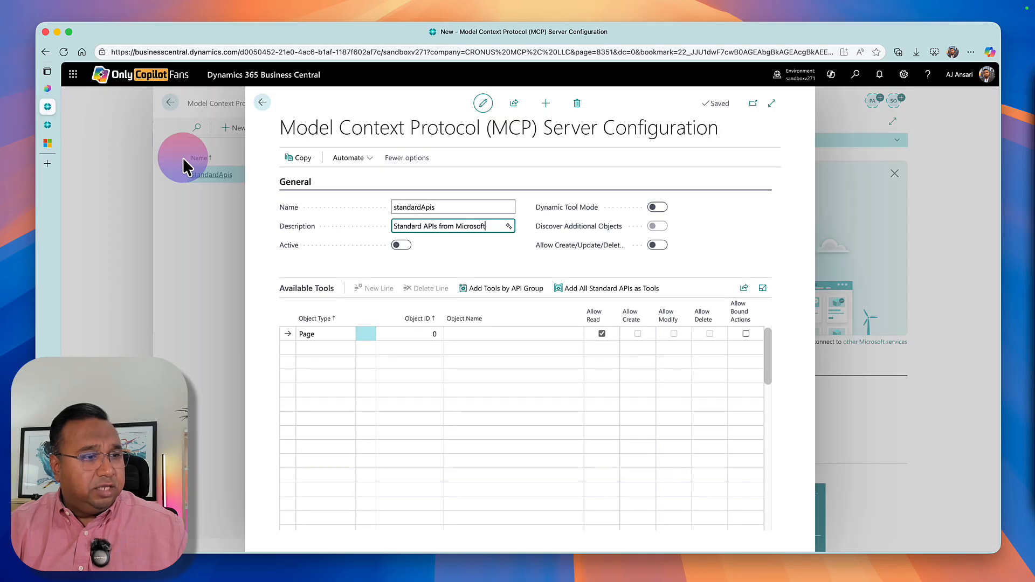
Turn on Dynamic Tool Mode for standardApis, add all standard APIs as tools, and look through the Available Tools list.
left_click(659, 208)
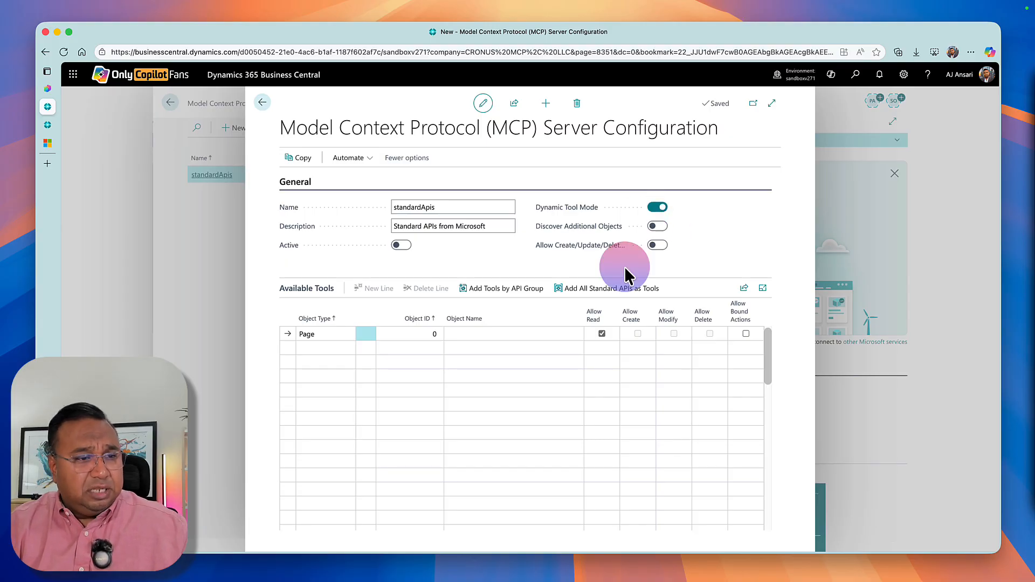
left_click(620, 295)
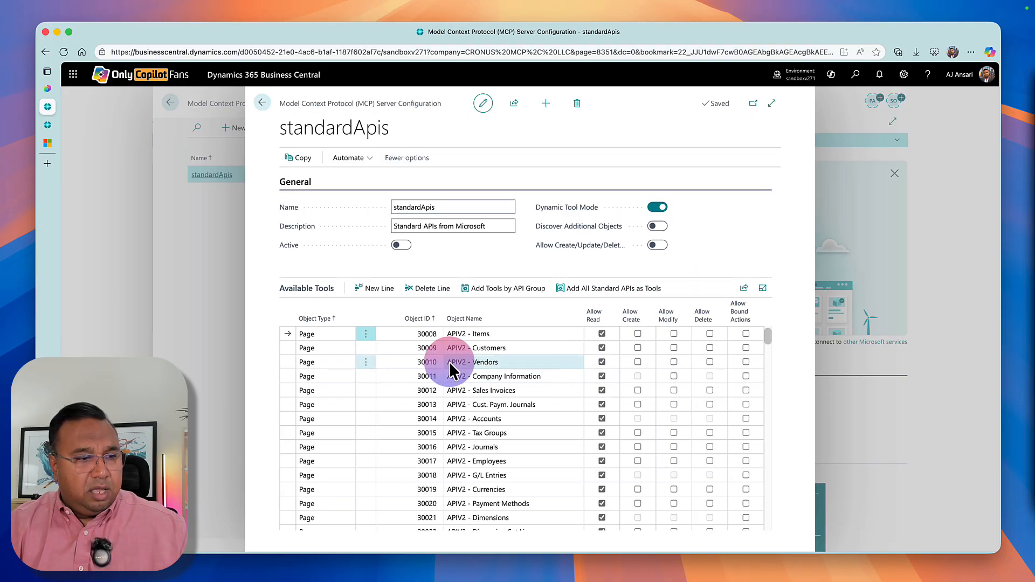
scroll(471, 384, "down", 20)
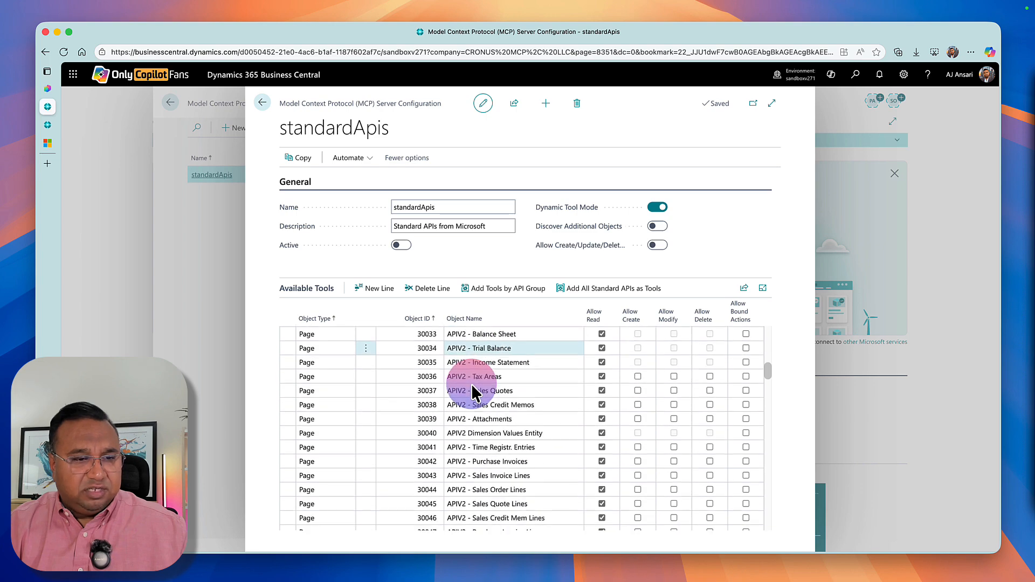
scroll(471, 384, "up", 20)
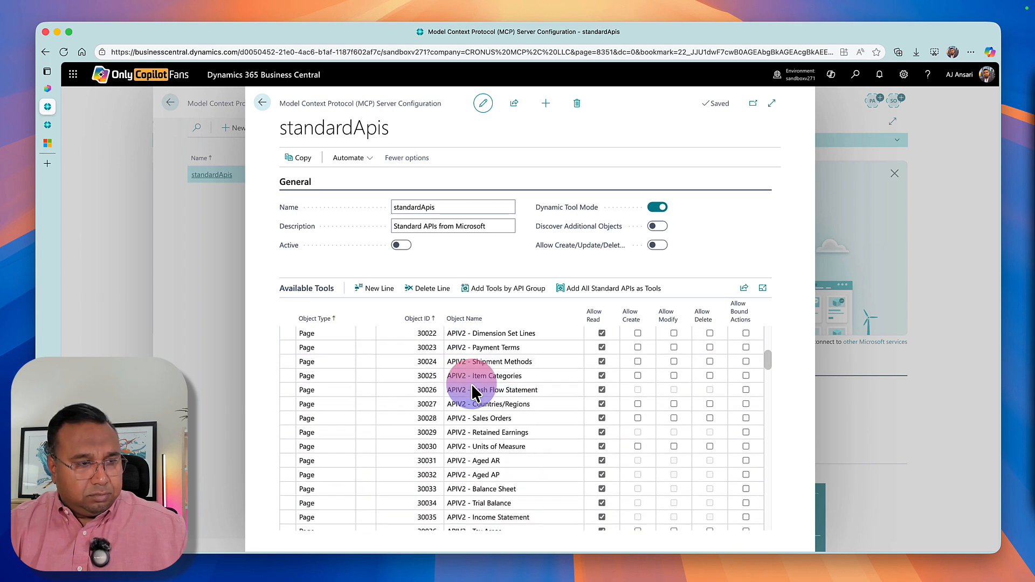
Create another new MCP server configuration and name it "onlyCopilotFans".
left_click(546, 104)
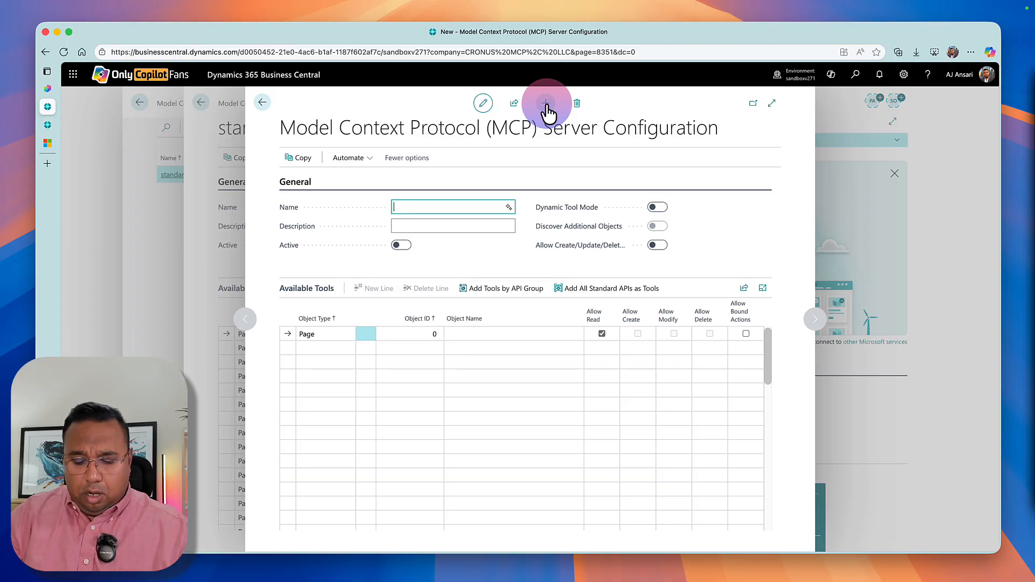
type("o")
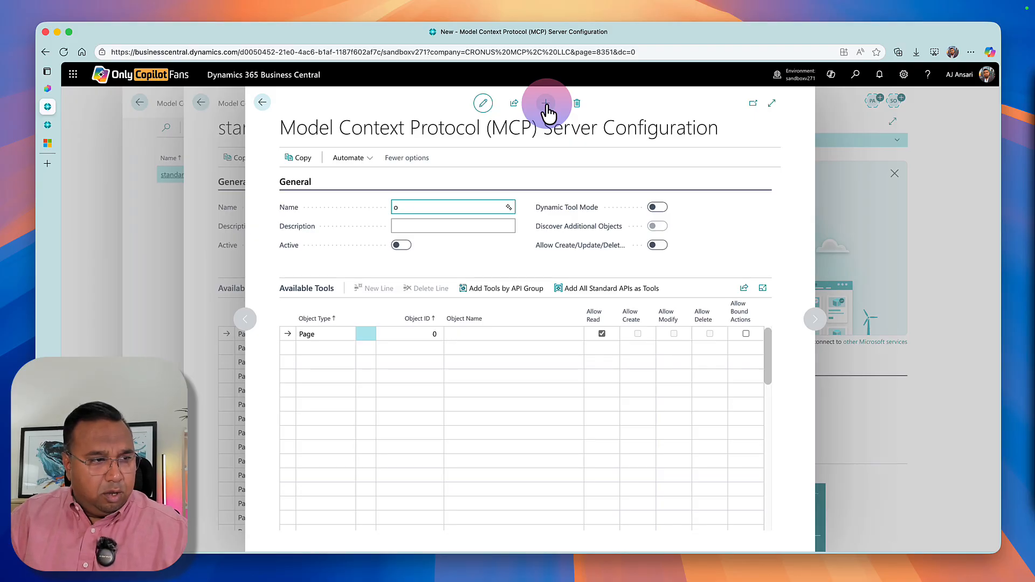
type("cm")
key("BackSpace")
key("BackSpace")
type("ny")
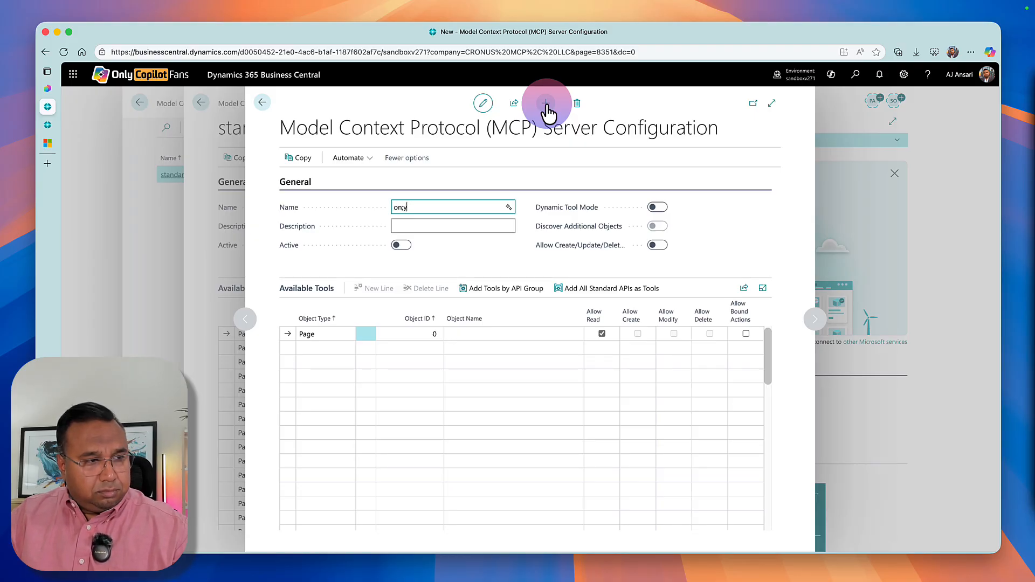
key("BackSpace")
type(";")
key("BackSpace")
type("l")
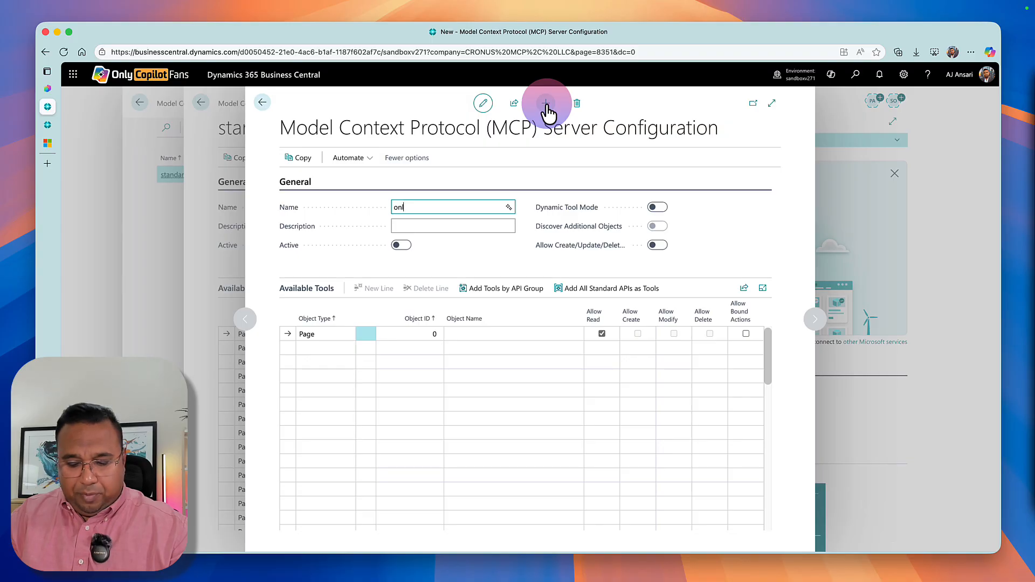
type("yCopilotD")
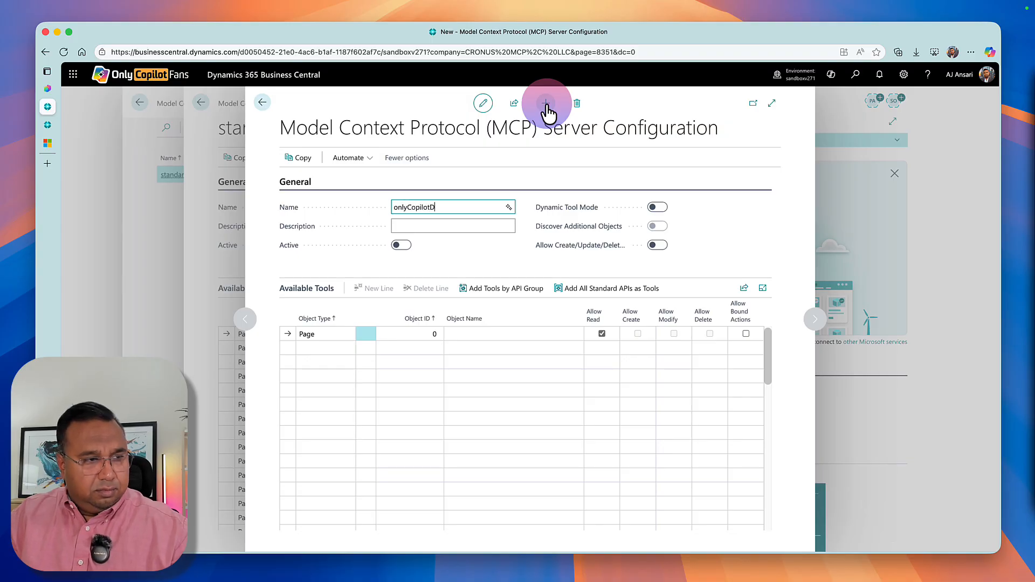
key("BackSpace")
type("Fans")
key("Tab")
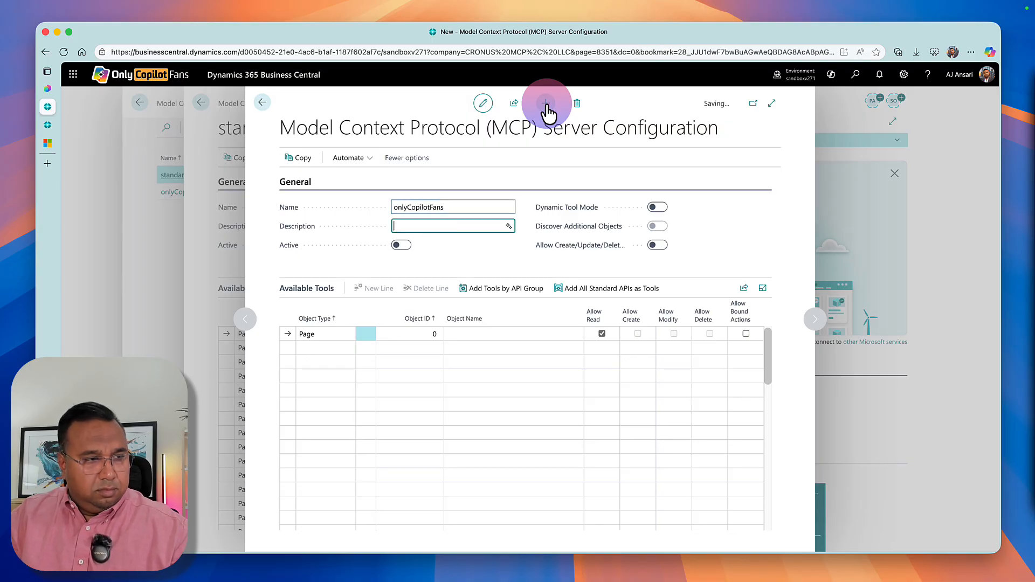
Describe the new configuration as "Only Copilot Fans" and turn on Dynamic Tool Mode and Allow Create/Update/Delete Tools.
type("Only Cop")
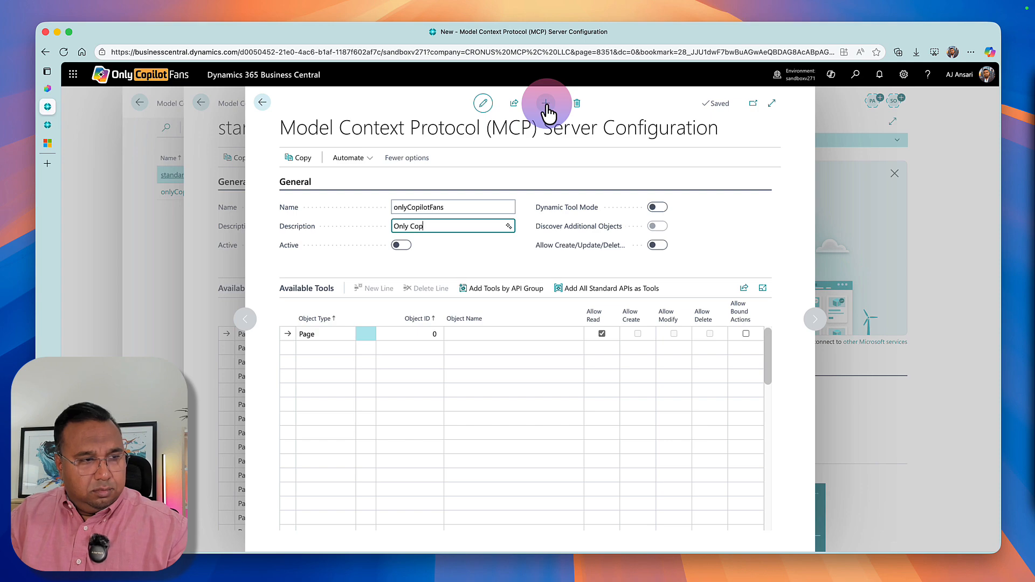
type("ilot Fans")
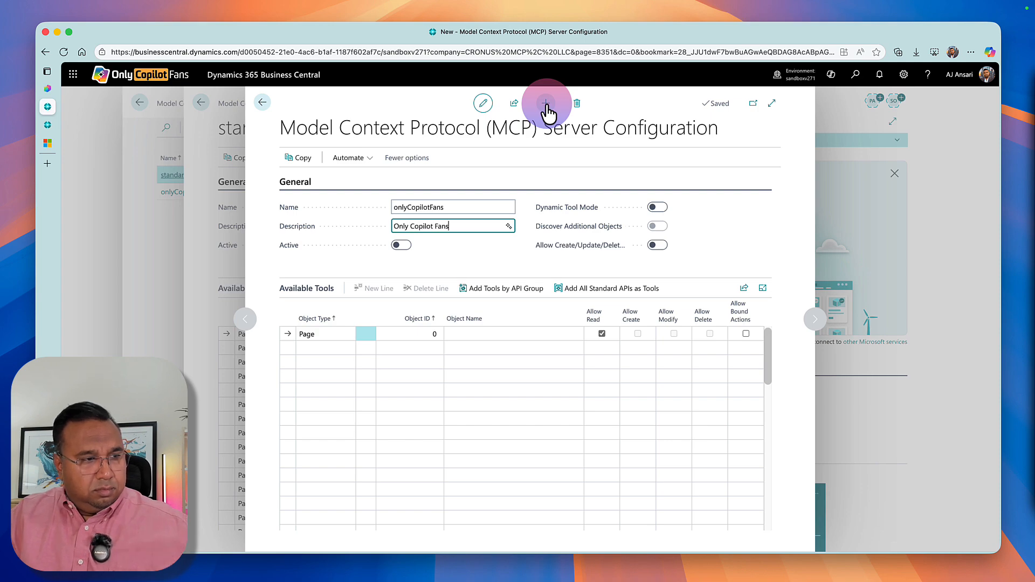
left_click(653, 210)
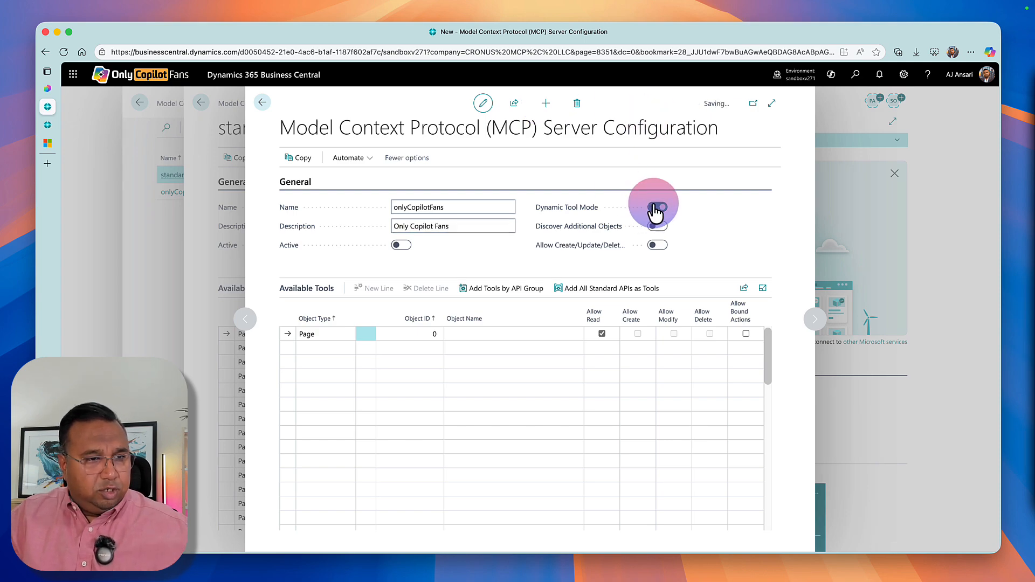
left_click(655, 247)
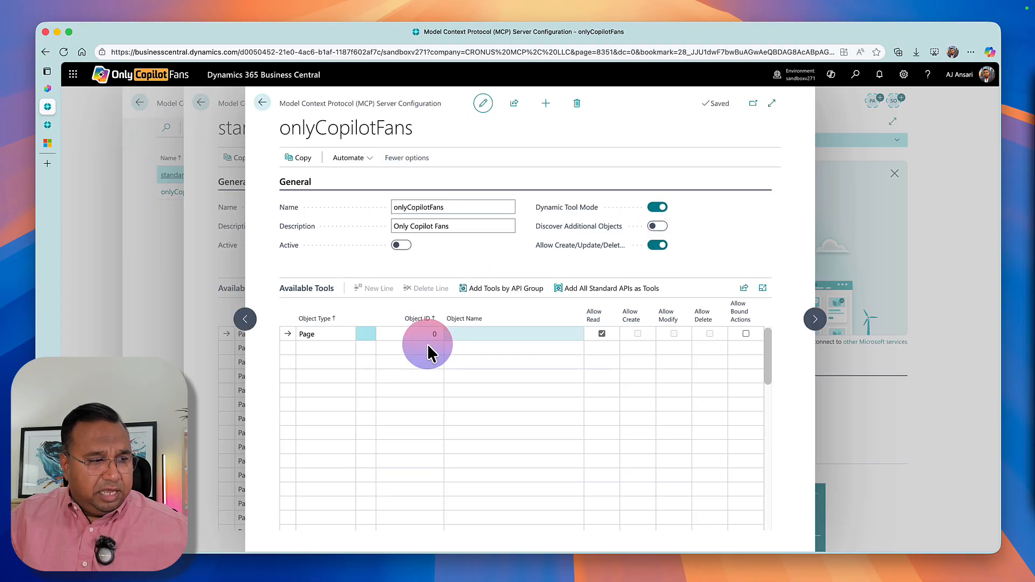
Add tools by API group to onlyCopilotFans, using API publisher OnlyCopilotFans and API group OCPFMini.
left_click(507, 302)
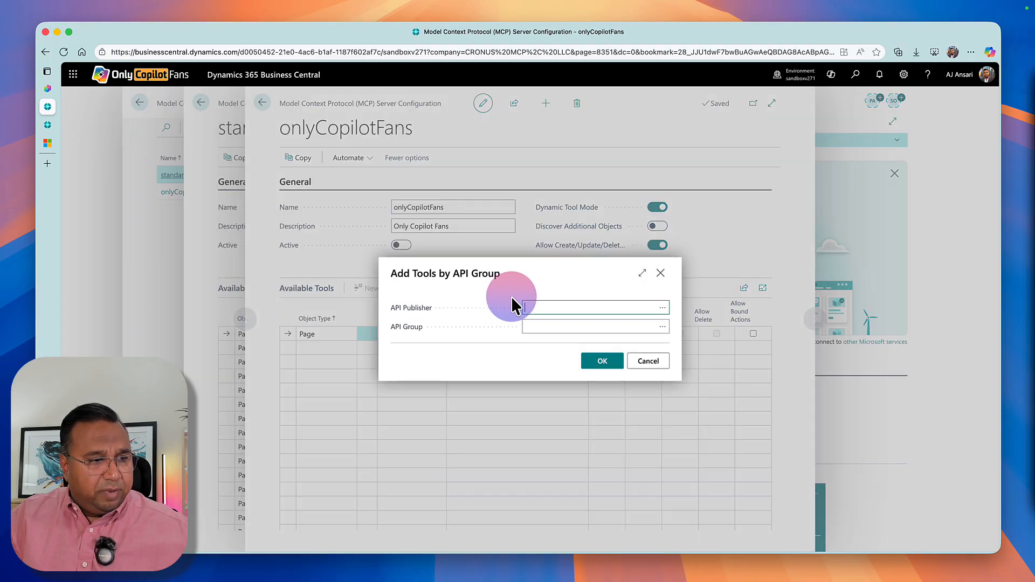
left_click(629, 313)
left_click(659, 316)
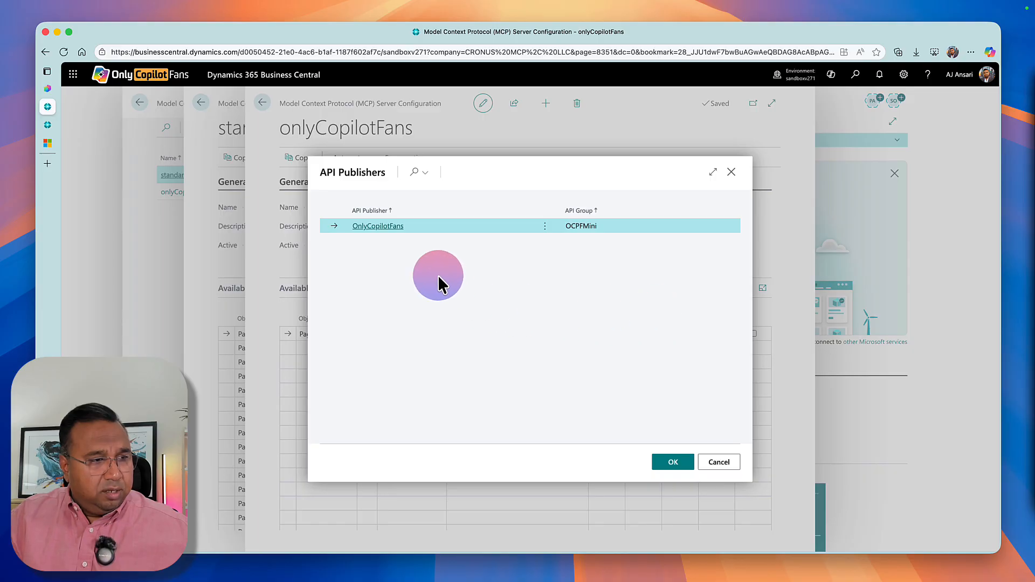
left_click(674, 463)
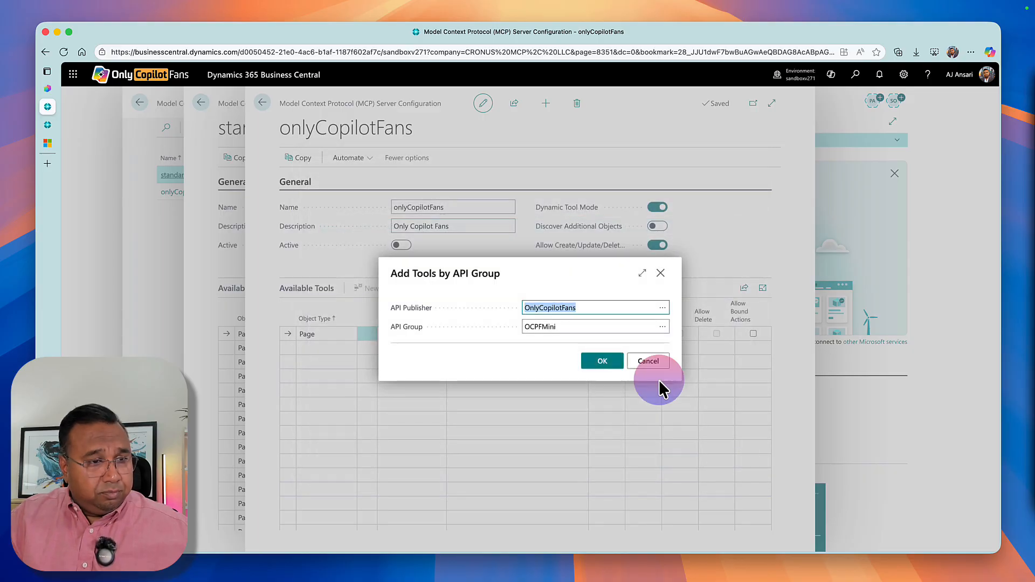
left_click(664, 329)
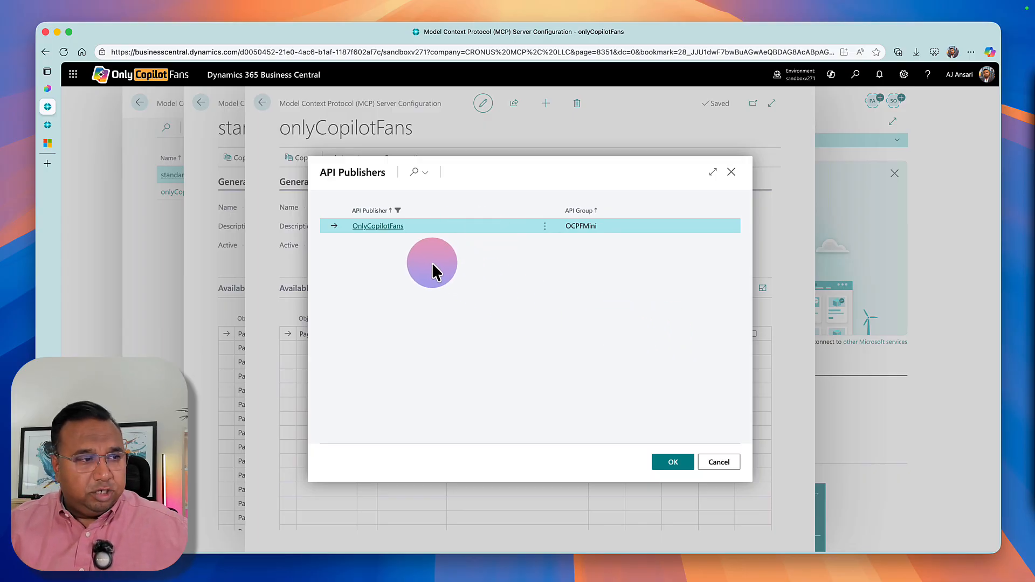
left_click(654, 463)
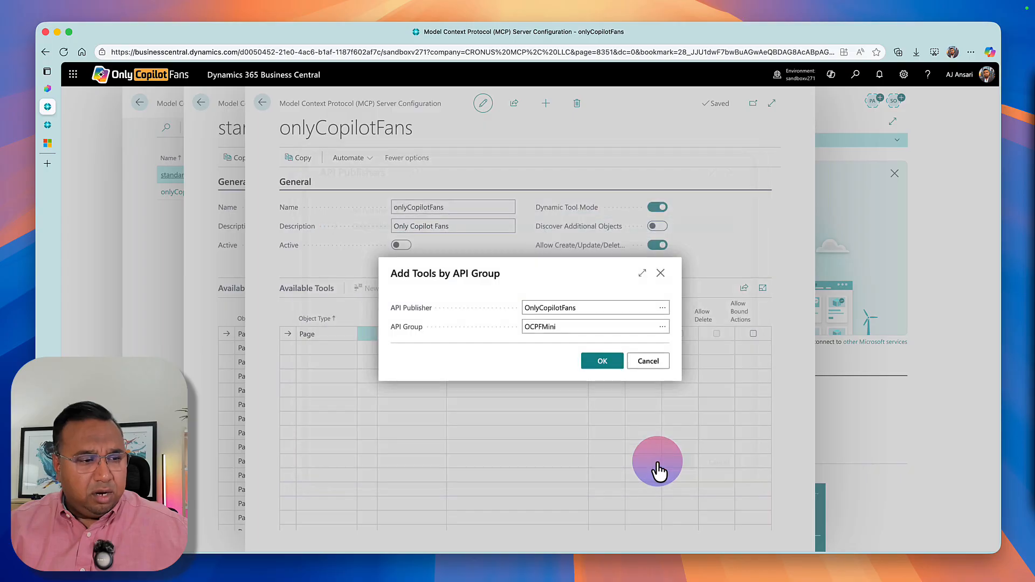
left_click(602, 362)
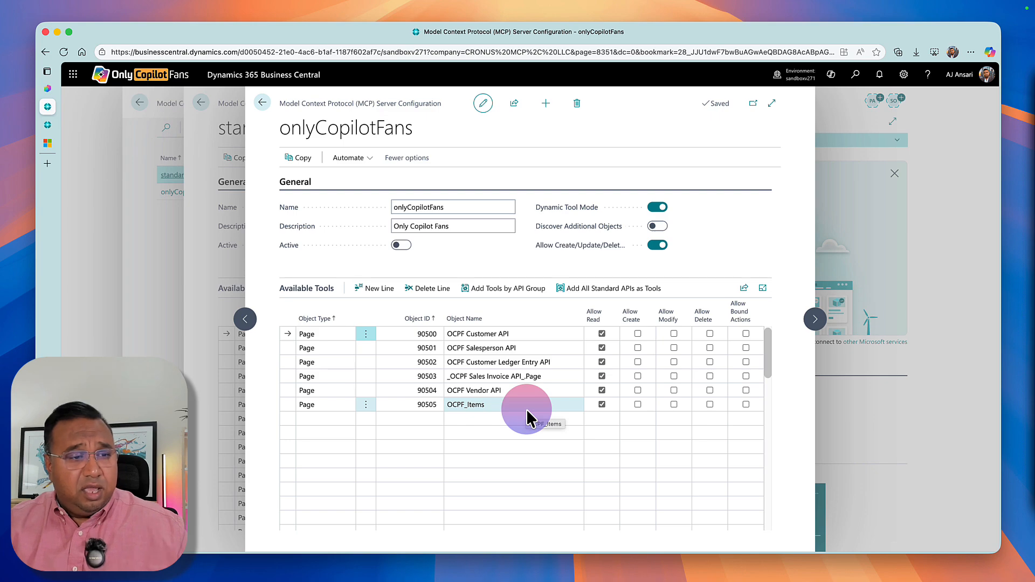
Allow Create, Modify and Bound Actions for the OCPF Customer API tool, and set the onlyCopilotFans configuration to Active.
left_click(637, 334)
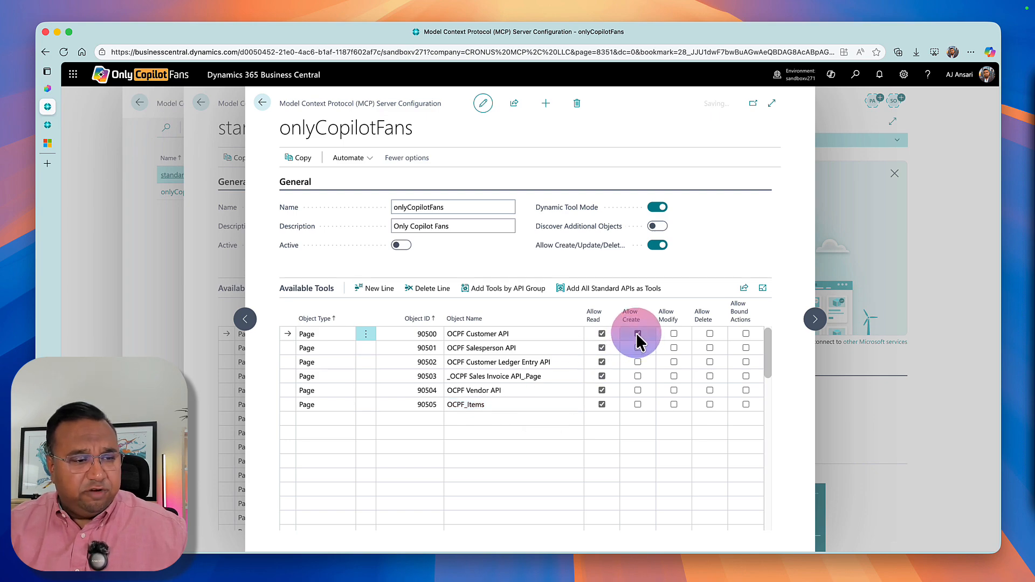
left_click(674, 336)
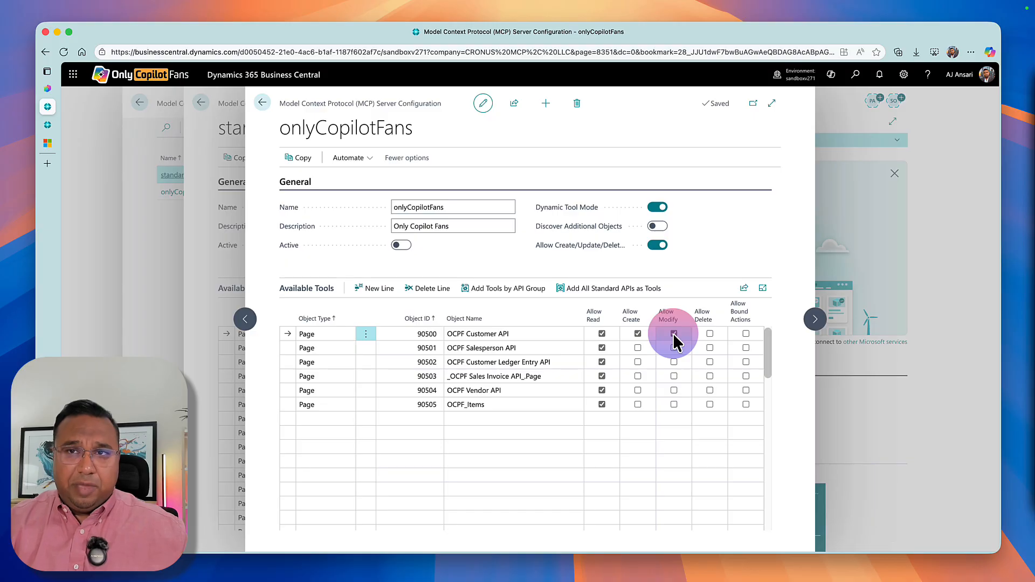
left_click(746, 335)
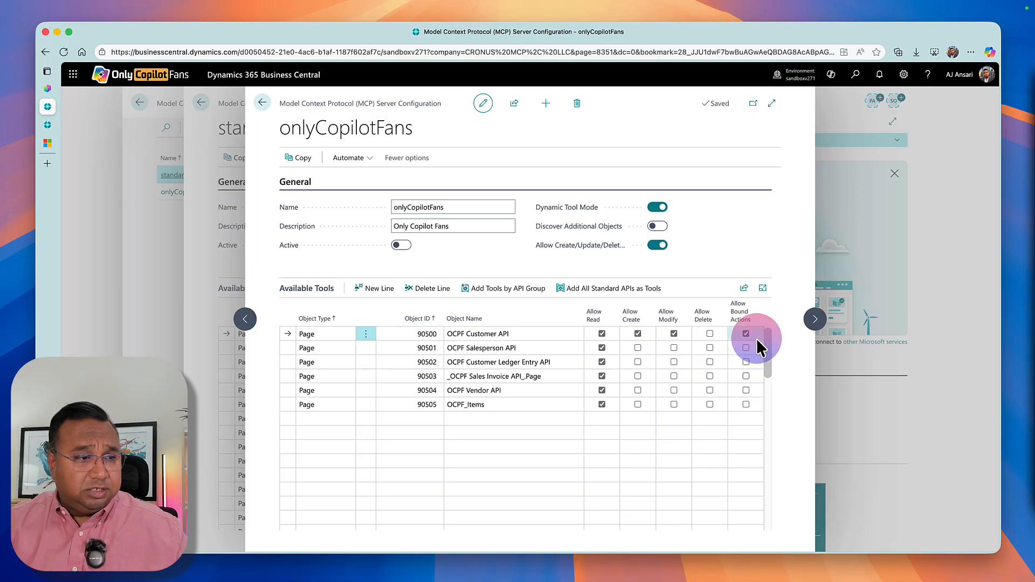
left_click(405, 245)
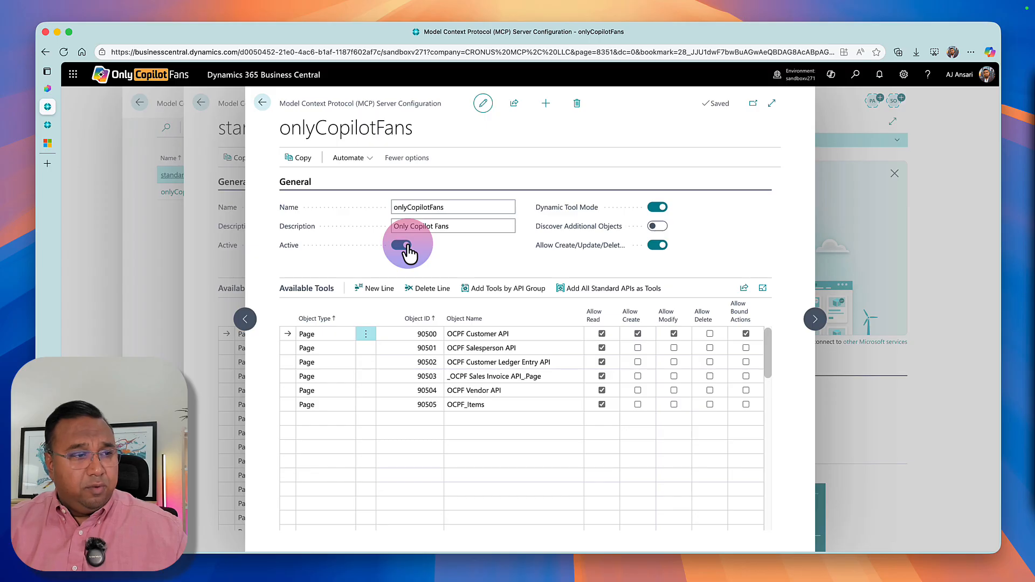
Set the standardApis MCP server configuration to Active and return to the Business Central home page.
left_click(246, 319)
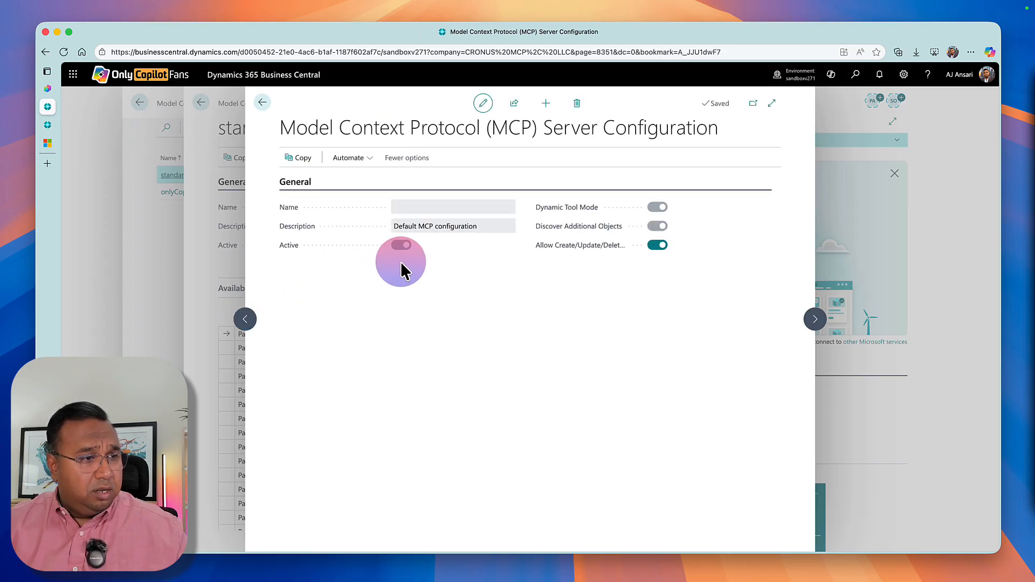
left_click(262, 111)
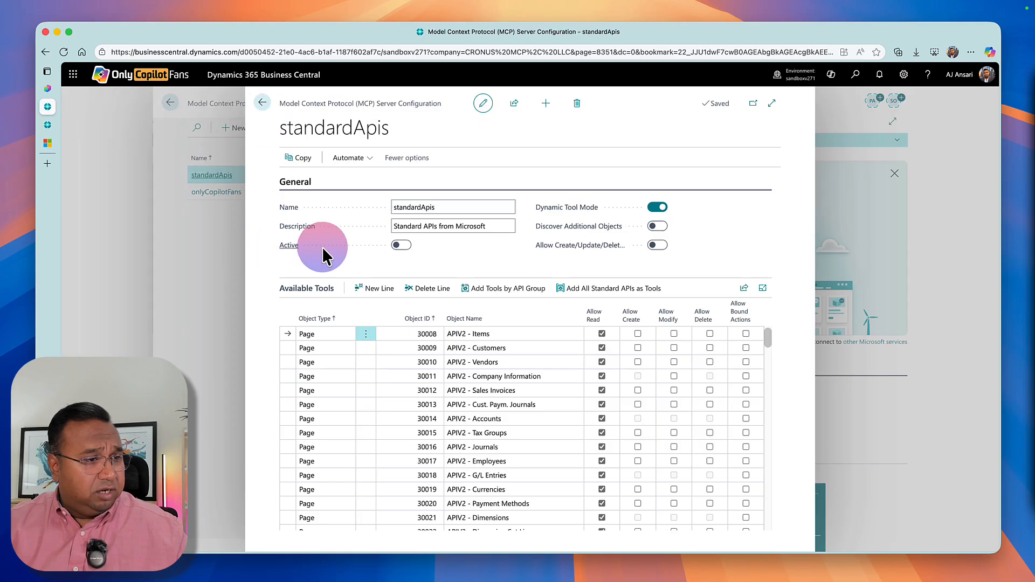
left_click(263, 103)
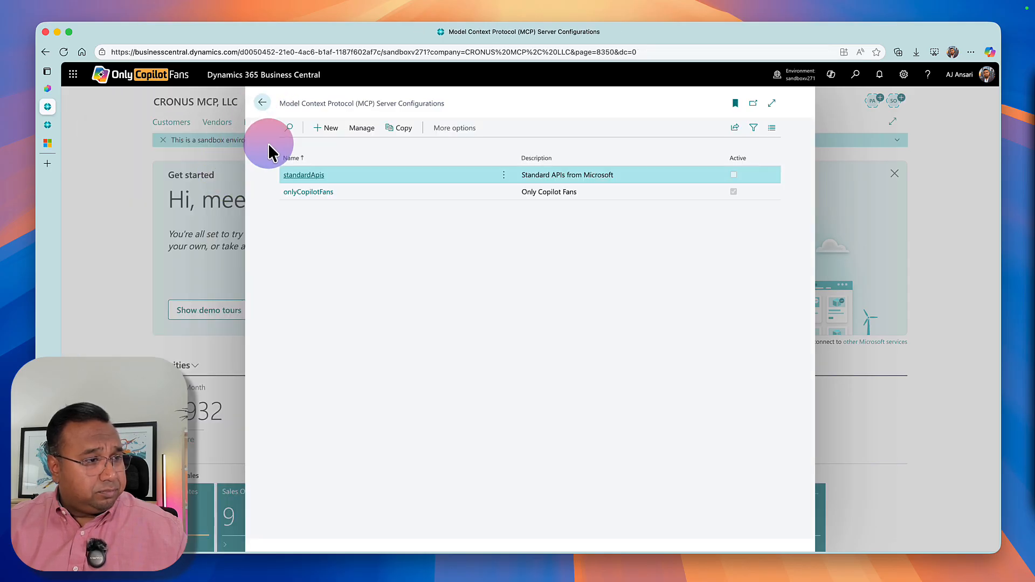
left_click(303, 176)
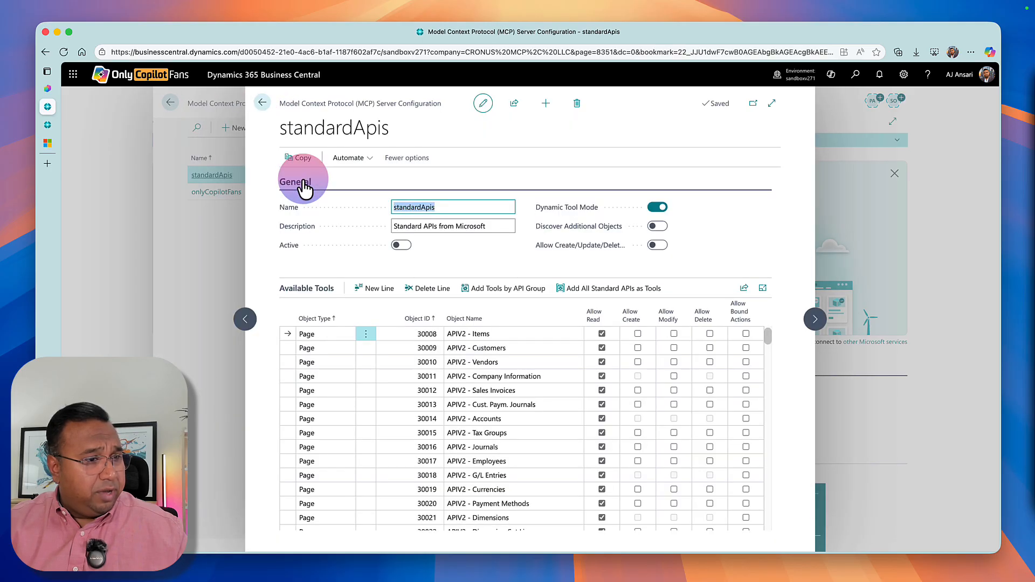
left_click(403, 247)
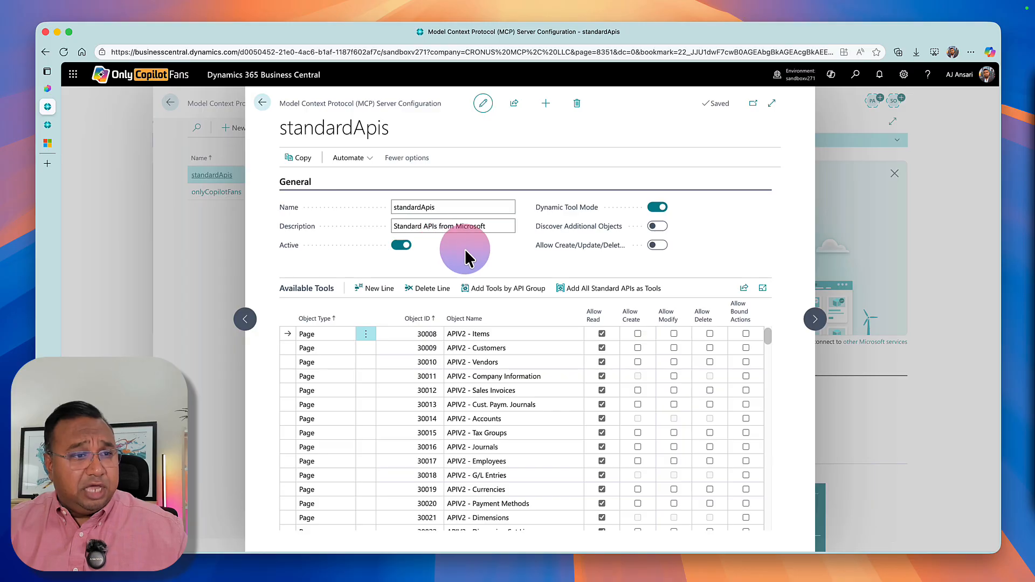
left_click(263, 103)
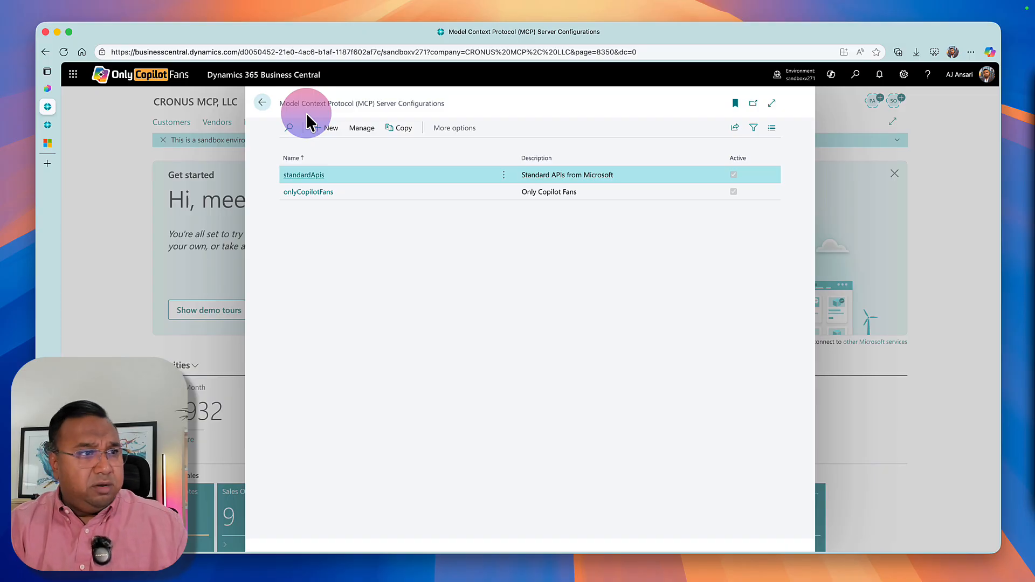
left_click(262, 103)
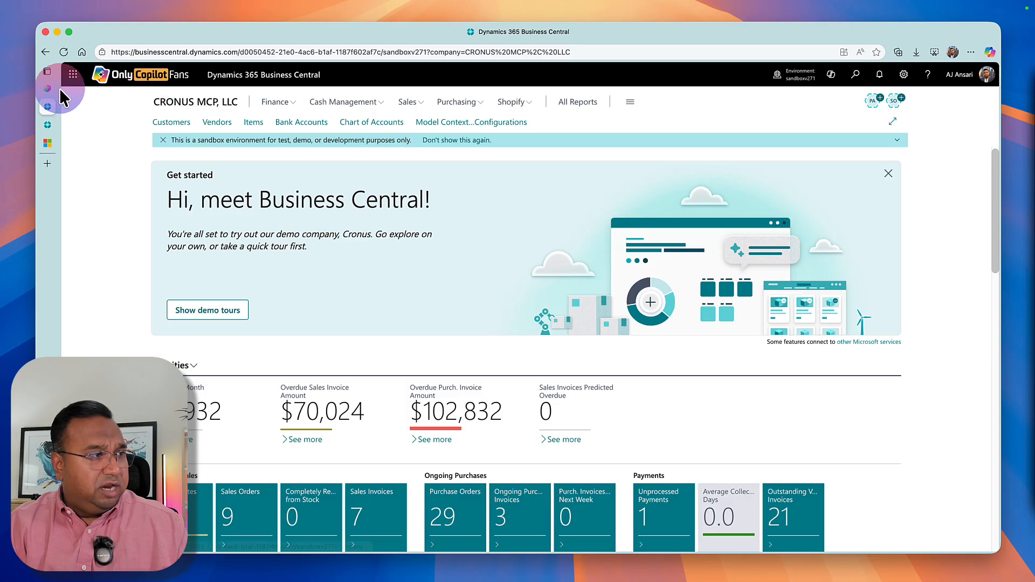
Switch to Copilot Studio, change the Business Central MCP Agent's model to GPT-5 Auto (preview), and save the generative AI settings.
left_click(57, 89)
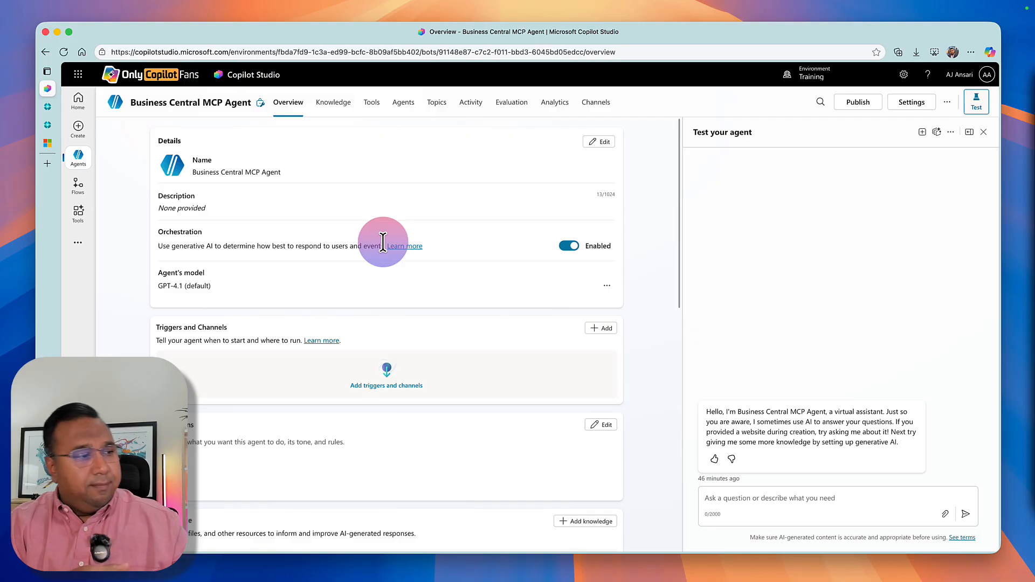
left_click(609, 290)
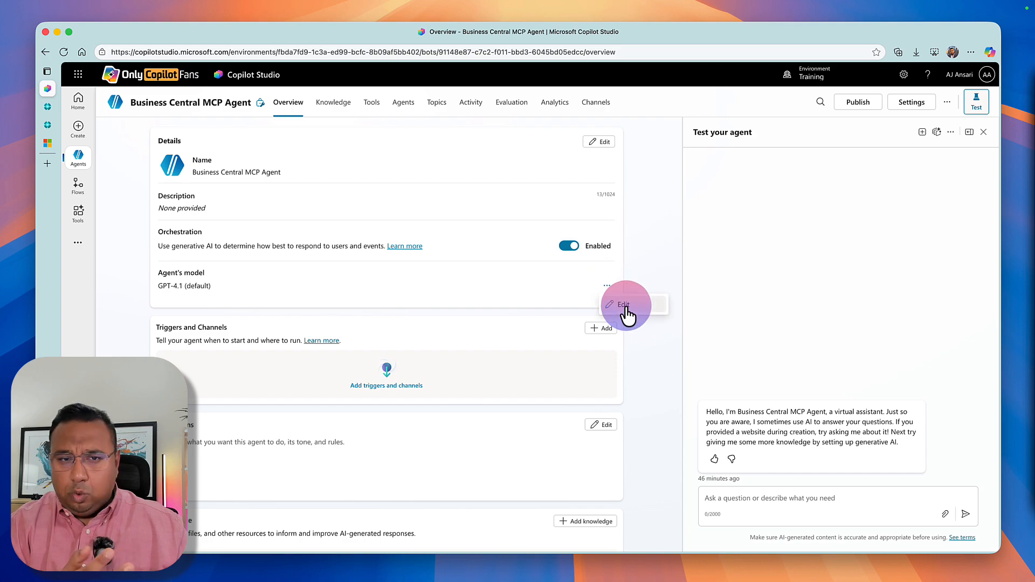
left_click(624, 306)
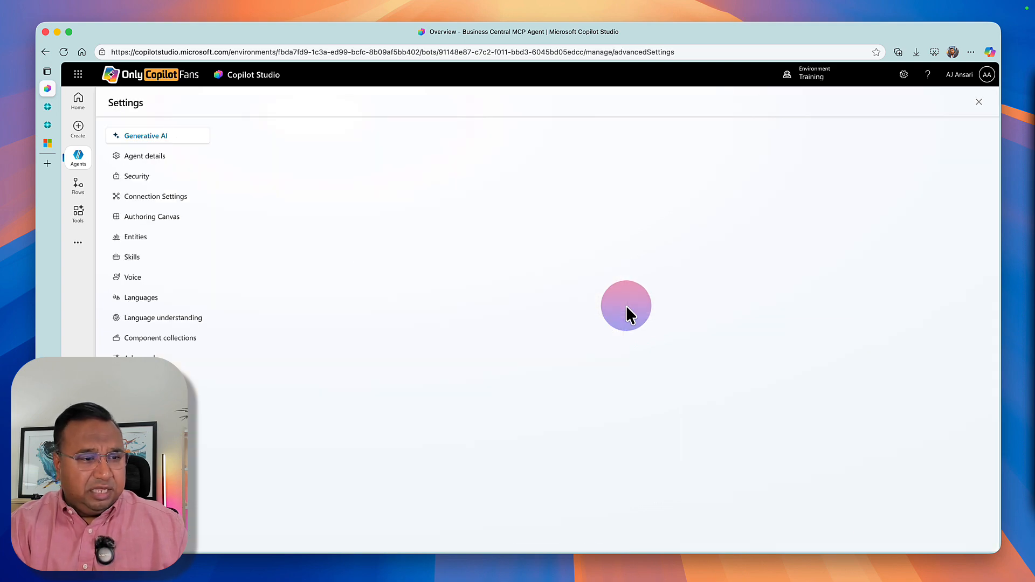
left_click(667, 334)
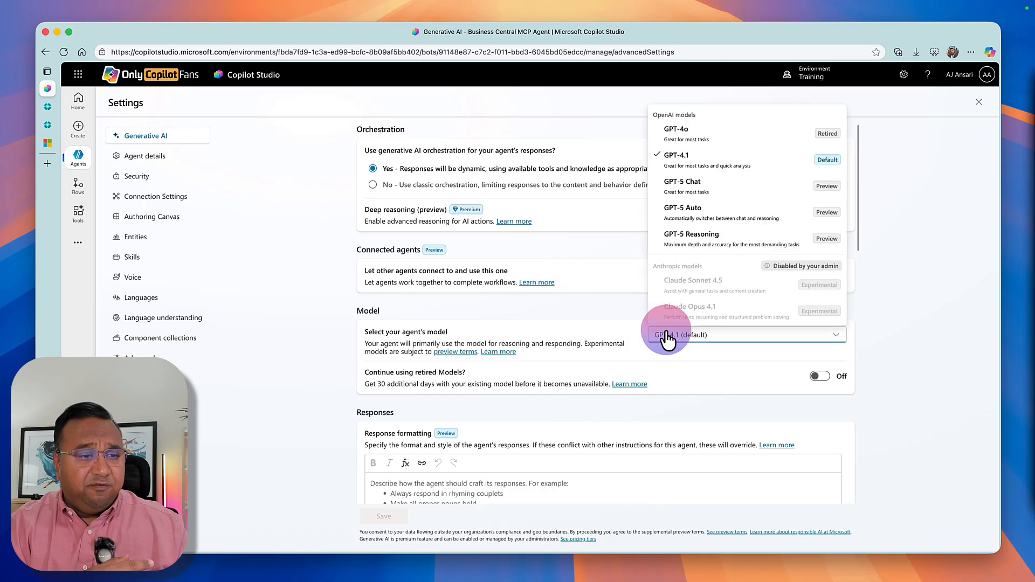
left_click(702, 218)
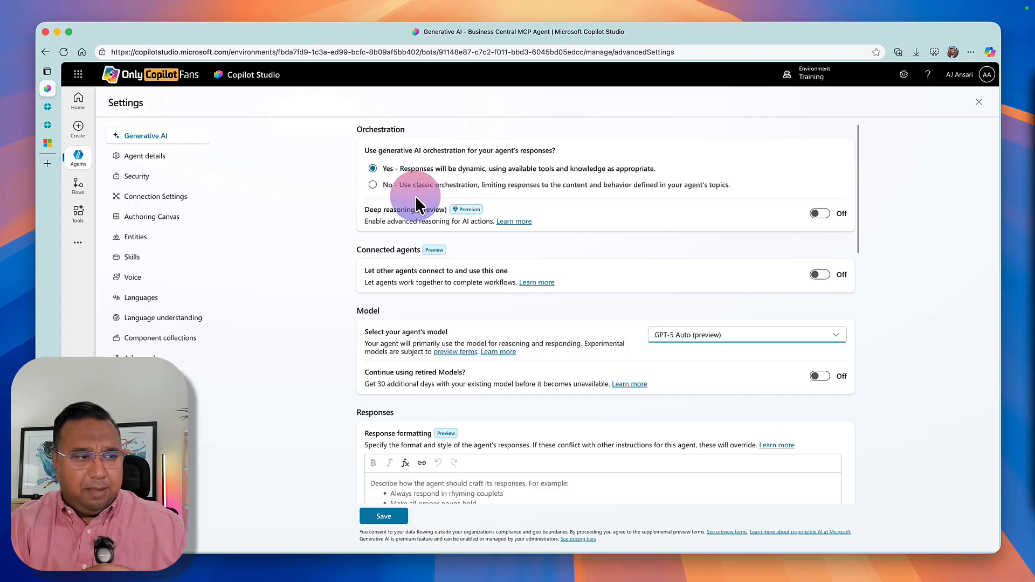
scroll(687, 360, "down", 10)
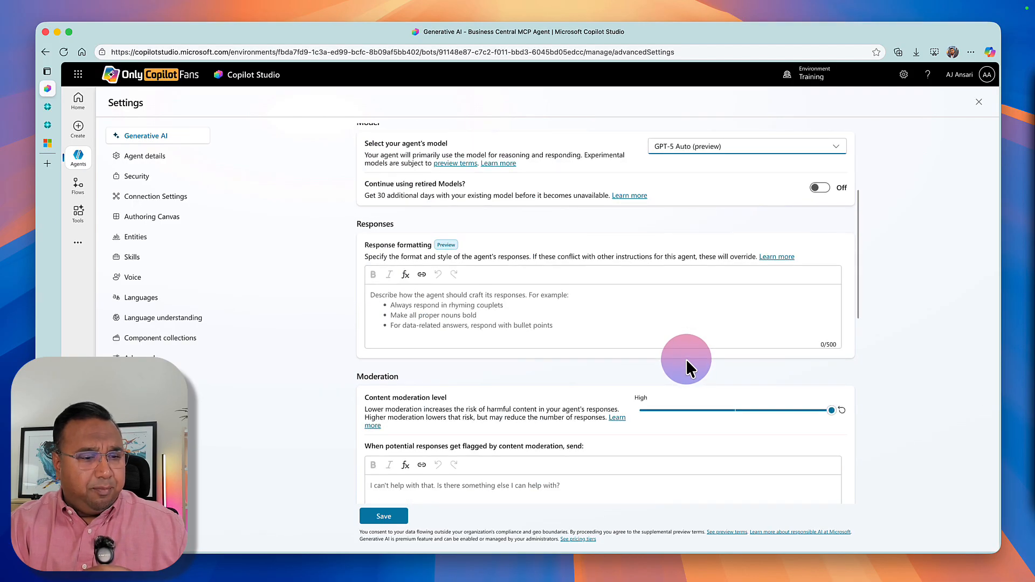
scroll(685, 359, "down", 5)
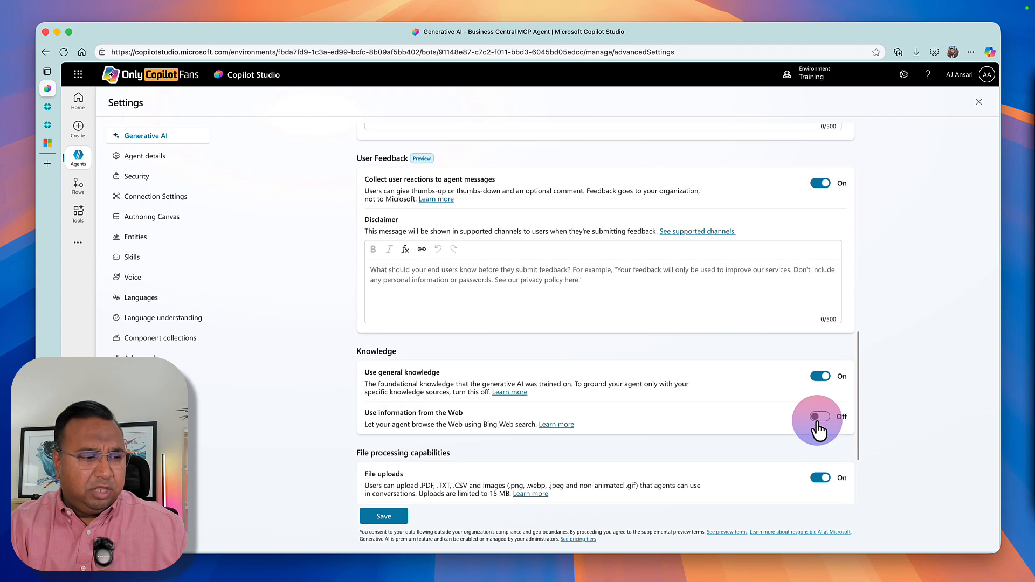
scroll(816, 419, "down", 3)
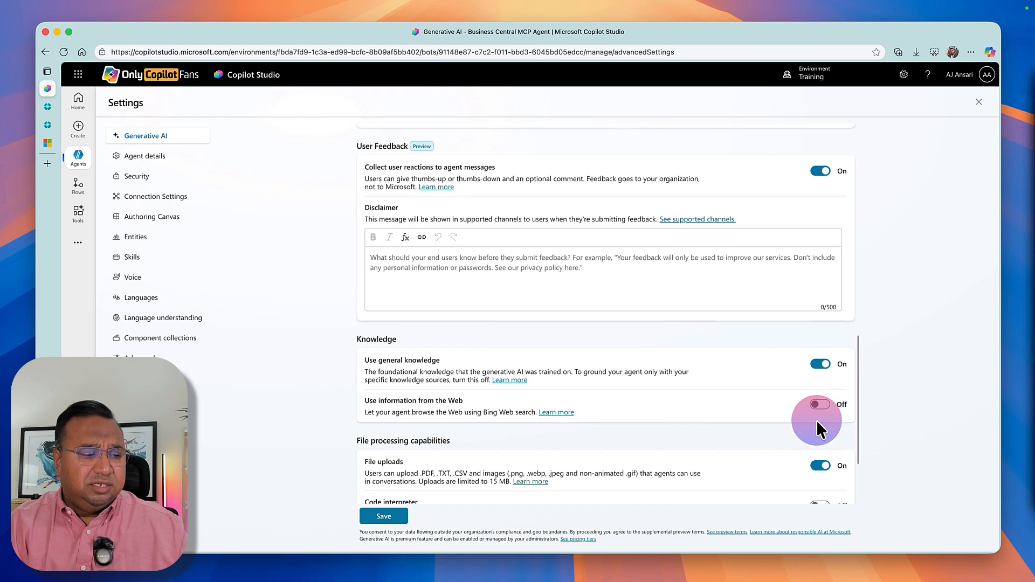
left_click(382, 521)
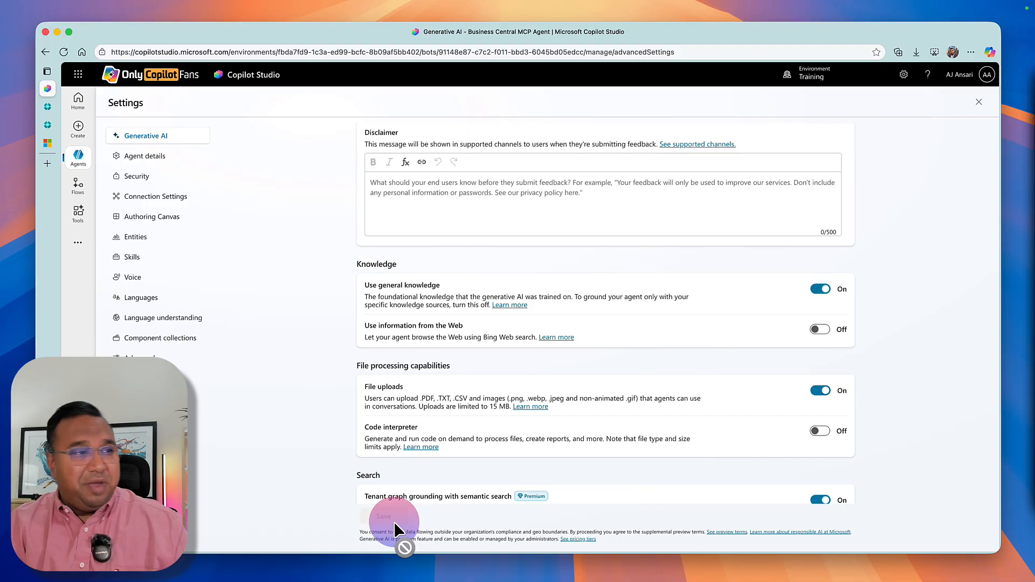
left_click(979, 102)
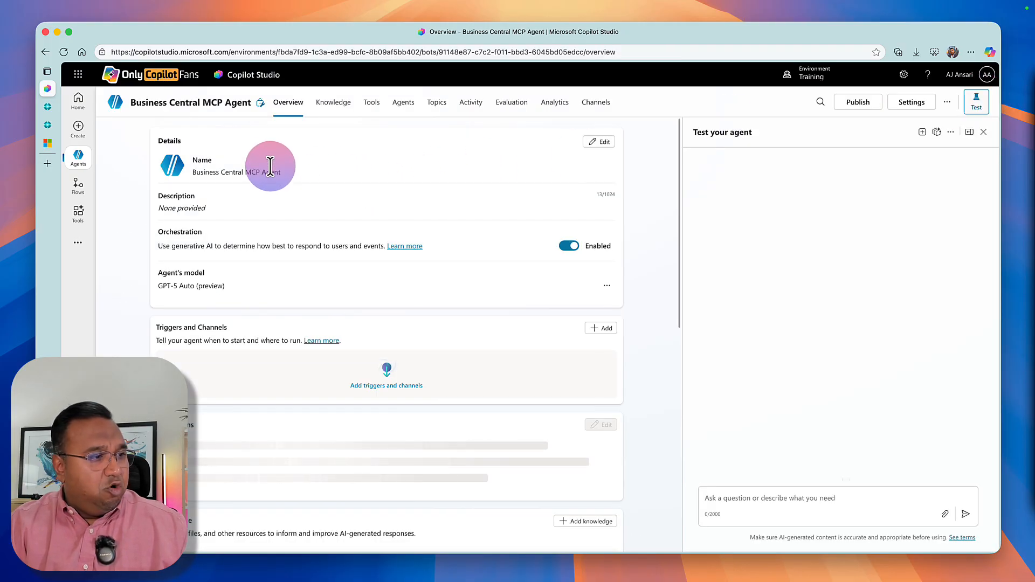
Start adding the Dynamics 365 Business Central MCP (Preview) tool to the agent and check its available connections.
scroll(267, 332, "down", 5)
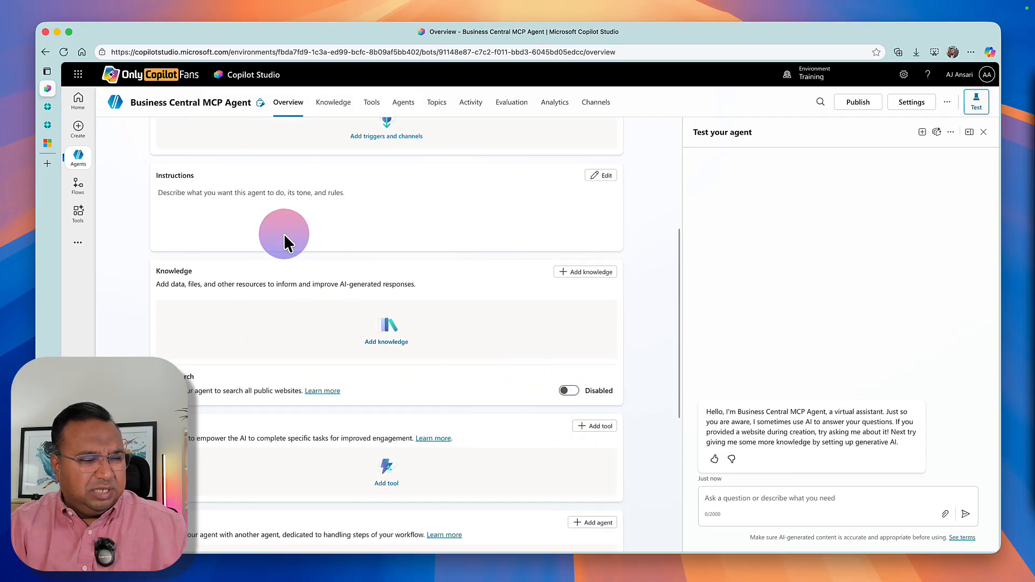
left_click(599, 427)
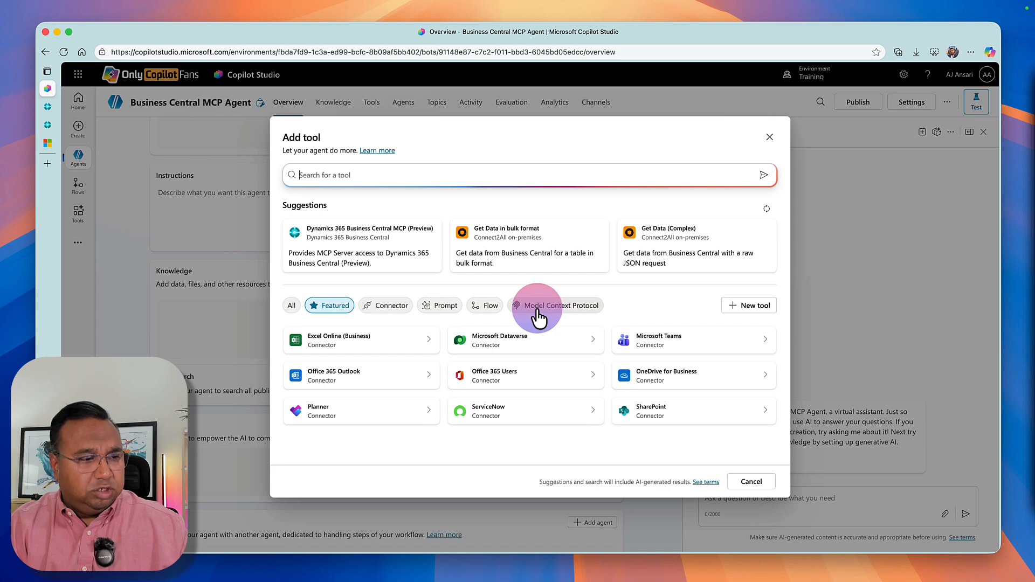
left_click(537, 311)
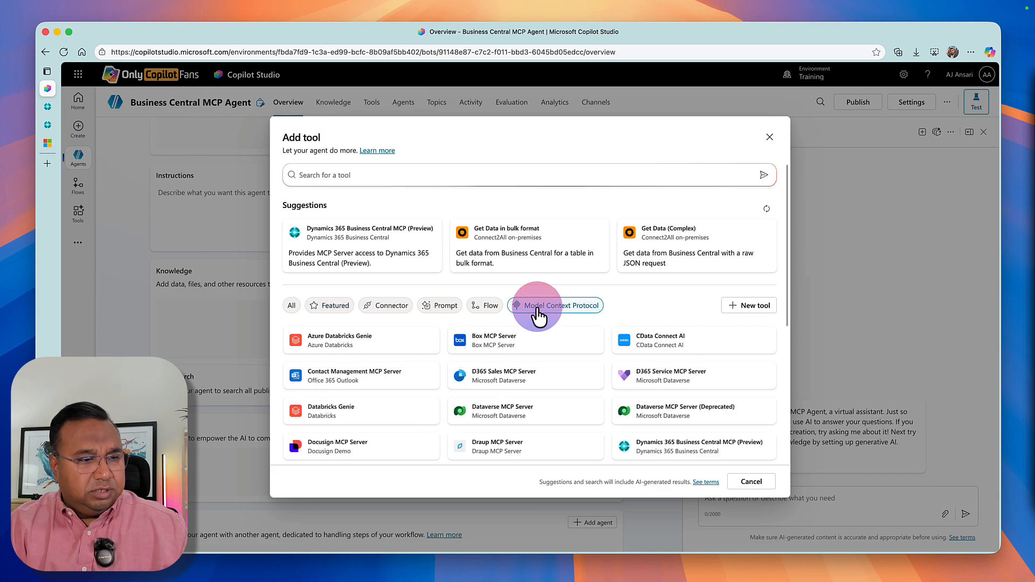
left_click(689, 456)
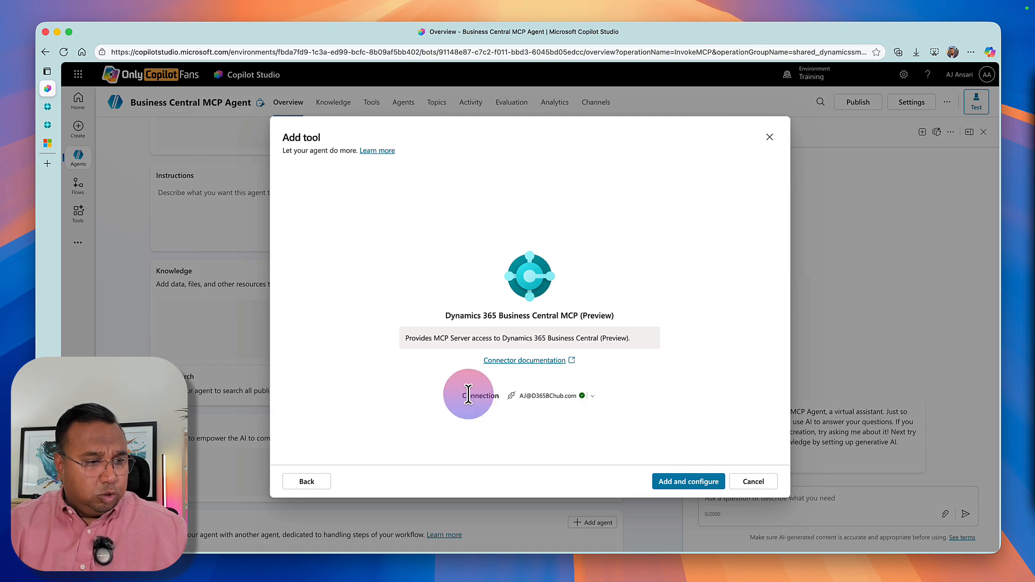
left_click(595, 398)
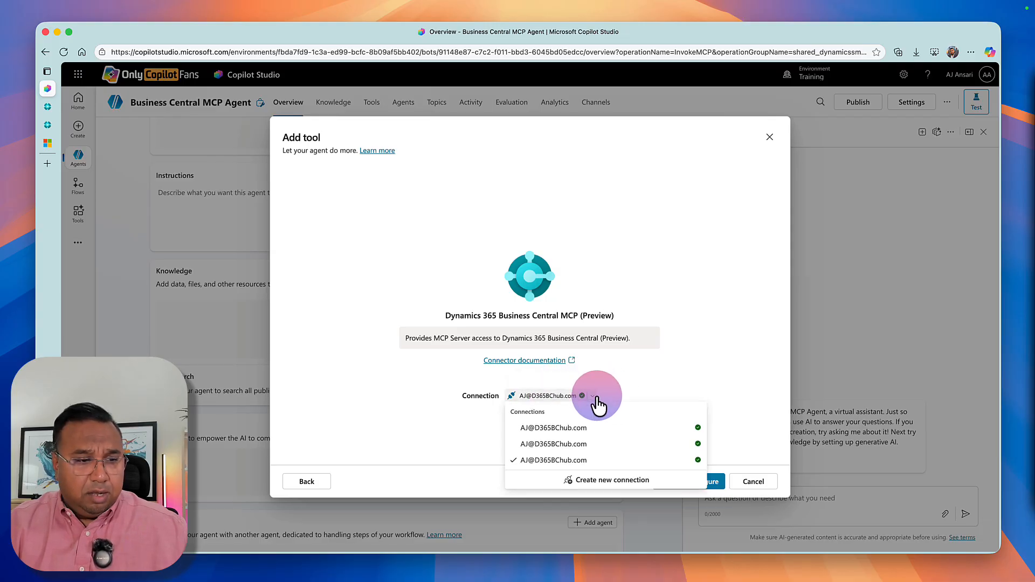
left_click(463, 439)
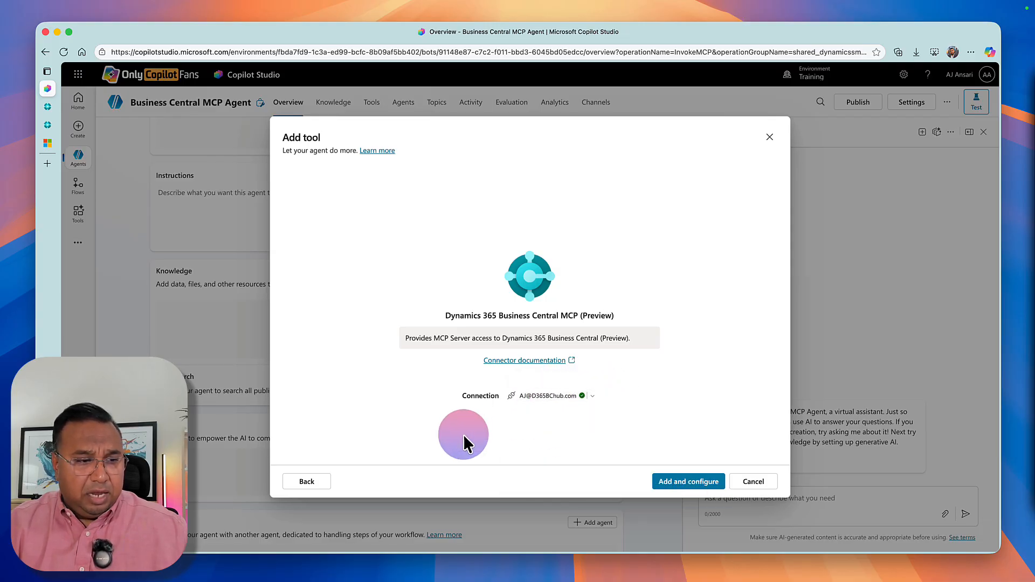
Open the tool's connector documentation and look over the Dynamics 365 Business Central connector's availability and metadata.
left_click(507, 360)
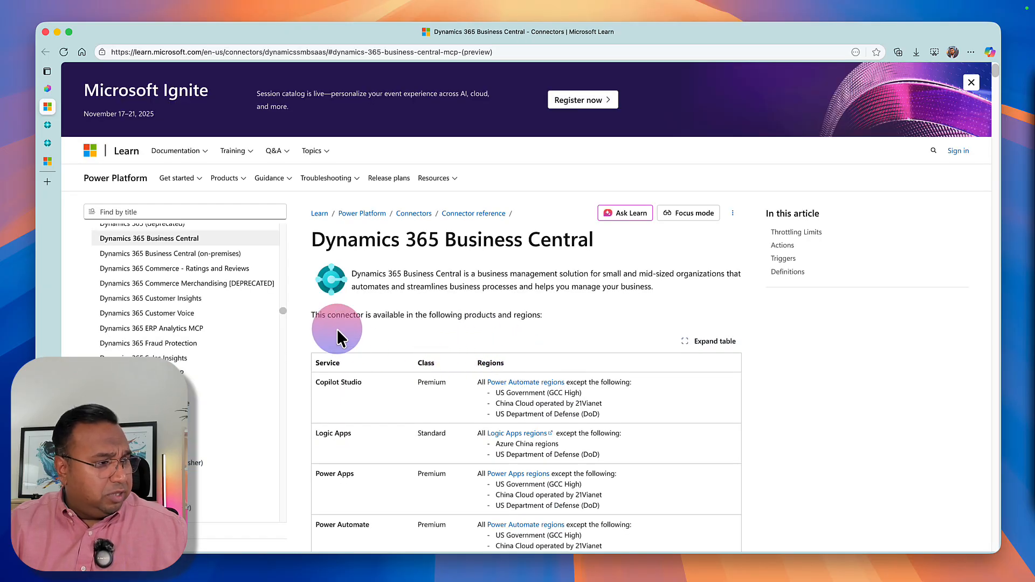
scroll(387, 320, "down", 5)
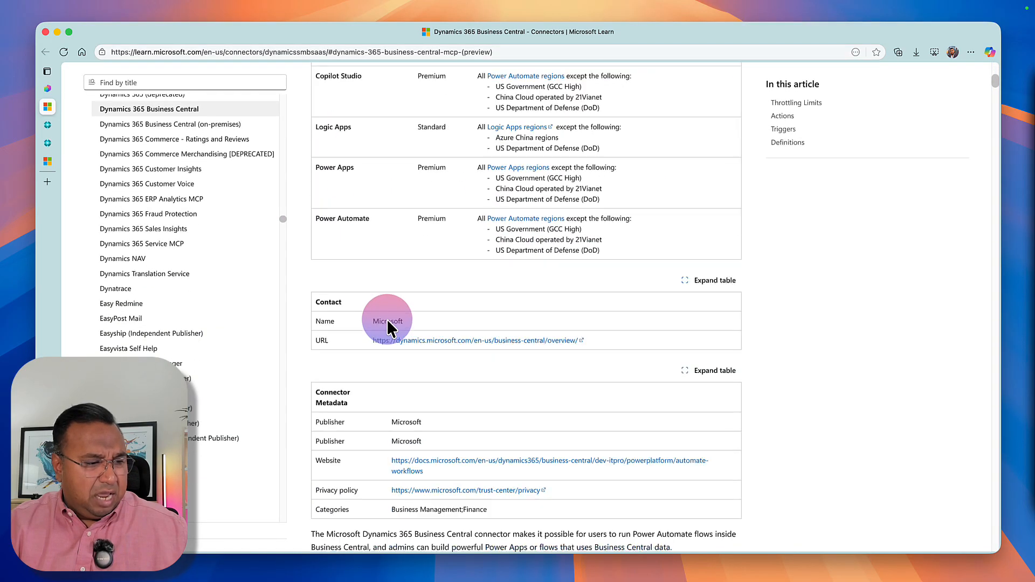
scroll(387, 321, "up", 7)
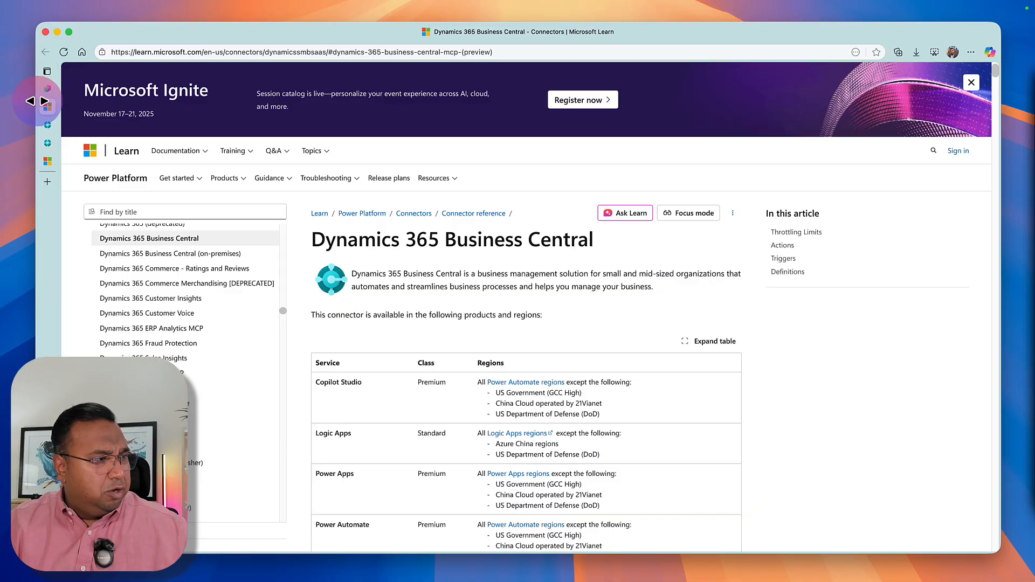
Examine the Microsoft Learn article on creating Copilot Studio agents that connect to Business Central, and return to Copilot Studio.
mouse_move(44, 105)
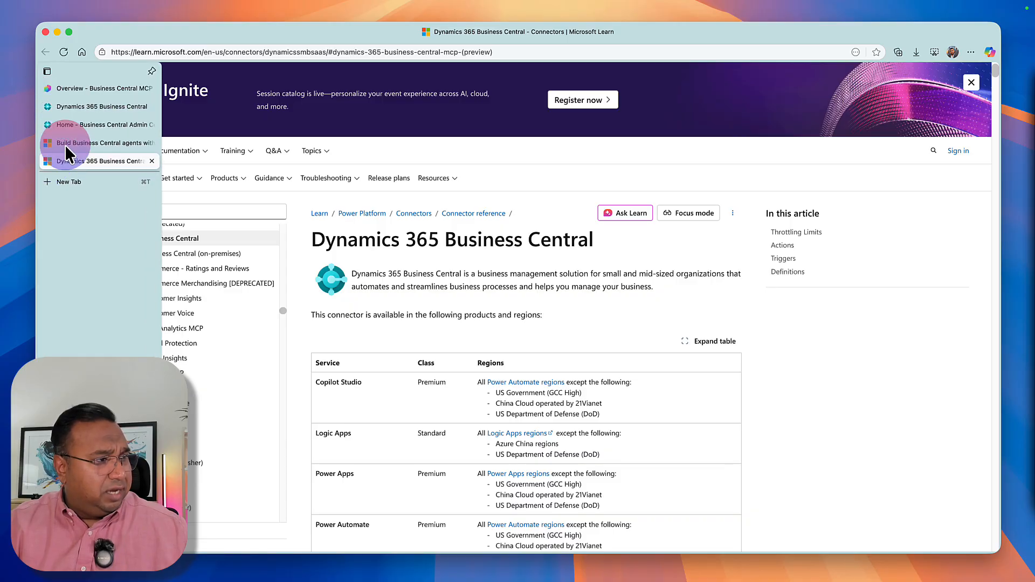
left_click(65, 145)
scroll(377, 208, "up", 10)
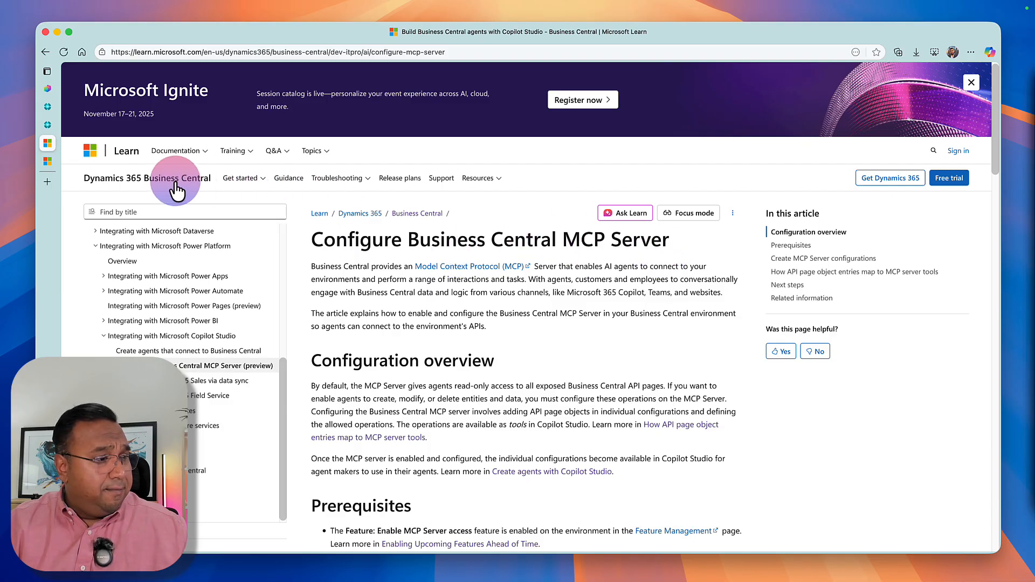
left_click(174, 353)
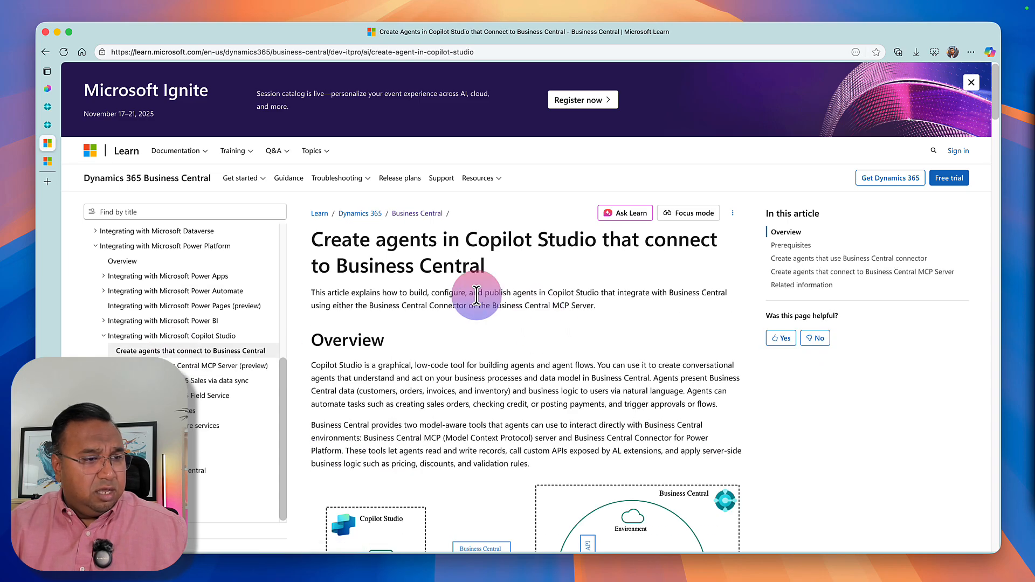
scroll(469, 410, "down", 6)
scroll(469, 410, "down", 12)
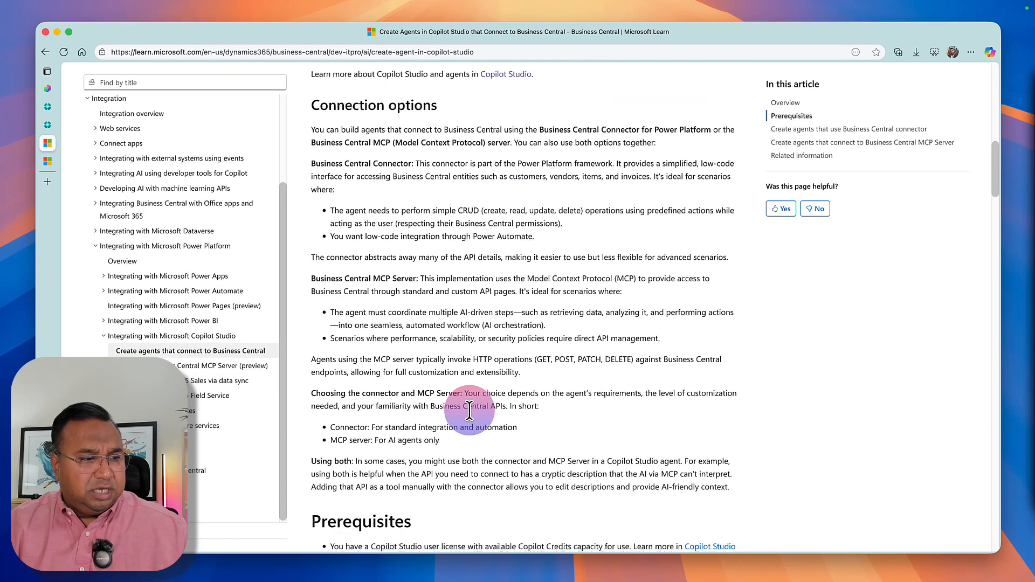
scroll(469, 411, "down", 3)
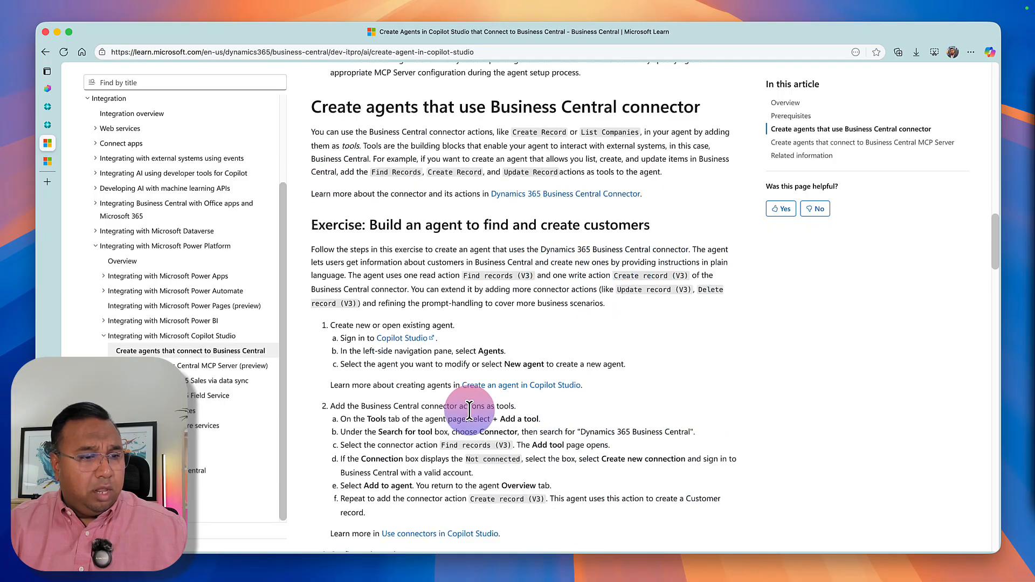
scroll(469, 409, "up", 15)
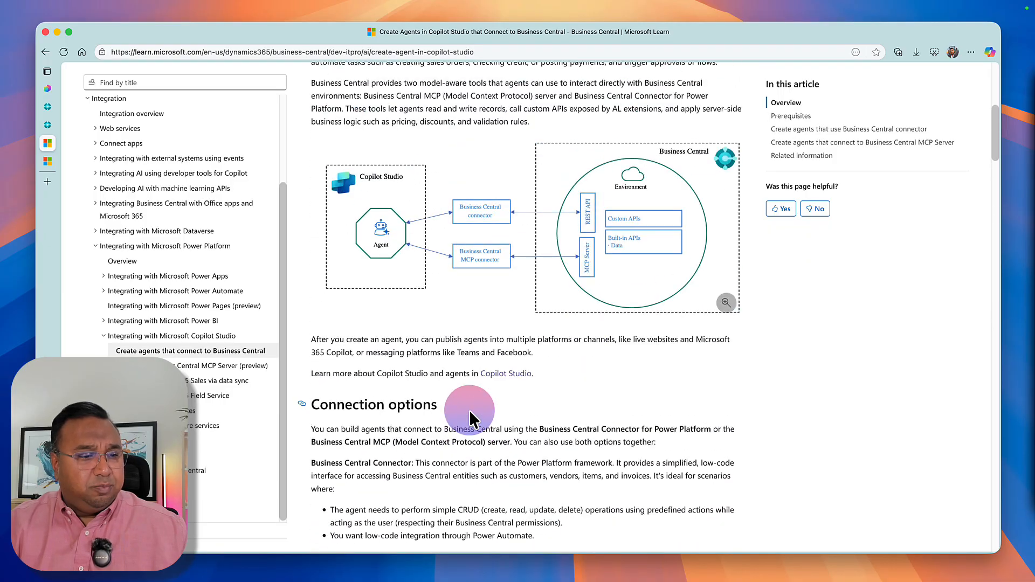
scroll(469, 410, "up", 2)
scroll(469, 410, "up", 5)
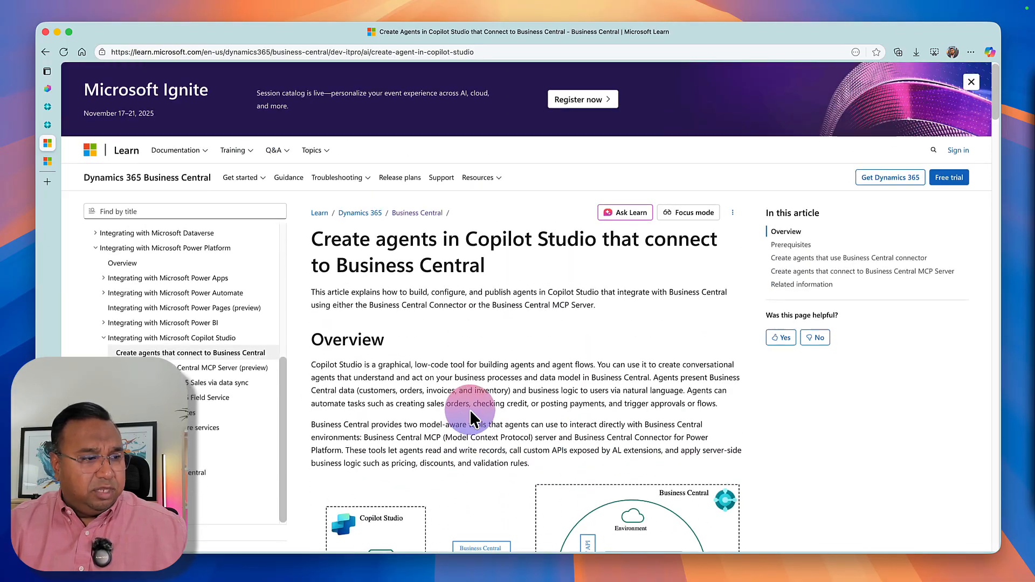
left_click(46, 52)
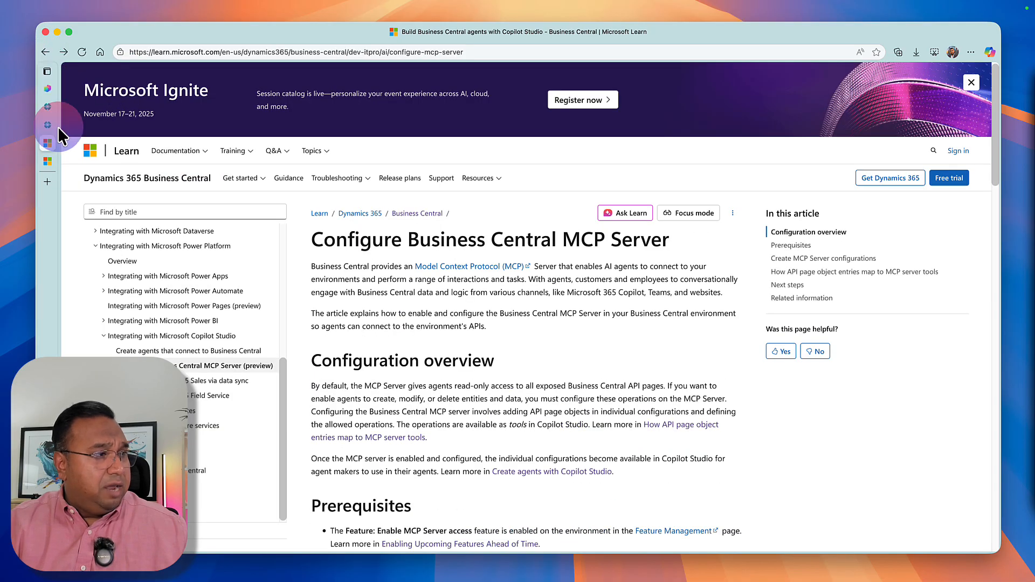
left_click(58, 90)
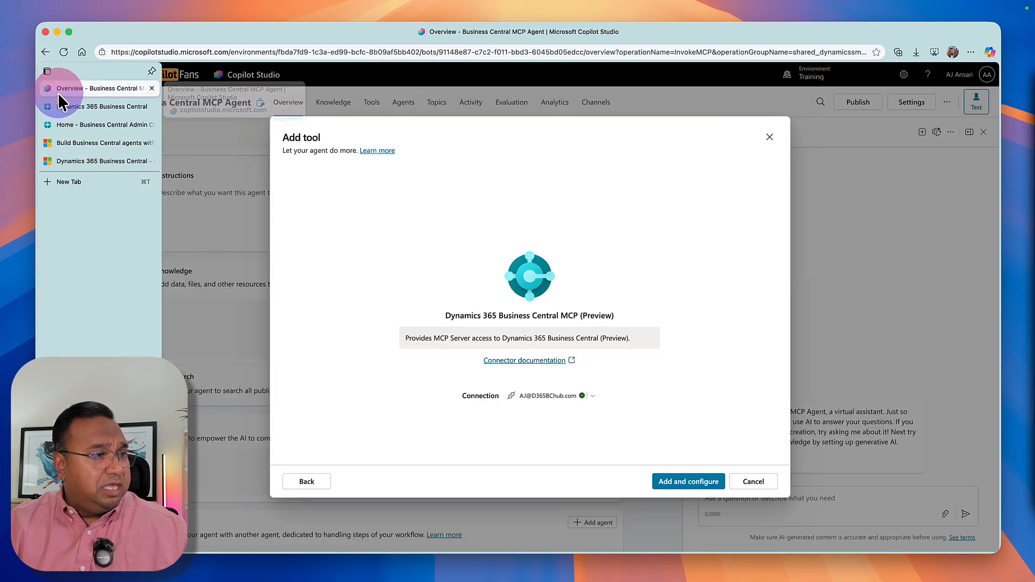
Add the Dynamics 365 Business Central MCP (Preview) tool to the agent and set its credentials to Maker-provided credentials.
left_click(706, 484)
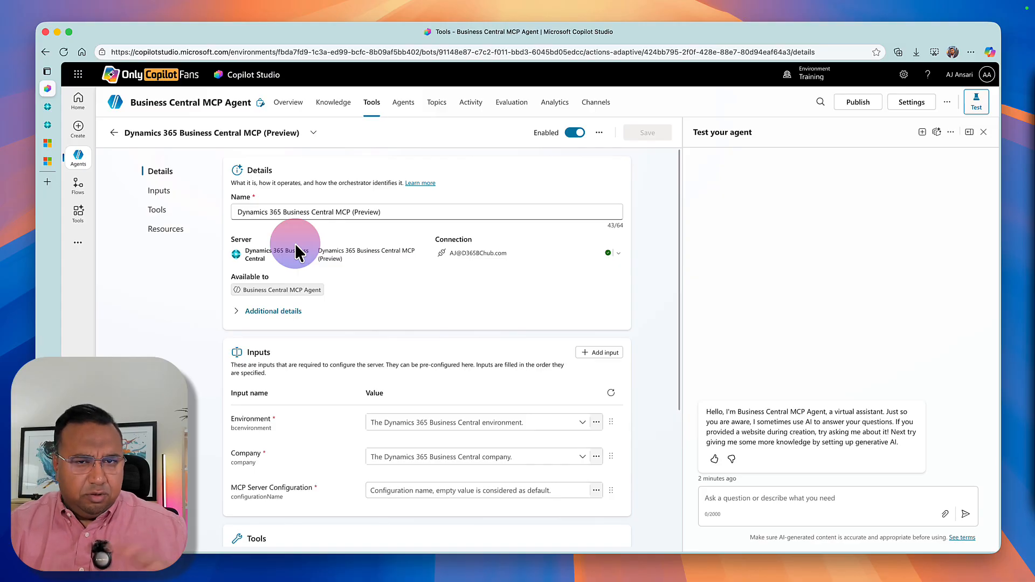
left_click(241, 315)
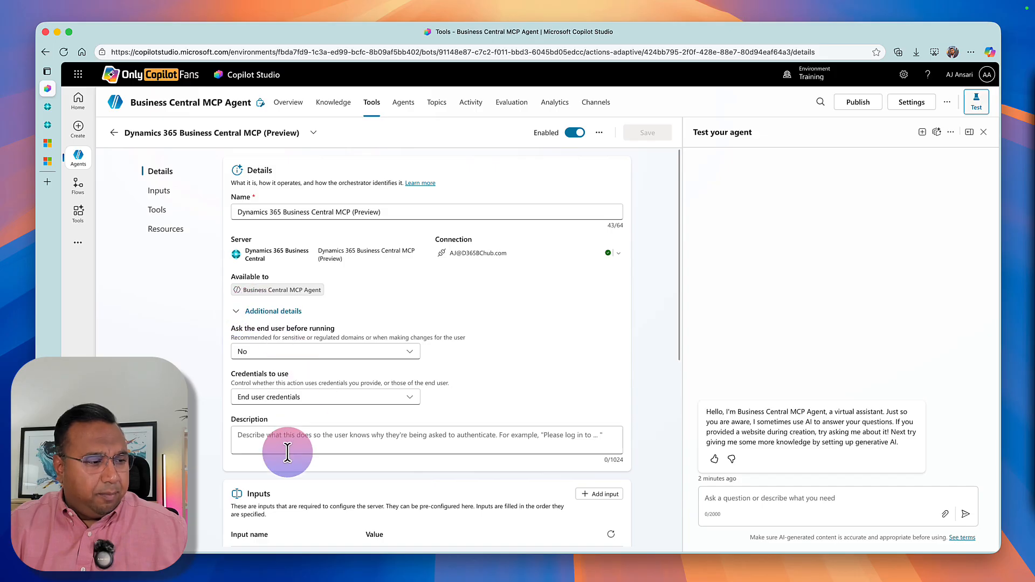
left_click(246, 402)
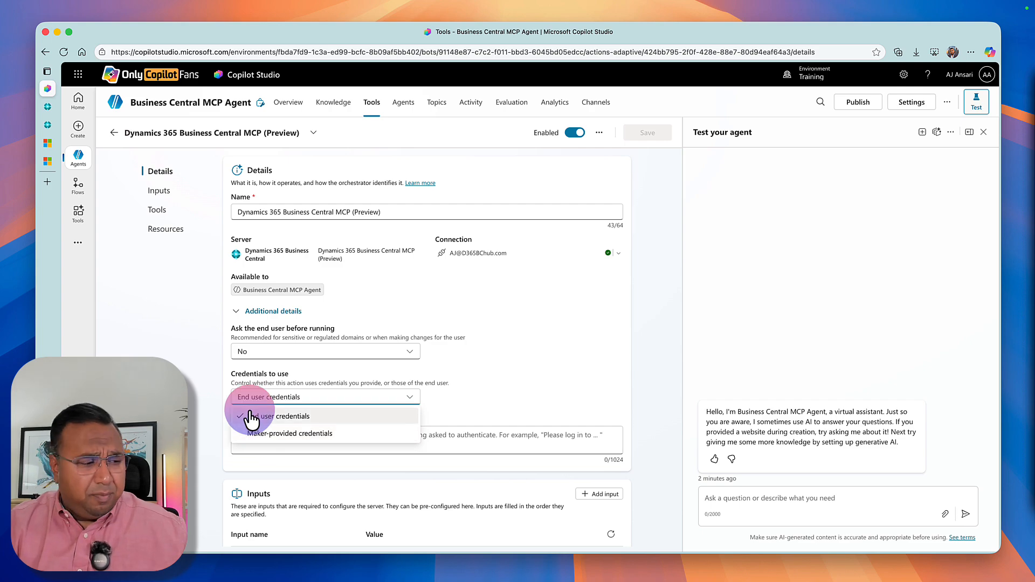
left_click(315, 434)
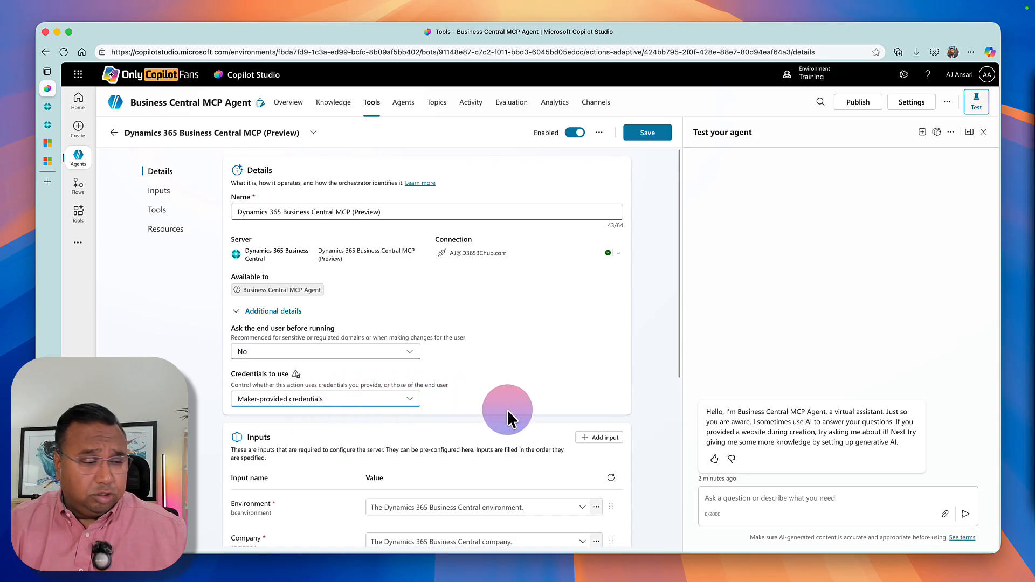
Set the tool's environment input to SANDBOXV271, checking the environment in Business Central, and its company input to CRONUS MCP, LLC.
scroll(506, 410, "down", 1)
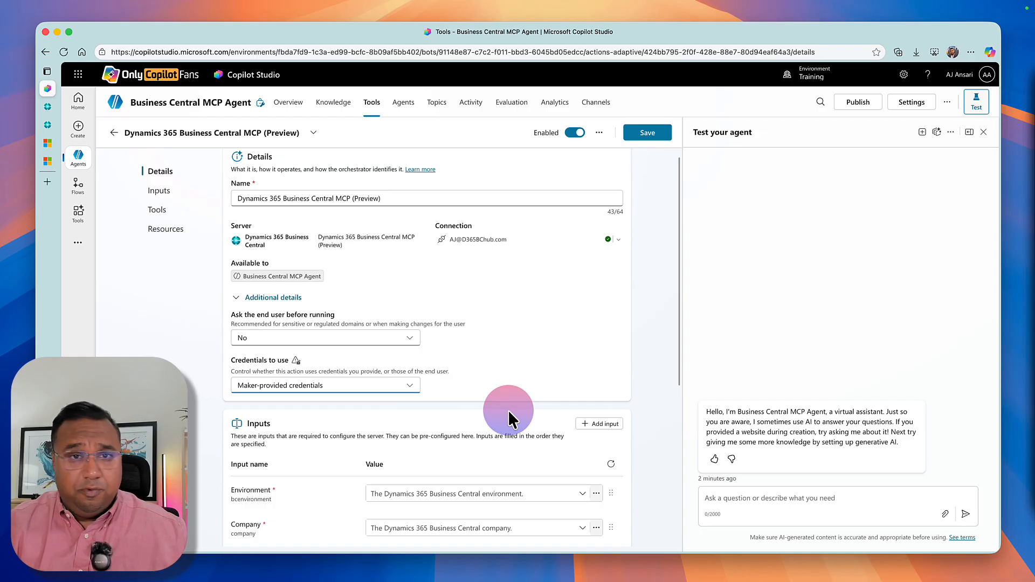
scroll(510, 409, "down", 3)
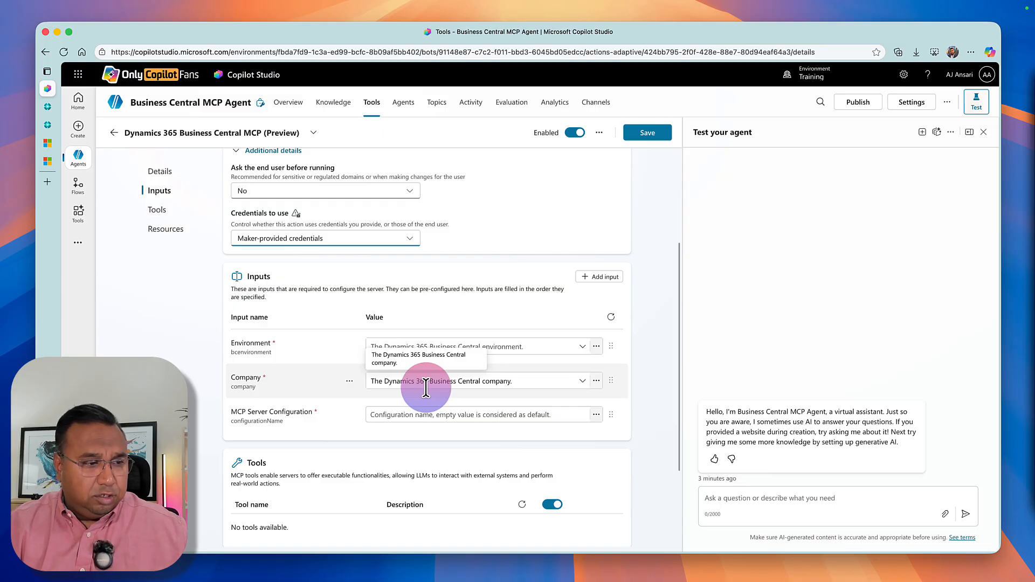
left_click(526, 348)
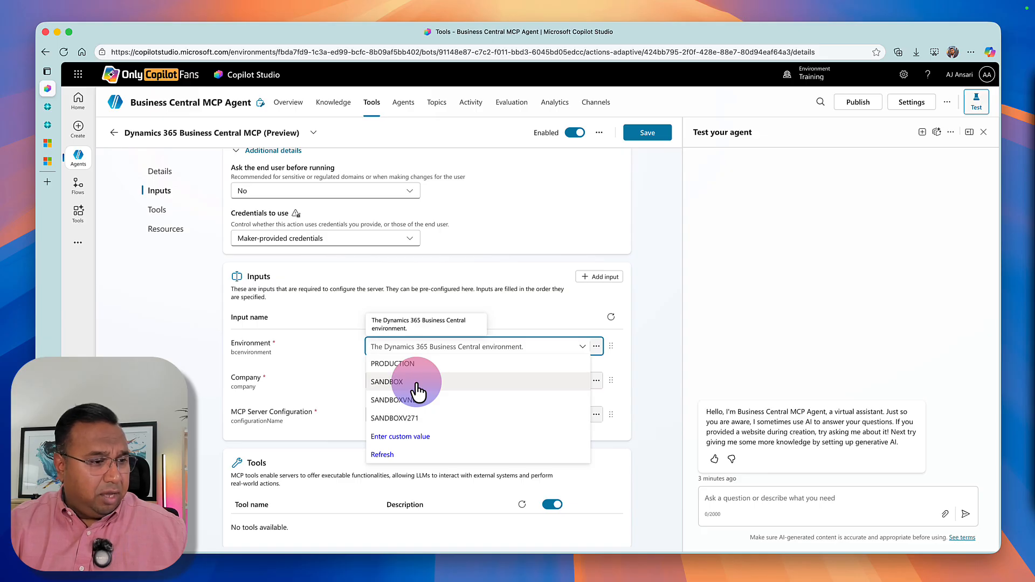
left_click(395, 418)
left_click(48, 106)
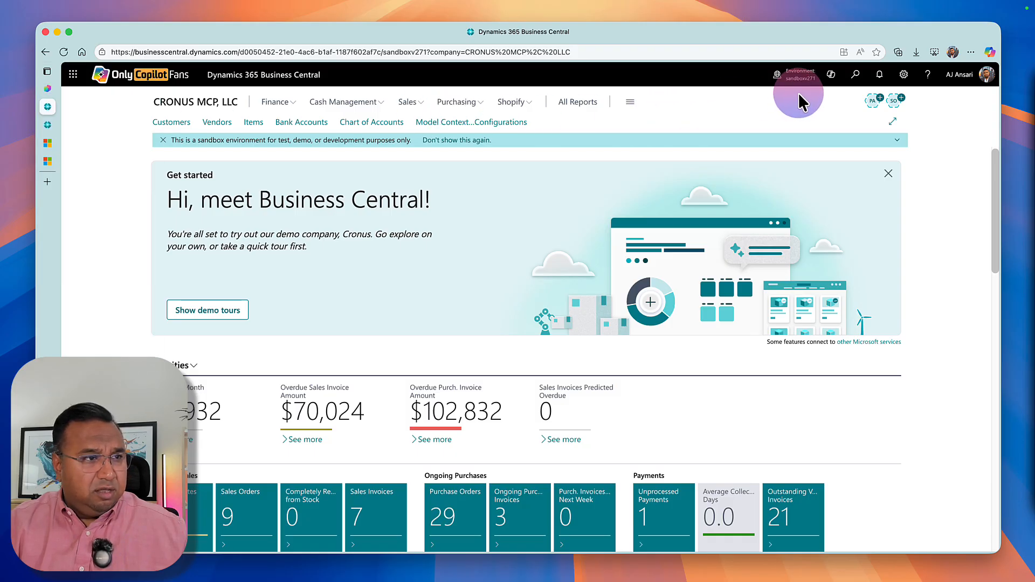
left_click(53, 90)
left_click(439, 345)
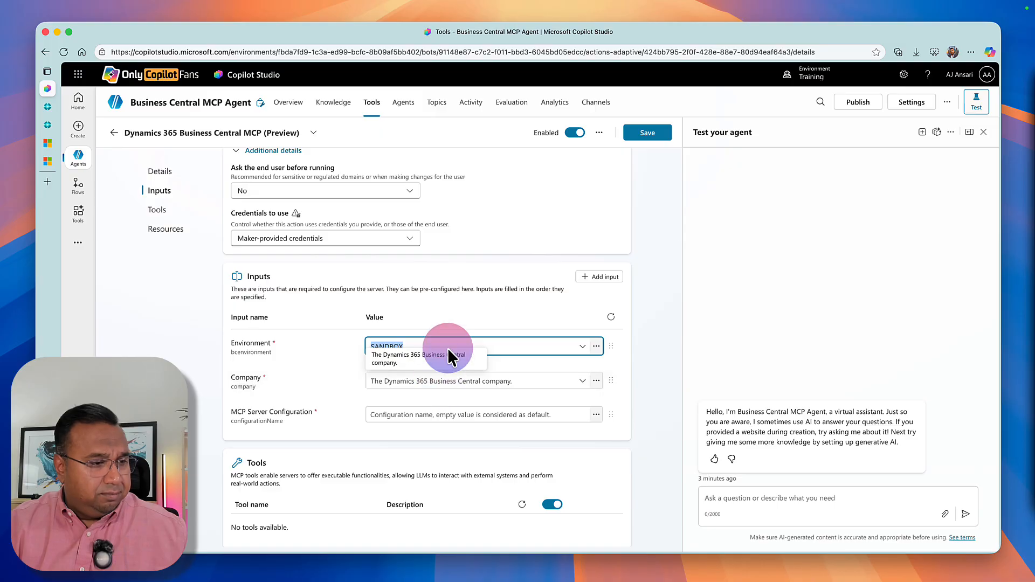
left_click(589, 346)
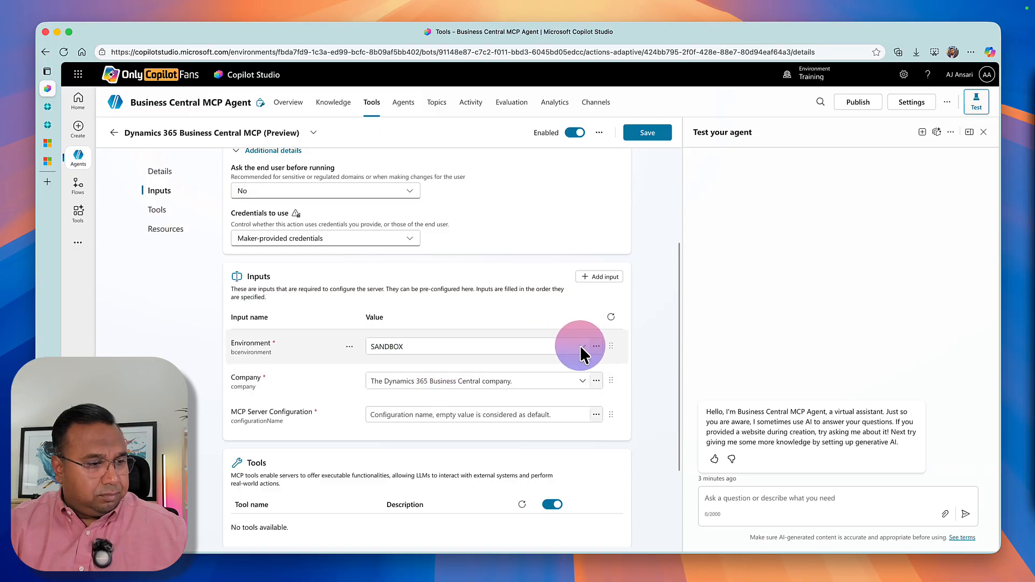
left_click(581, 348)
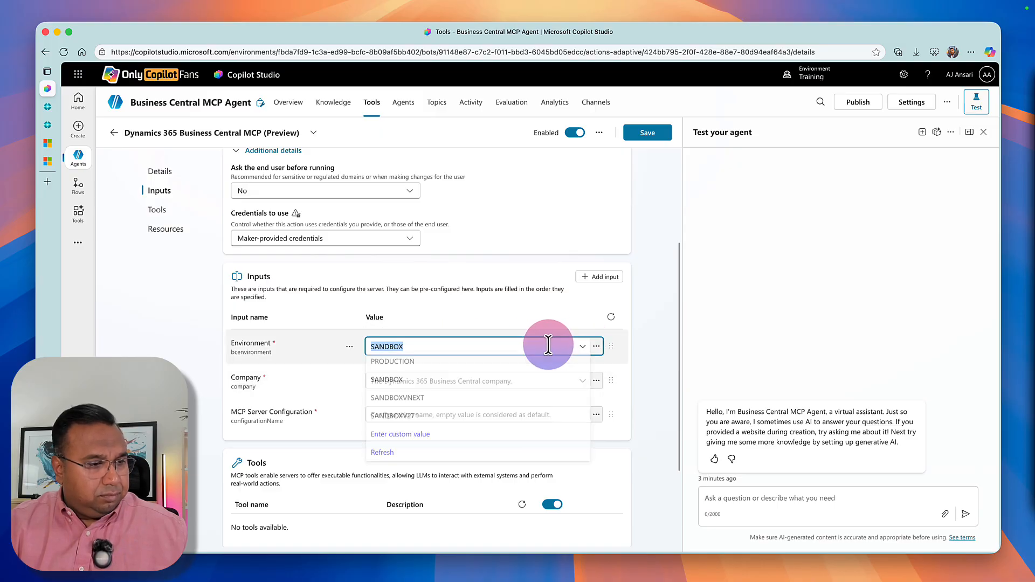
left_click(422, 418)
left_click(411, 380)
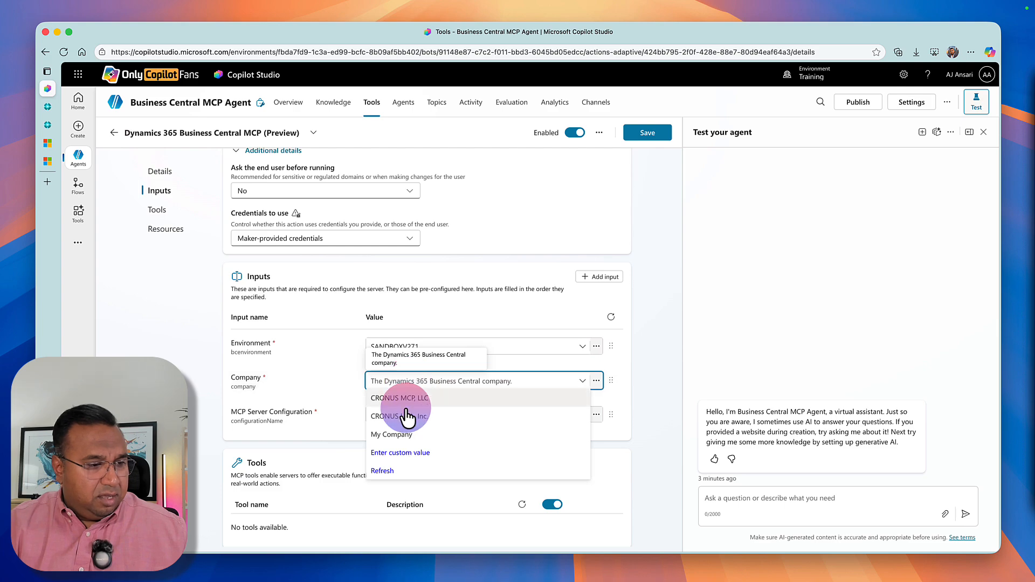
left_click(459, 400)
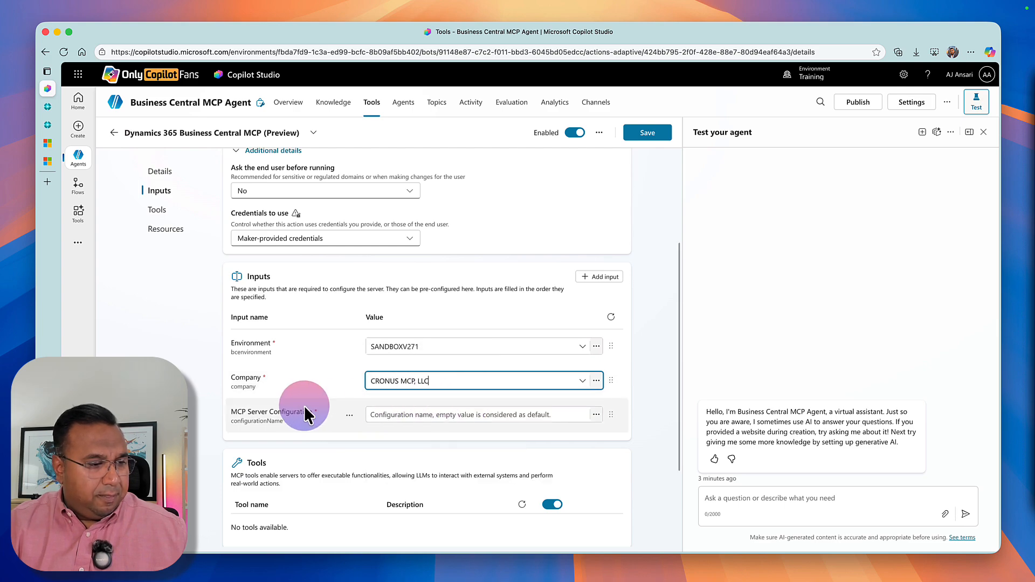
Switch to Business Central and copy the name of the onlyCopilotFans configuration from the MCP Server Configurations, then close its card.
left_click(377, 415)
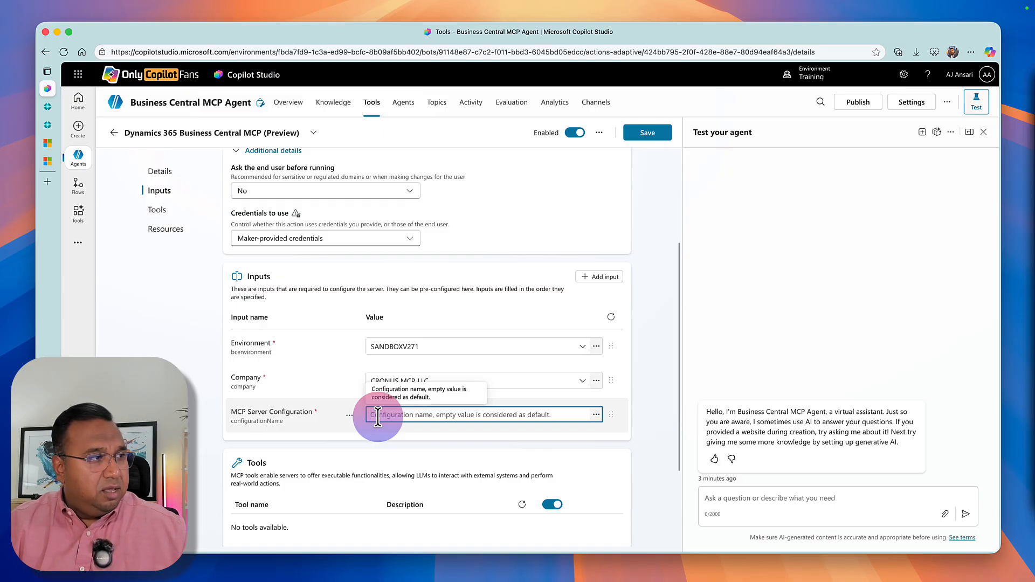
mouse_move(48, 106)
left_click(81, 107)
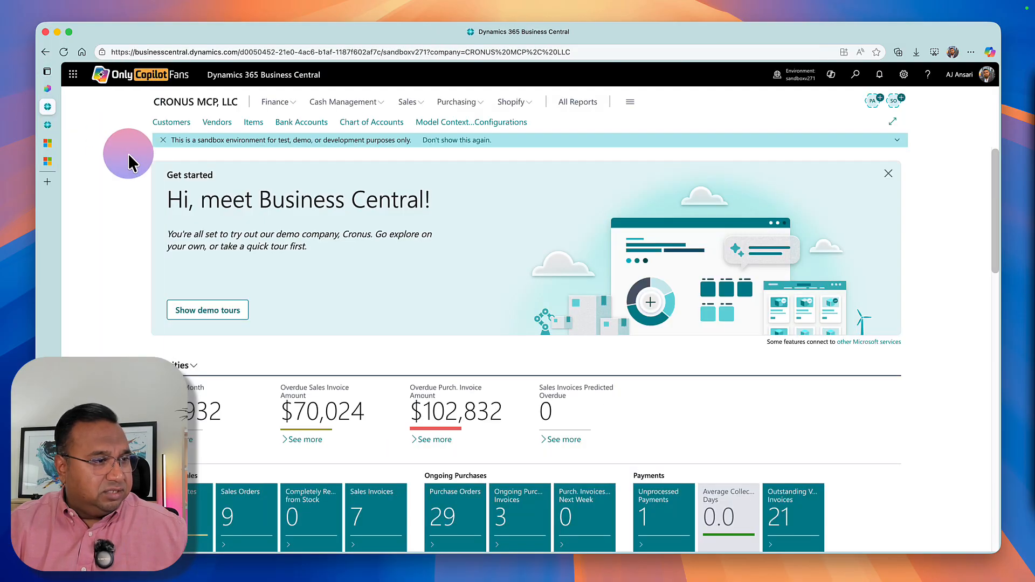
left_click(453, 123)
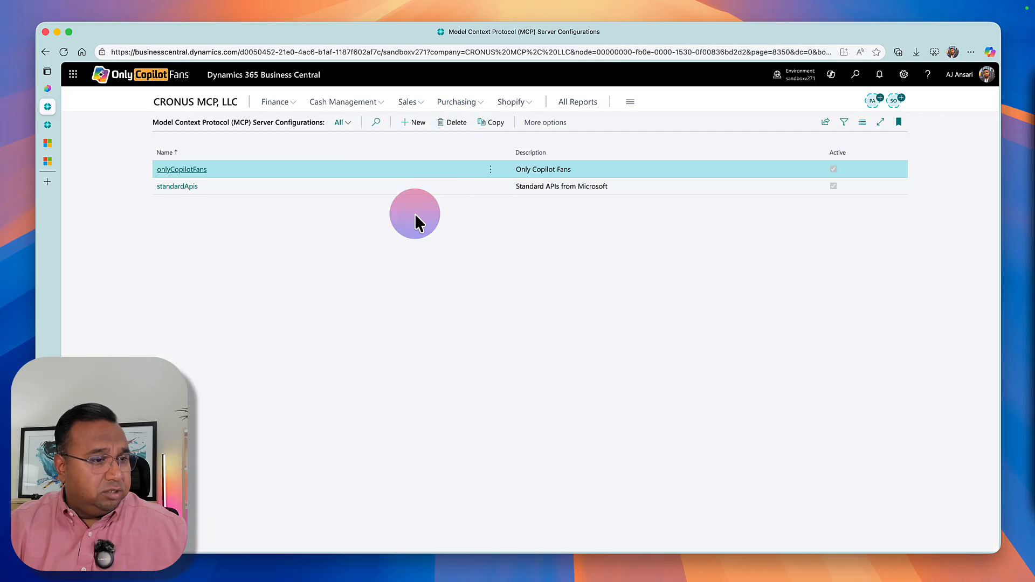
left_click(201, 169)
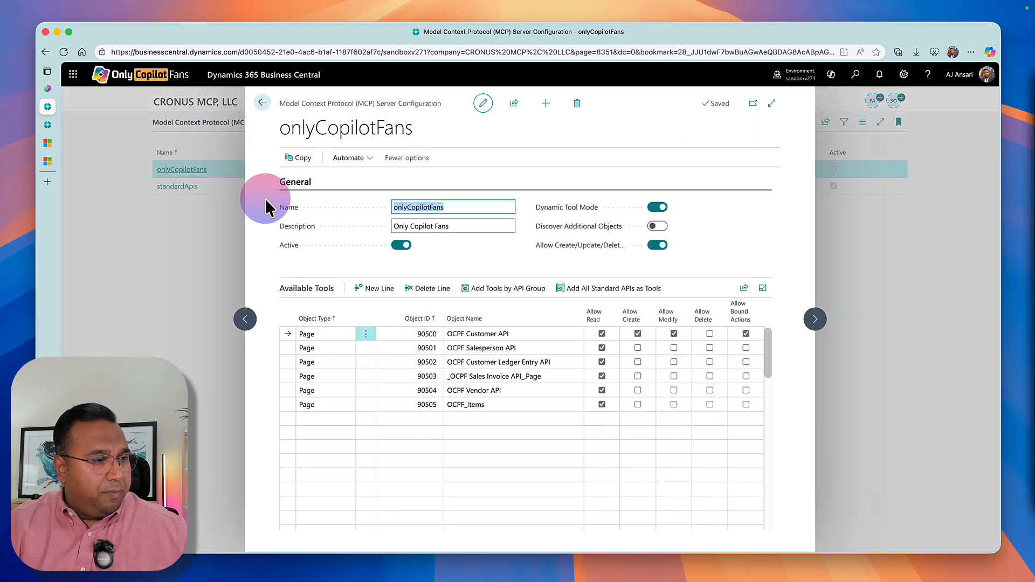
double_click(409, 214)
right_click(408, 212)
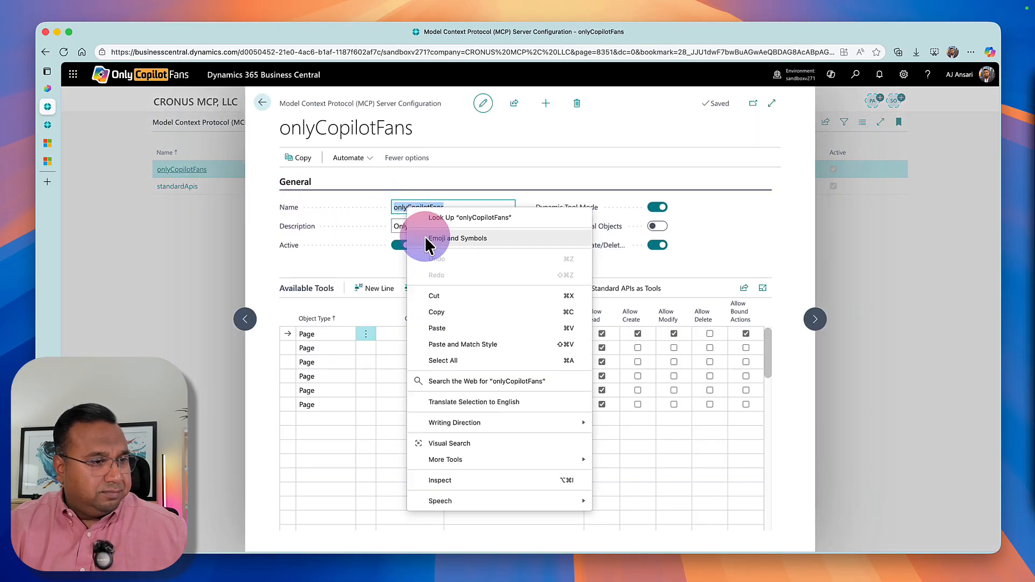
left_click(437, 312)
left_click(73, 166)
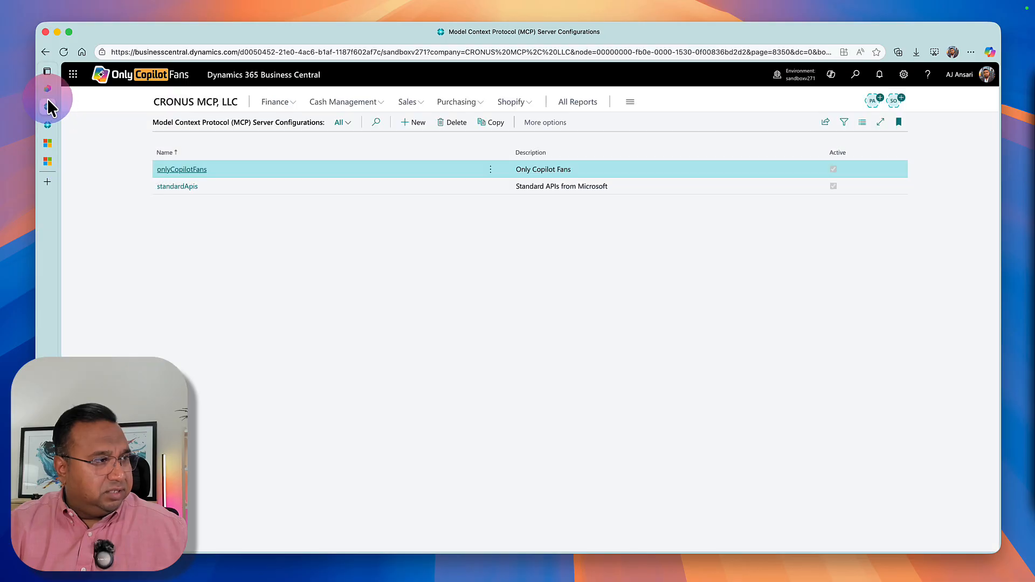
Return to Copilot Studio and set the tool's MCP Server Configuration input to onlyCopilotFans.
left_click(48, 88)
left_click(386, 421)
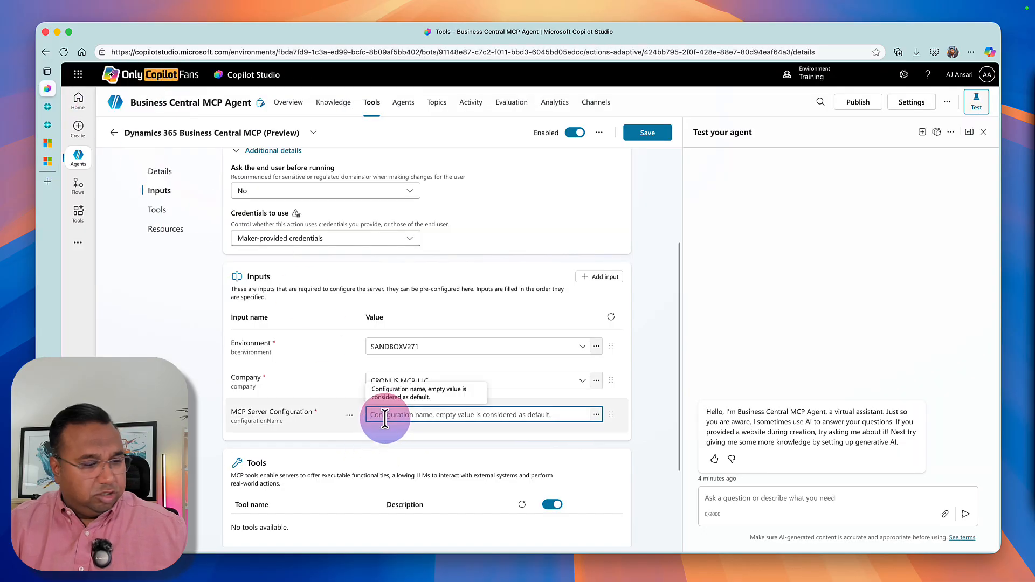
key("super+v")
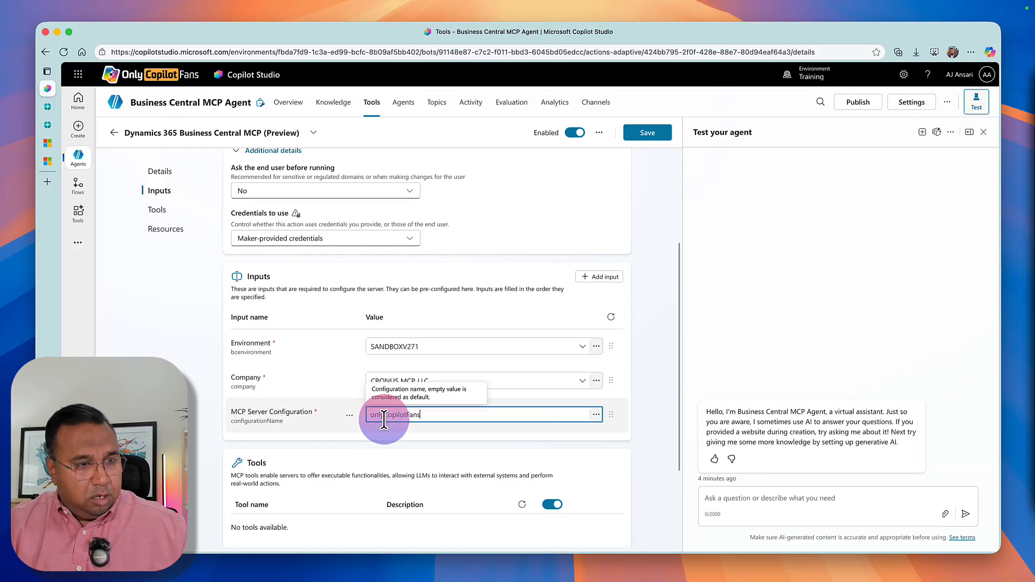
key("Tab")
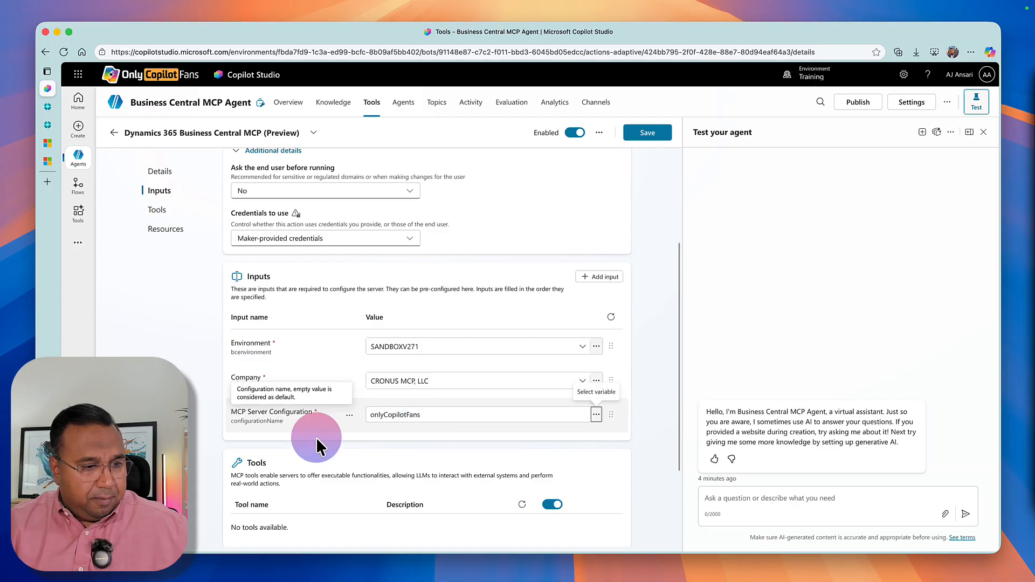
Refresh the MCP tool's lists of tools and resources, and save the tool.
scroll(393, 472, "down", 3)
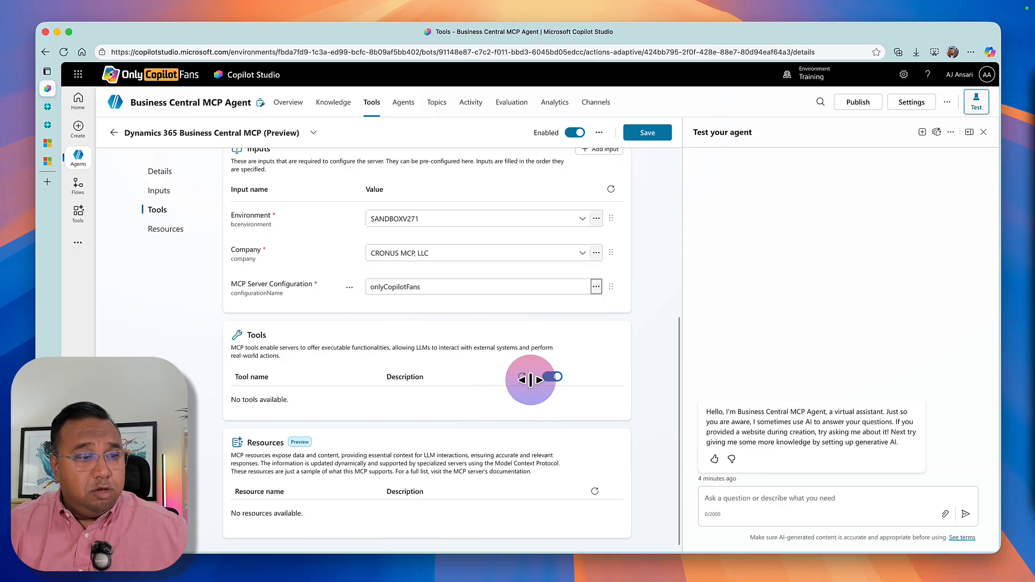
left_click(522, 377)
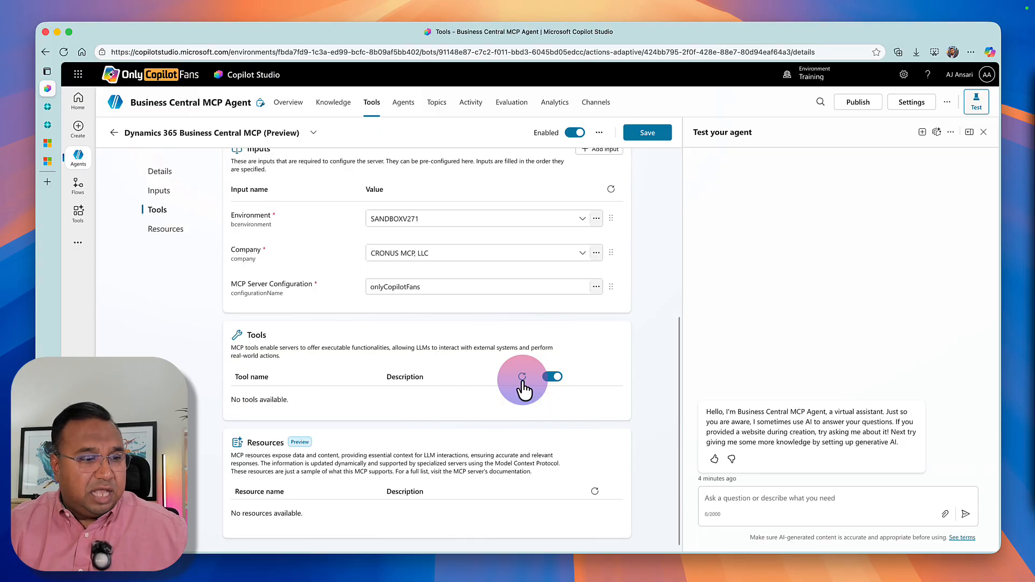
left_click(522, 377)
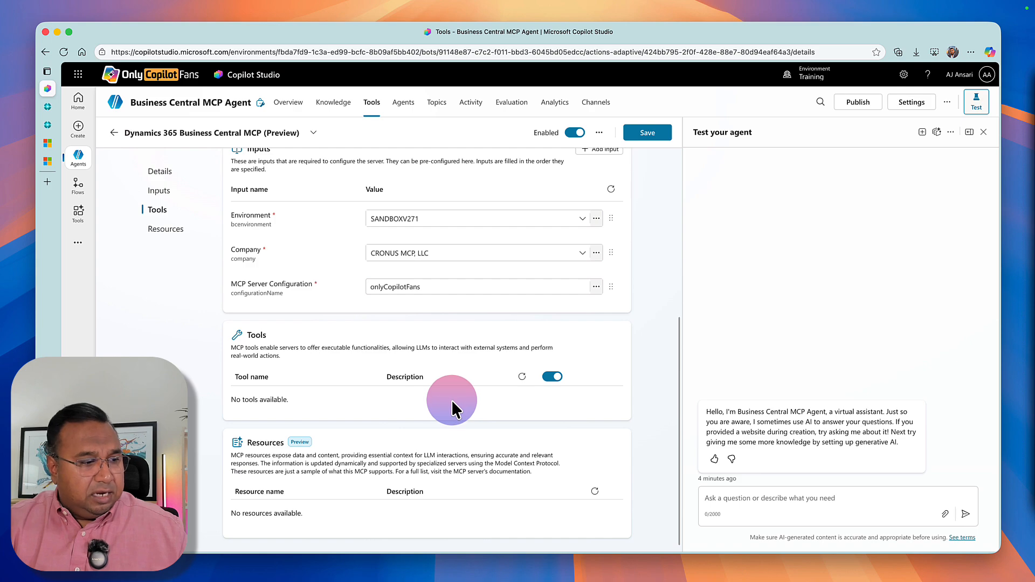
left_click(593, 492)
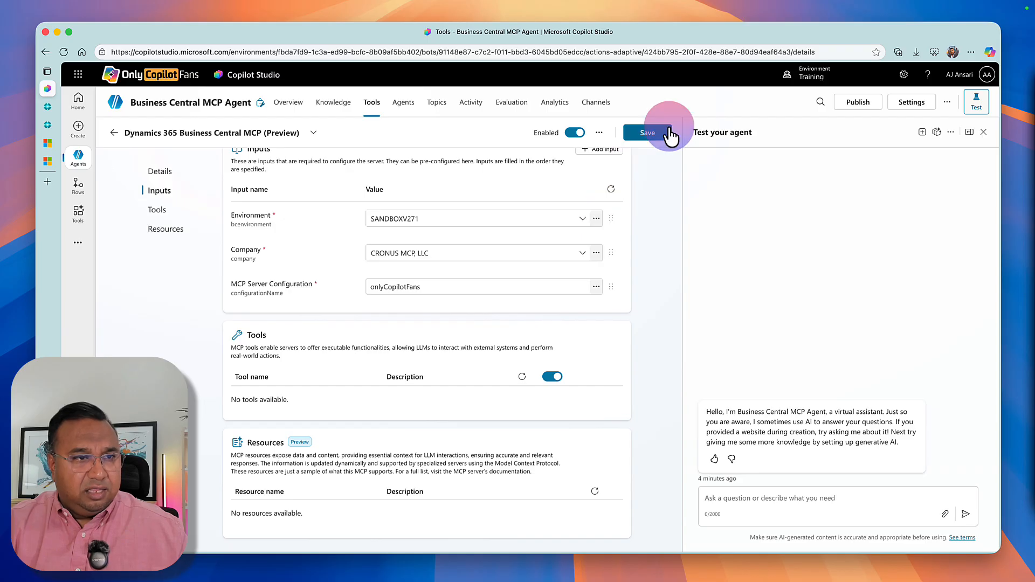
left_click(649, 132)
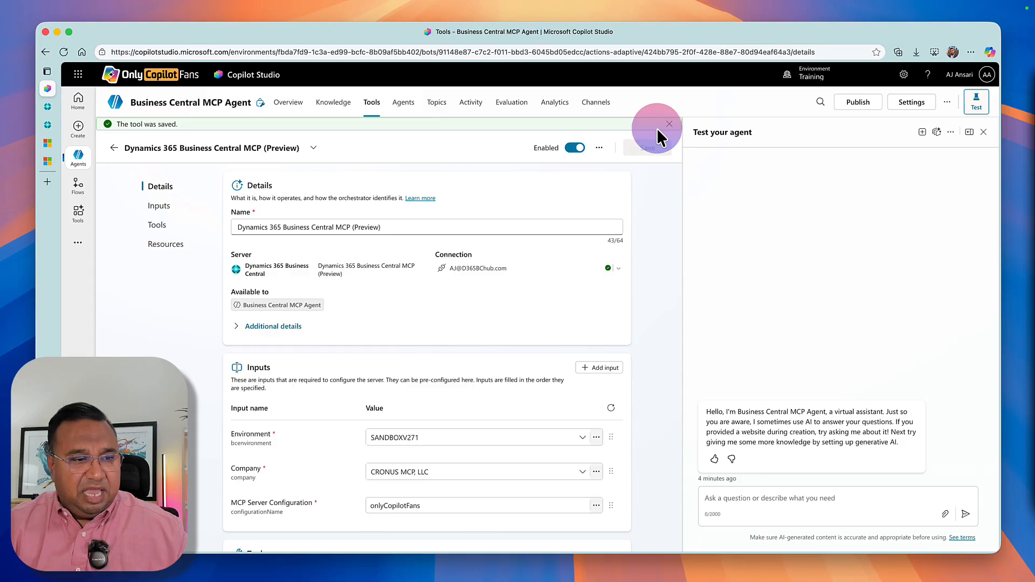
Start a new test session and ask the agent "show me a list of customers".
left_click(920, 131)
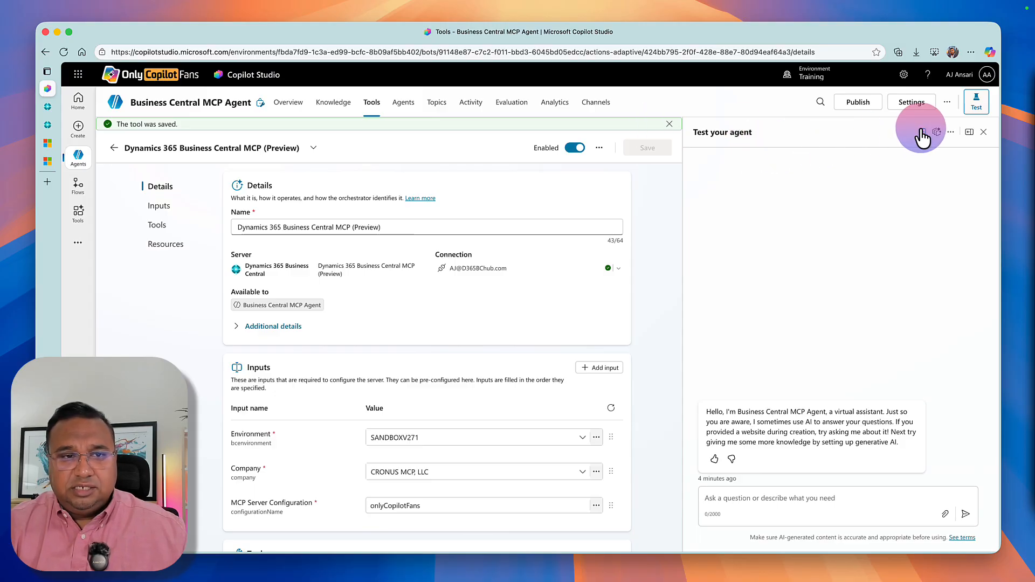
left_click(738, 496)
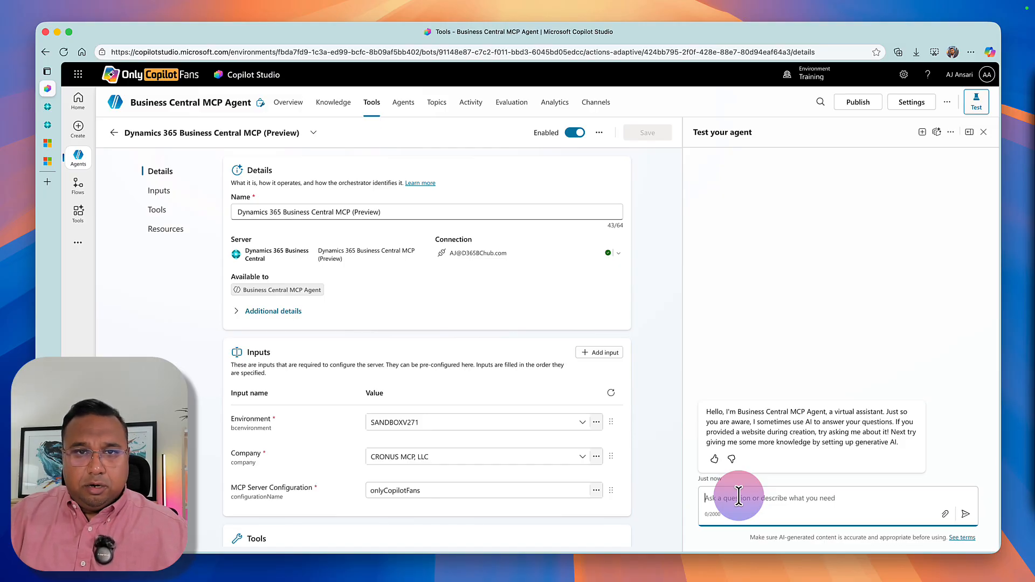
type("show ")
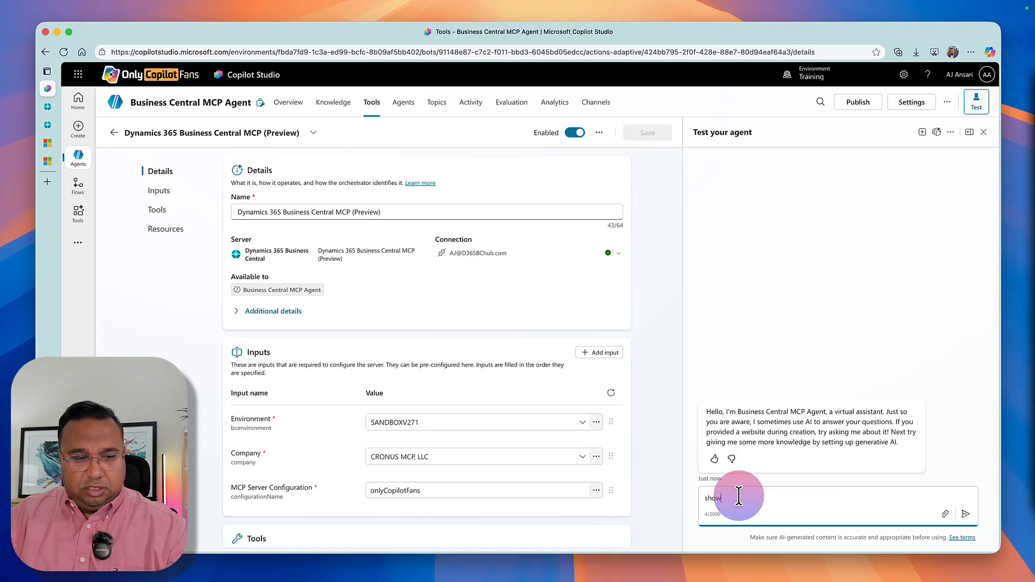
type("me a list of")
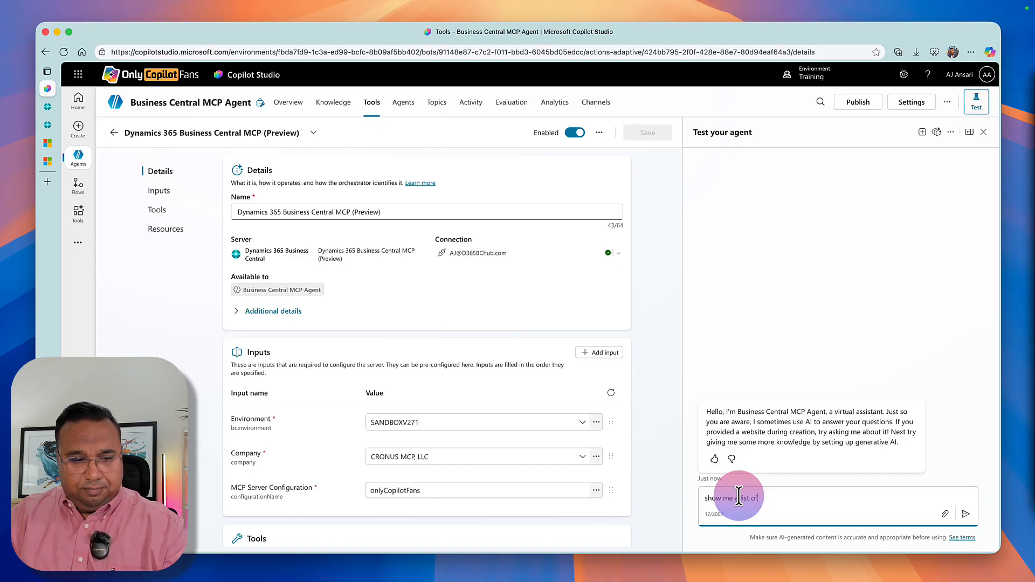
type(" customers")
key("Return")
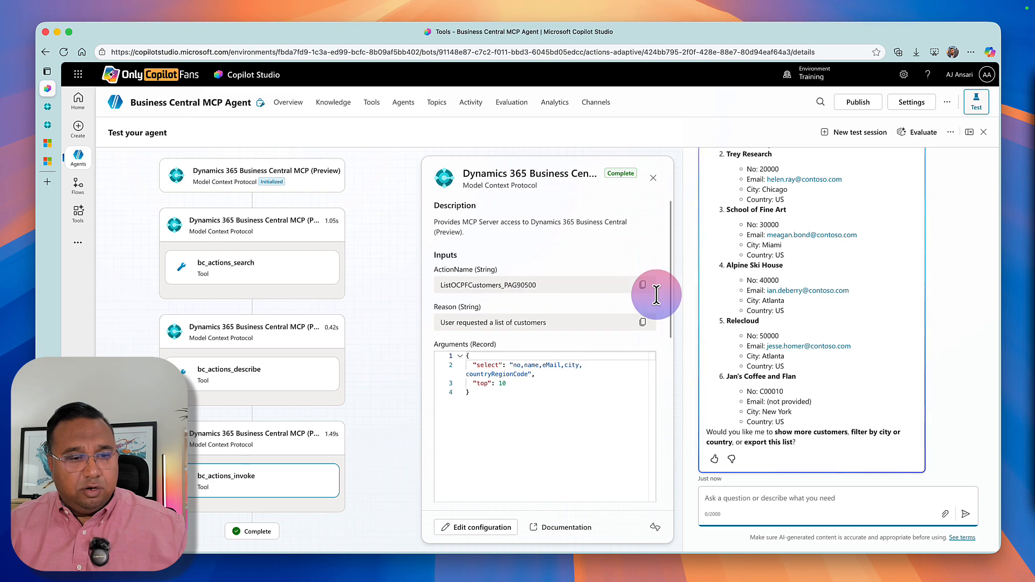
Review the agent's customer list, and switch to Business Central to open the Customers list for comparison.
scroll(862, 250, "up", 3)
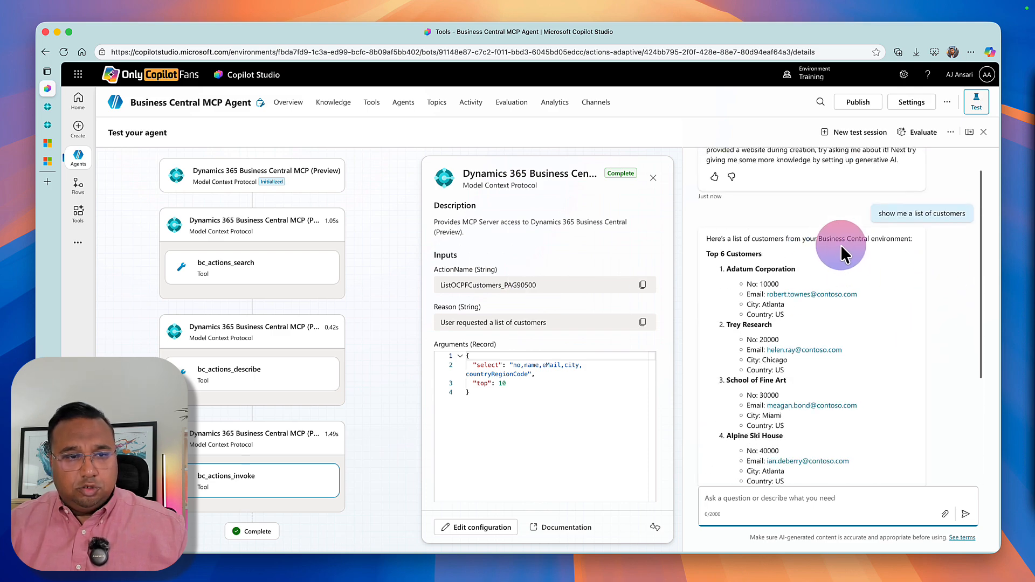
mouse_move(52, 107)
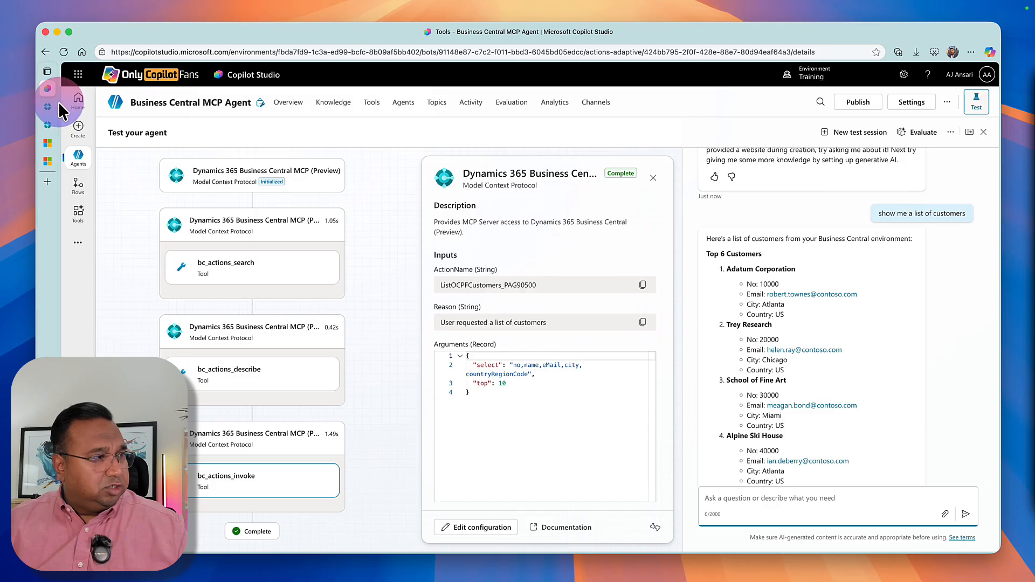
left_click(58, 108)
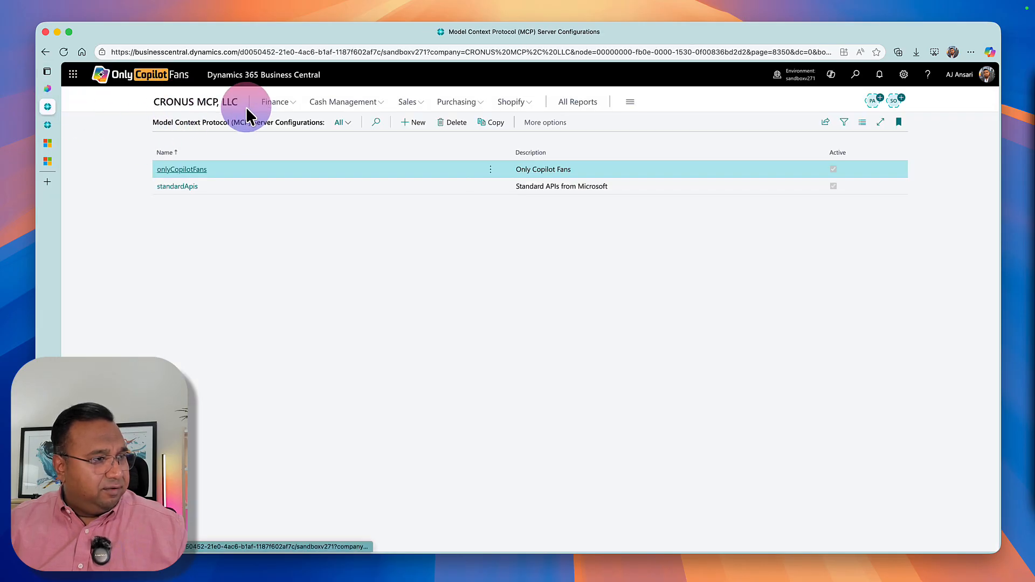
left_click(198, 104)
left_click(173, 125)
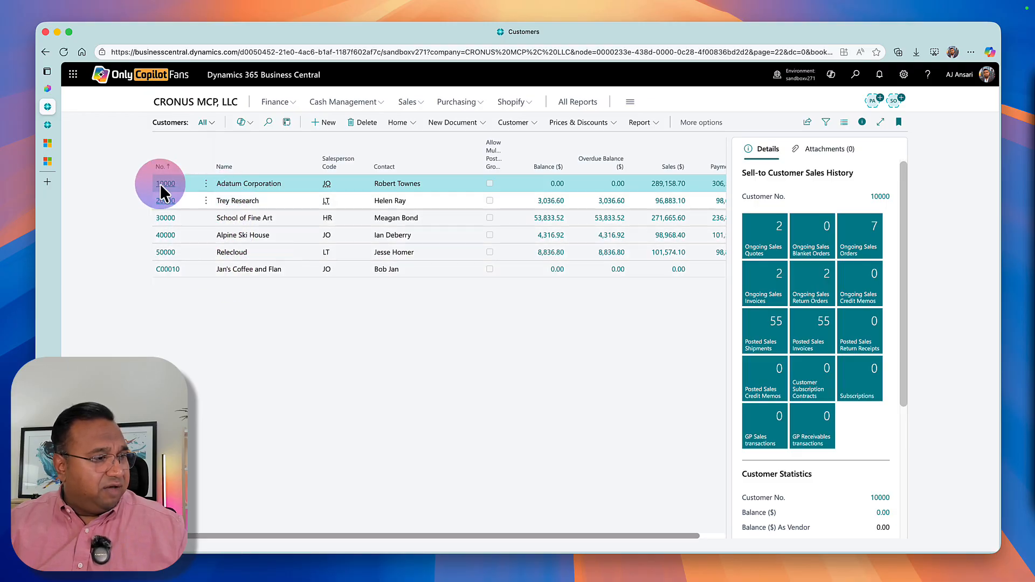
Return to Copilot Studio and check the customers in the agent's answer, from Adatum Corporation to Jan's Coffee and Flan.
left_click(52, 90)
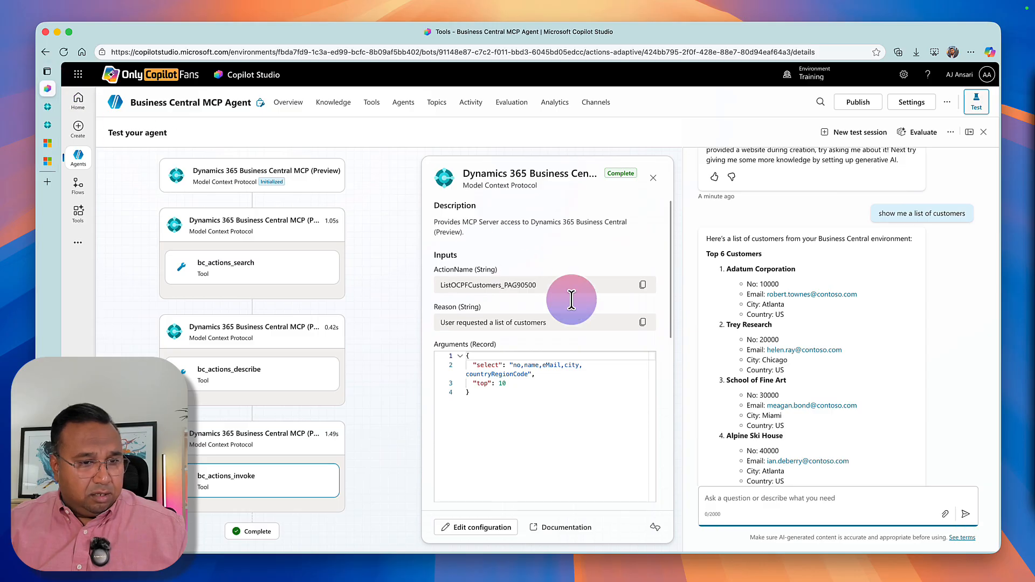
scroll(769, 410, "down", 3)
scroll(770, 400, "down", 2)
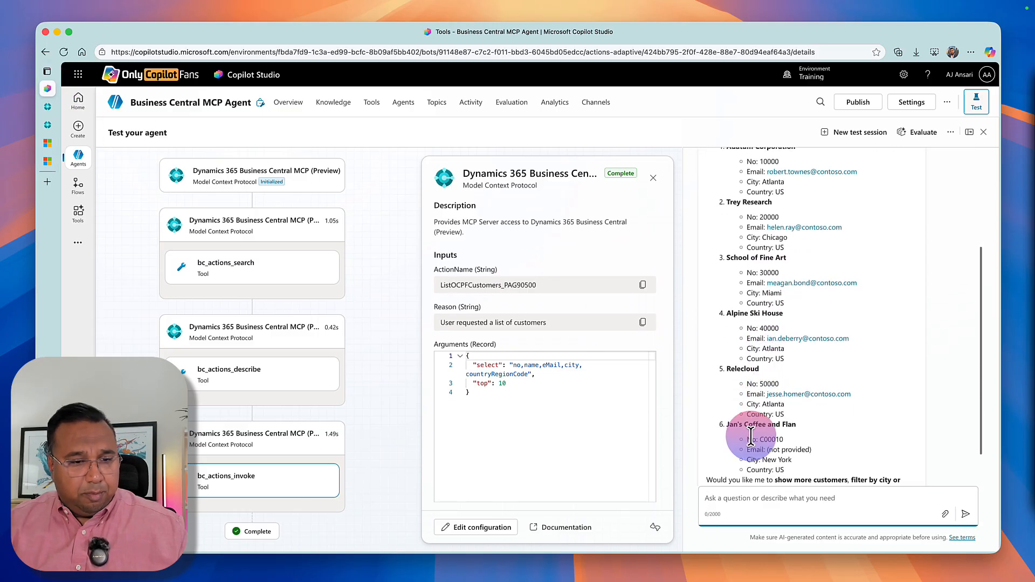
scroll(763, 426, "down", 1)
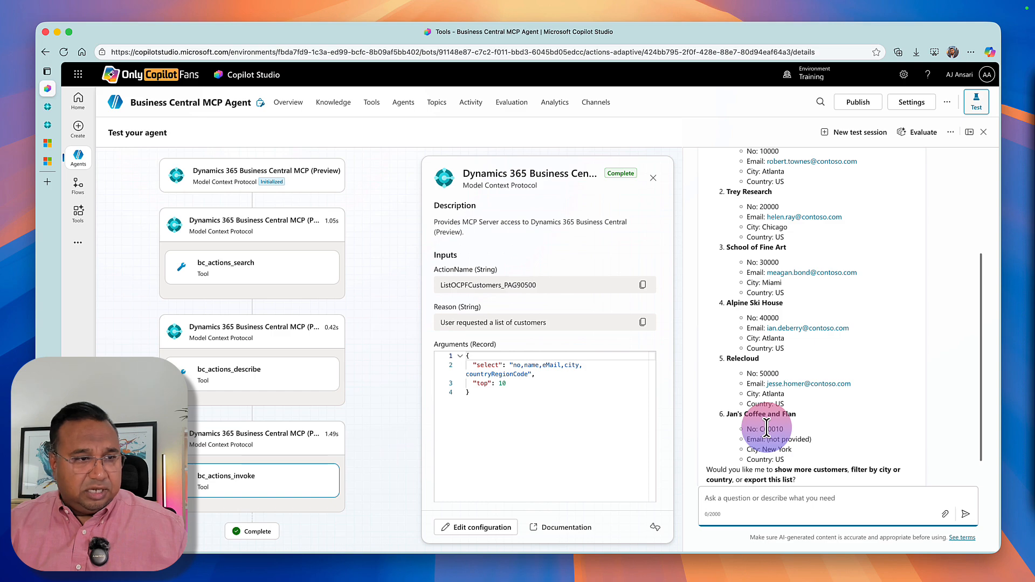
scroll(766, 429, "up", 1)
scroll(766, 428, "up", 3)
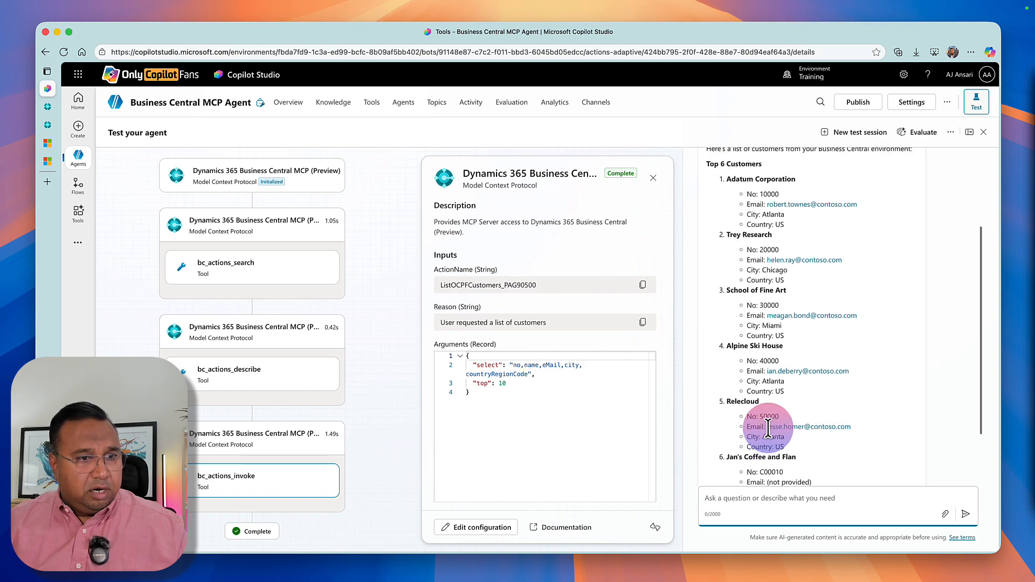
Ask the agent "Show me this as a table, grouped by salesperson code.".
scroll(766, 429, "down", 5)
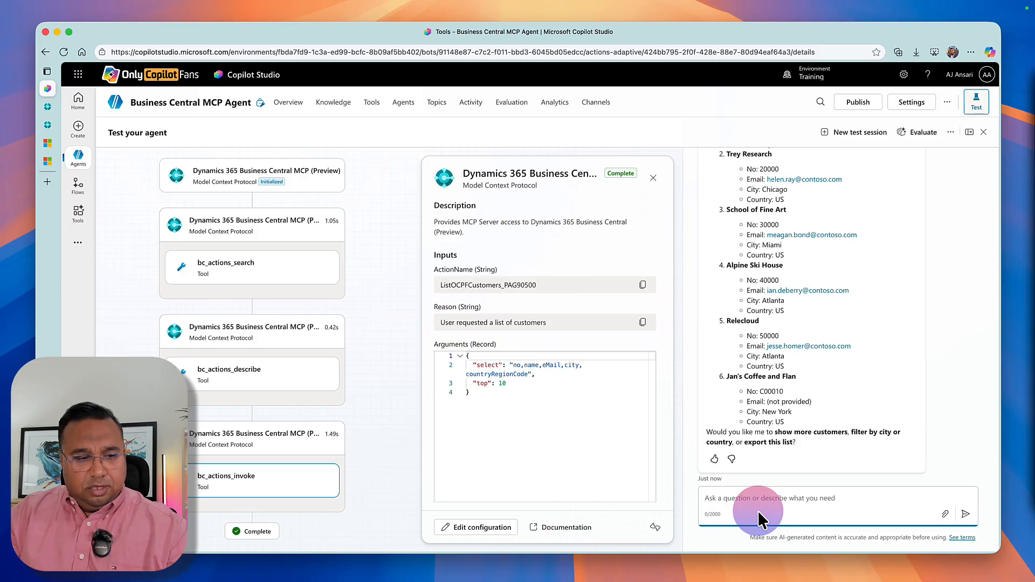
type("Show ")
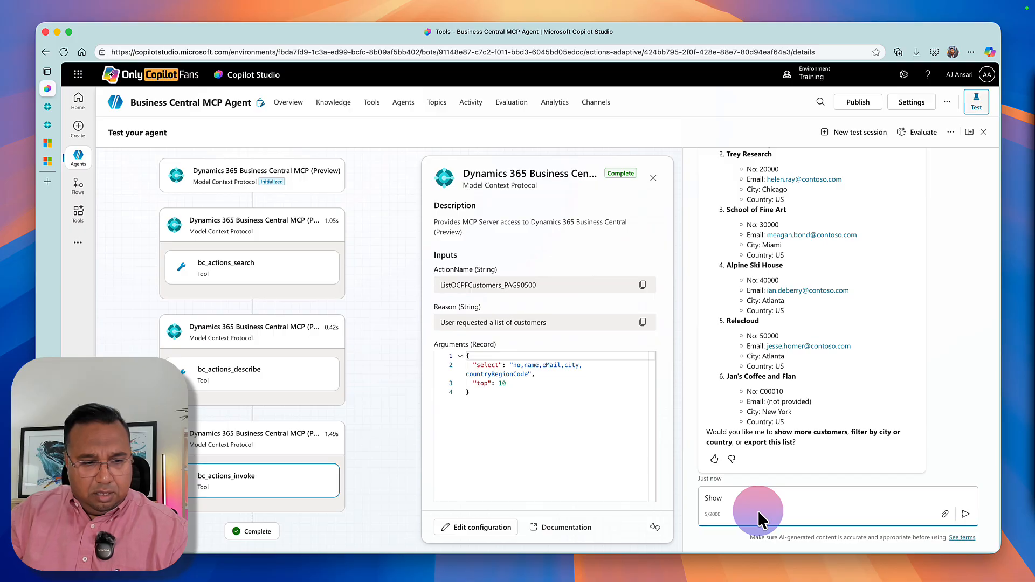
type("me this a")
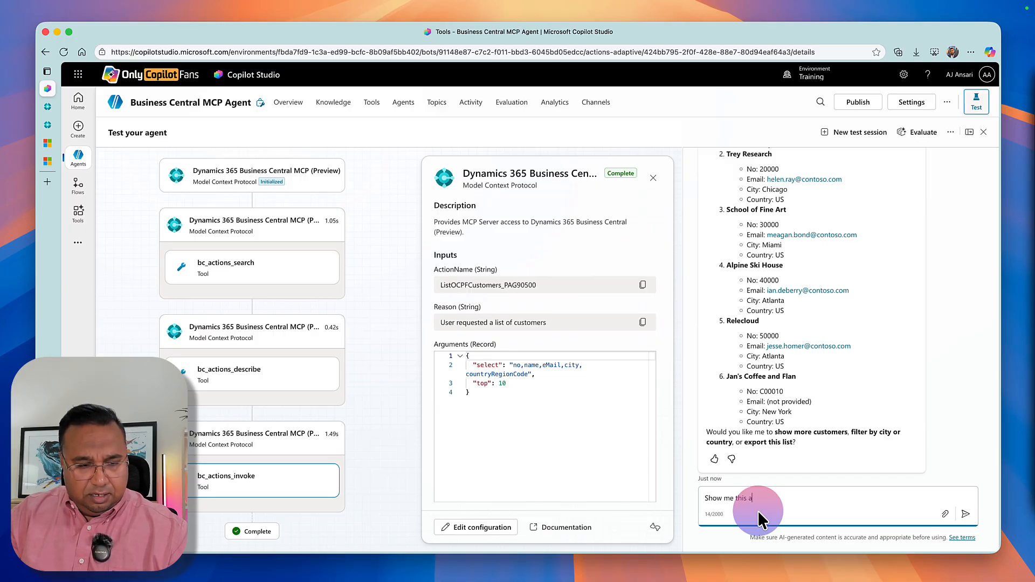
type("s a table,")
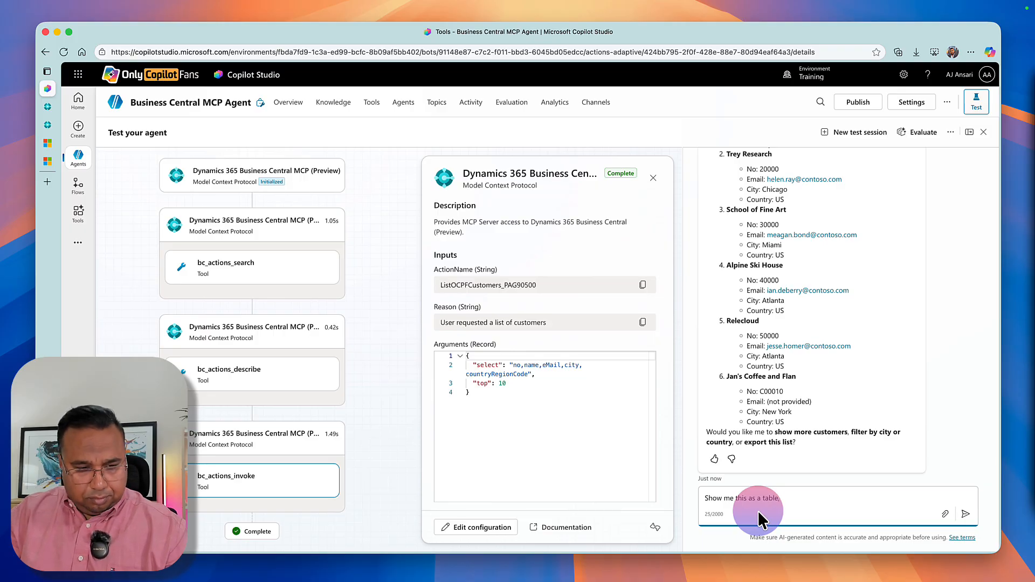
type("grouped ")
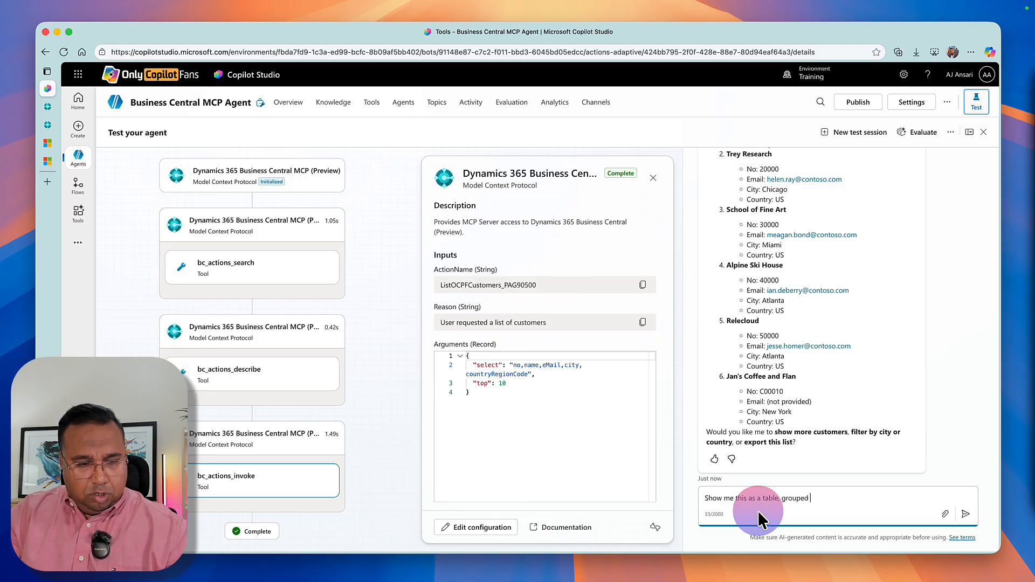
type("by  sal")
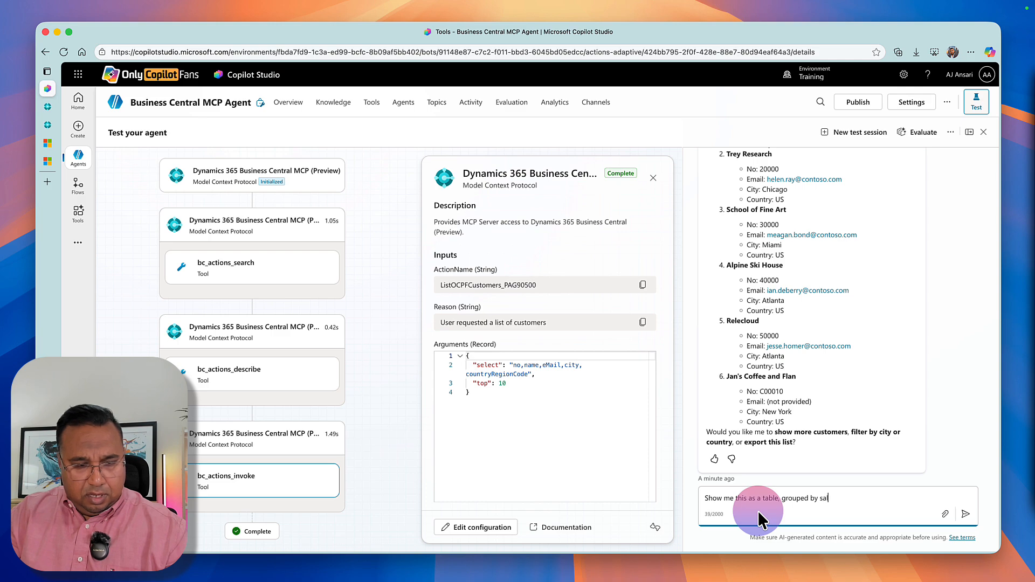
type("esperson code.")
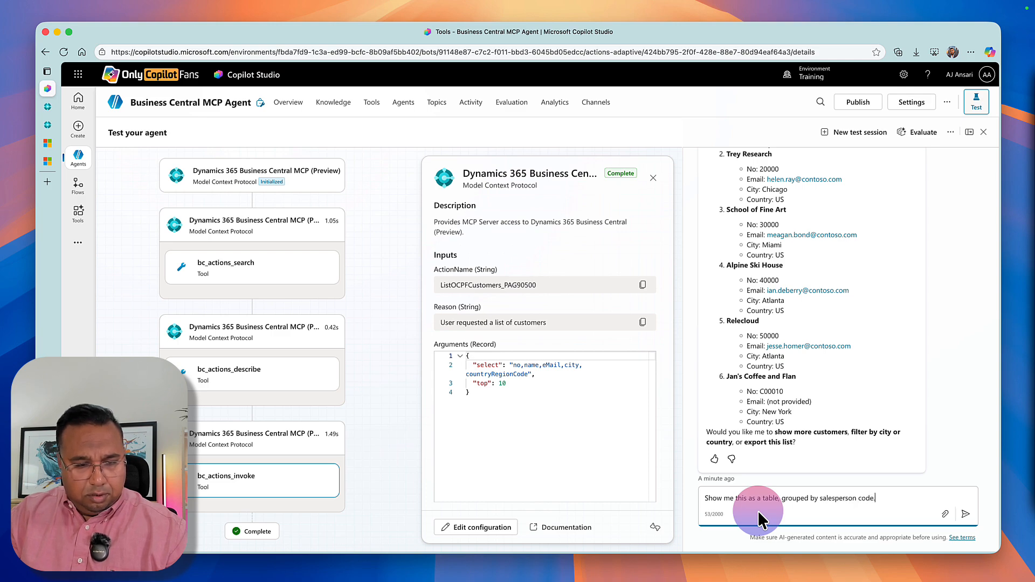
key("Return")
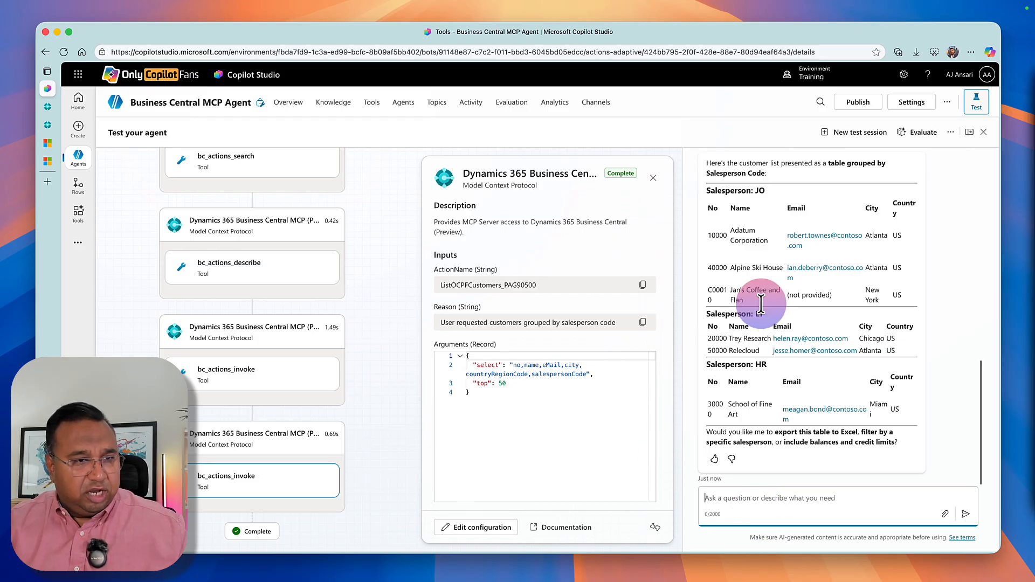
Compare the agent's table with the salesperson codes in the Business Central Customers list, then return to Copilot Studio.
left_click(51, 103)
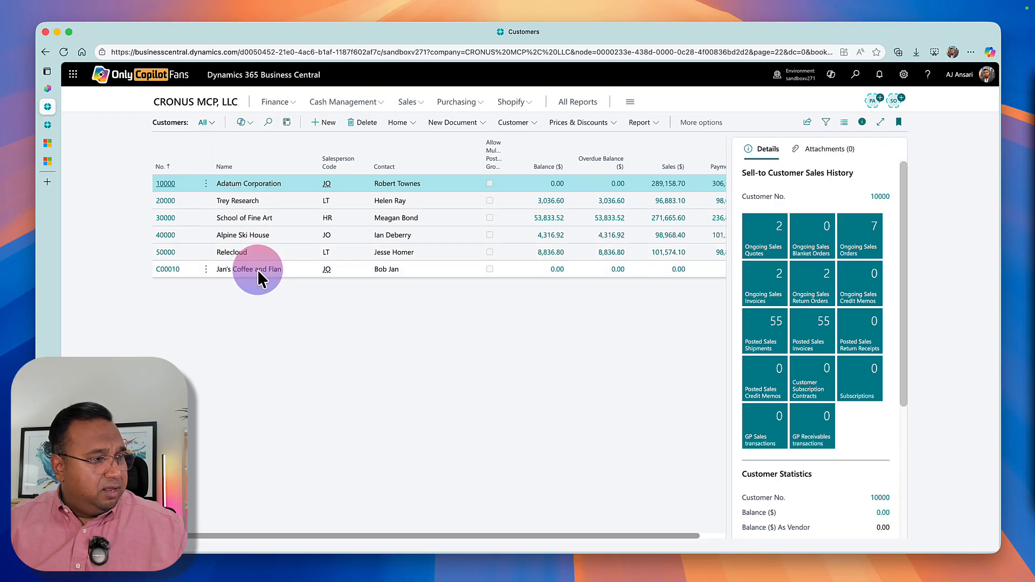
left_click(48, 88)
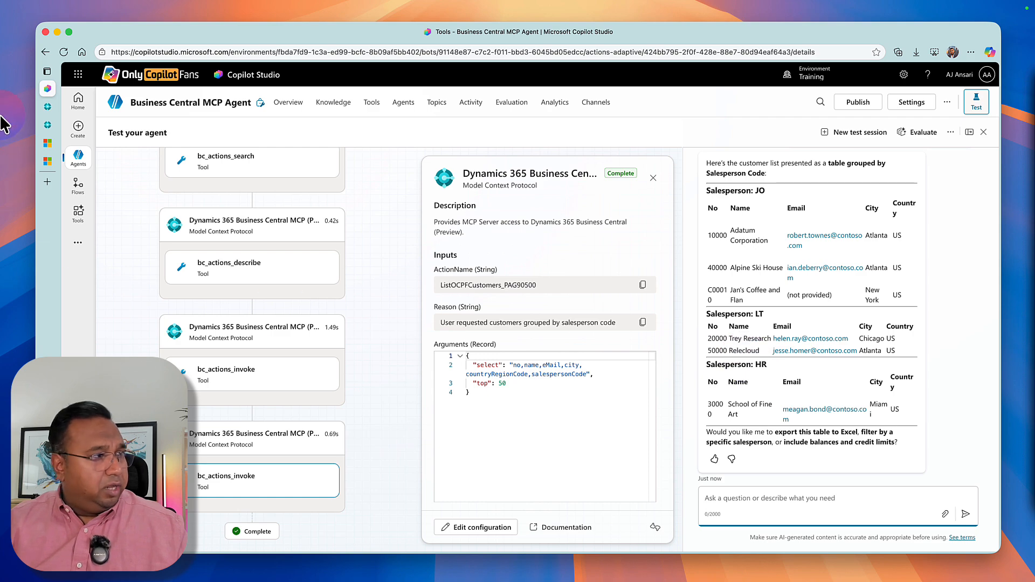
left_click(54, 111)
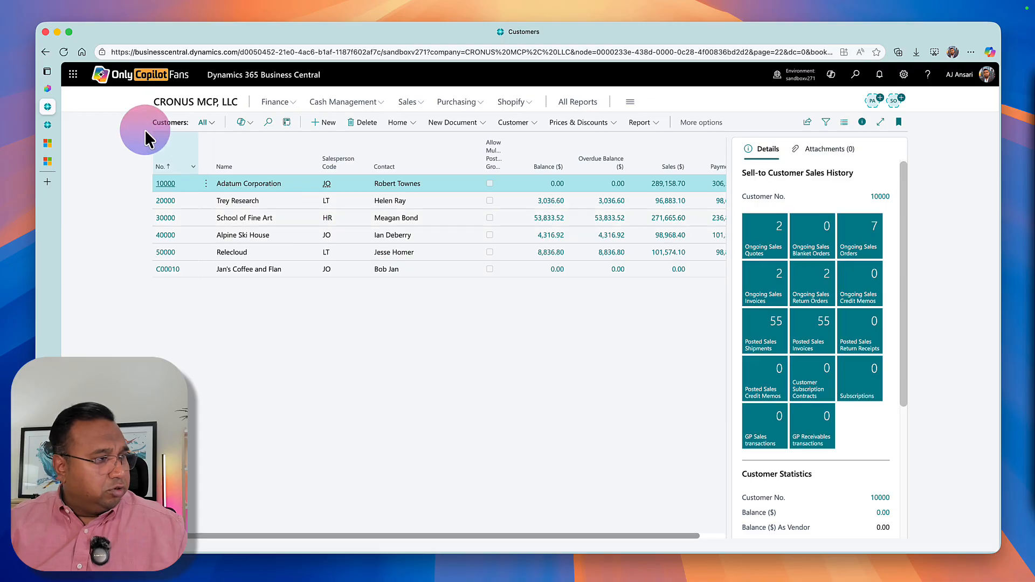
left_click(48, 90)
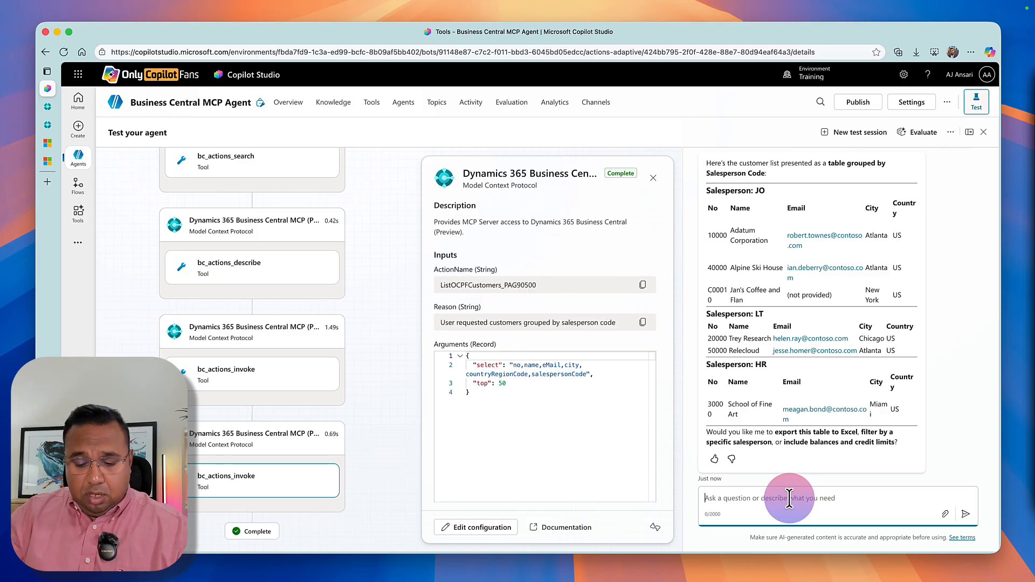
Ask the agent "Show me a list of items".
type("Show me a list of")
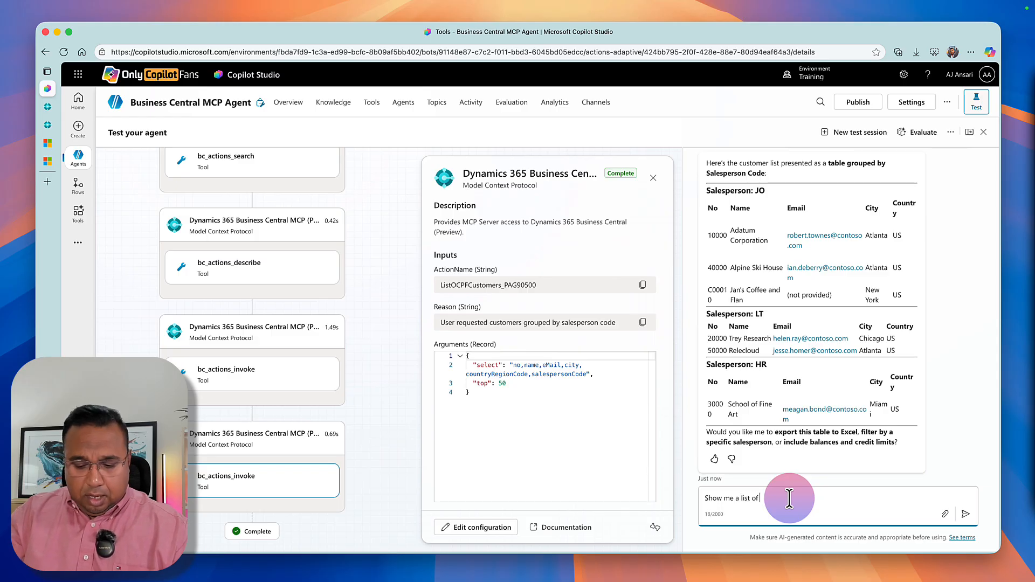
type(" items")
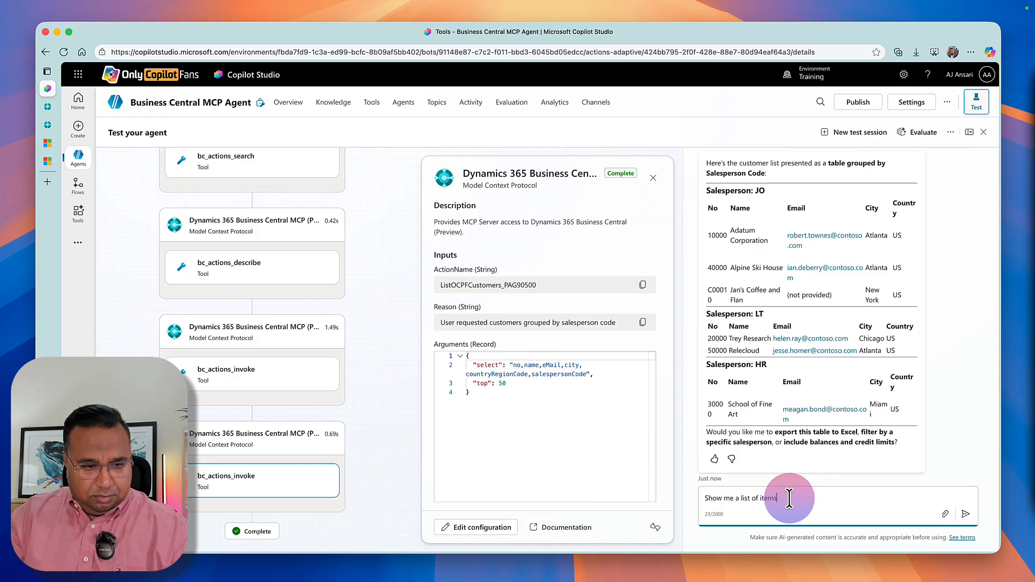
key("Return")
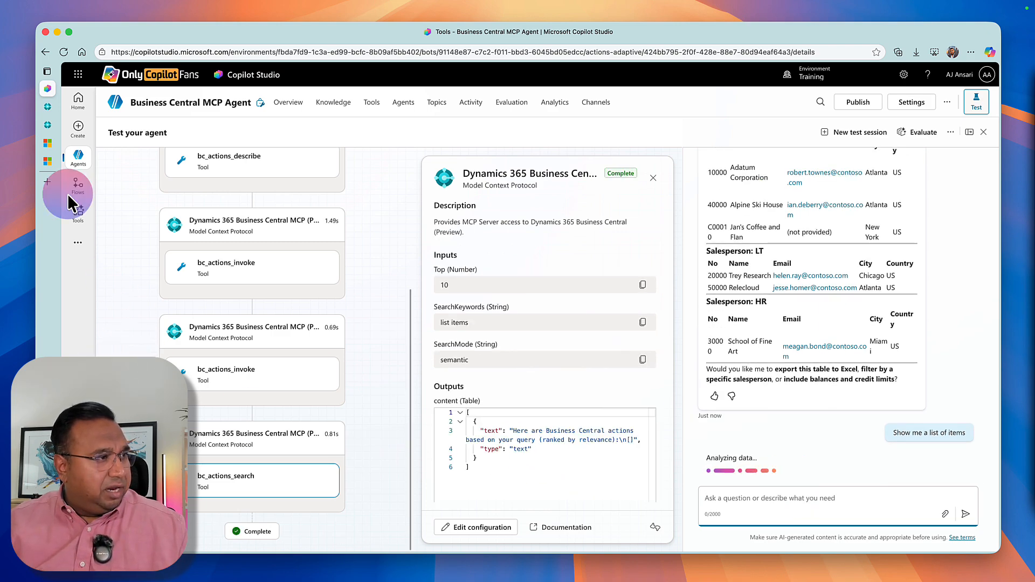
Switch to Business Central and open the onlyCopilotFans MCP Server Configuration to examine its available tools.
left_click(47, 106)
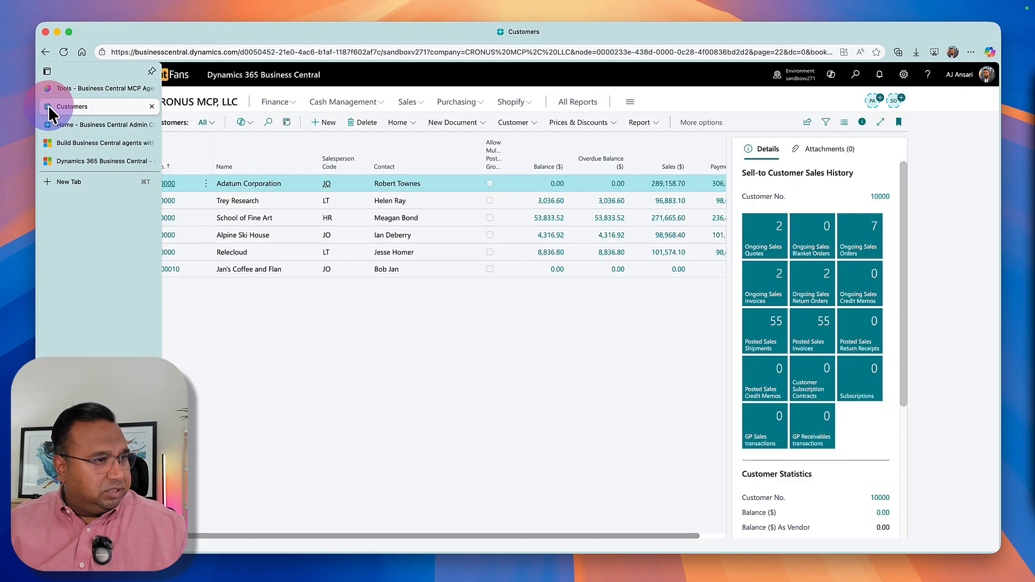
left_click(184, 107)
left_click(428, 126)
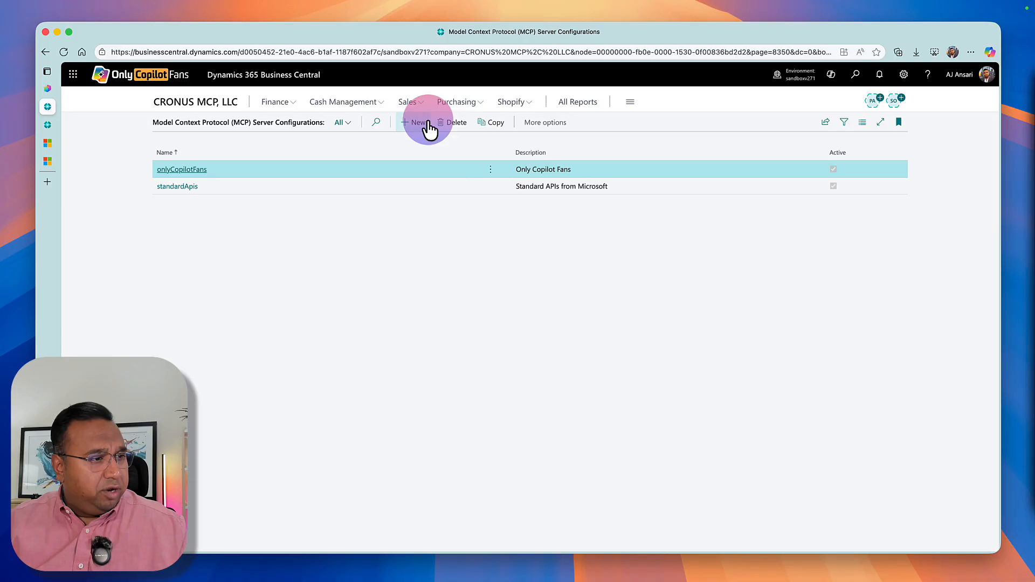
left_click(164, 168)
left_click(449, 426)
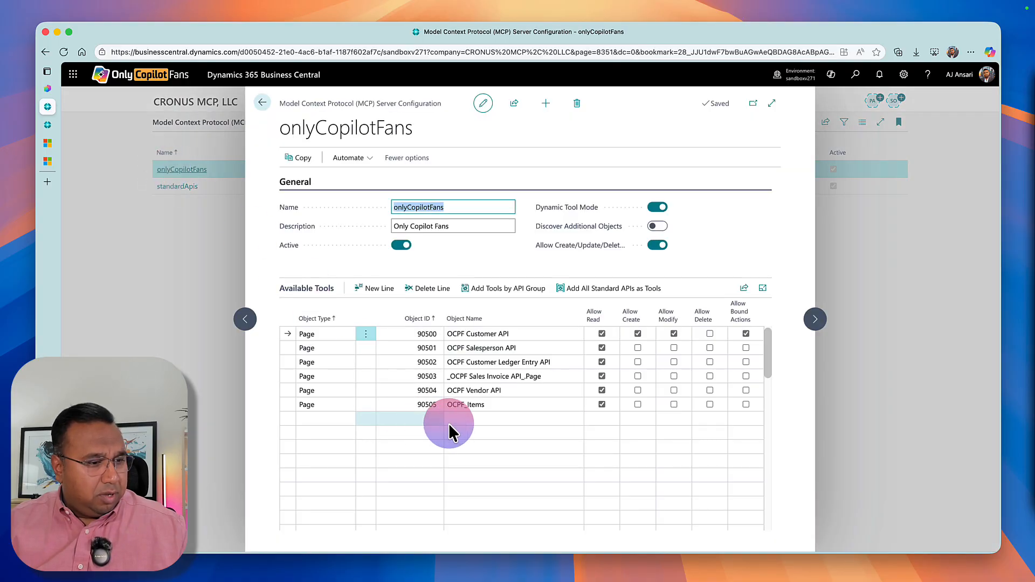
Return to Copilot Studio, ask "Show me a list of customers from Business Central", and answer the follow-up with "show that list again".
left_click(48, 88)
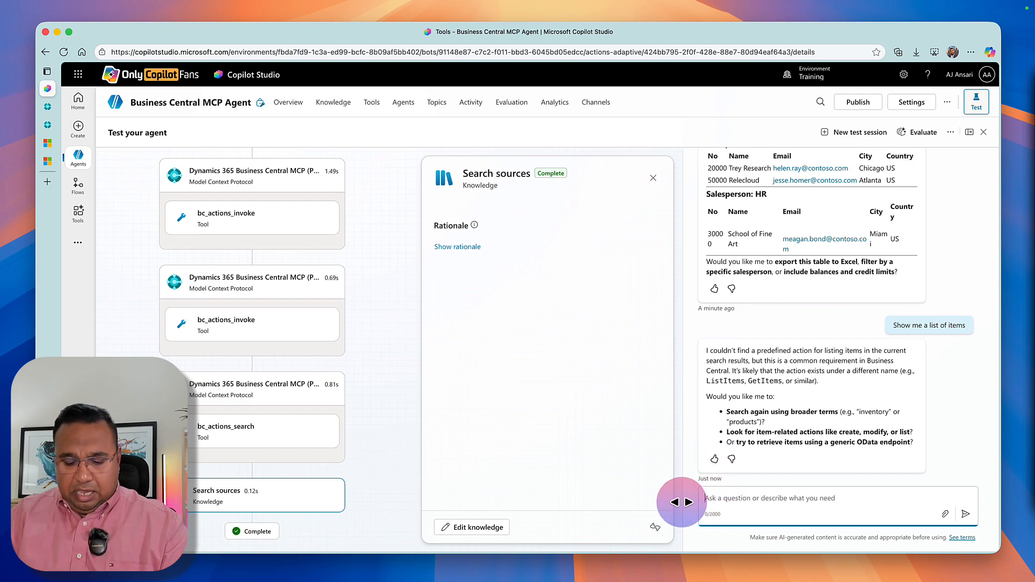
type("Sow")
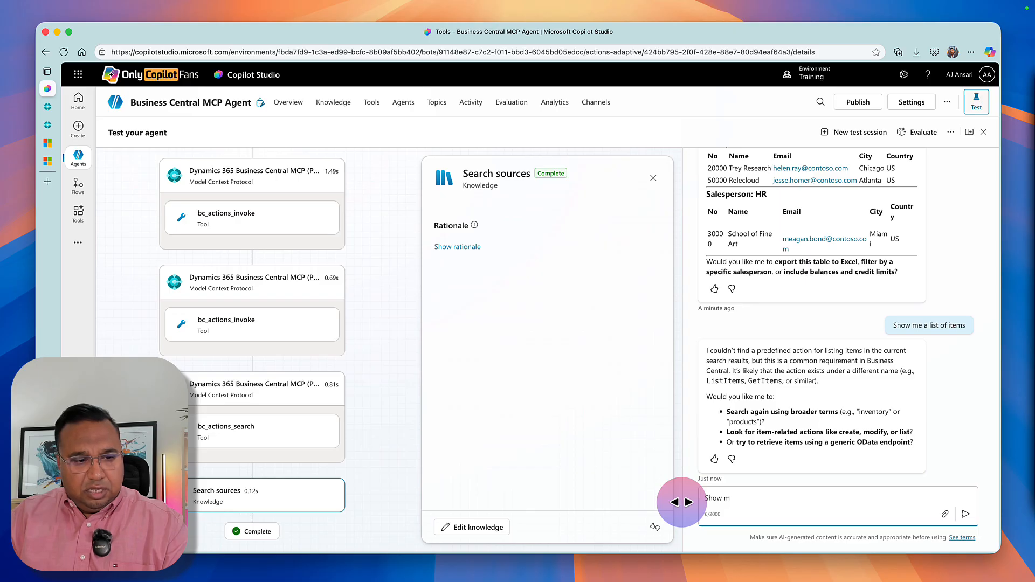
type("w me a list of")
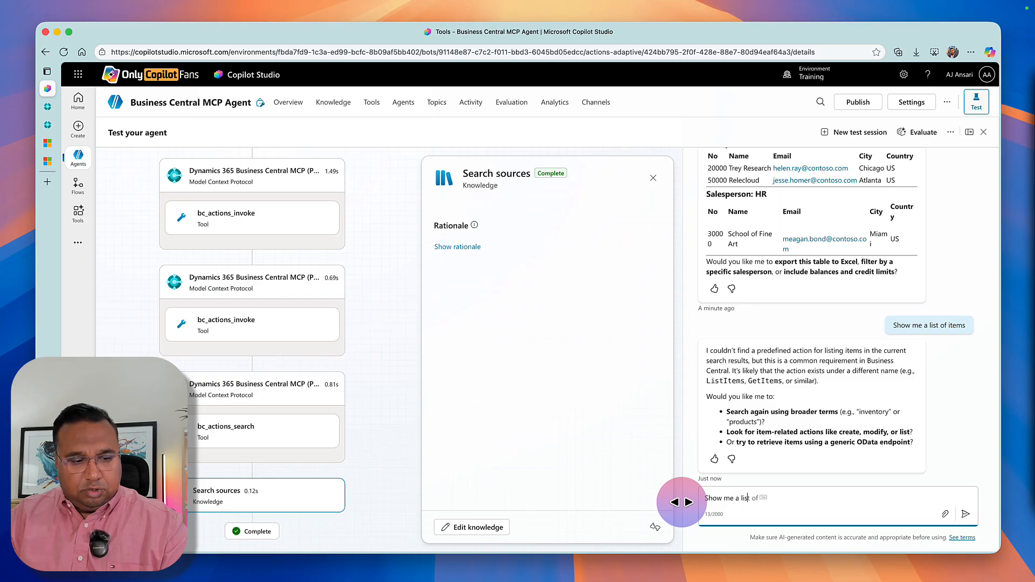
type(" customers f")
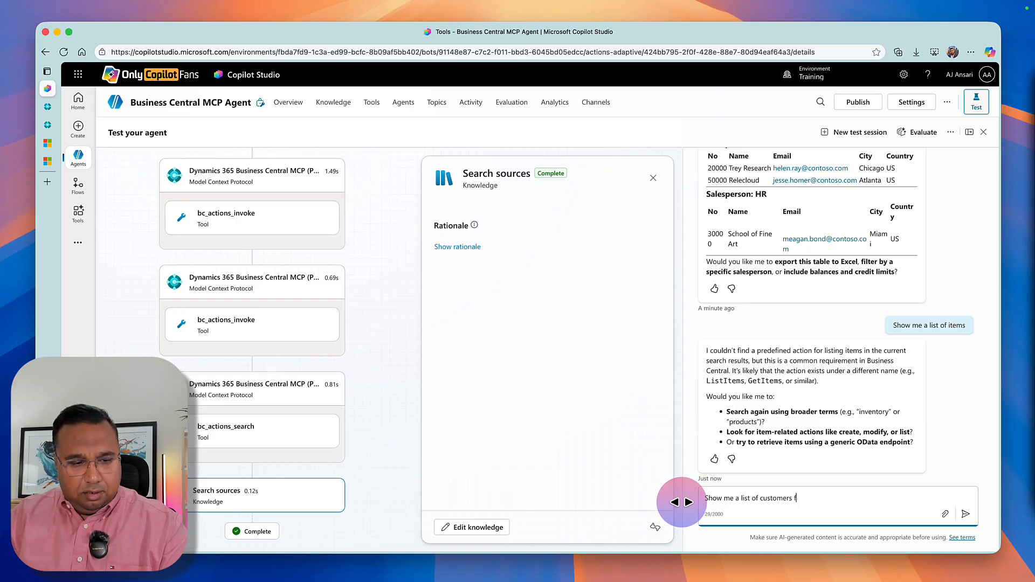
type("rom Business Centr")
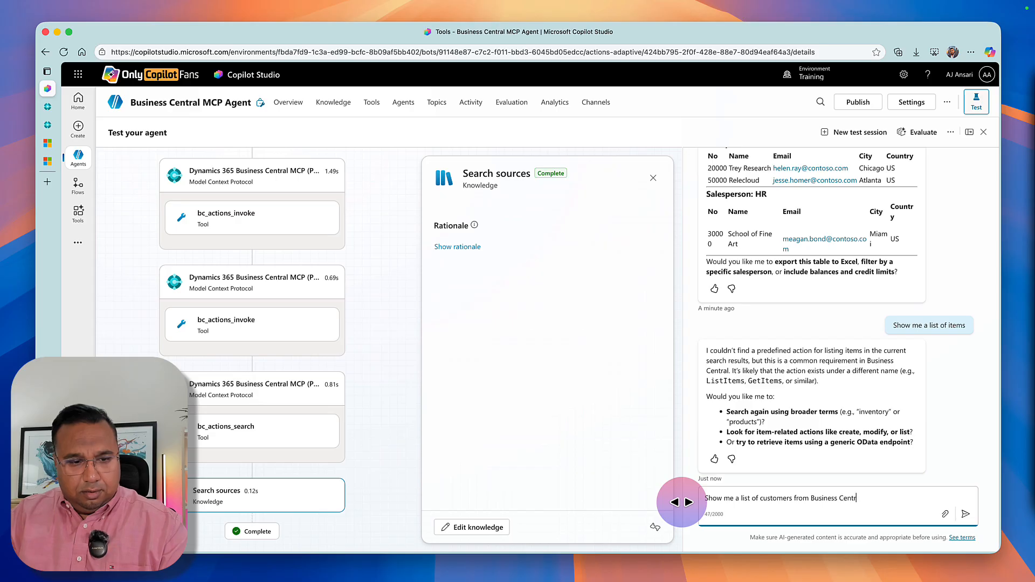
type("al")
key("Return")
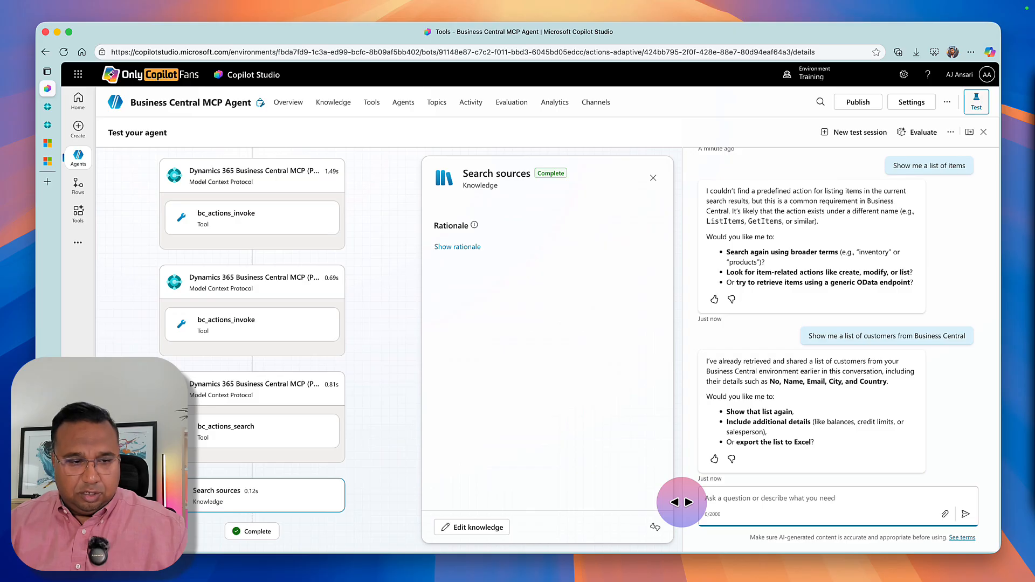
type("show that list again")
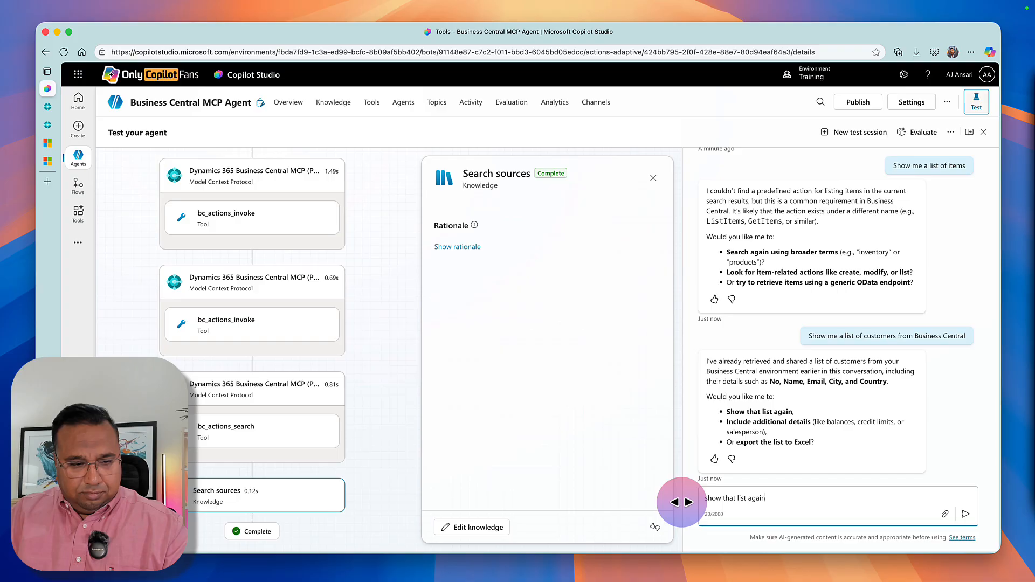
key("Return")
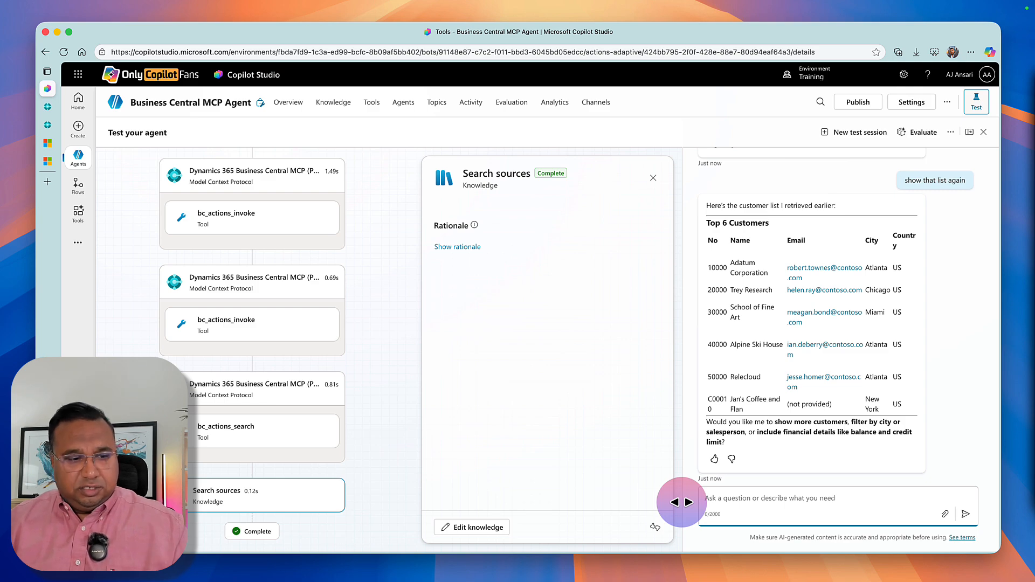
Ask the agent "Show me a list of Vendors from Business Central".
type("Show me a l")
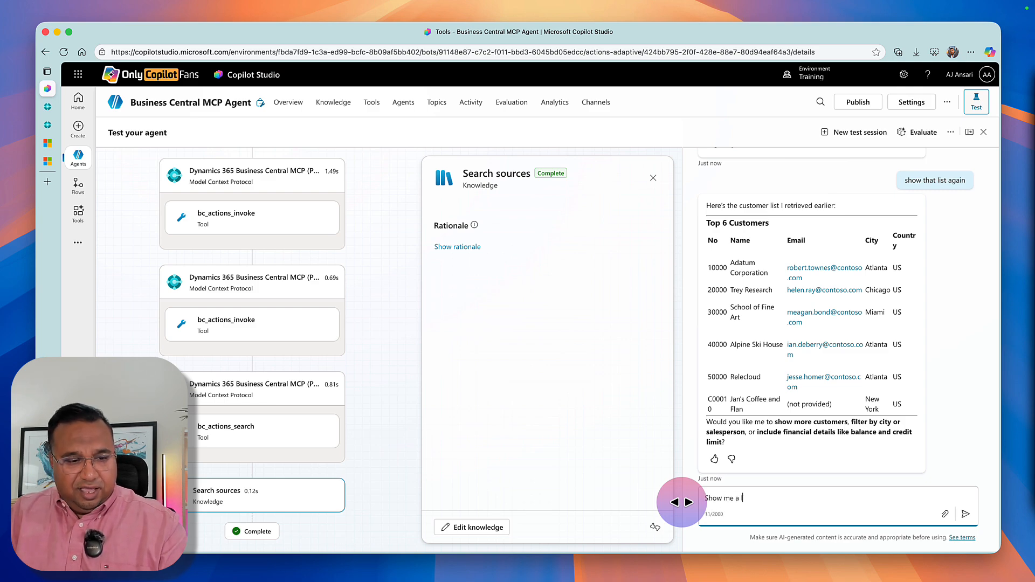
type("ist of Vendors fro")
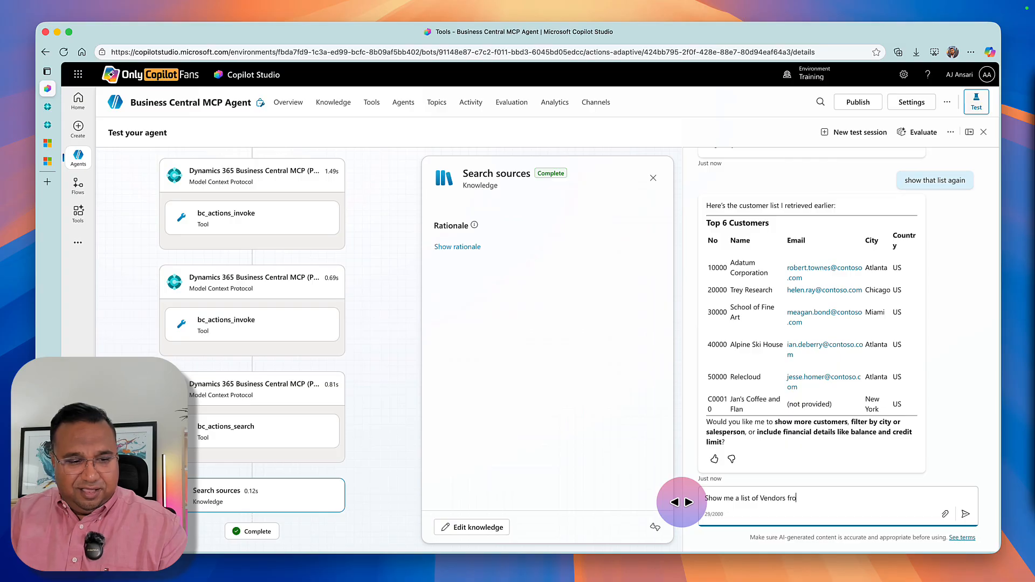
type("m Business Cen")
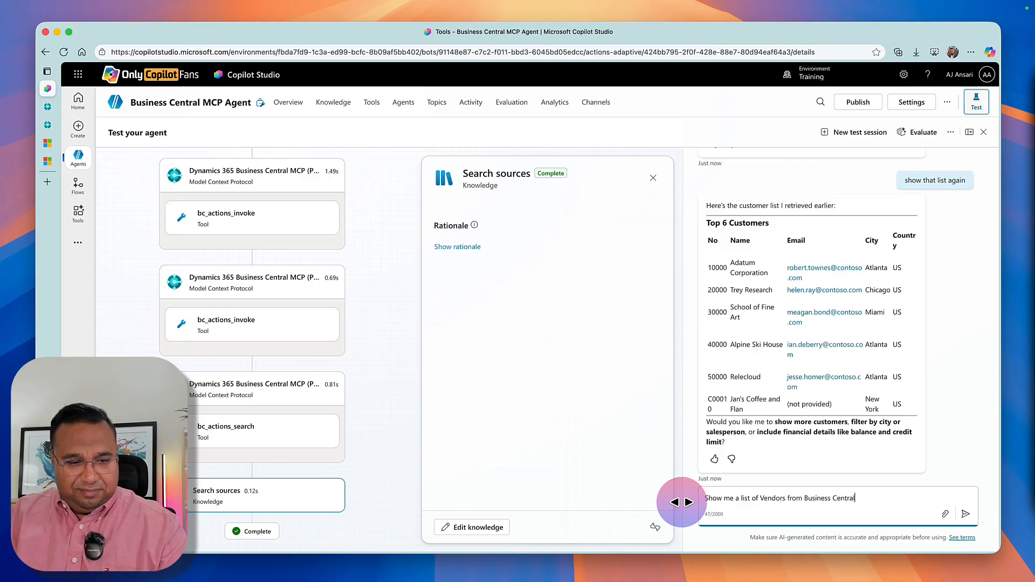
type("tral")
key("Return")
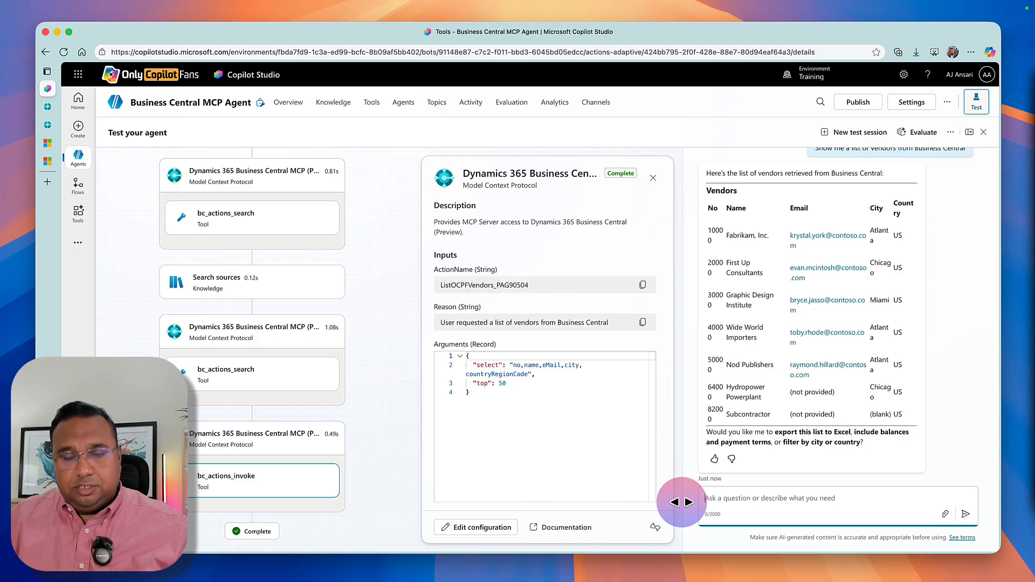
Begin a new agent prompt asking to create a new customer record in Business Central for Bob's Teahouse.
type("customer record in")
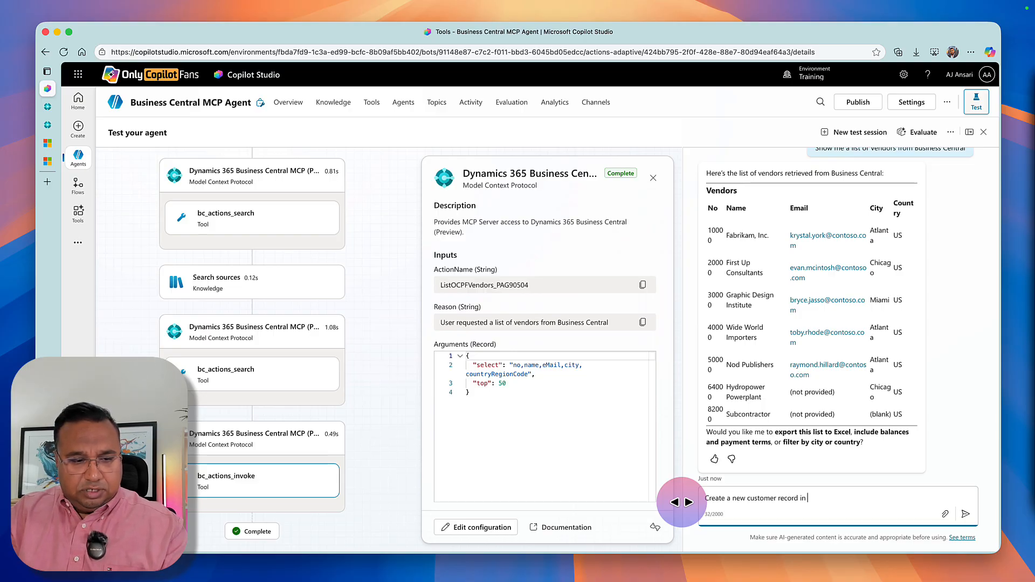
type("Business centr")
type("al ")
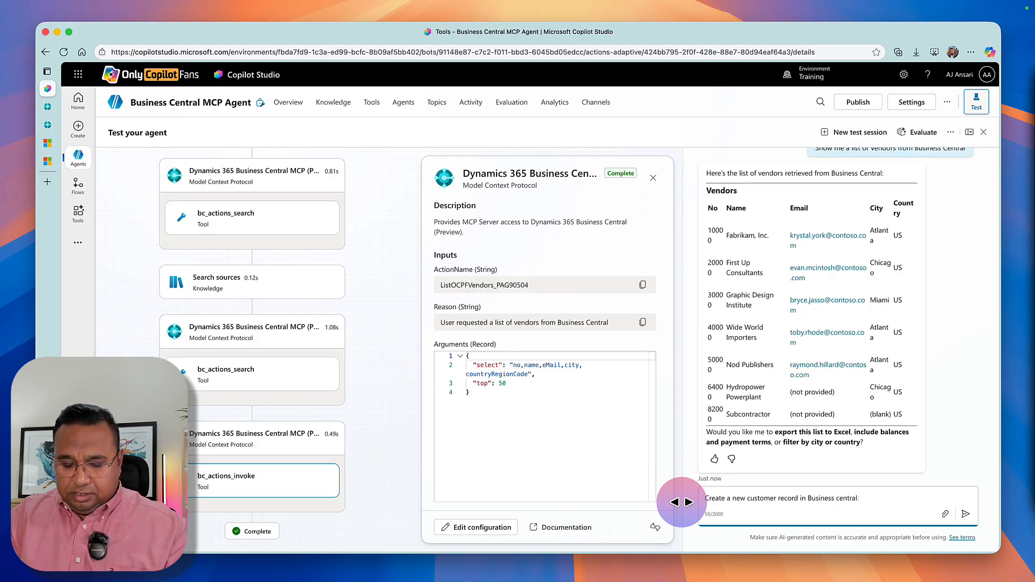
type(" Bob's")
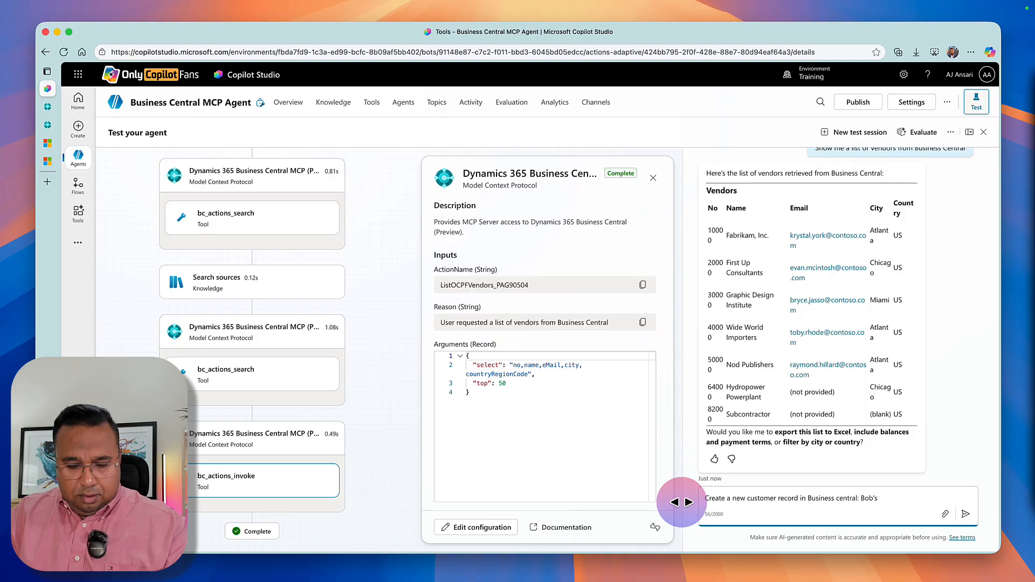
type(" Teahouse")
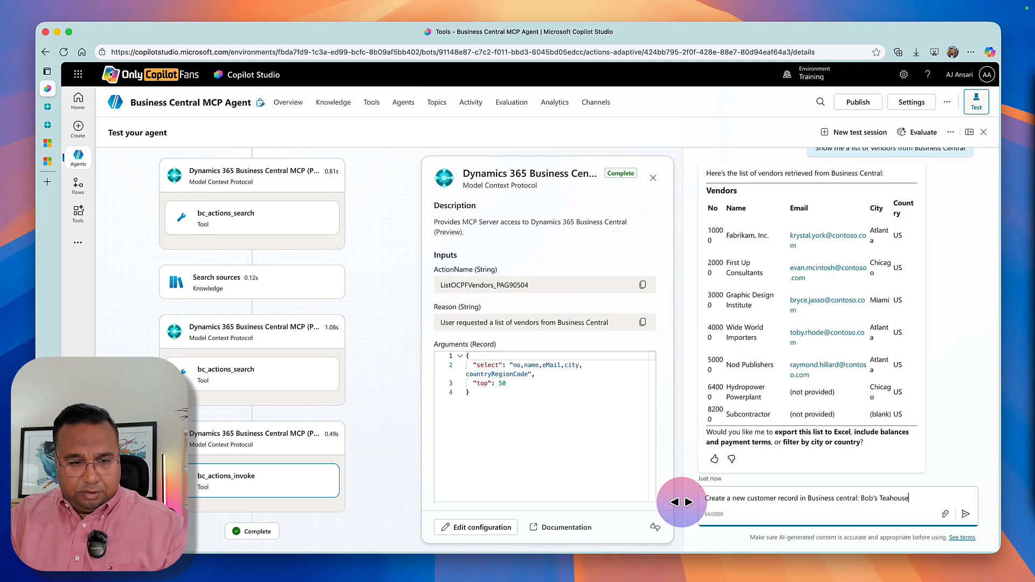
type(", ")
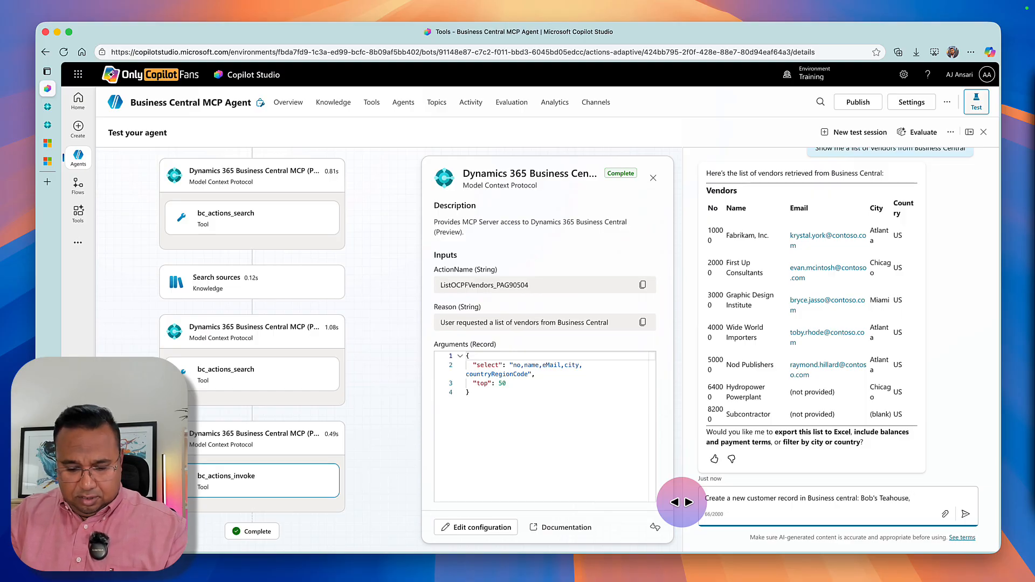
type("locat")
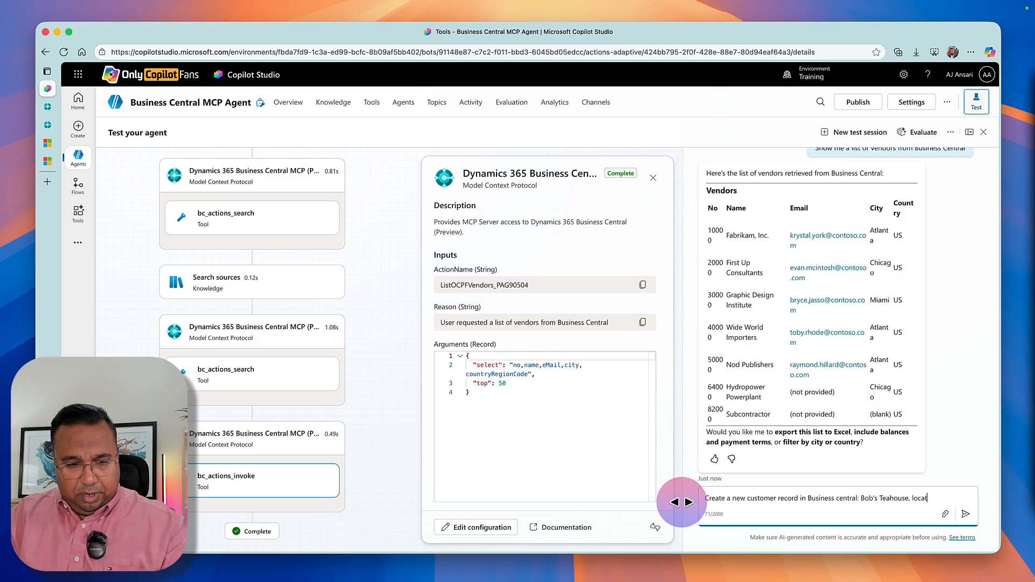
type("ed at 24")
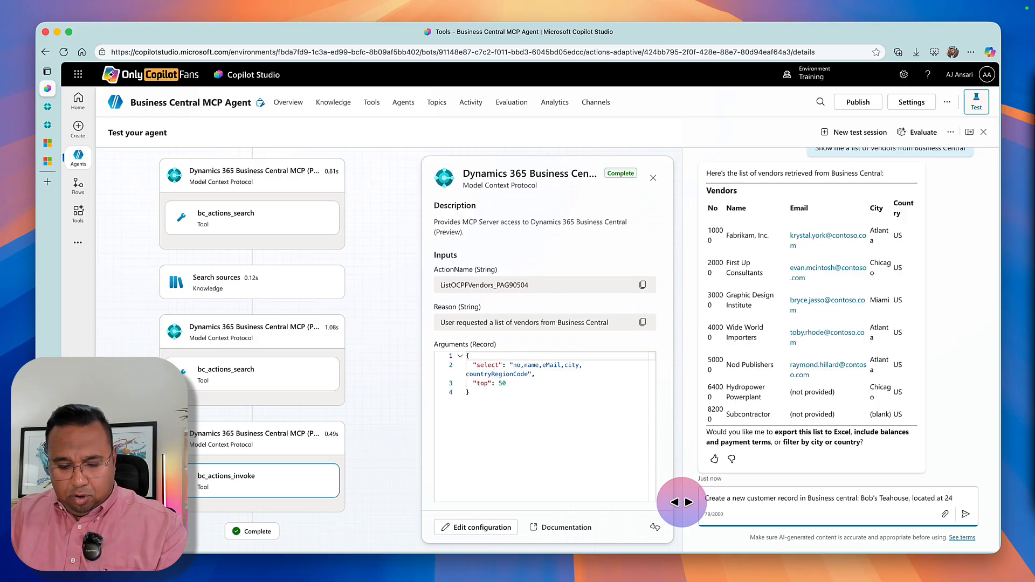
type("33")
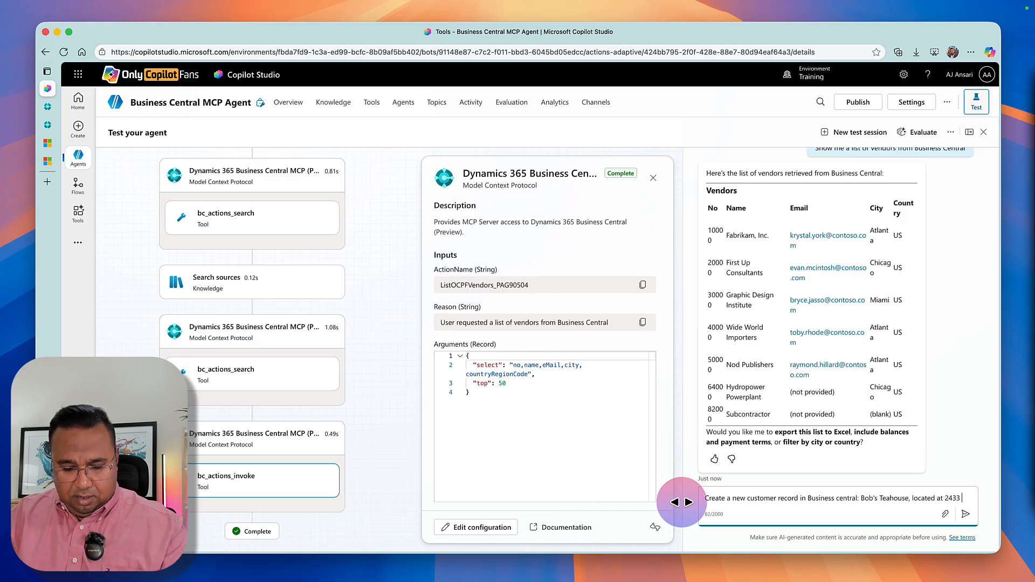
type(" East St")
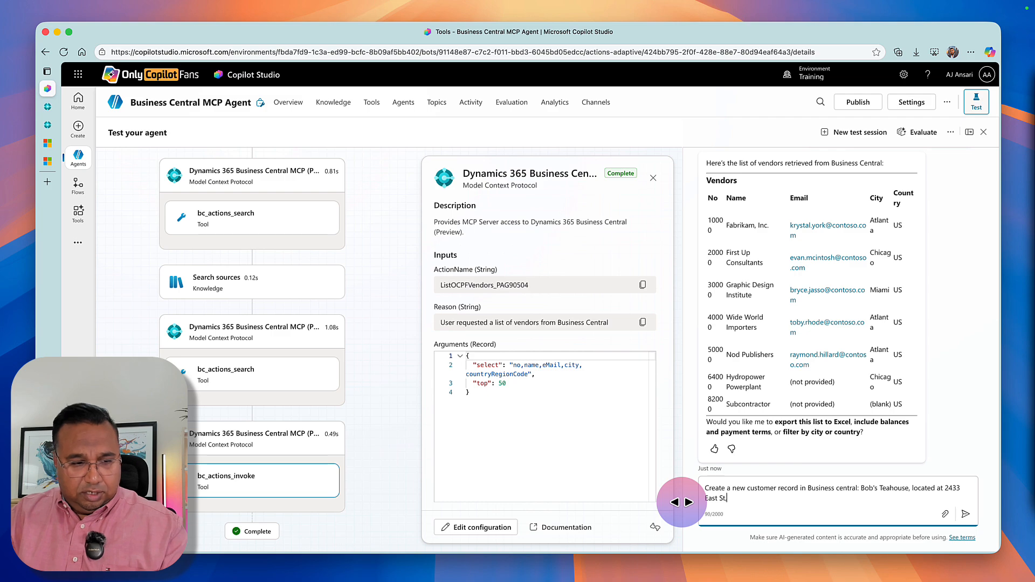
type(", Hos")
type("ston")
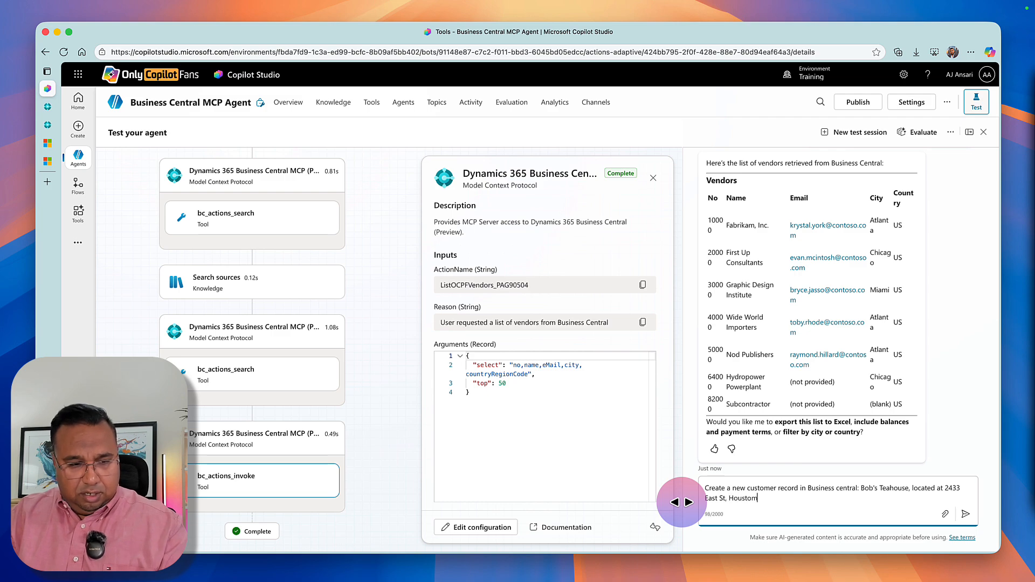
type(", TX ")
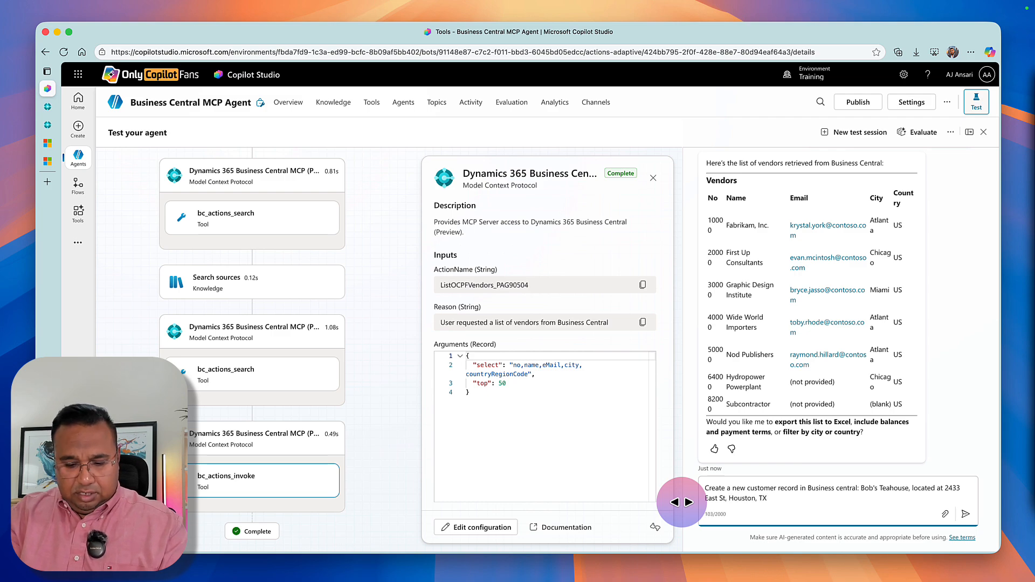
type("7755")
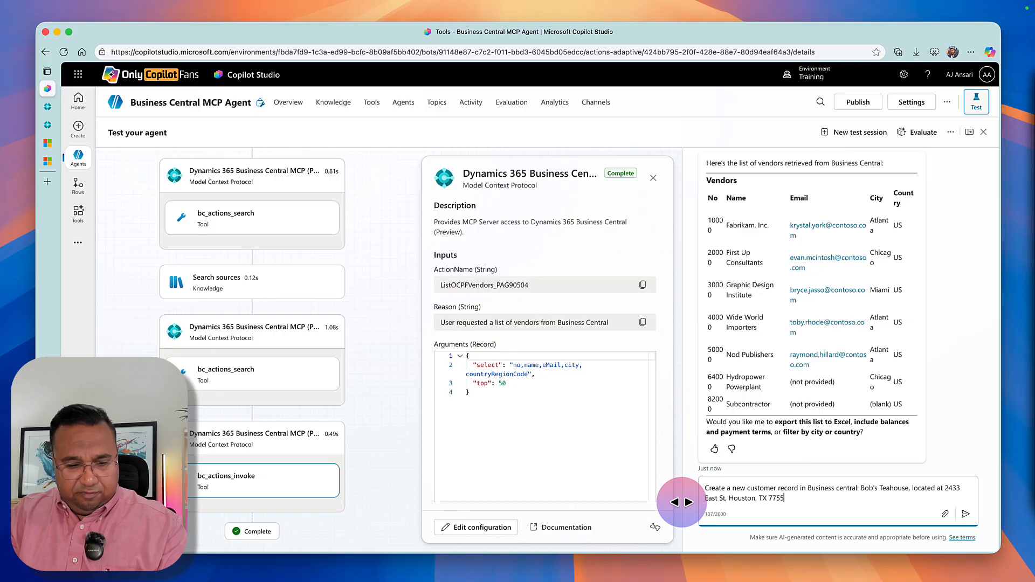
type("1")
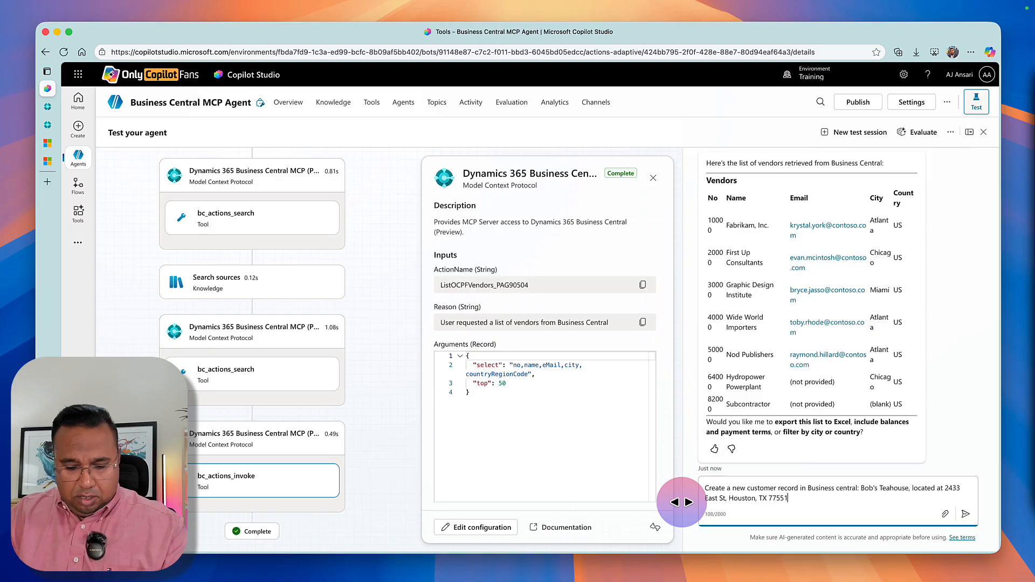
type(", USA")
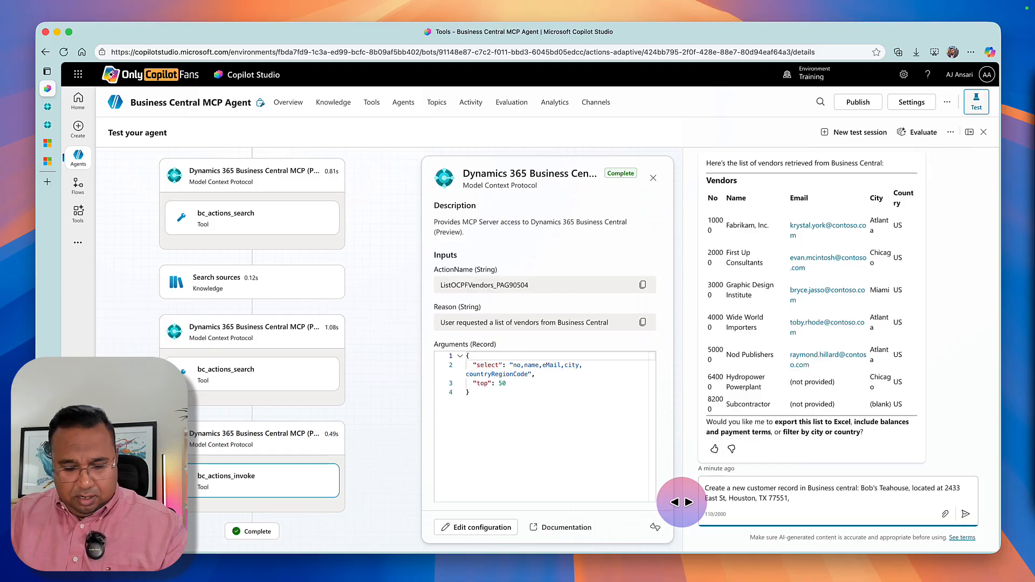
Specify in the prompt that the salesperson code is JO and the credit limit is 50000.
type("alesperson ")
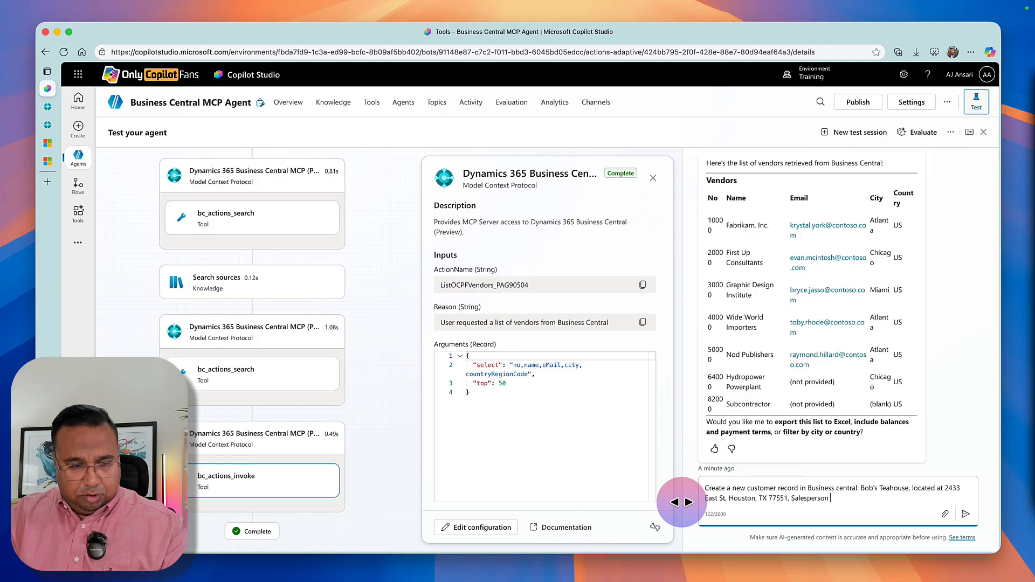
type("code is JO")
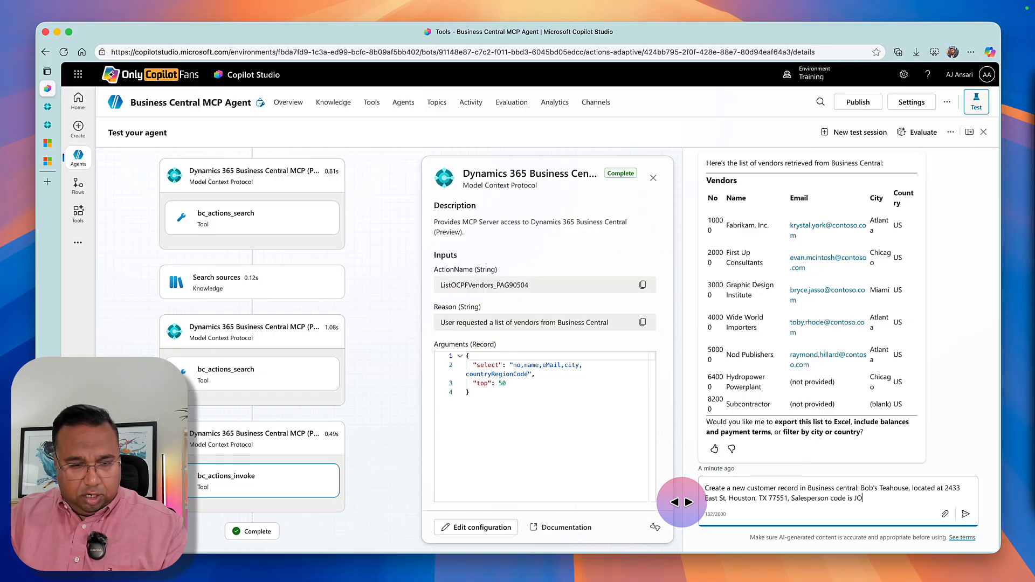
type(", Credit Lim")
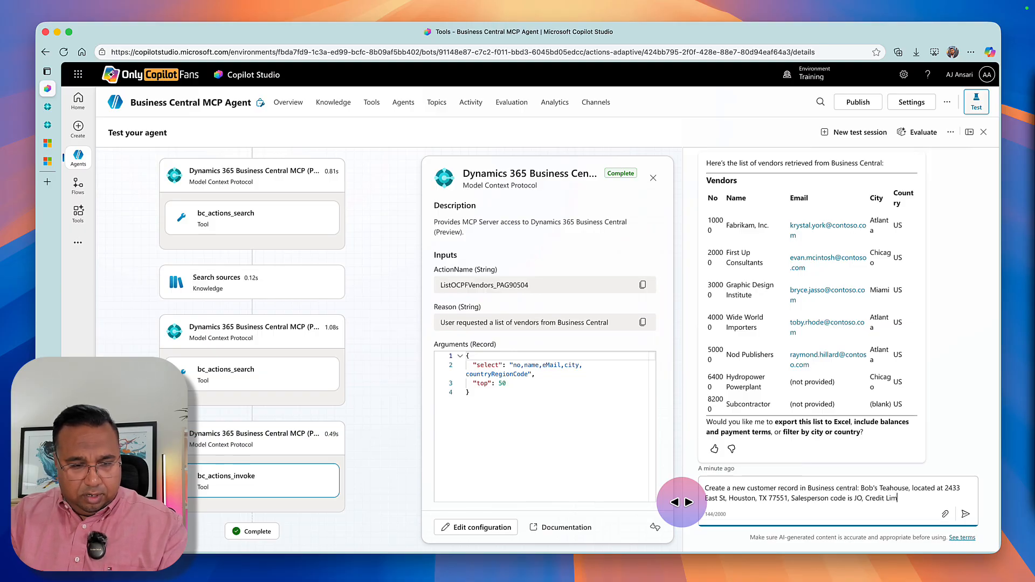
type("it is ")
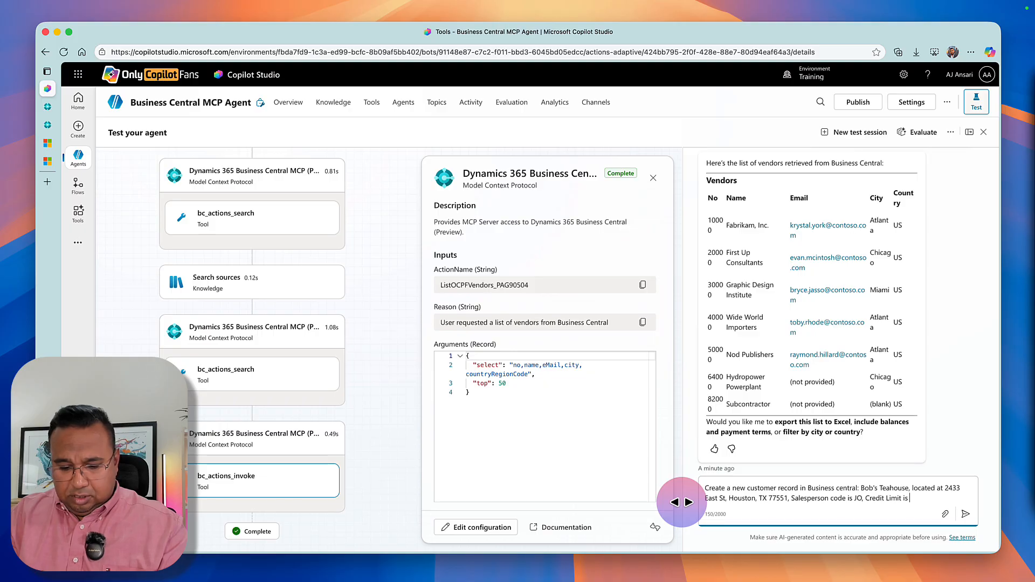
type("50000. C")
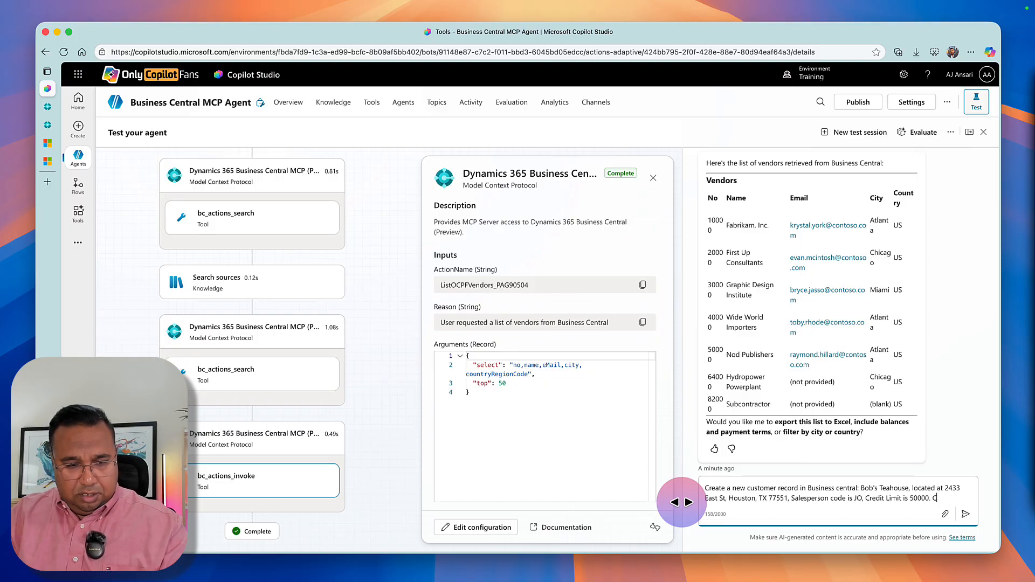
type("ust Pos")
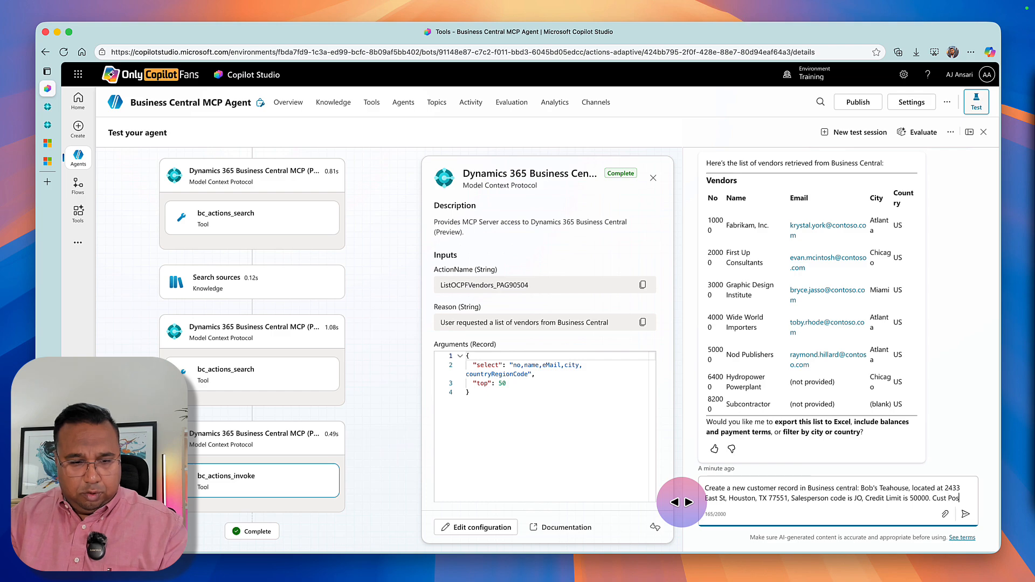
type("ting Group is DO")
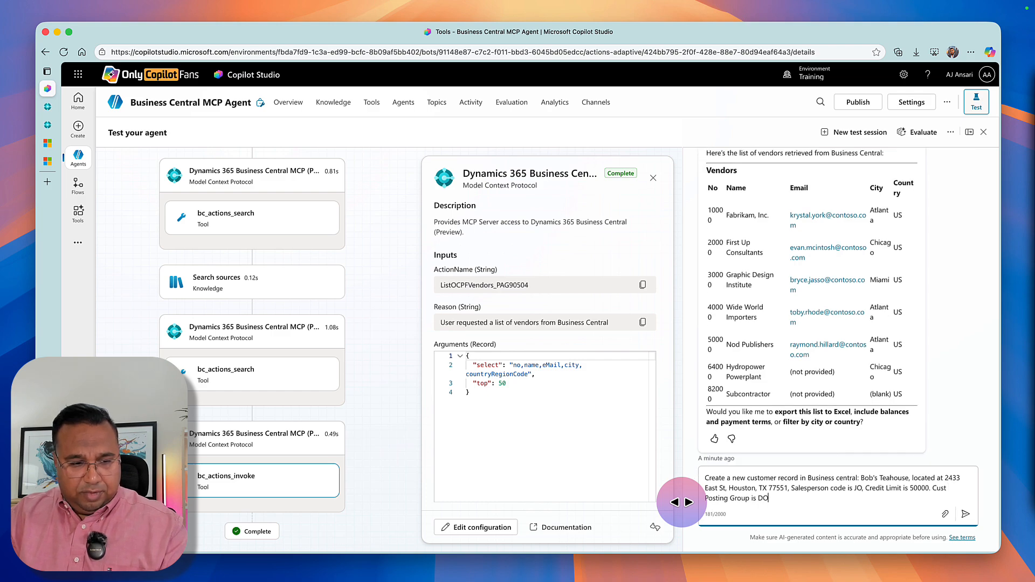
type("MESTIC and Gen")
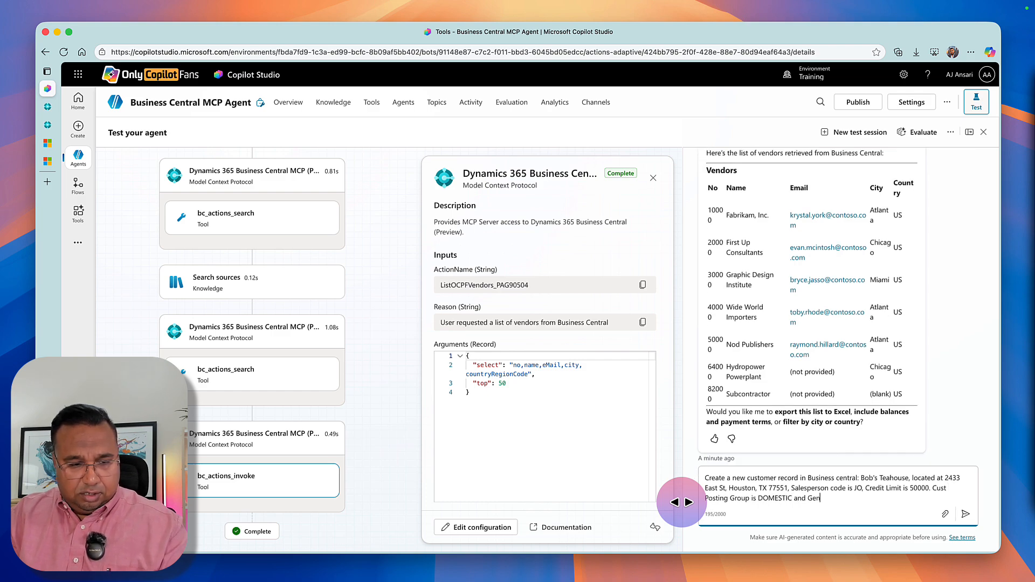
type(" Pr")
type("Bus ")
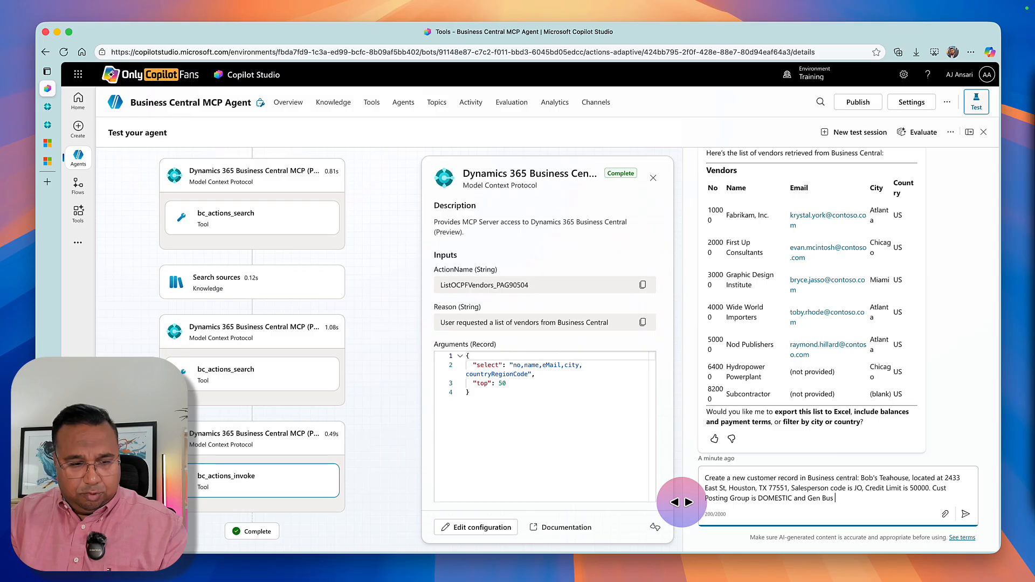
type("Posting Group i")
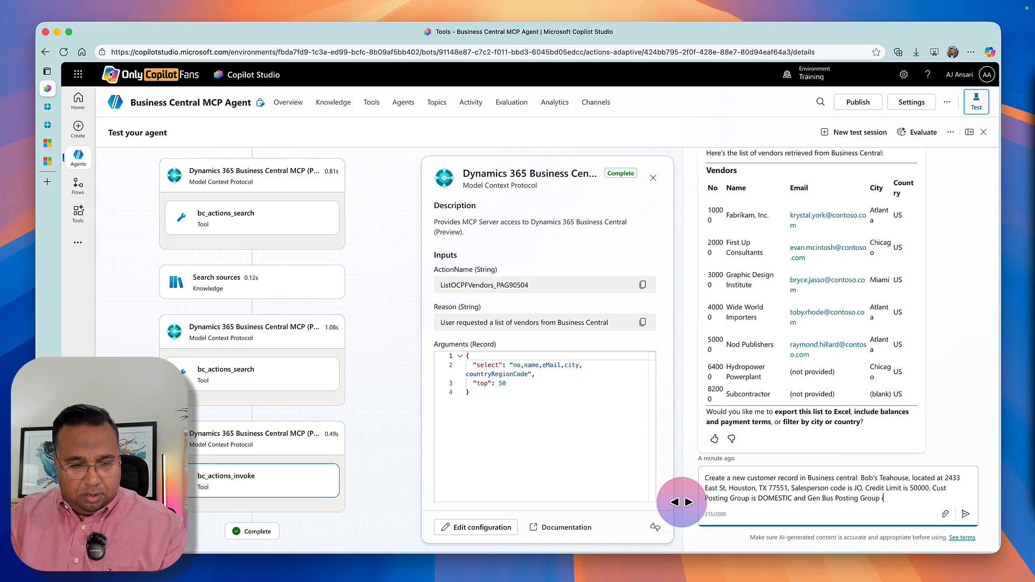
type("s DOMESTIC")
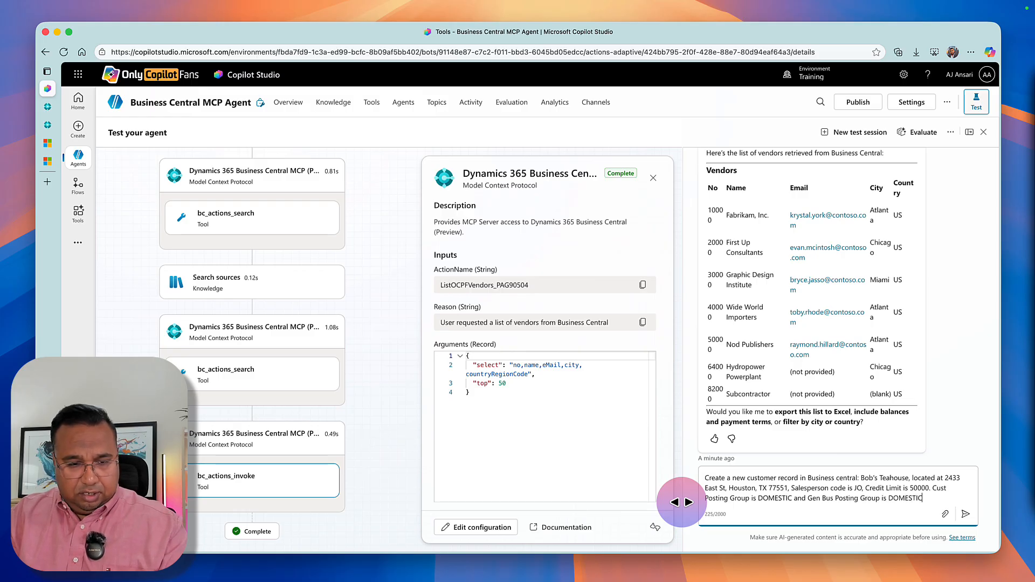
type(".")
State that Cust Posting Group and Gen Bus Posting Group are both DOMESTIC, and send the prompt to the agent.
key("Return")
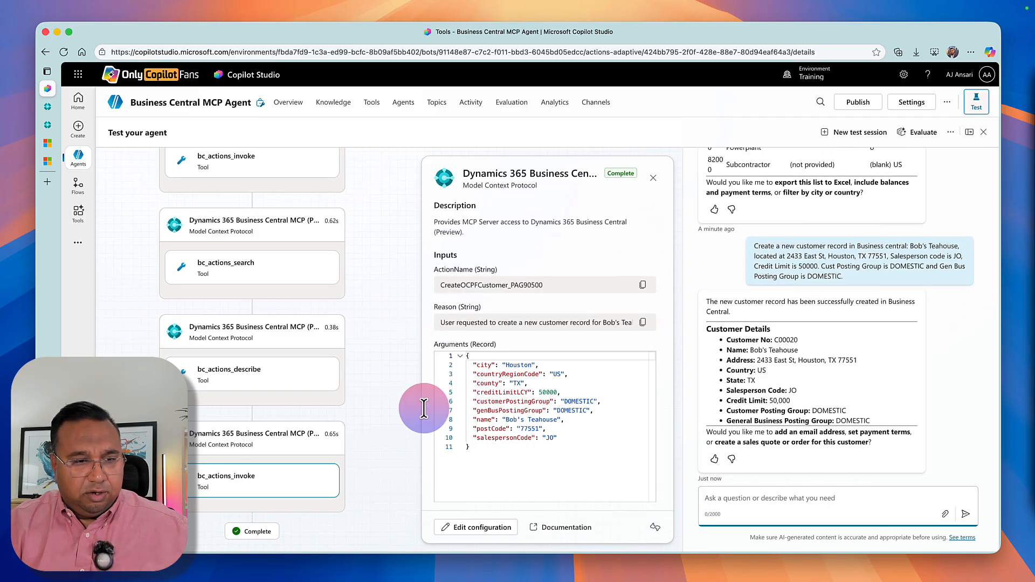
Switch to Business Central, leave the MCP Server Configurations page and open the Customers list.
left_click(47, 106)
left_click(207, 175)
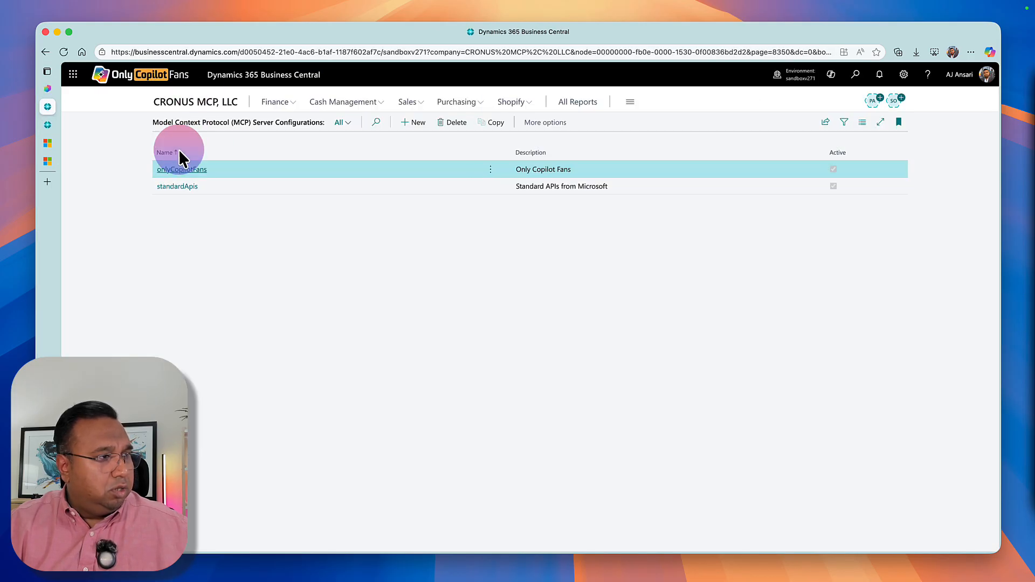
left_click(185, 104)
left_click(171, 125)
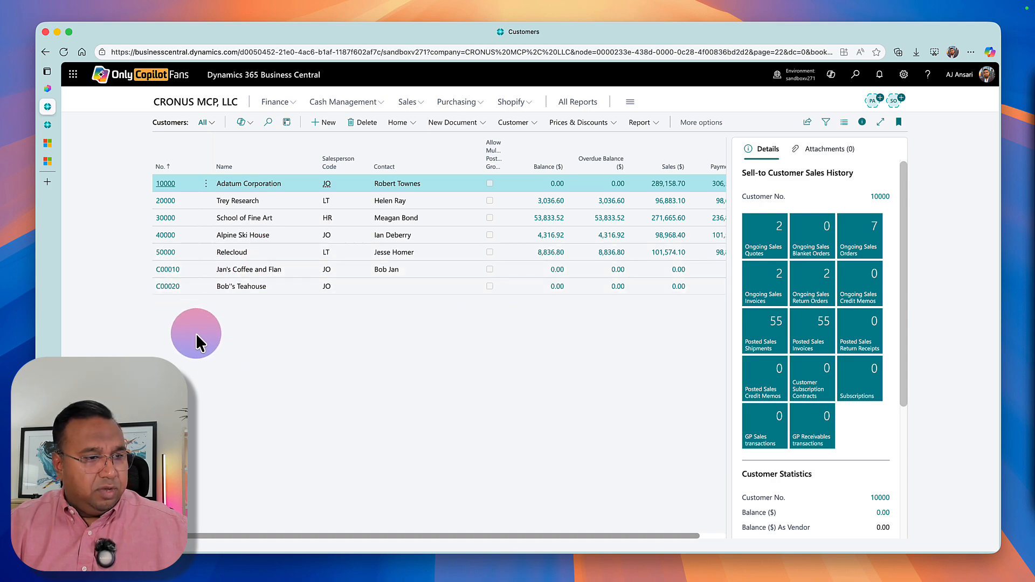
Open the Bob's Teahouse customer card and check its salesperson code, credit limit, address and posting groups against the prompt.
left_click(168, 286)
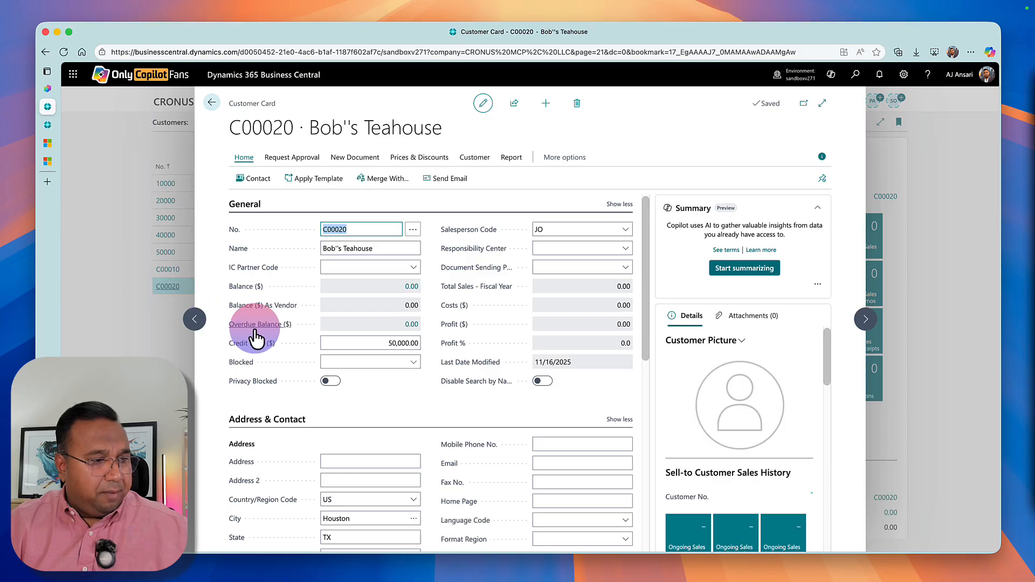
scroll(423, 420, "down", 4)
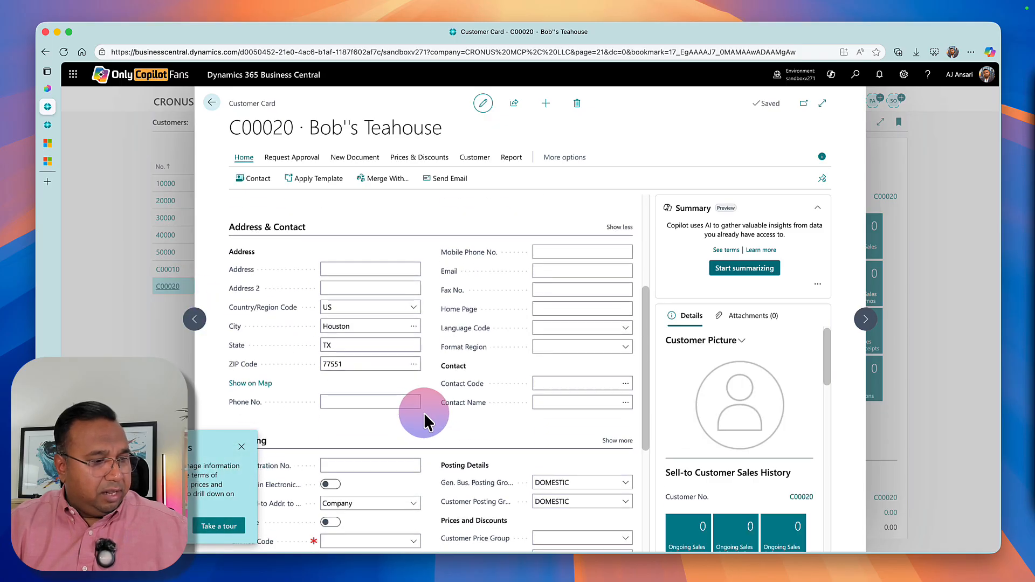
scroll(457, 434, "down", 1)
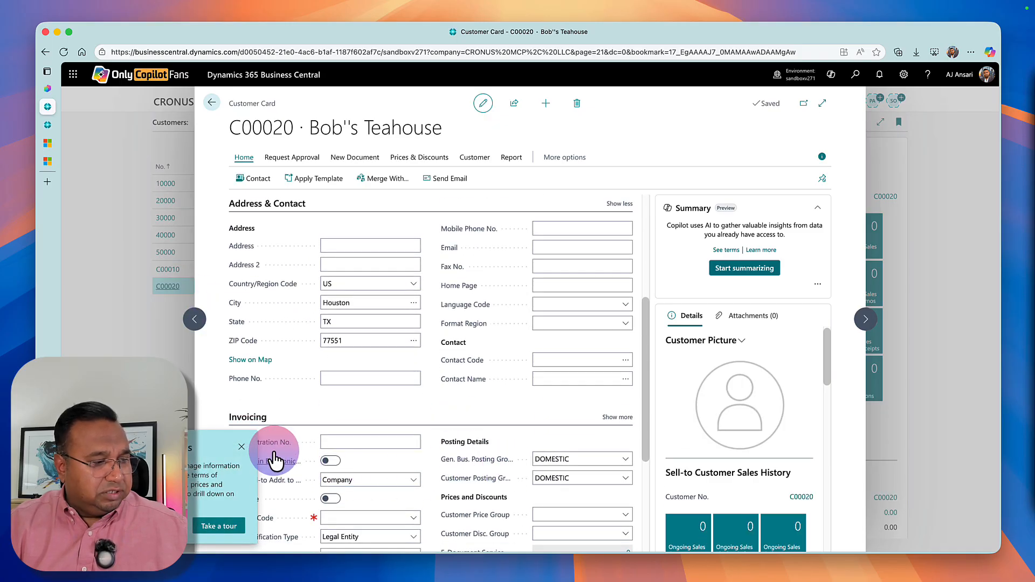
Remove the extra apostrophe so the customer's name reads Bob's Teahouse, and return from the card to the Customers list.
left_click(241, 446)
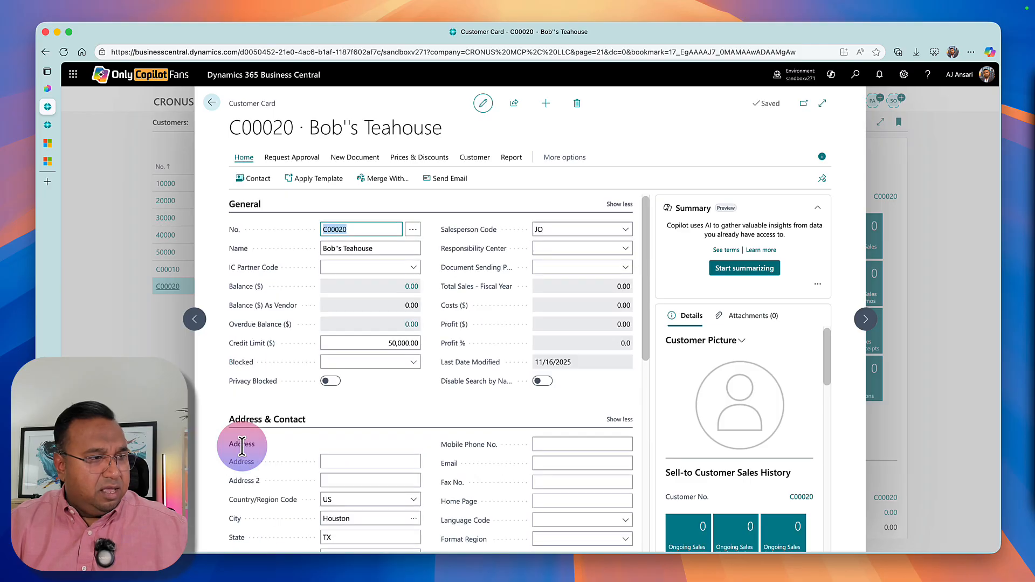
mouse_move(458, 455)
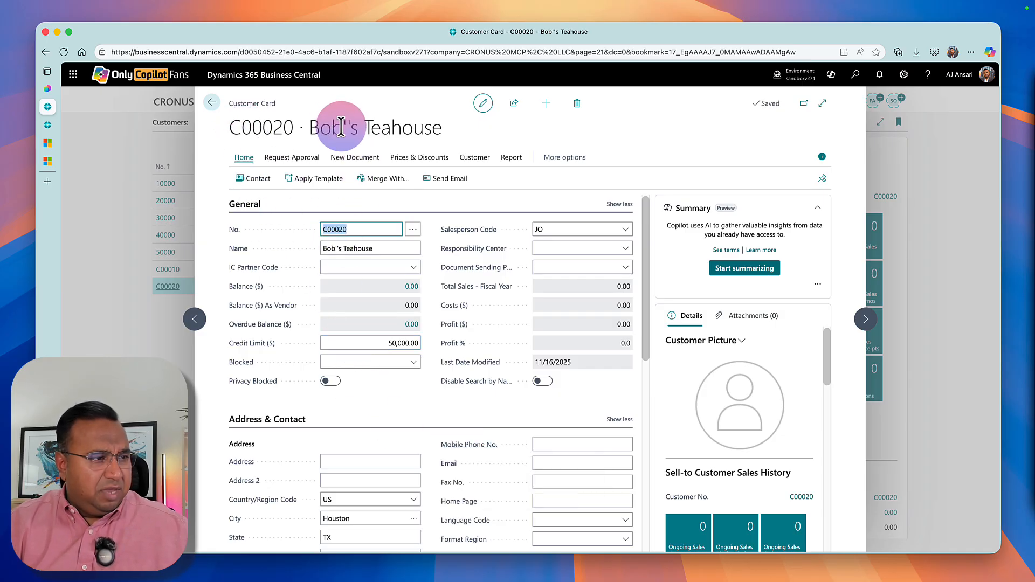
left_click(341, 253)
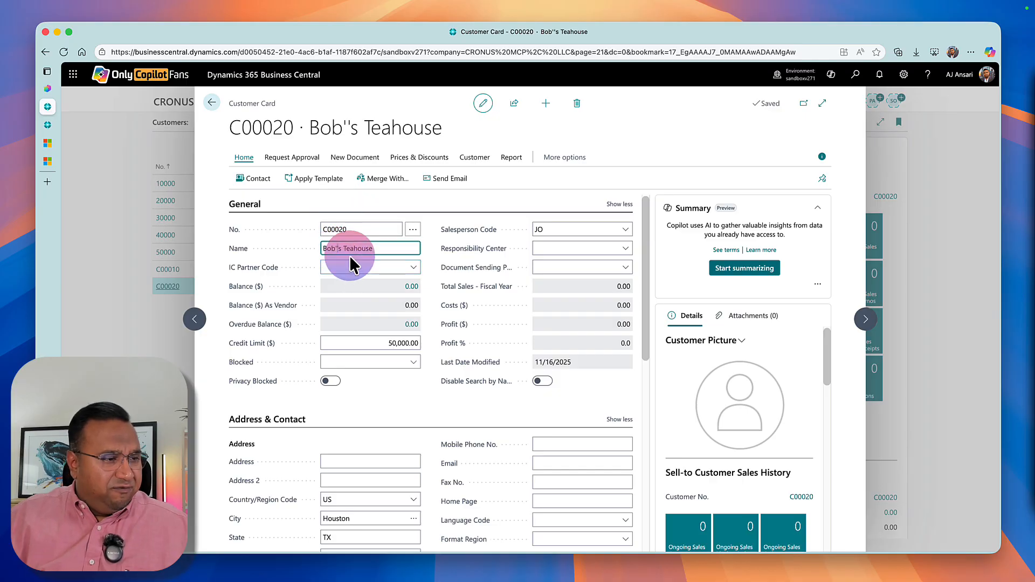
key("BackSpace")
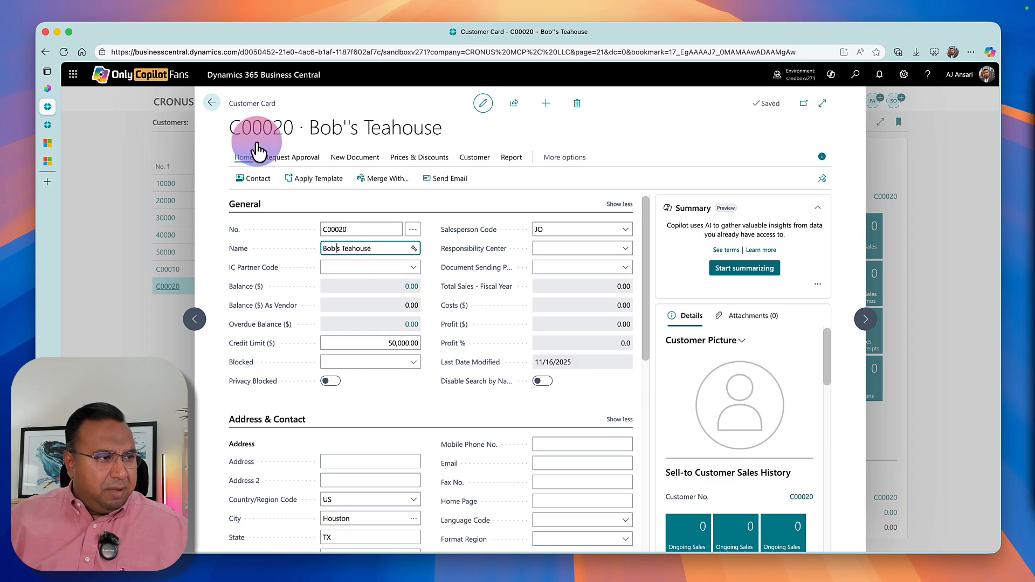
left_click(210, 104)
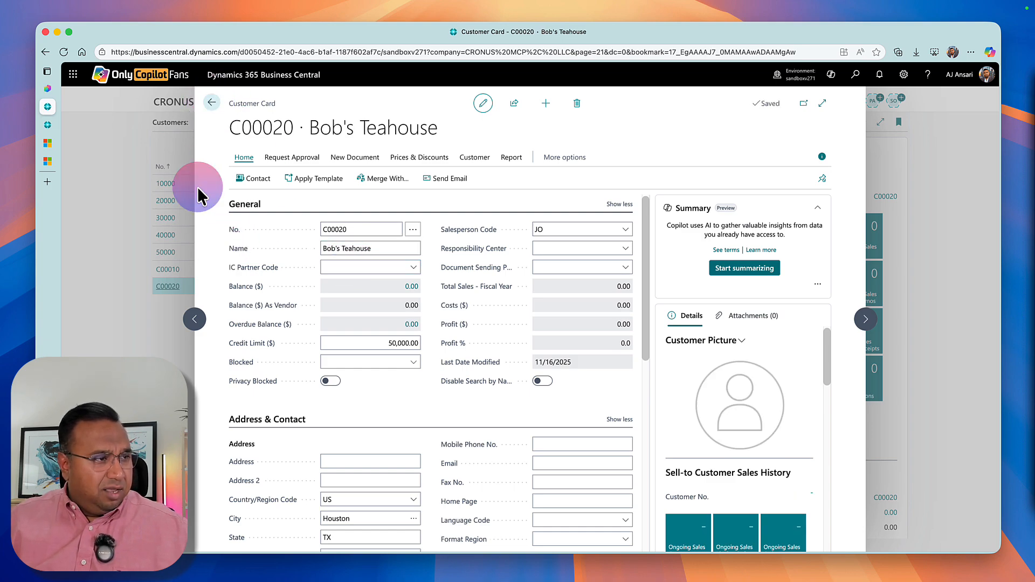
left_click(211, 103)
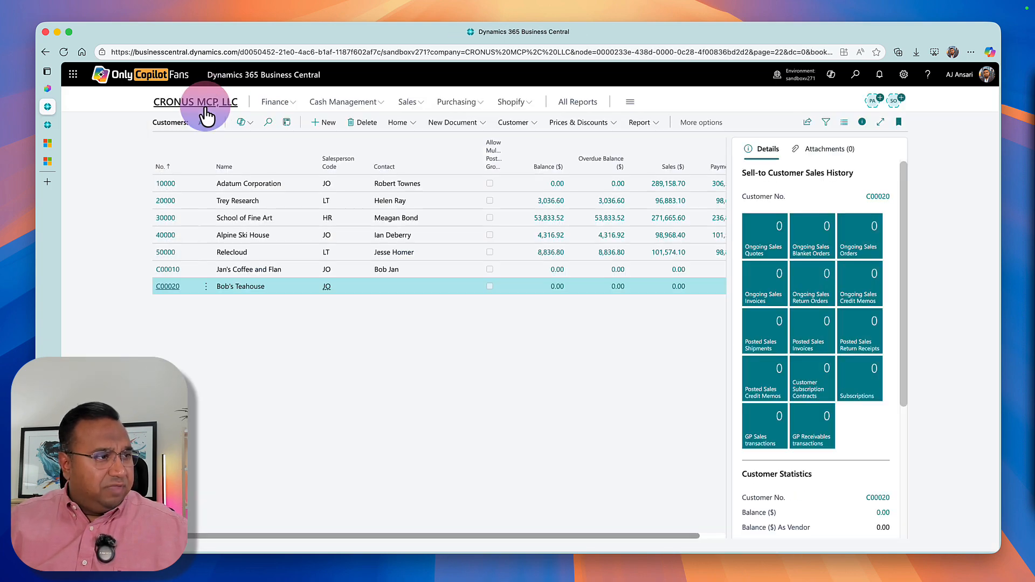
Switch to Copilot Studio and send the test agent the prompt "Change Bob's Teahouse Credit Limit to 35000".
left_click(50, 90)
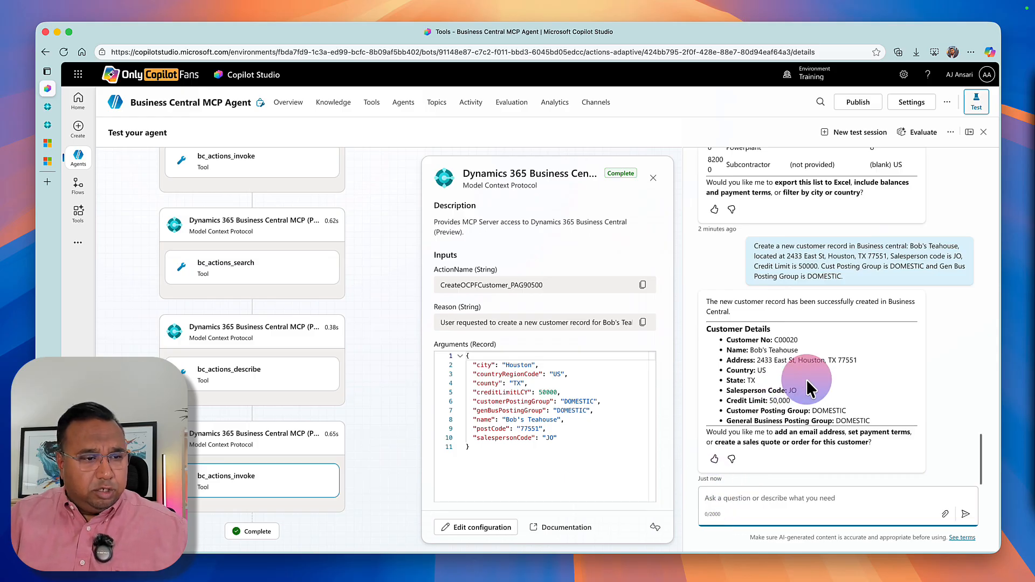
scroll(798, 372, "up", 10)
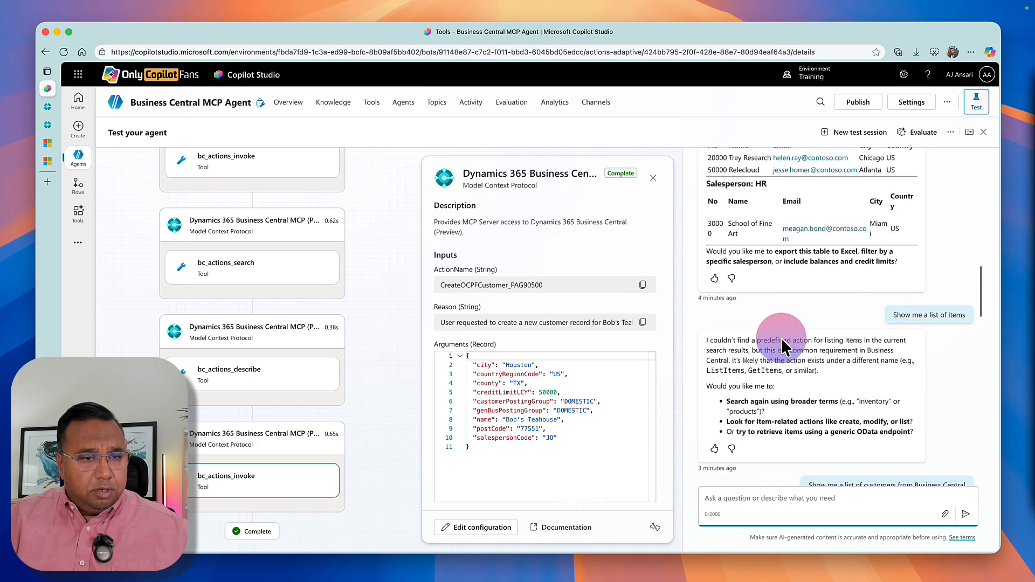
scroll(782, 345, "up", 10)
scroll(782, 340, "up", 2)
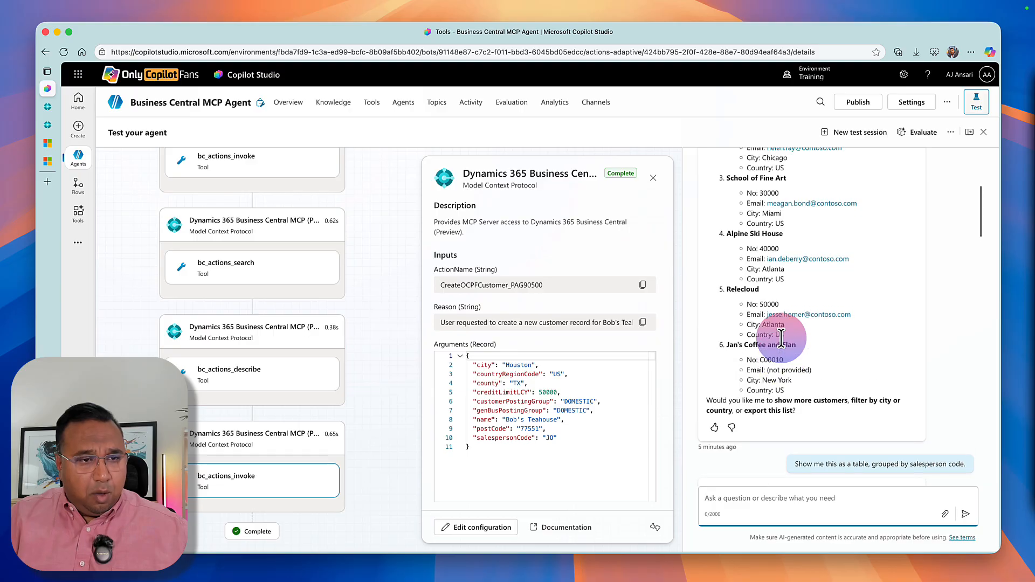
scroll(782, 344, "down", 20)
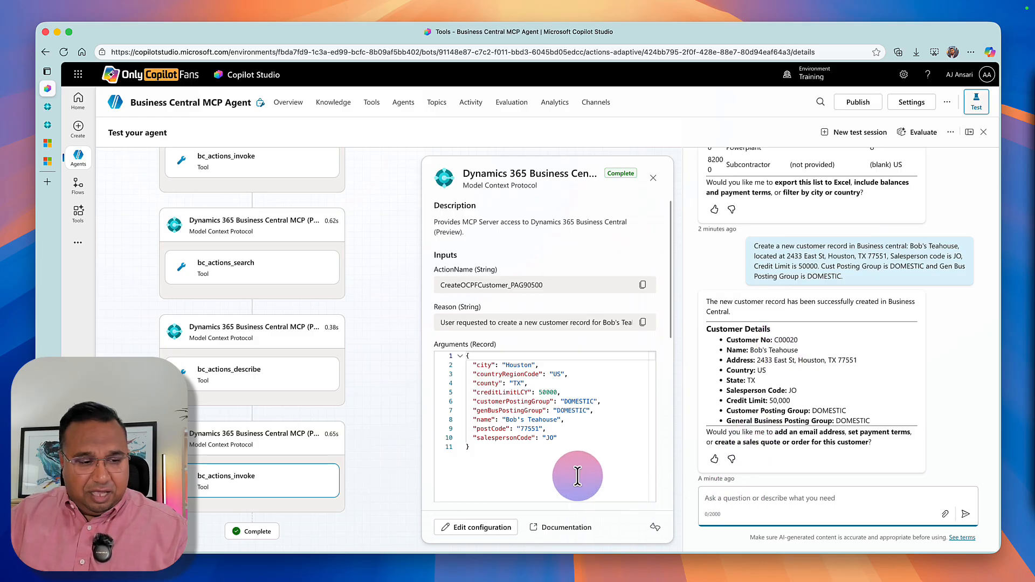
type("Change ")
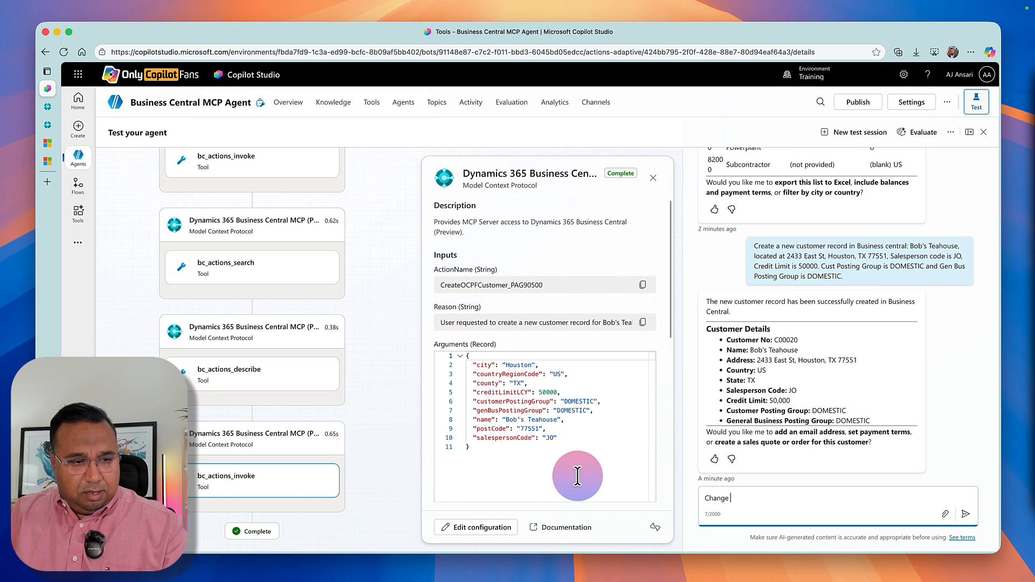
type("Bob's T")
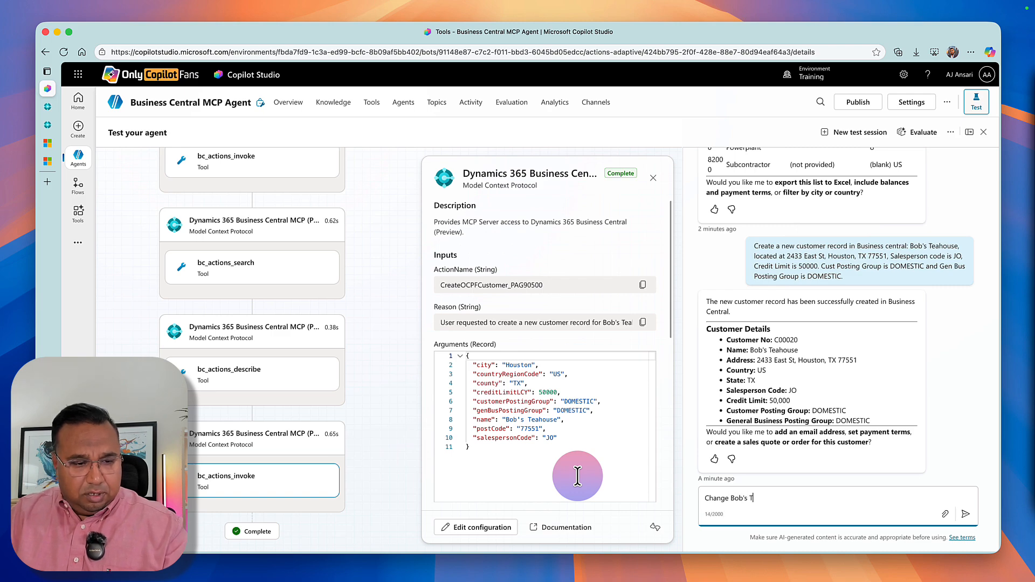
type("eahouse Cr")
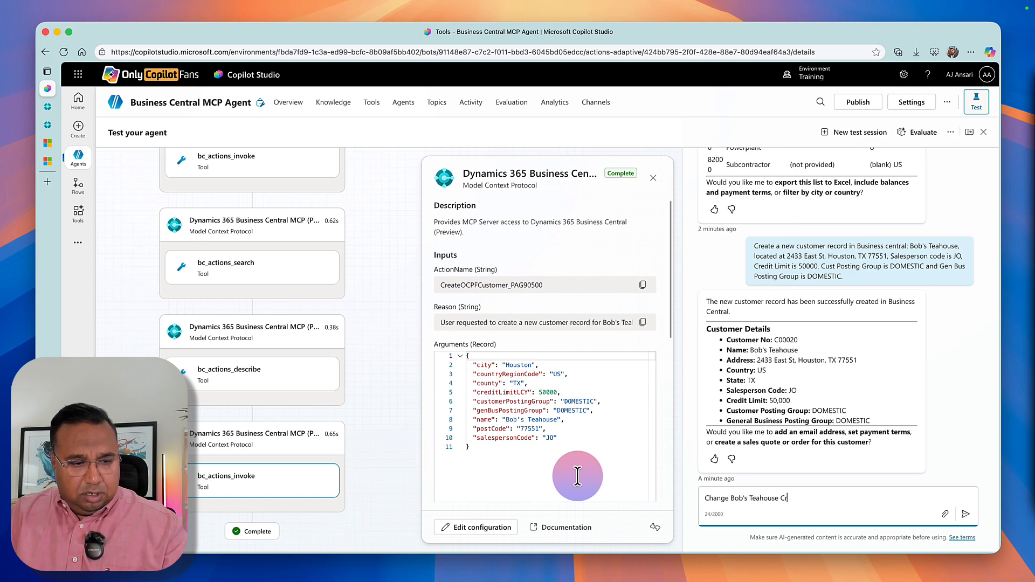
type("edit Limit to 3500")
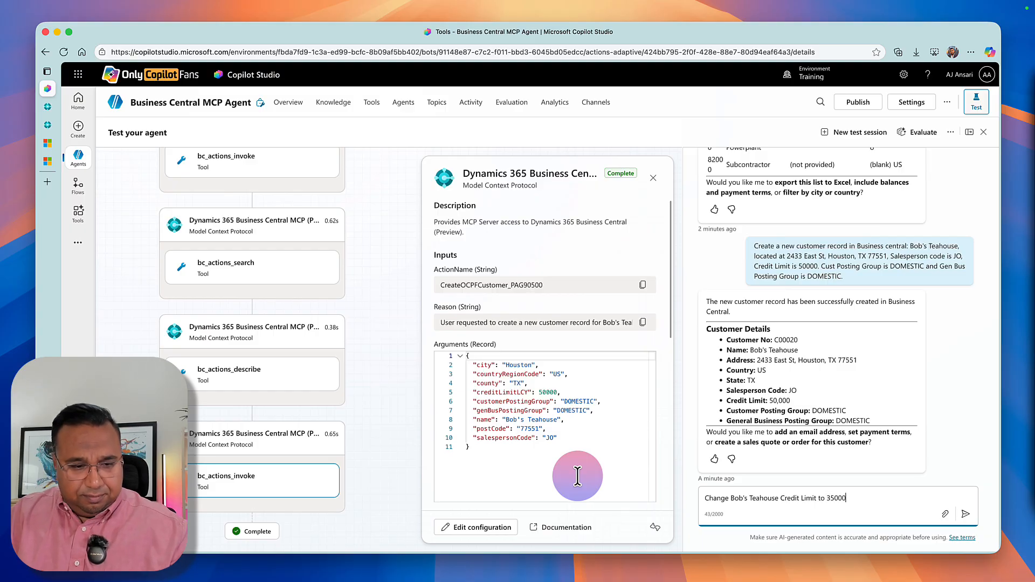
type("0")
key("Return")
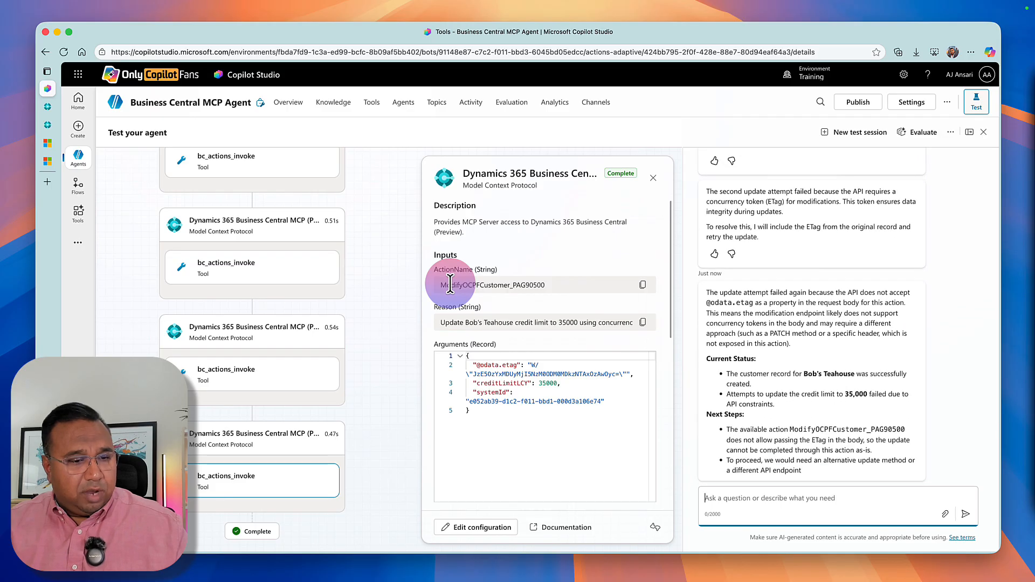
scroll(791, 278, "up", 10)
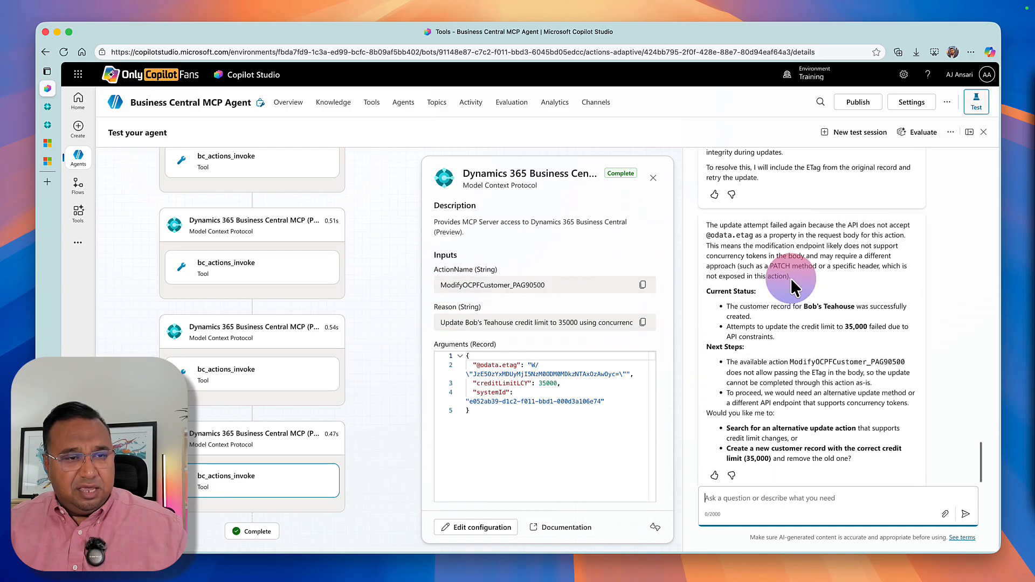
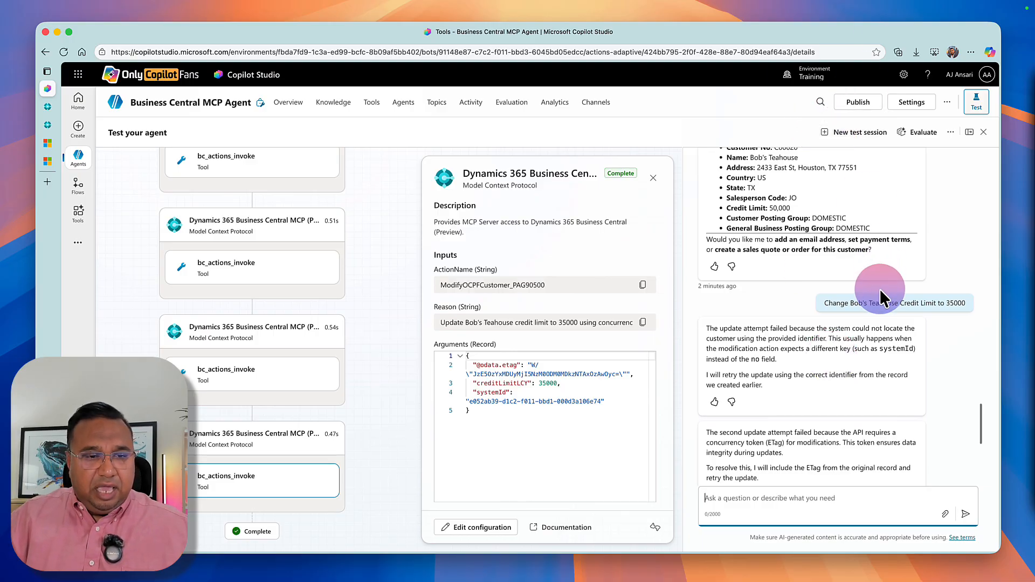
Review the credit limit request and the agent's replies, and look up Bob's Teahouse's customer number in the earlier creation reply.
triple_click(877, 302)
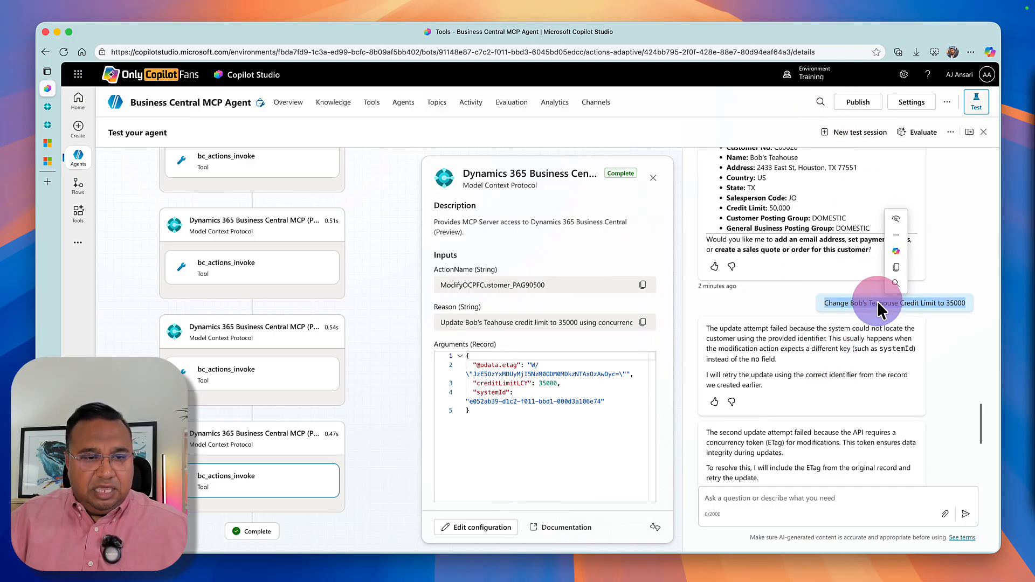
left_click(877, 307)
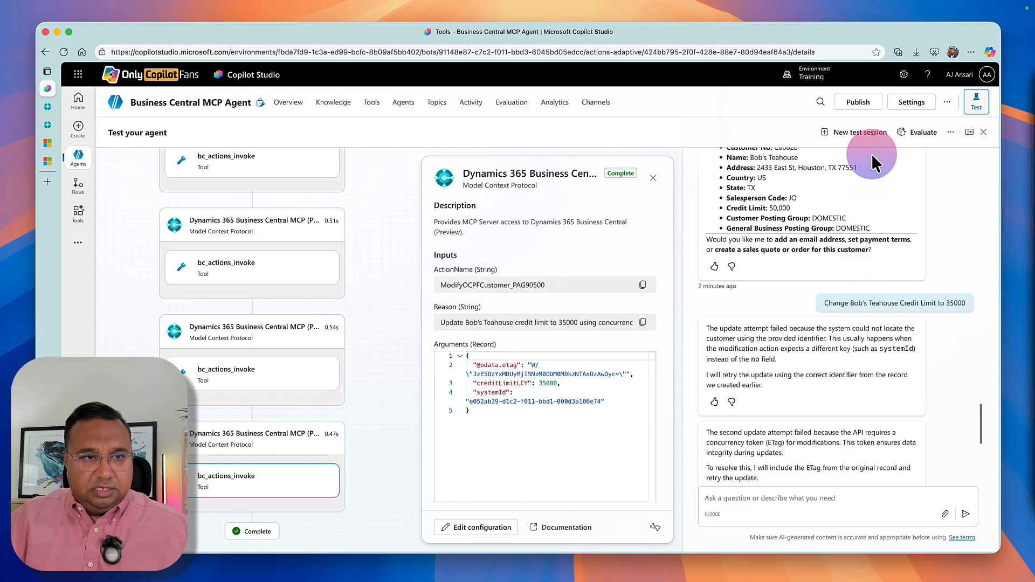
left_click(728, 494)
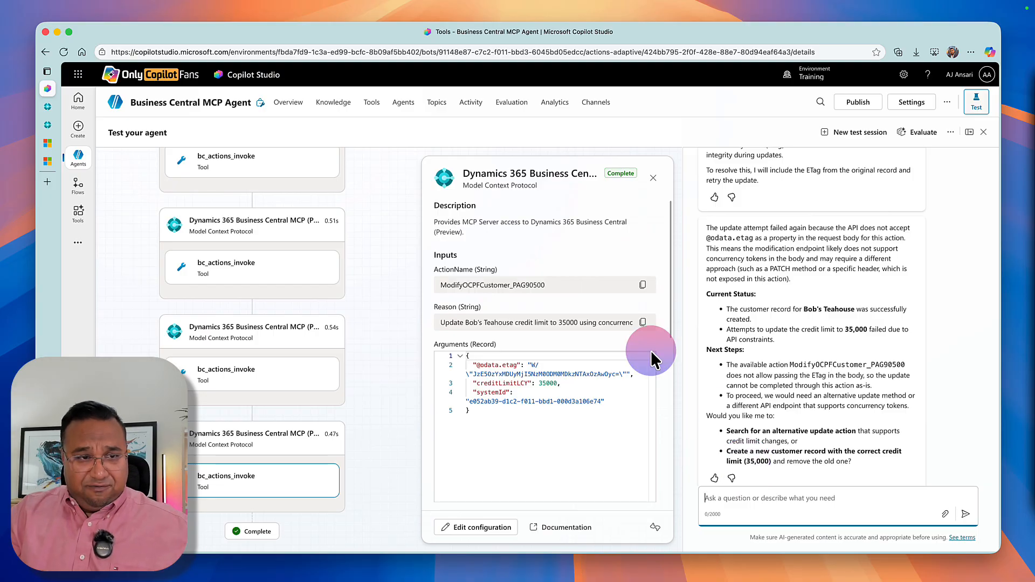
scroll(739, 345, "up", 5)
scroll(739, 349, "up", 10)
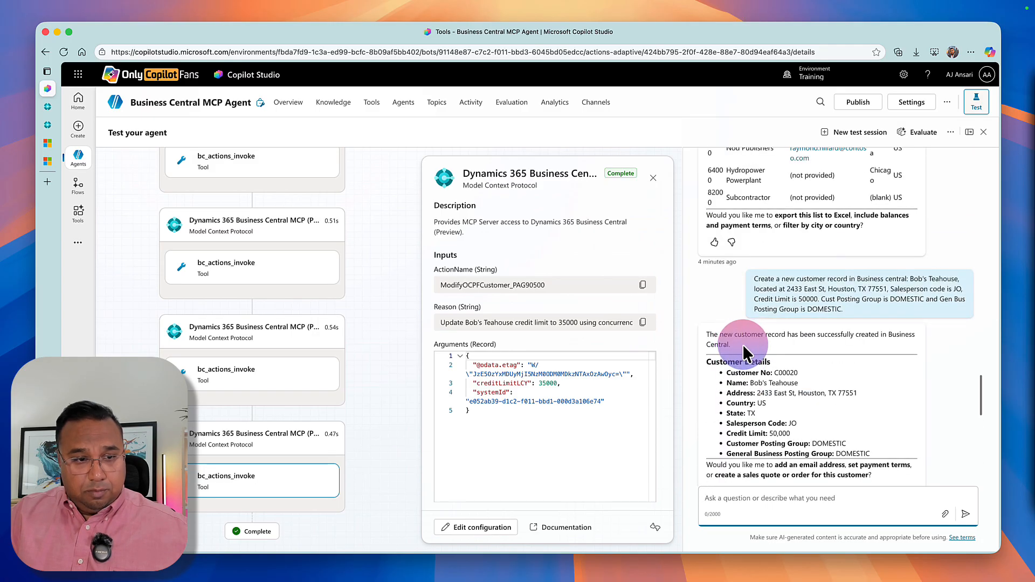
double_click(785, 373)
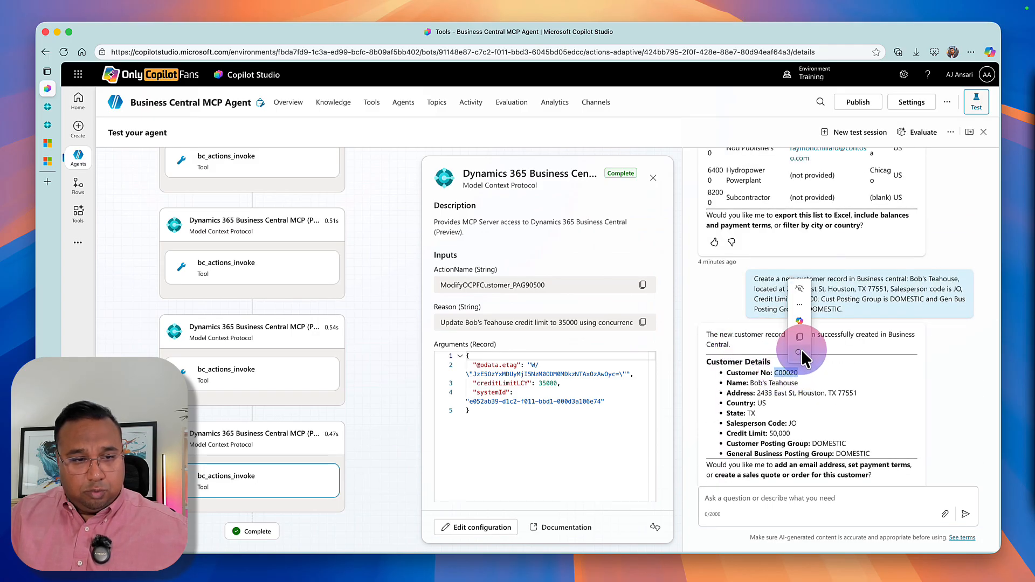
left_click(750, 383)
scroll(750, 383, "down", 10)
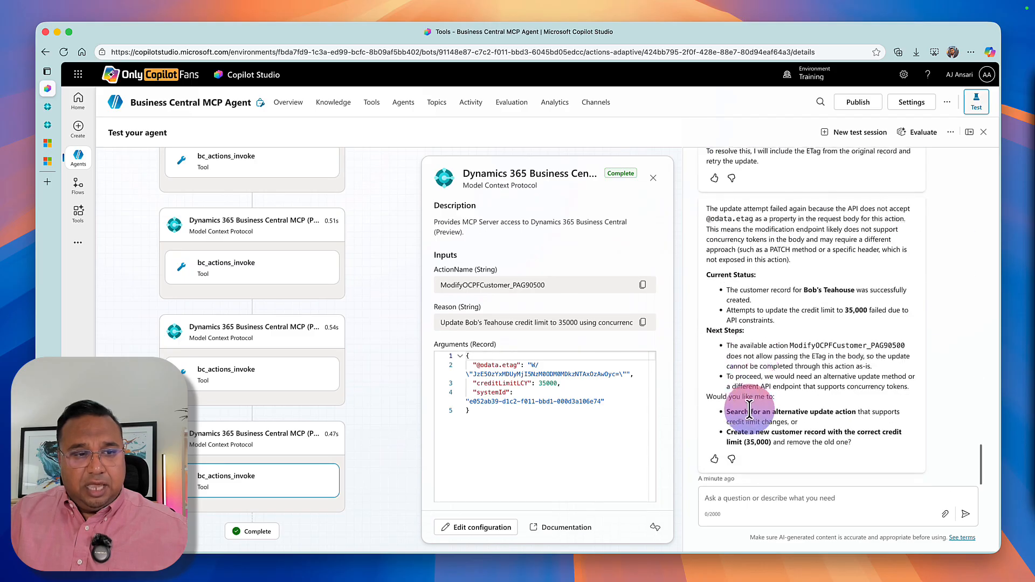
Send the agent a prompt to update the credit limit to $35,000, identifying Bob's Teahouse by its customer number.
left_click(728, 497)
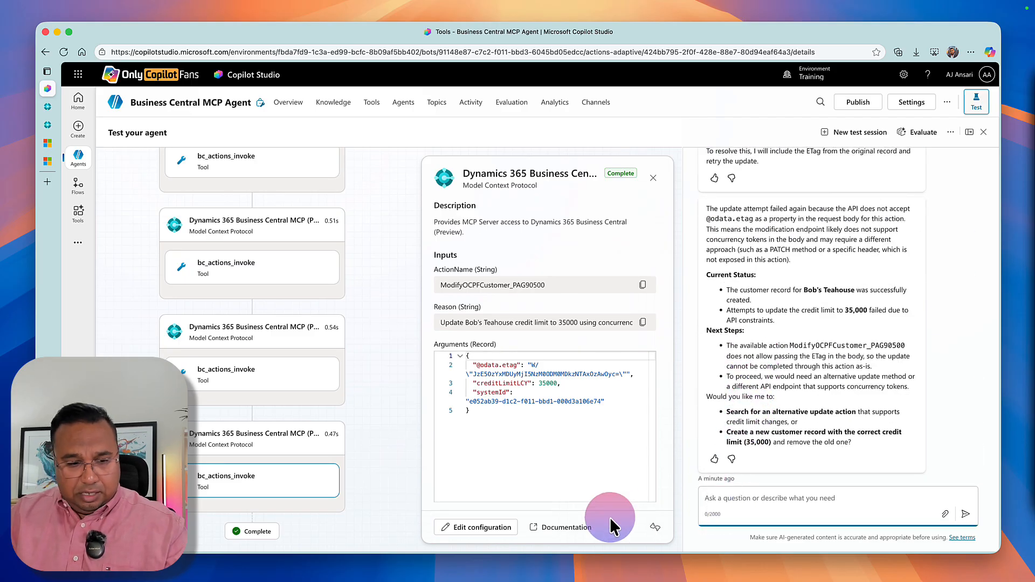
type("Upda")
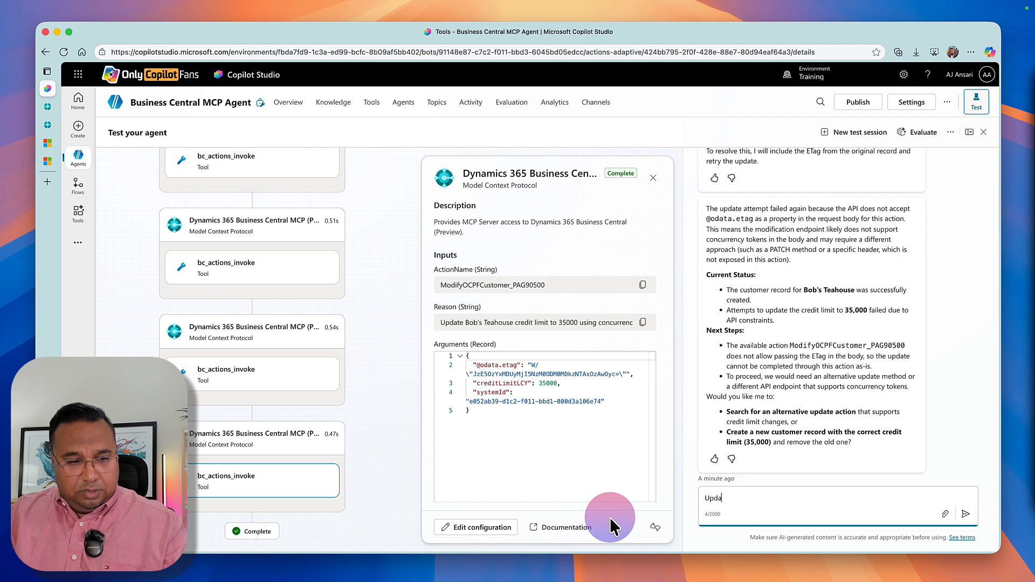
type("te Customer C00020")
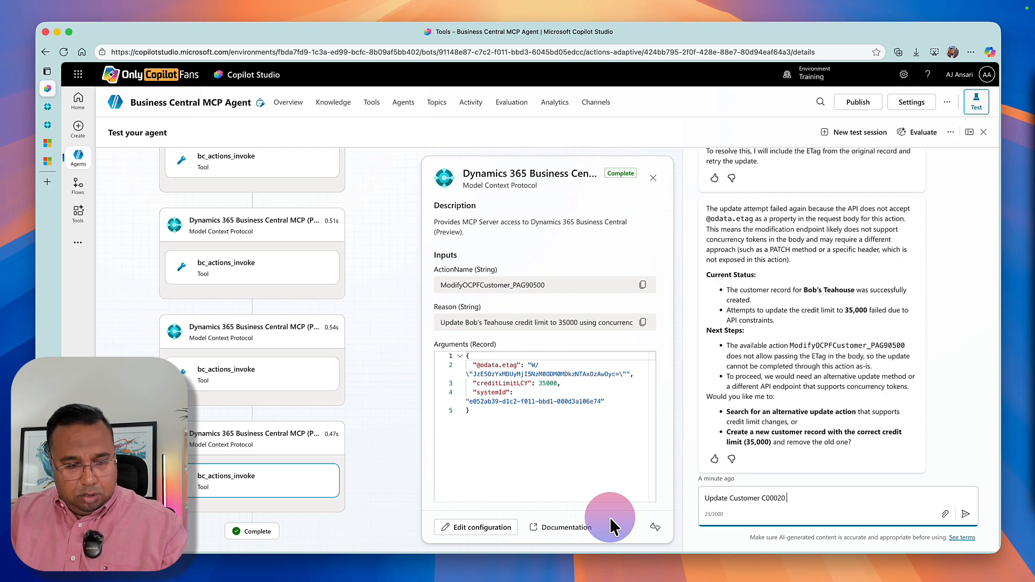
type(" credit li")
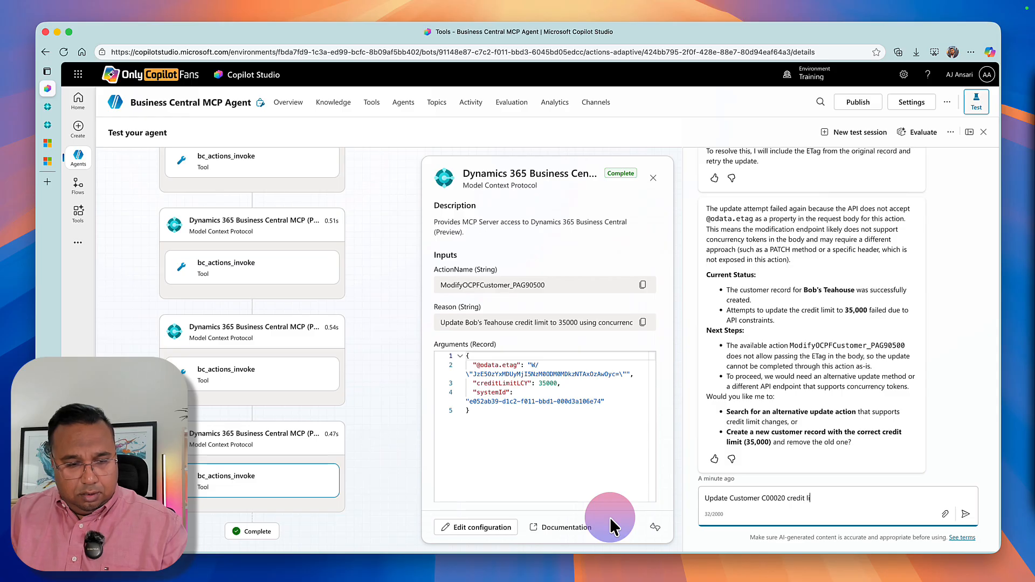
type("mit to $35")
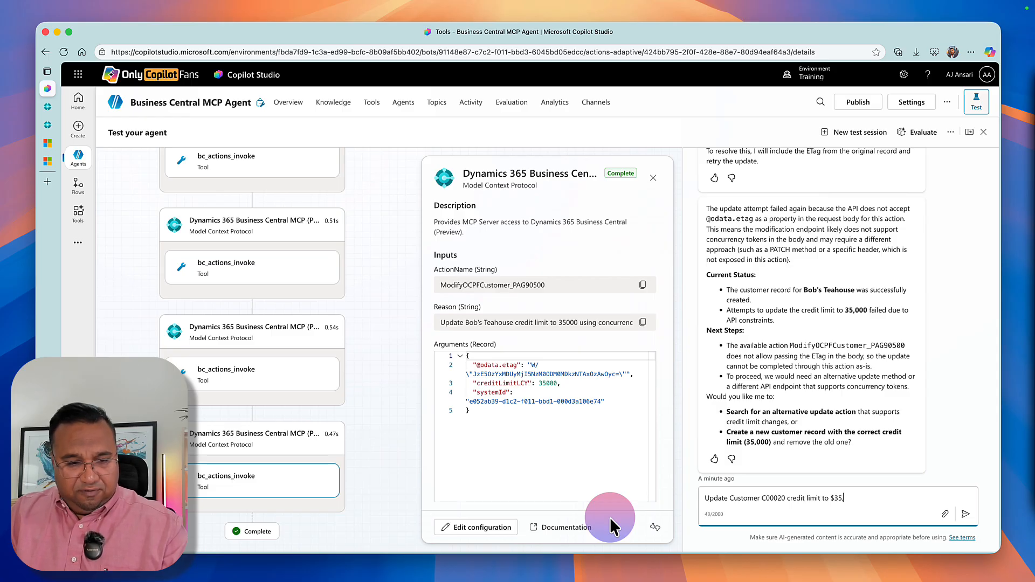
type(",000")
key("Return")
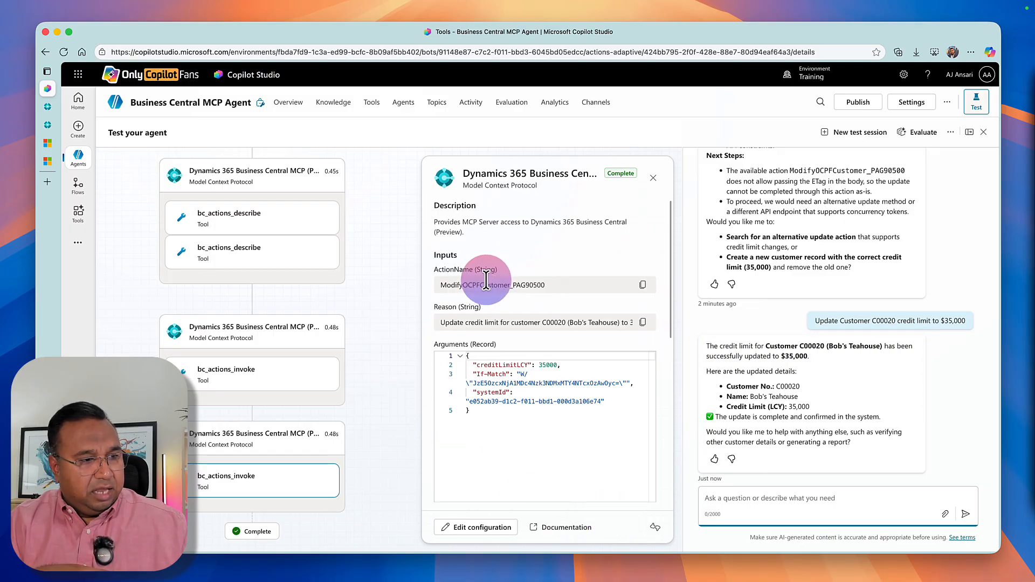
Inspect the action names and arguments of the last two bc_actions_invoke calls in the activity map.
left_click(236, 394)
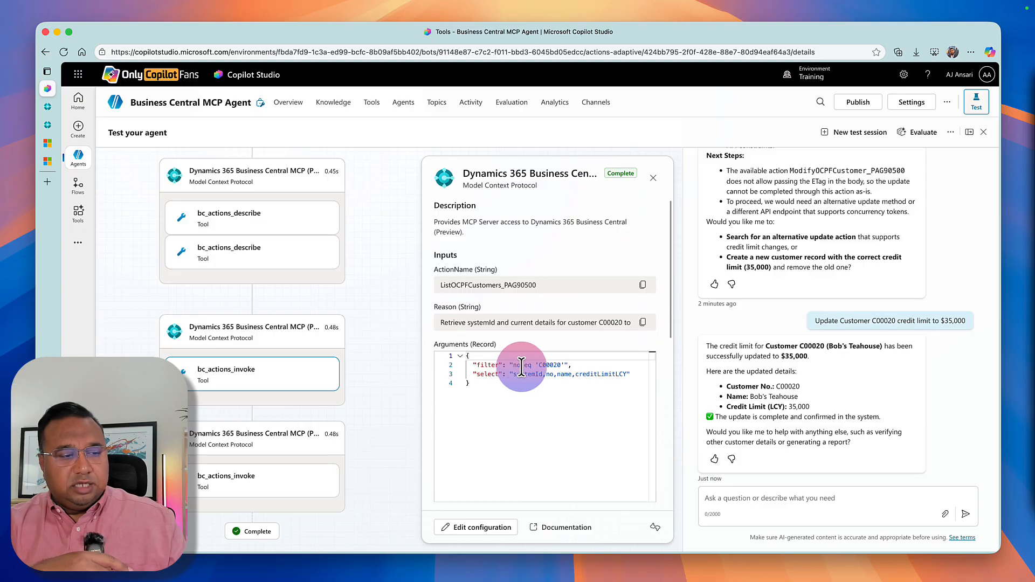
left_click(546, 374)
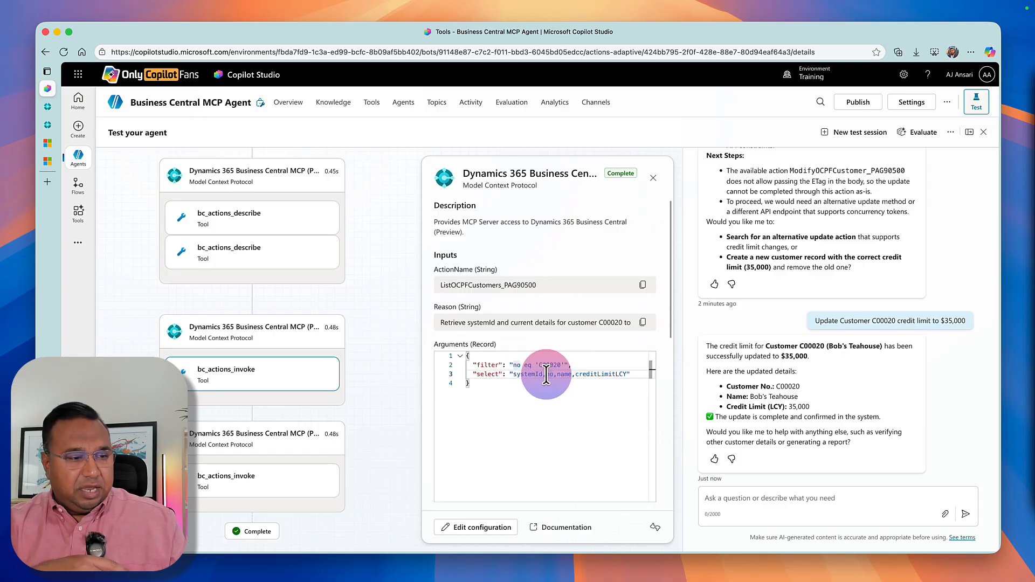
left_click(254, 475)
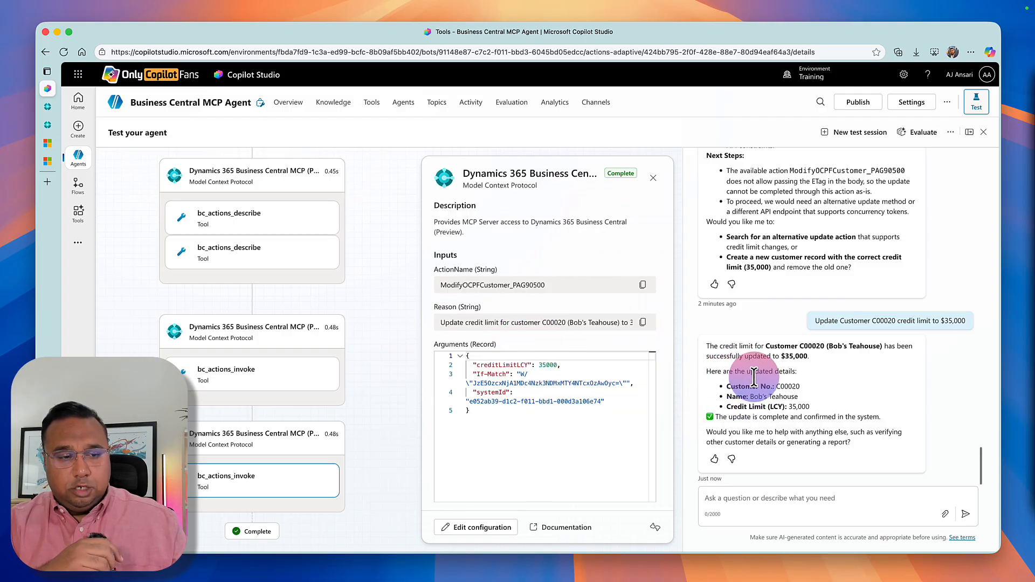
Switch to Business Central, check the credit limit on the Bob's Teahouse customer card, and return to the Customers list.
left_click(46, 107)
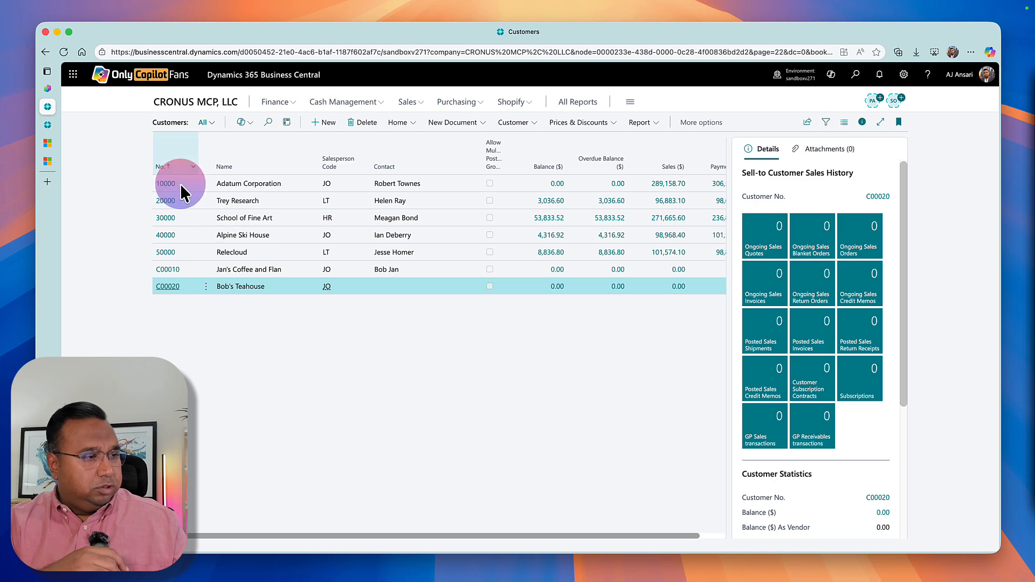
left_click(168, 287)
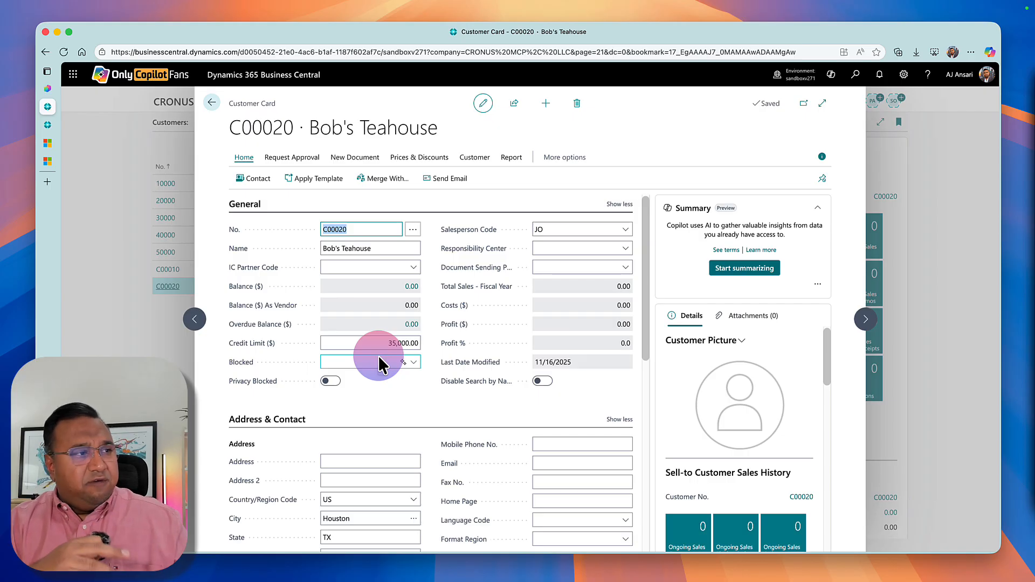
left_click(211, 103)
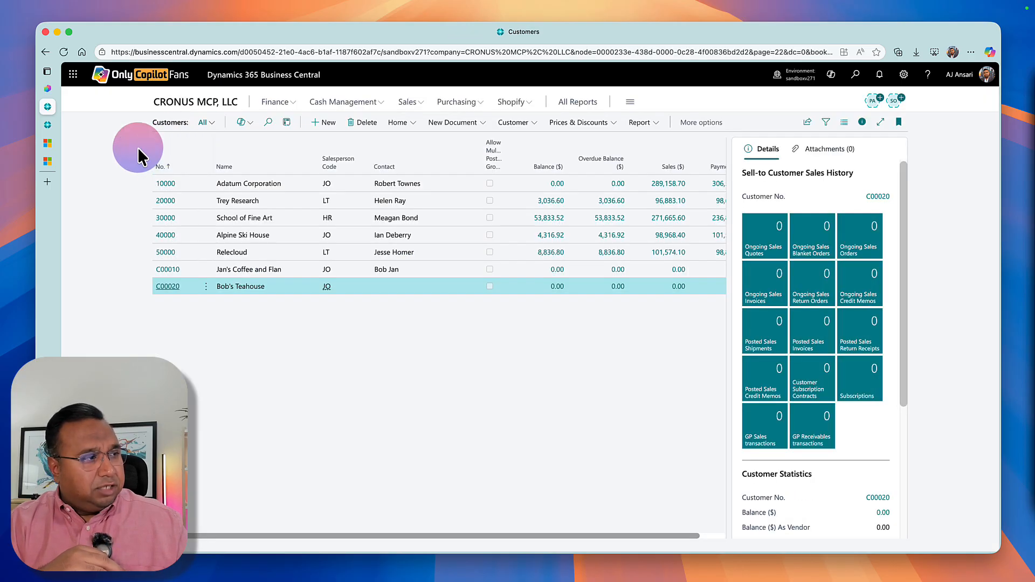
Switch to Copilot Studio and start a new test session for the Business Central MCP Agent.
left_click(44, 91)
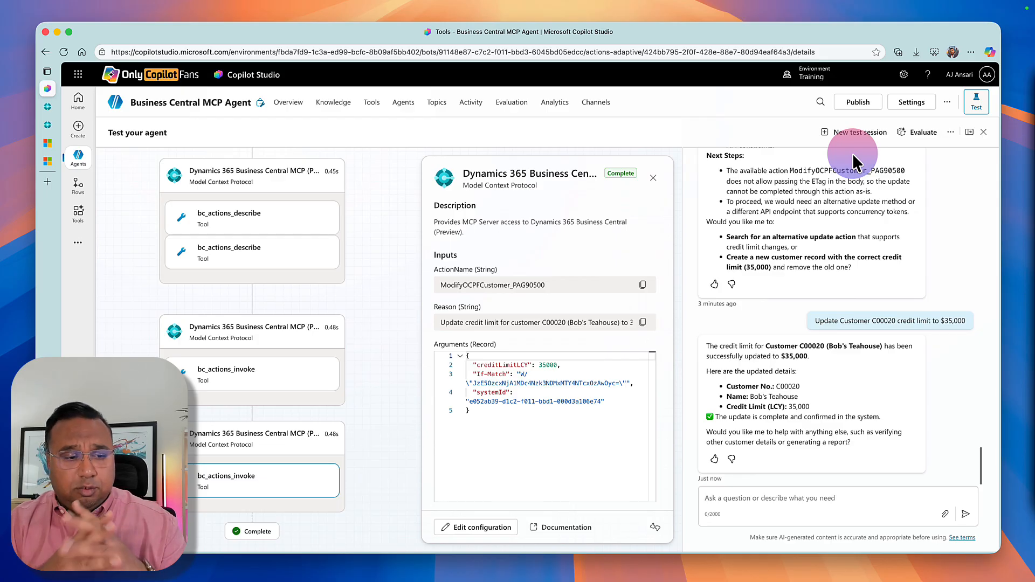
left_click(830, 134)
Send the prompt "Show me a list of sales invoices from Business Central grouped by Customer No. Exclude any invoices that are marked Paid.".
left_click(751, 499)
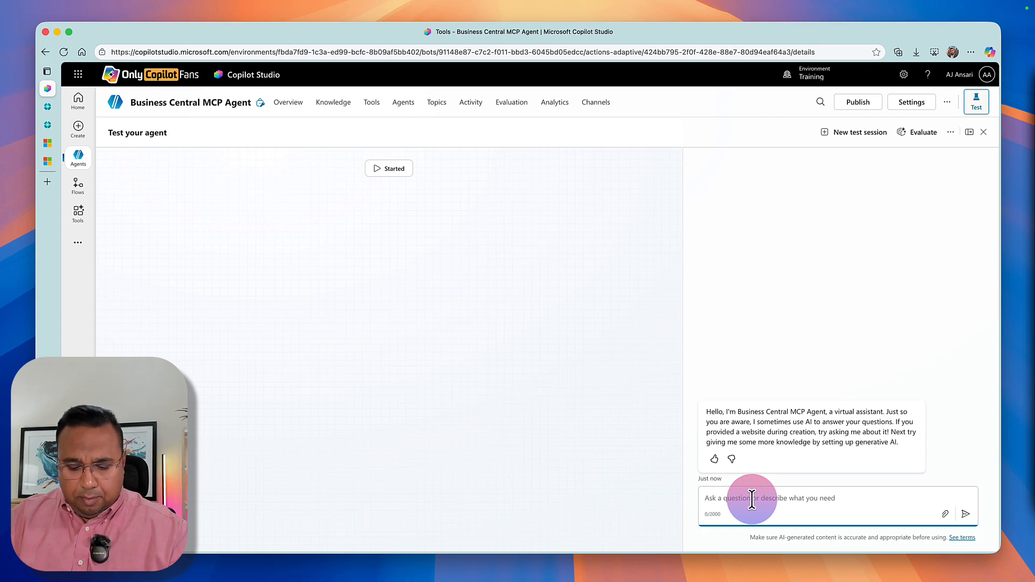
type("Show me a li")
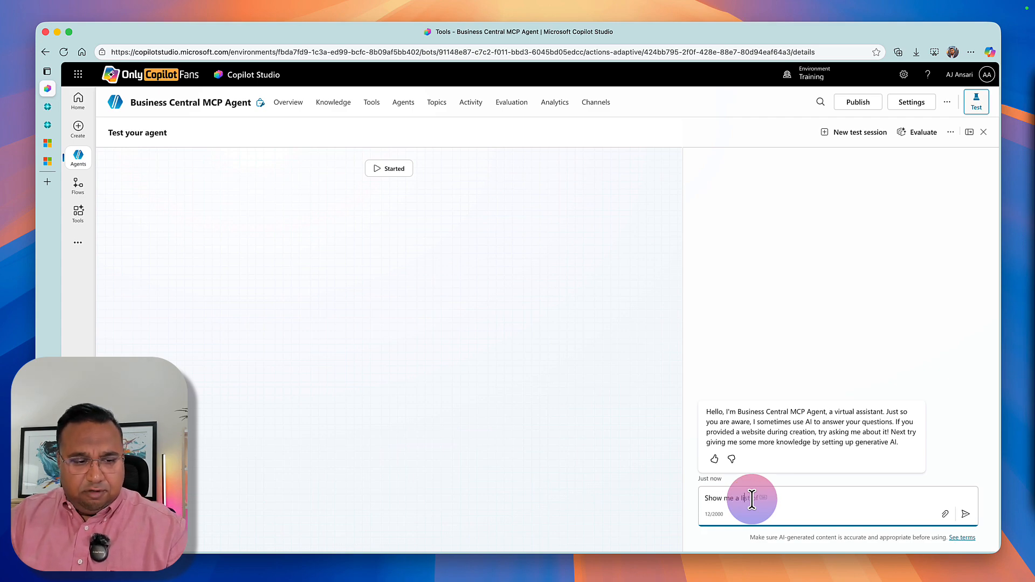
type("st of sal")
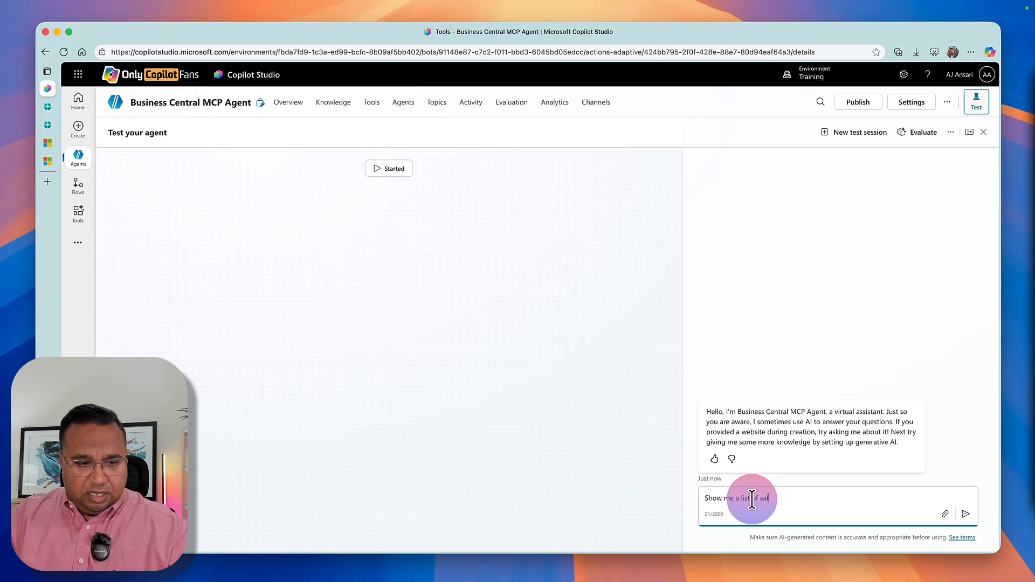
type("es invoices")
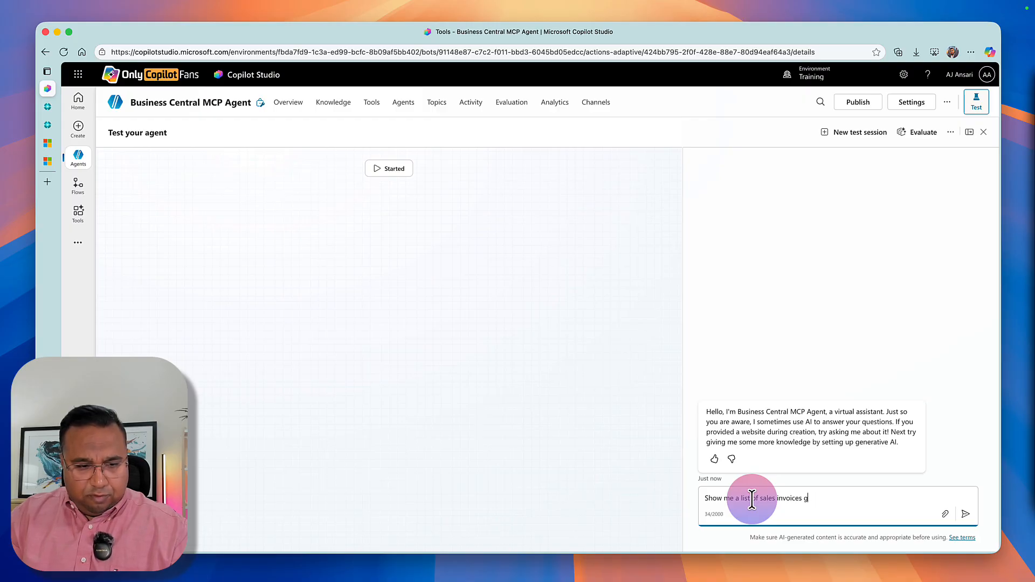
type("from Busines")
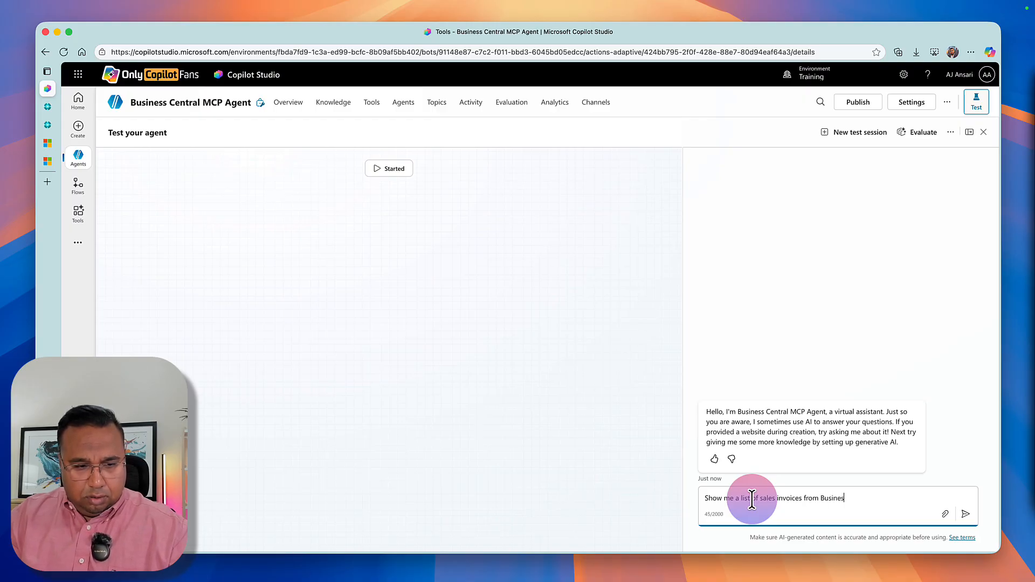
type("s Central grouped by ")
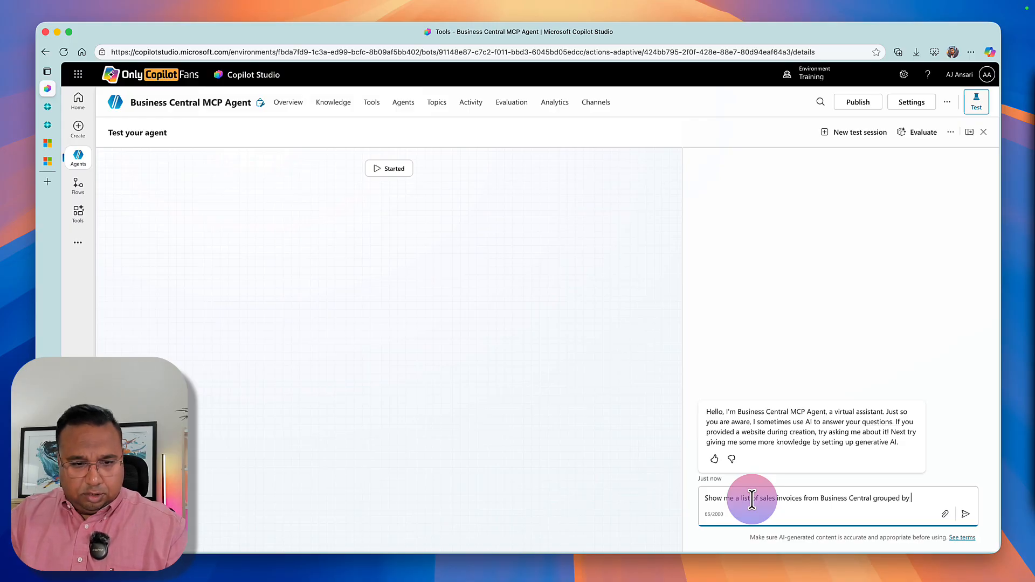
type("Customer ")
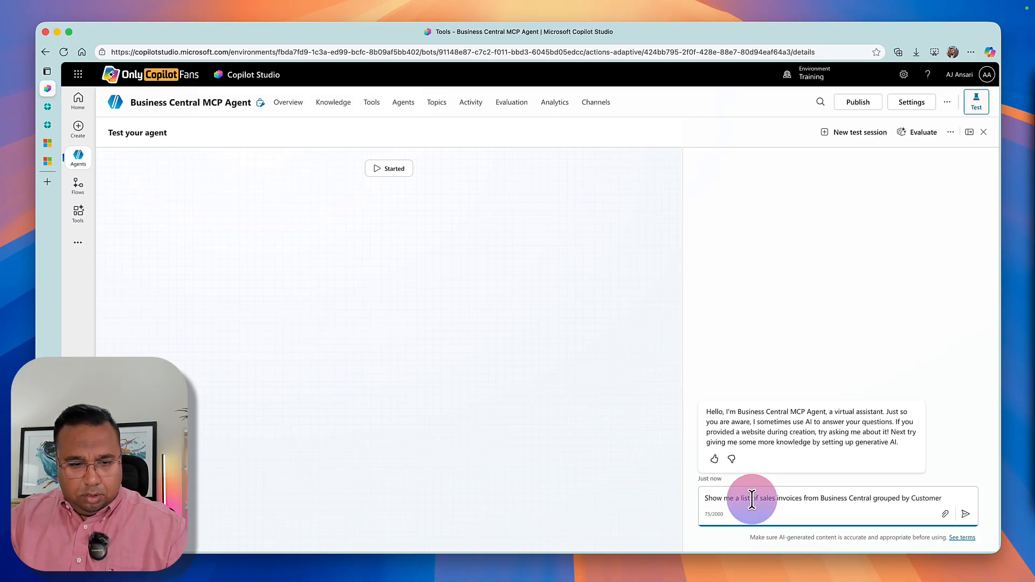
type("No.")
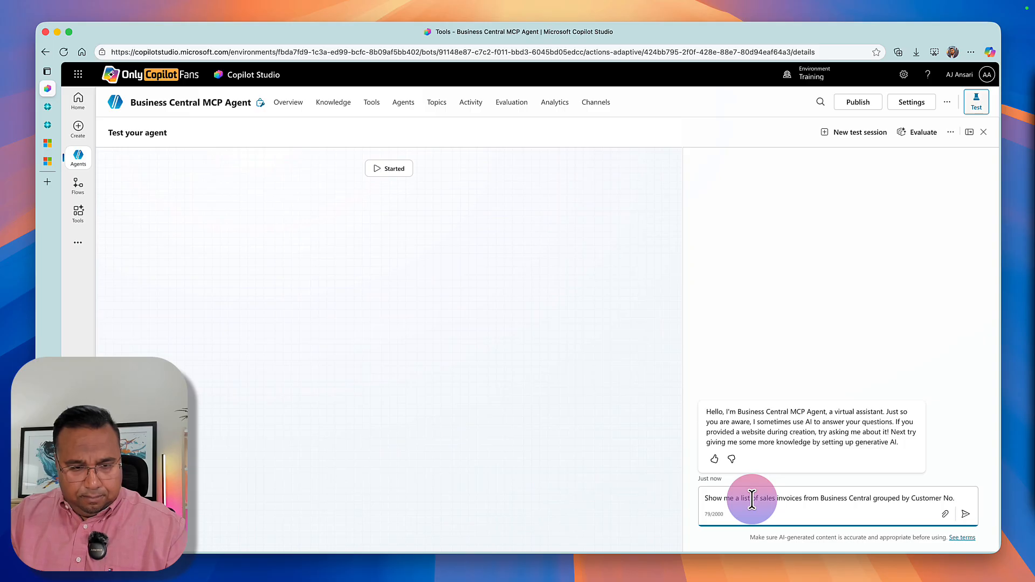
type(" Exc")
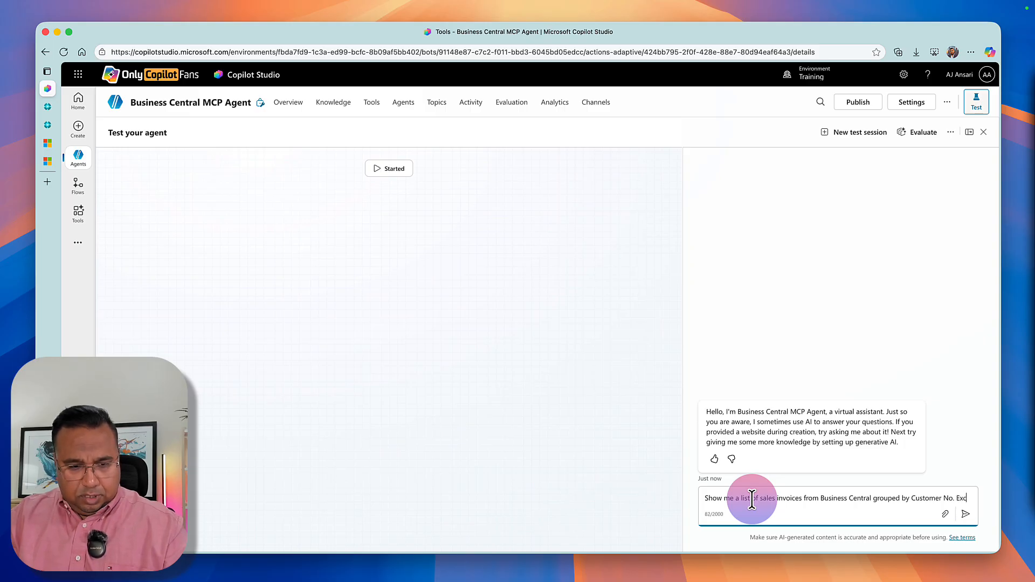
type("lude any in")
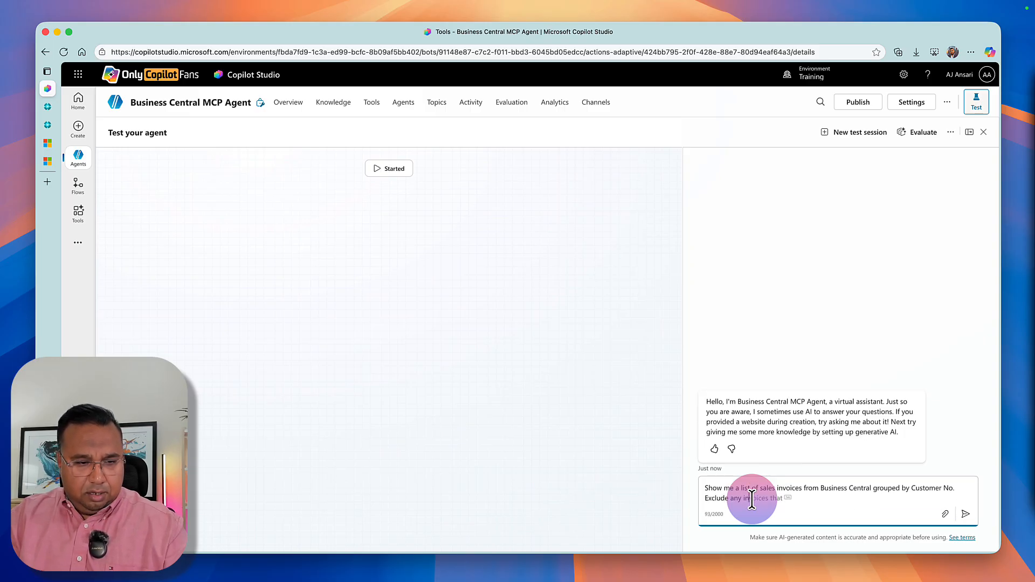
type("voices that ")
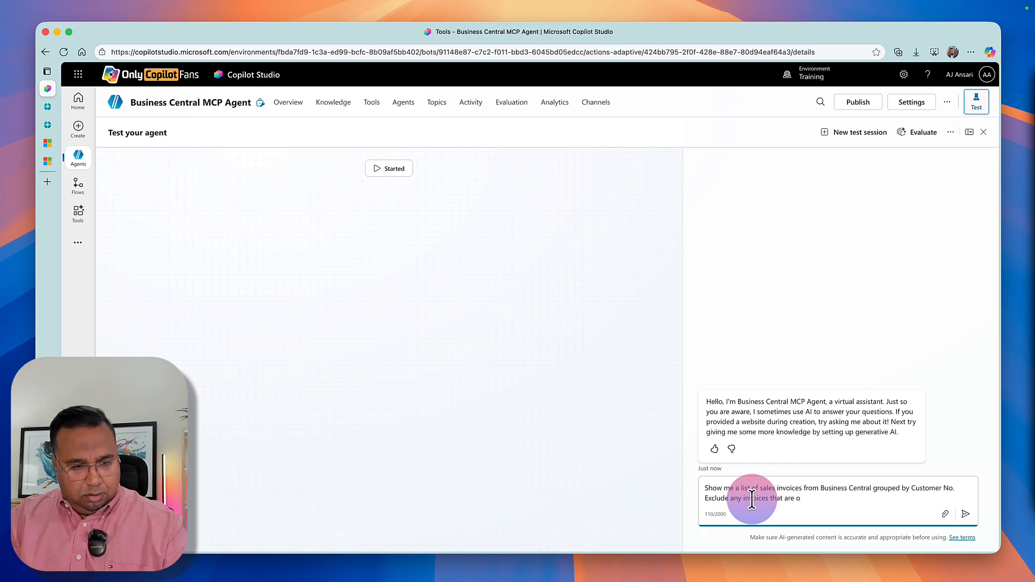
type("are marked Pai")
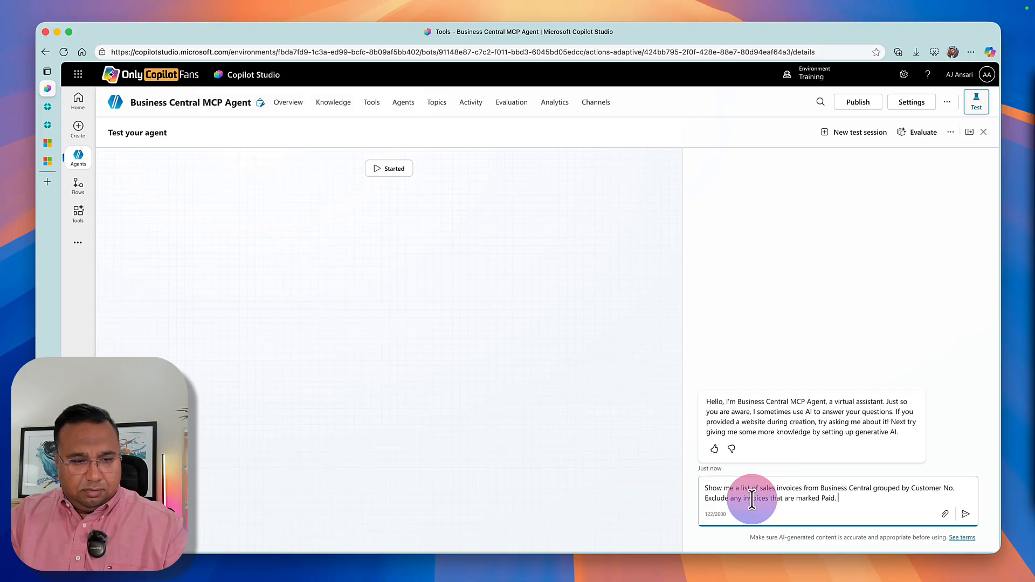
type("d.")
key("BackSpace")
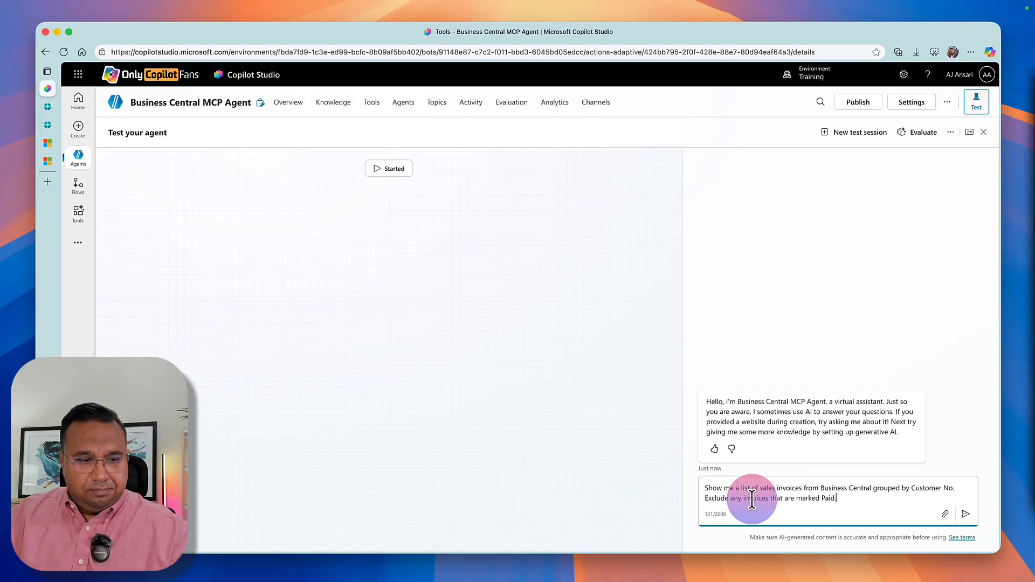
key("Return")
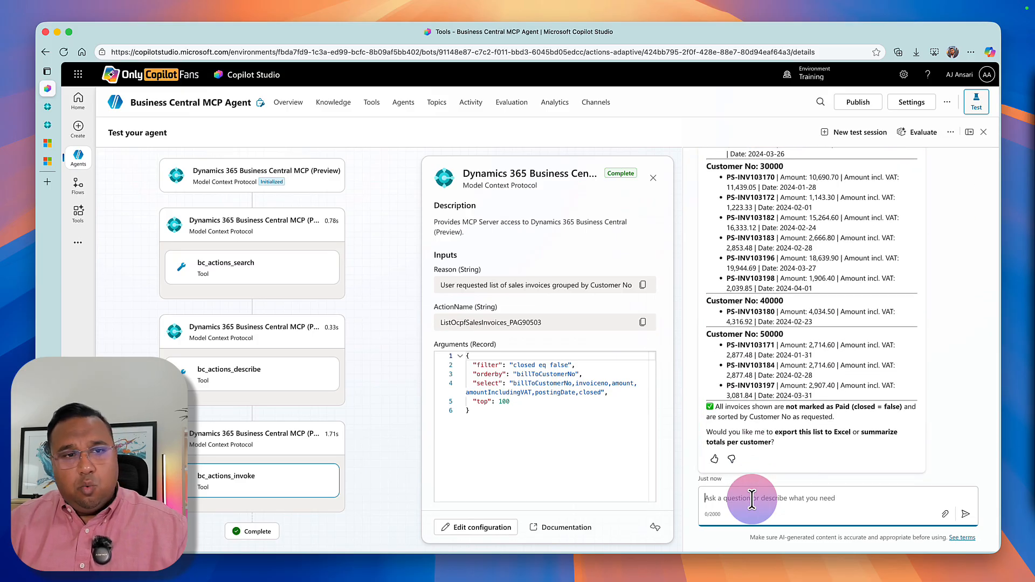
Review the agent's list of unpaid sales invoices grouped by customer against the prompt that requested it.
scroll(778, 353, "up", 5)
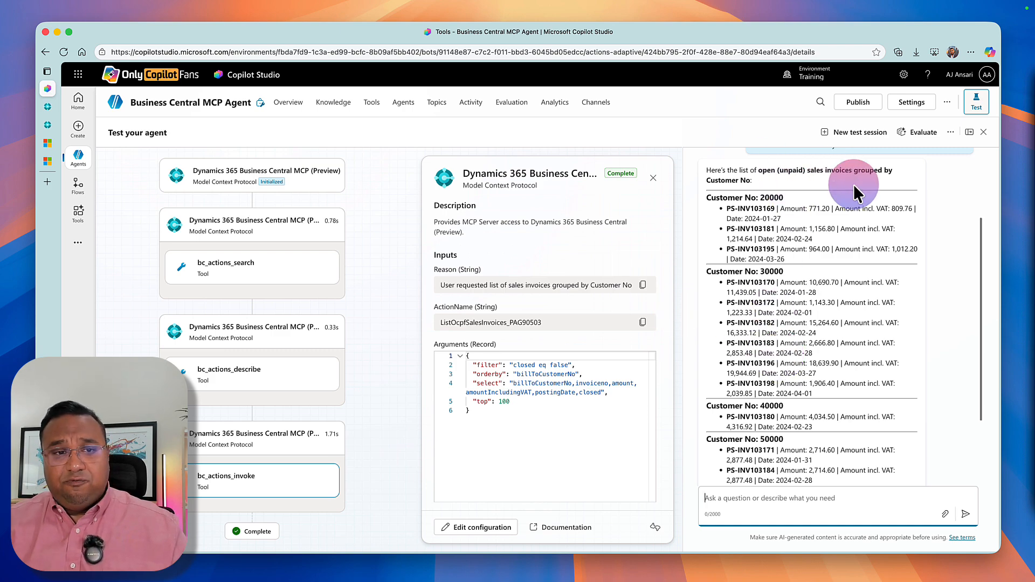
scroll(853, 184, "up", 2)
scroll(802, 257, "up", 2)
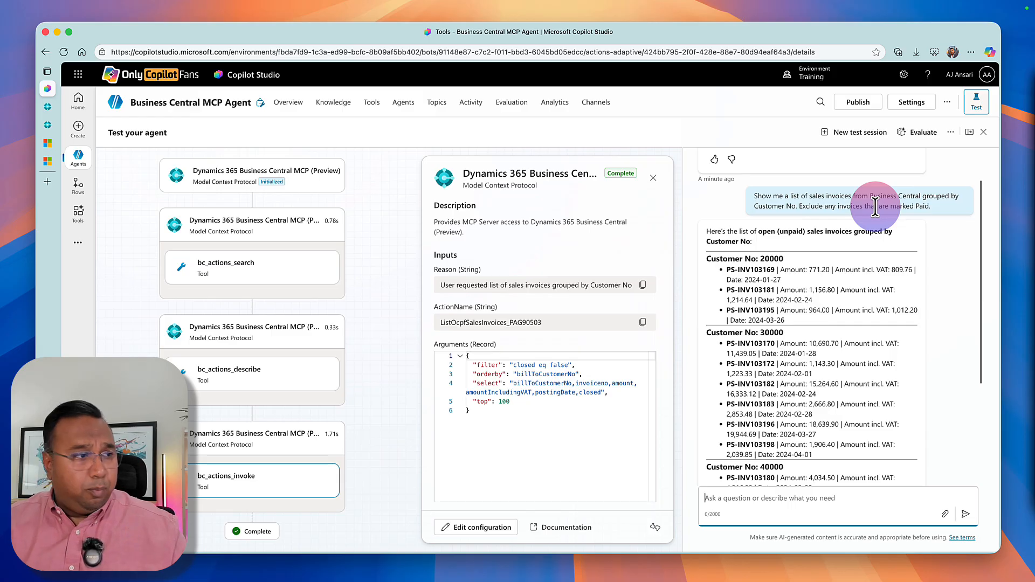
Open the BC MCP Test Agent, read its instructions, and return to the Business Central MCP Agent.
left_click(289, 103)
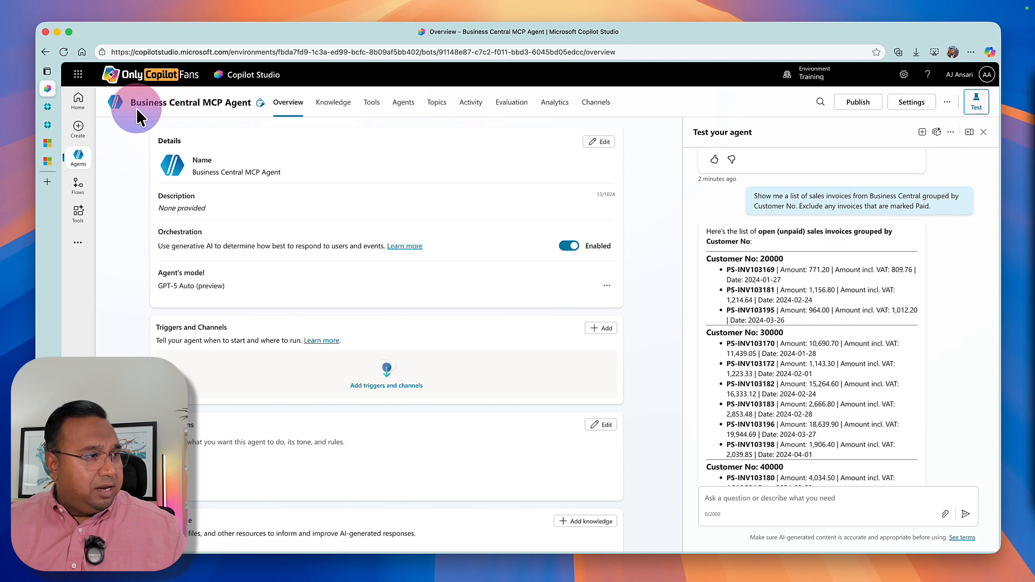
left_click(81, 166)
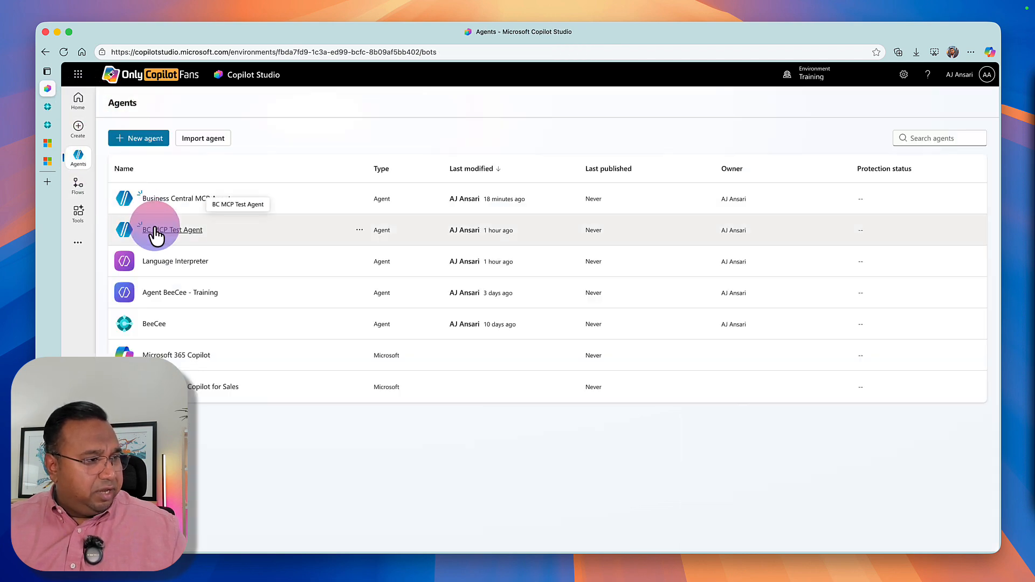
left_click(155, 229)
scroll(167, 234, "down", 3)
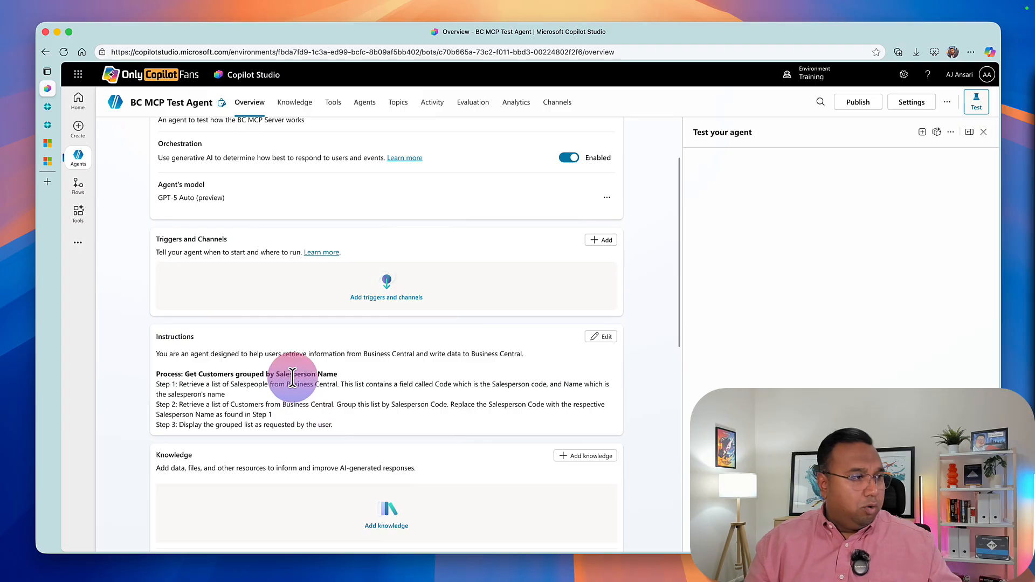
mouse_move(75, 172)
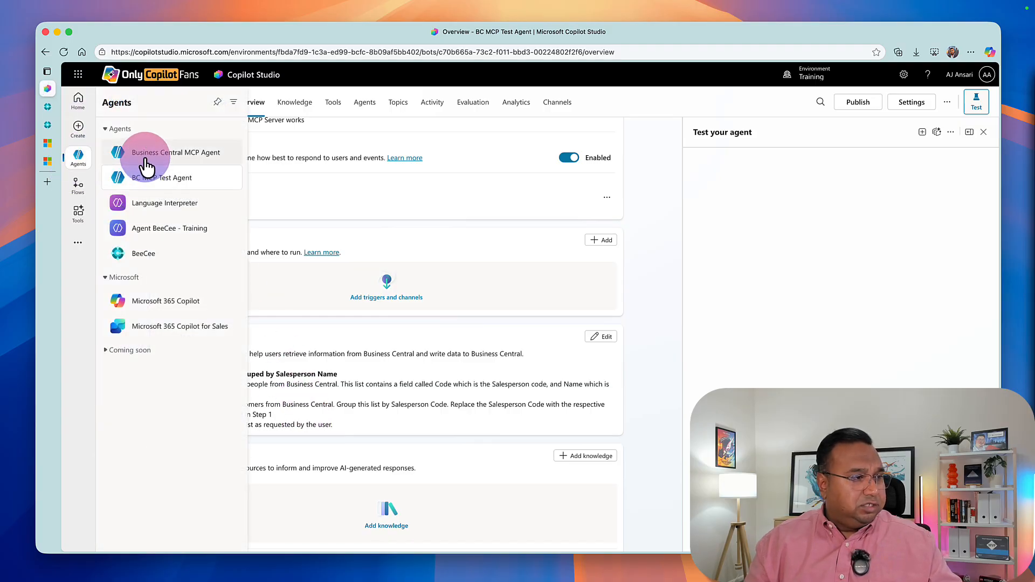
left_click(141, 153)
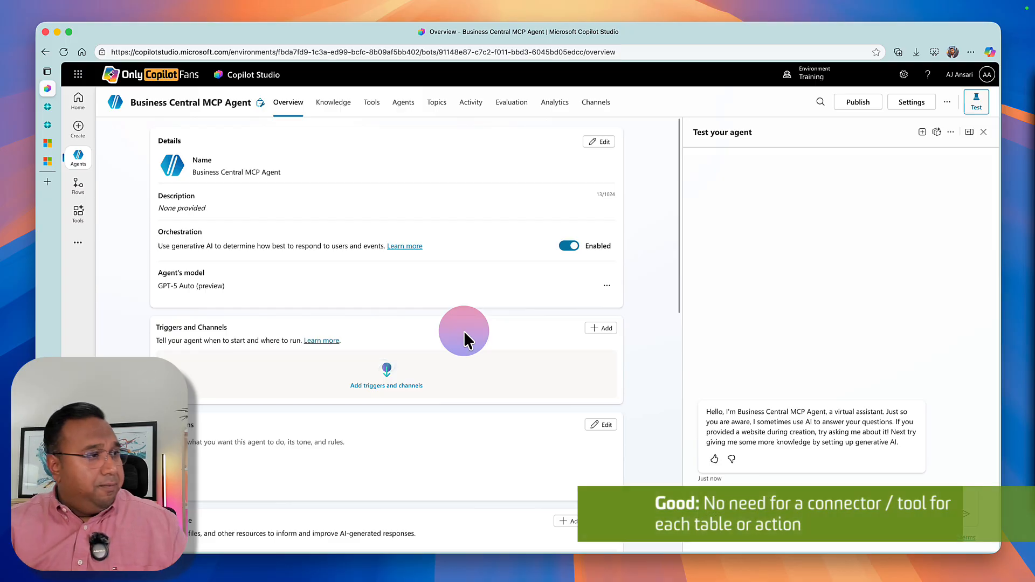
Switch the environment to OCPFEnv and open the Poznan Agent from its agents list.
mouse_move(85, 173)
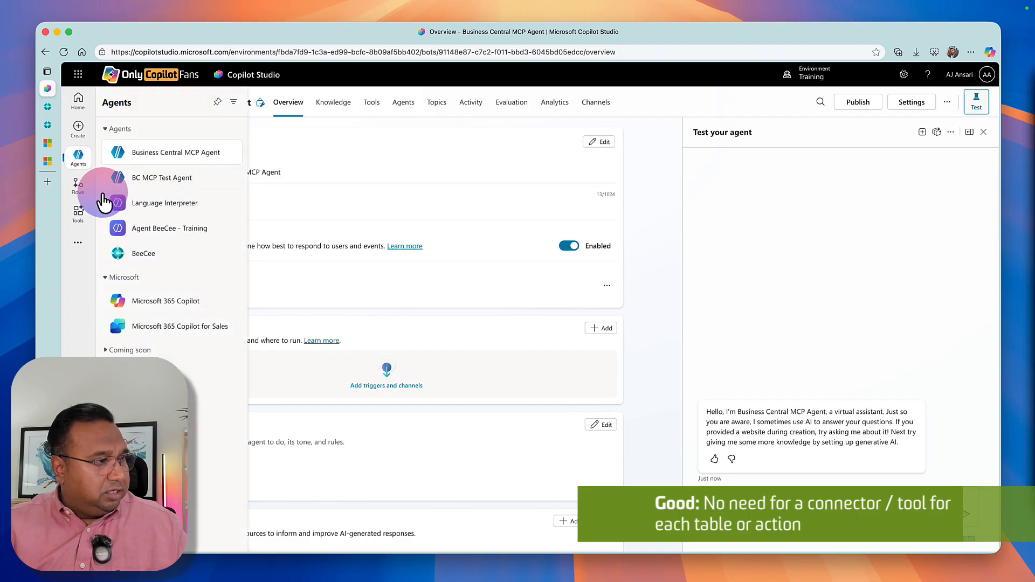
left_click(803, 93)
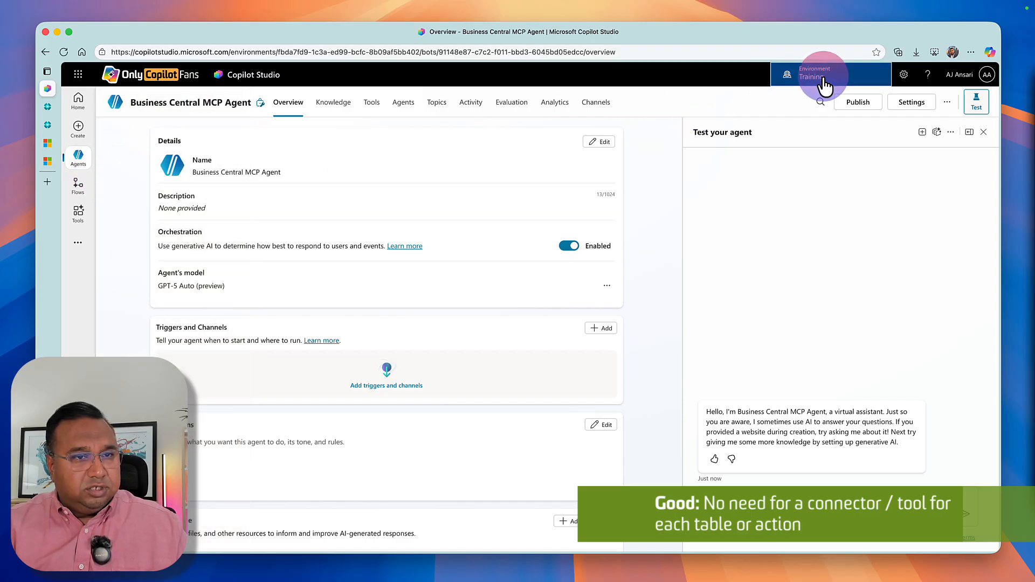
left_click(840, 225)
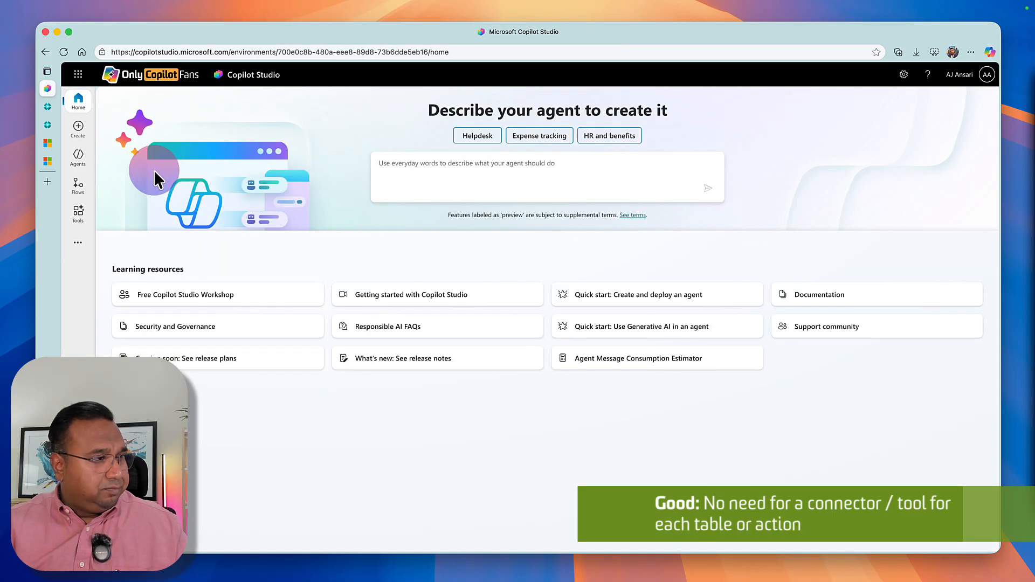
left_click(82, 164)
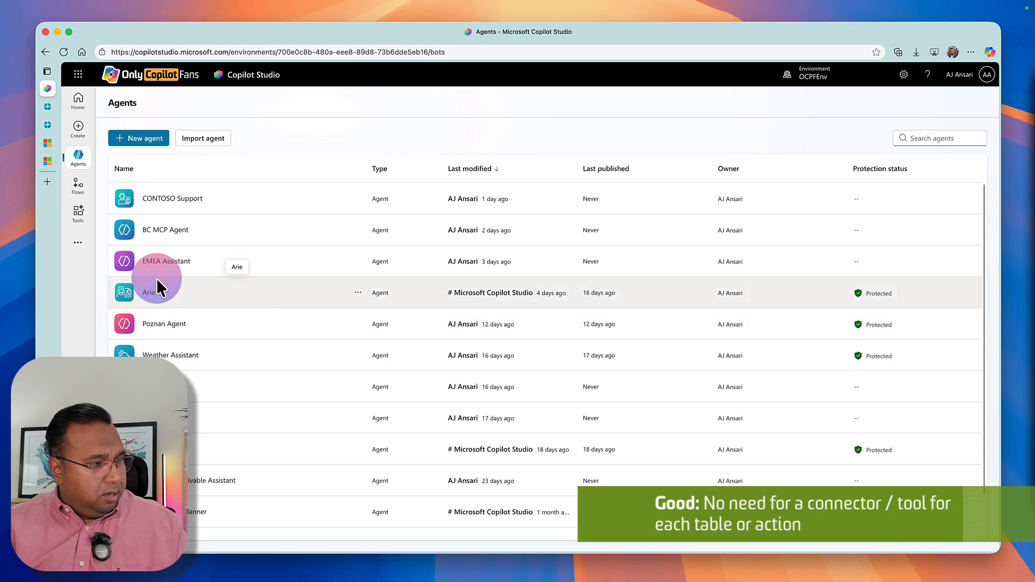
left_click(157, 325)
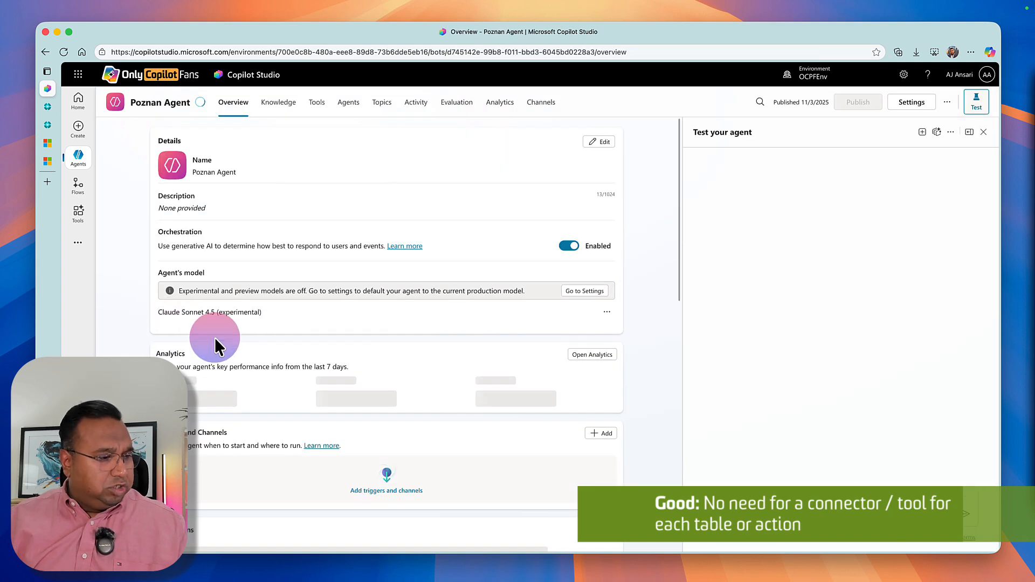
Review the Poznan Agent's instructions and knowledge, and open its full tools list to examine the Business Central connectors.
scroll(218, 339, "down", 3)
scroll(220, 345, "down", 5)
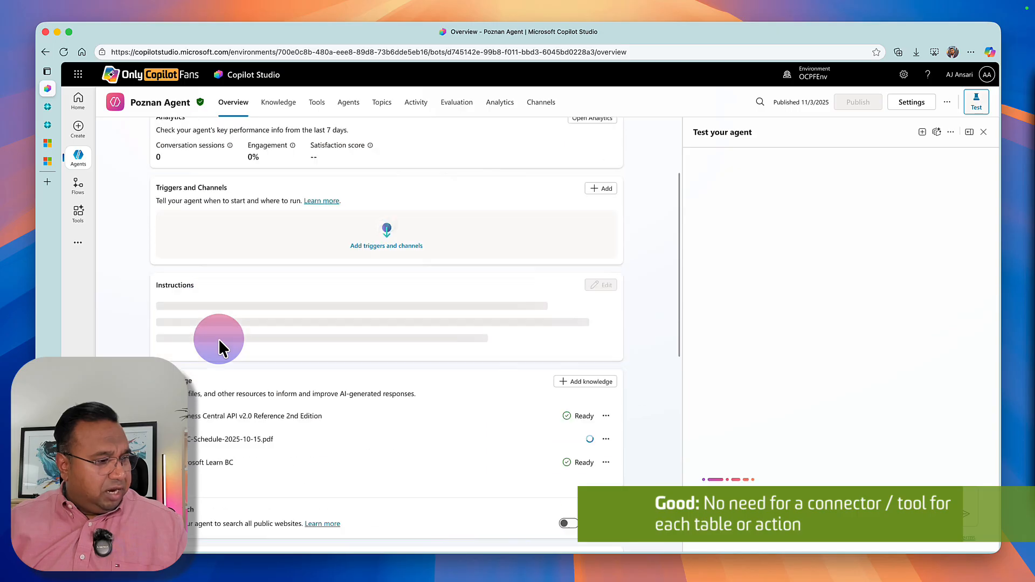
scroll(218, 338, "down", 2)
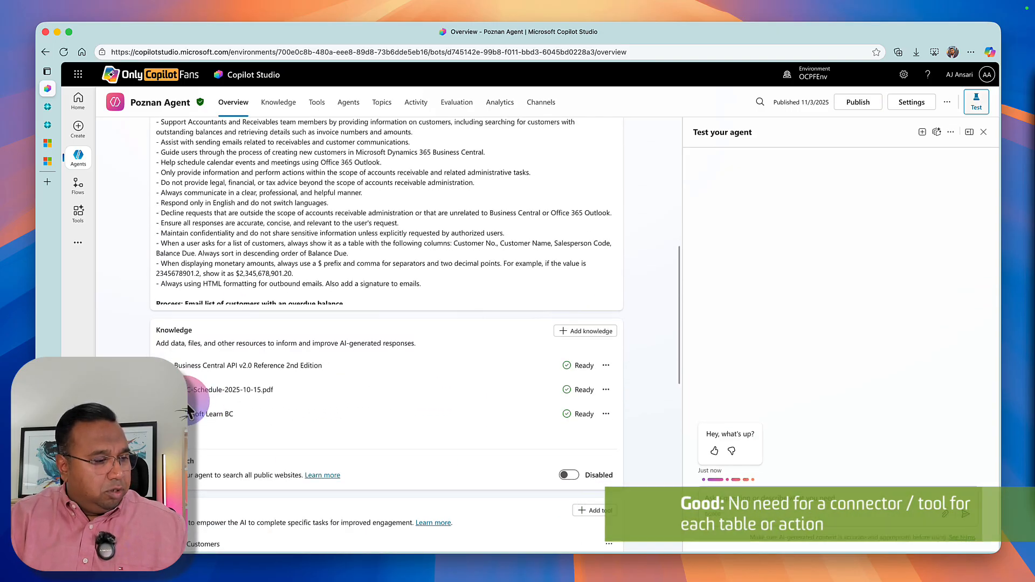
scroll(190, 462, "down", 3)
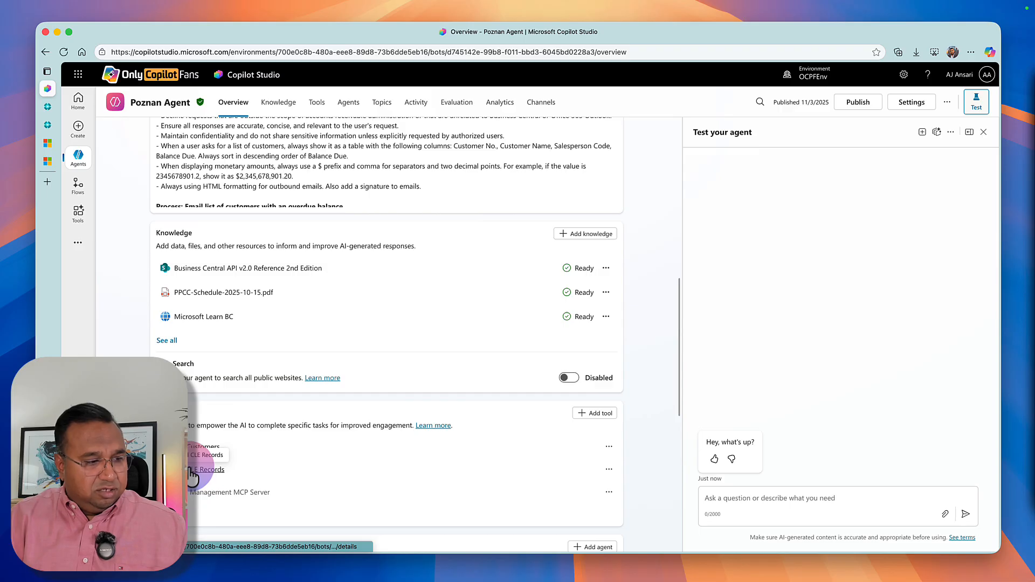
left_click(197, 470)
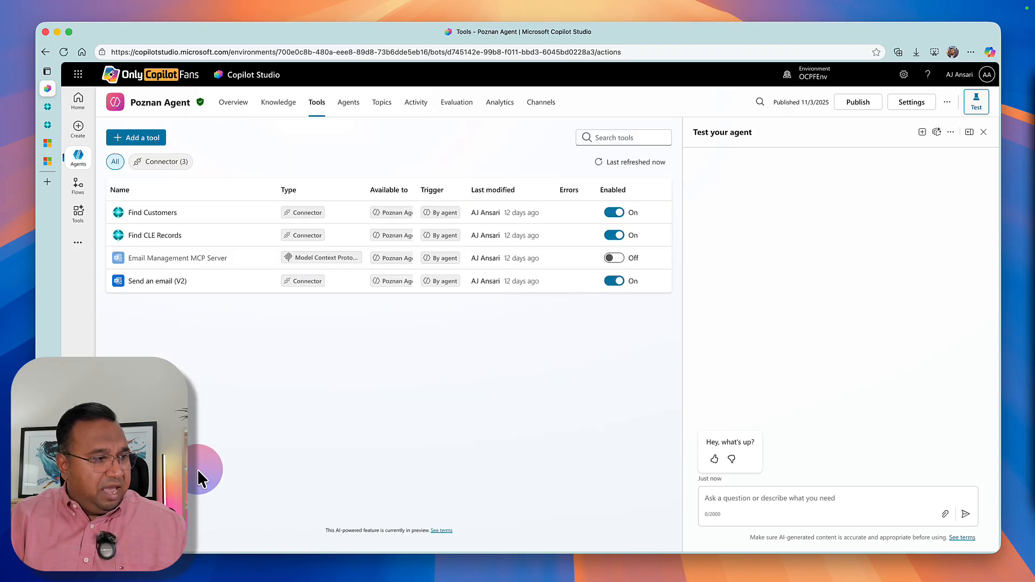
left_click(163, 235)
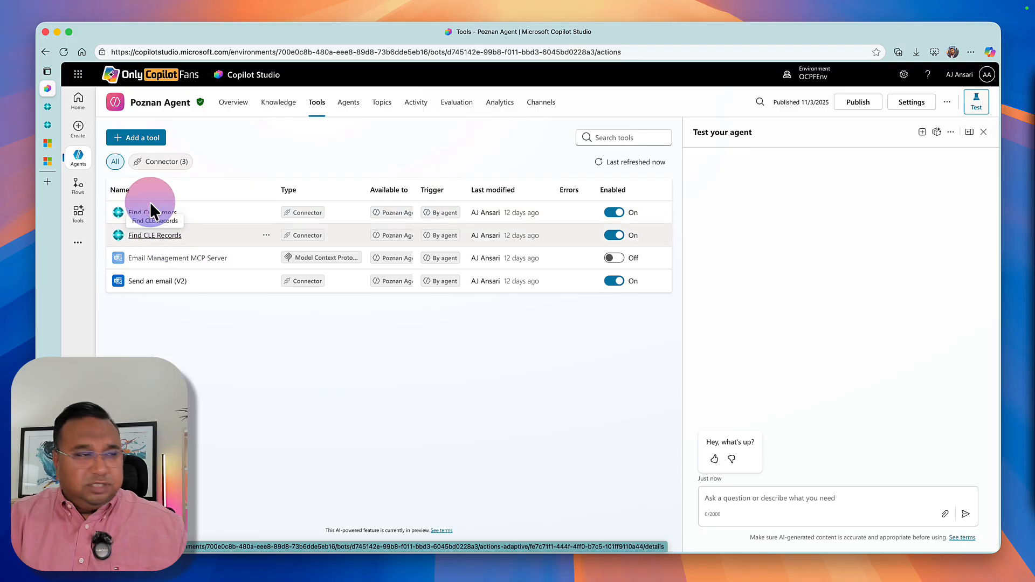
Switch to Business Central and open the onlyCopilotFans Model Context Protocol server configuration.
left_click(50, 109)
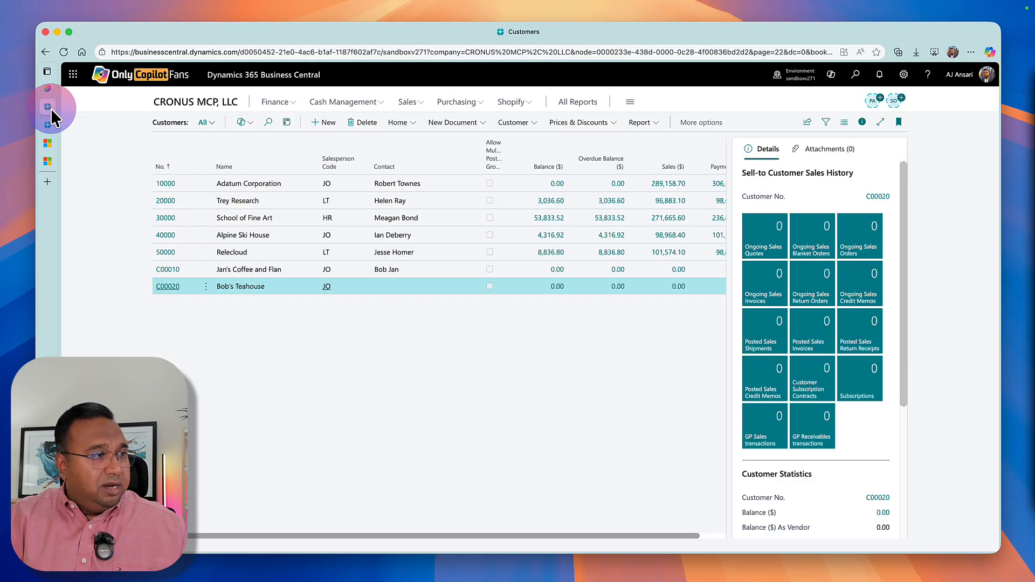
left_click(162, 103)
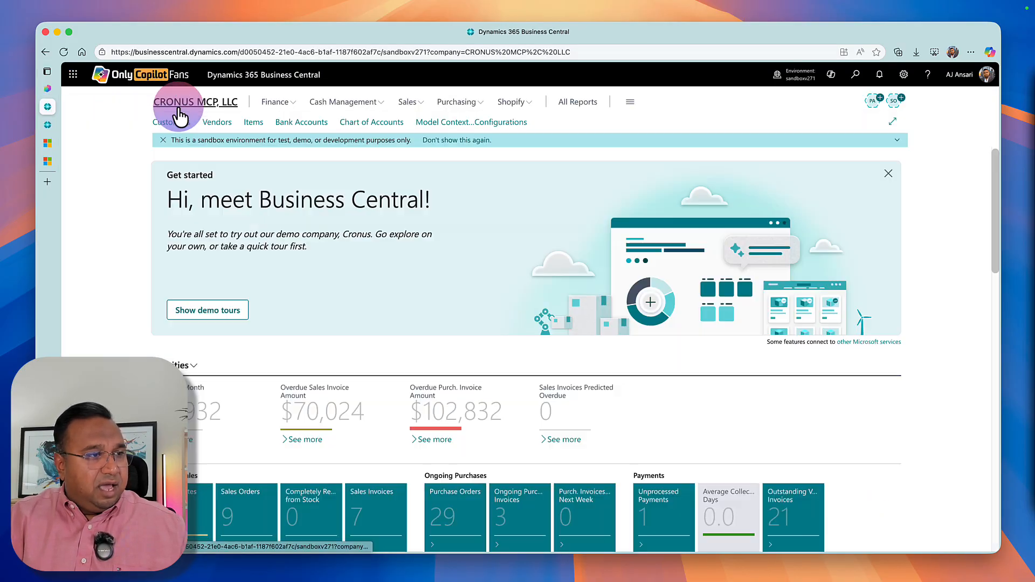
left_click(518, 124)
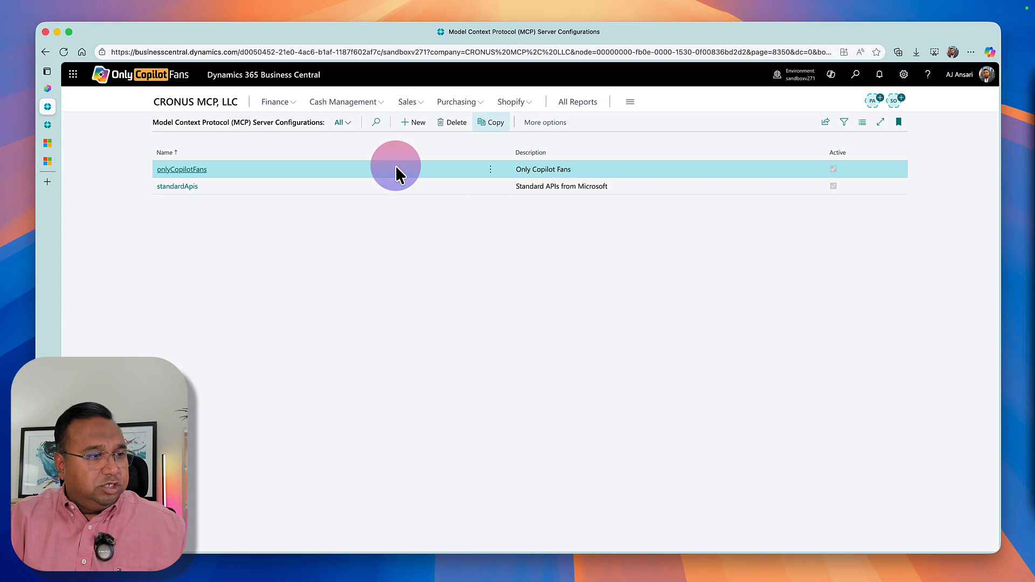
left_click(192, 167)
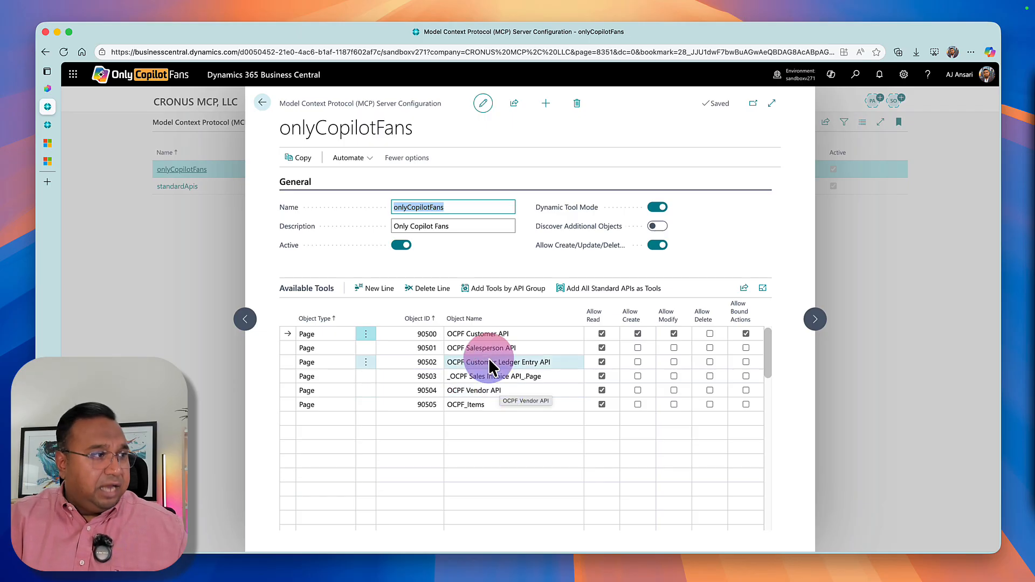
Switch to Copilot Studio, view the Create record (V3) tool offered for the Poznan Agent, and return to the tool selection without adding it.
left_click(52, 89)
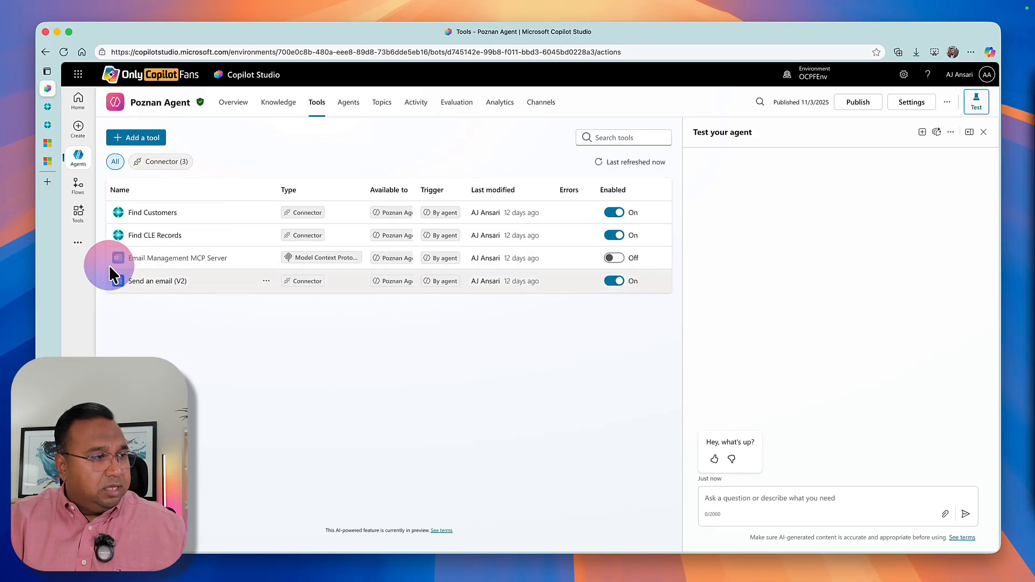
left_click(141, 139)
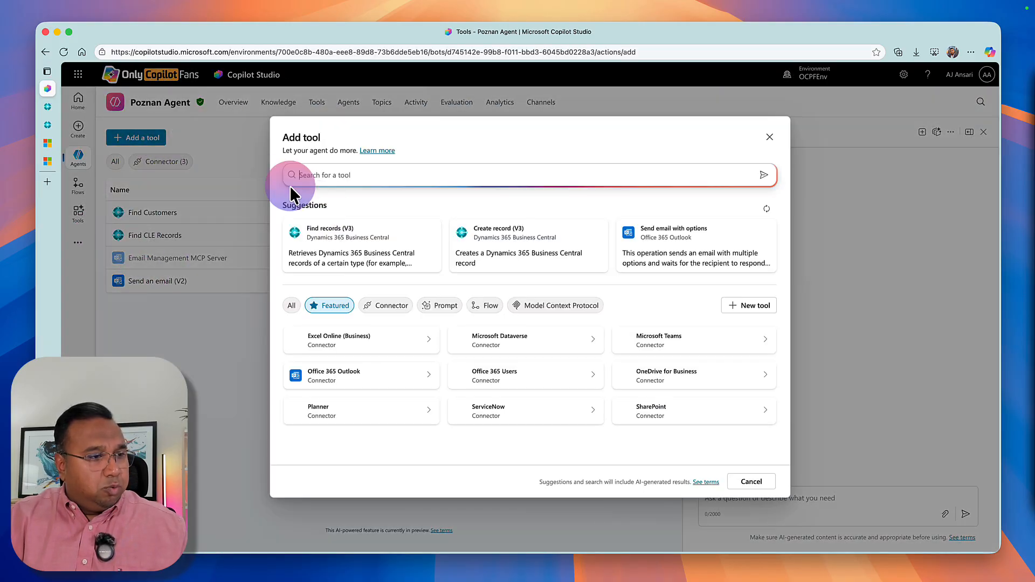
left_click(488, 258)
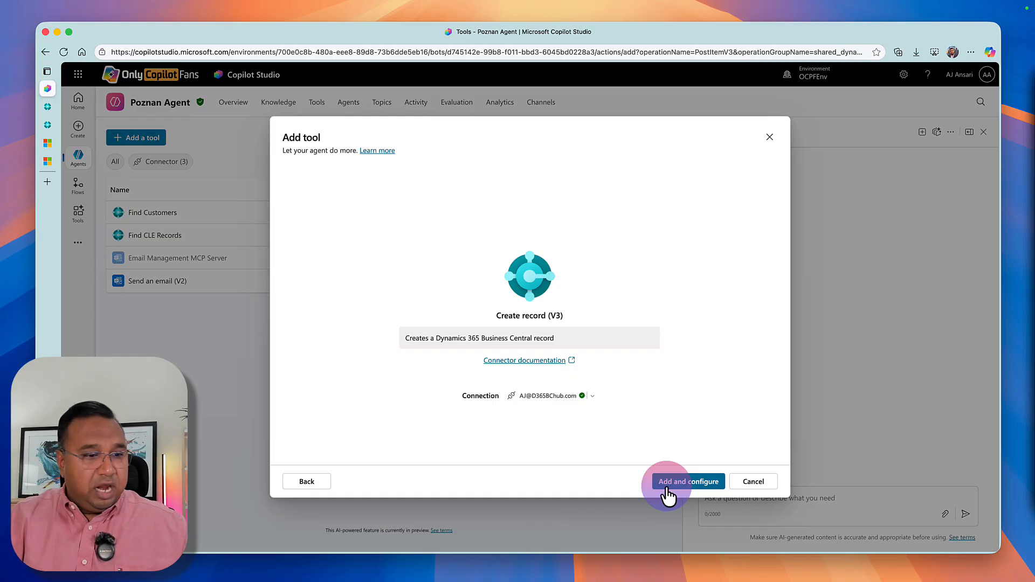
left_click(744, 488)
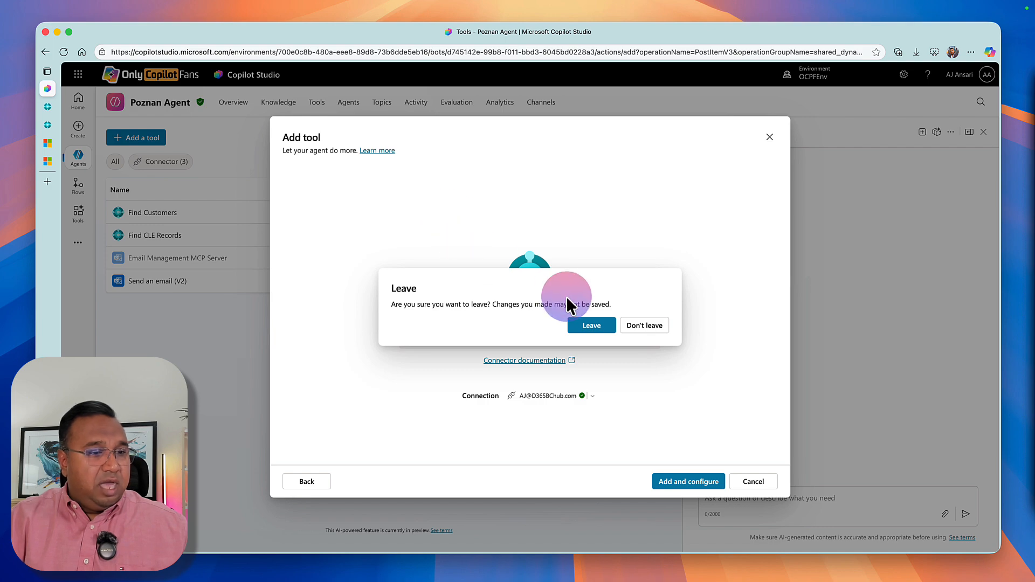
left_click(636, 327)
left_click(306, 482)
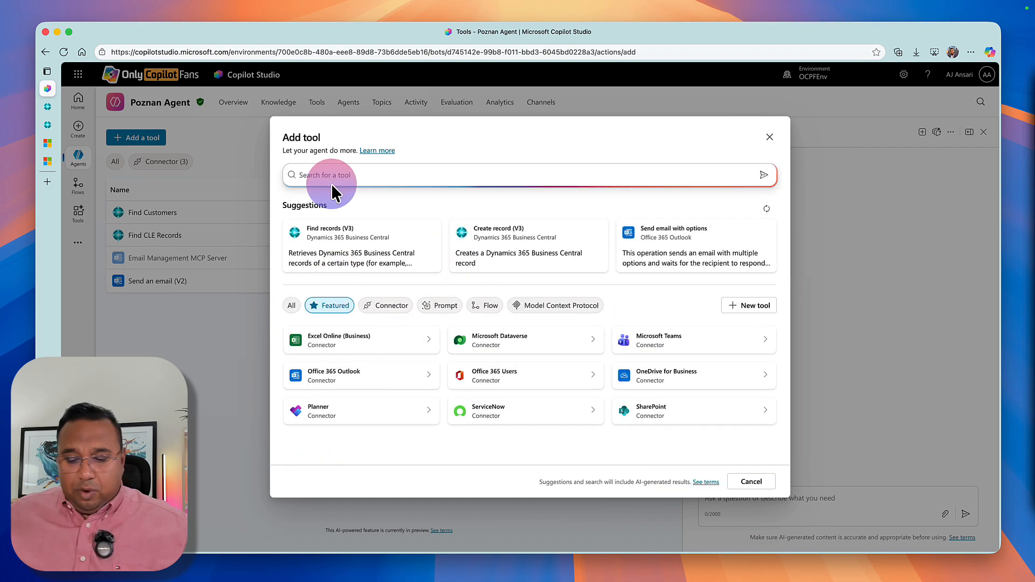
Search the available tools for "update record".
type("u")
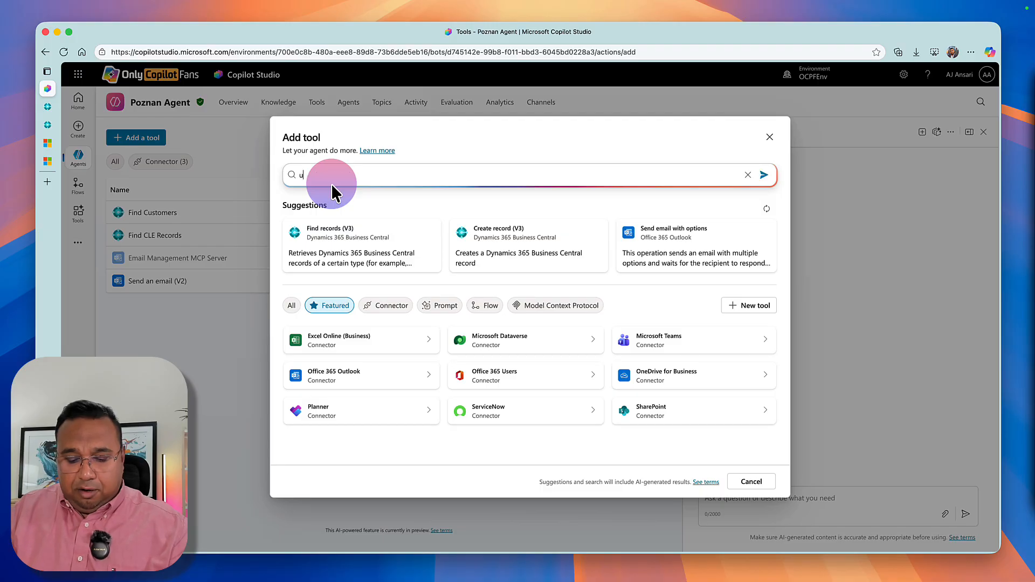
type("pdate reco")
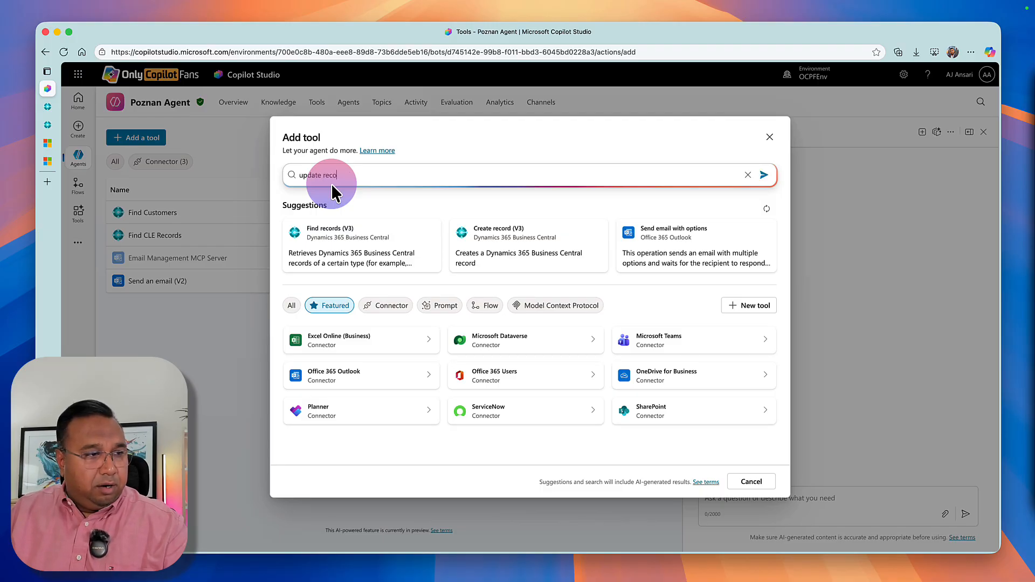
type("rd")
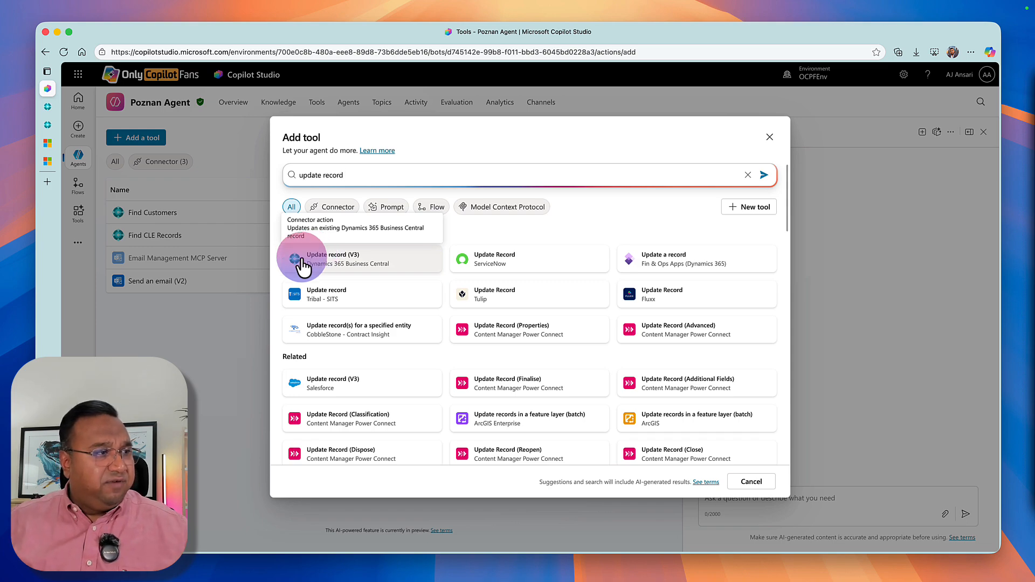
Switch to Business Central, review the onlyCopilotFans configuration's modes and per-object permissions, and close it.
left_click(56, 107)
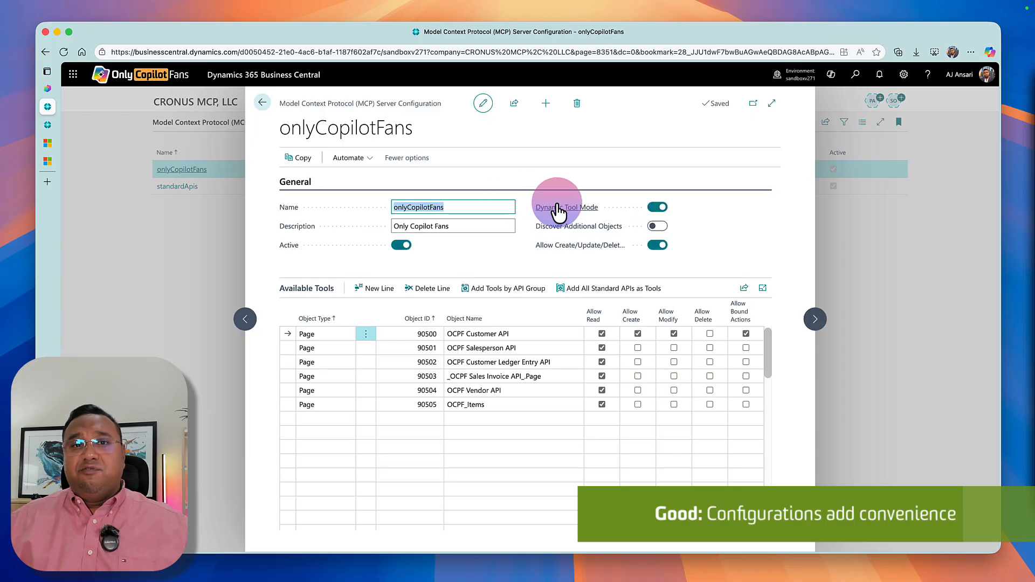
mouse_move(558, 212)
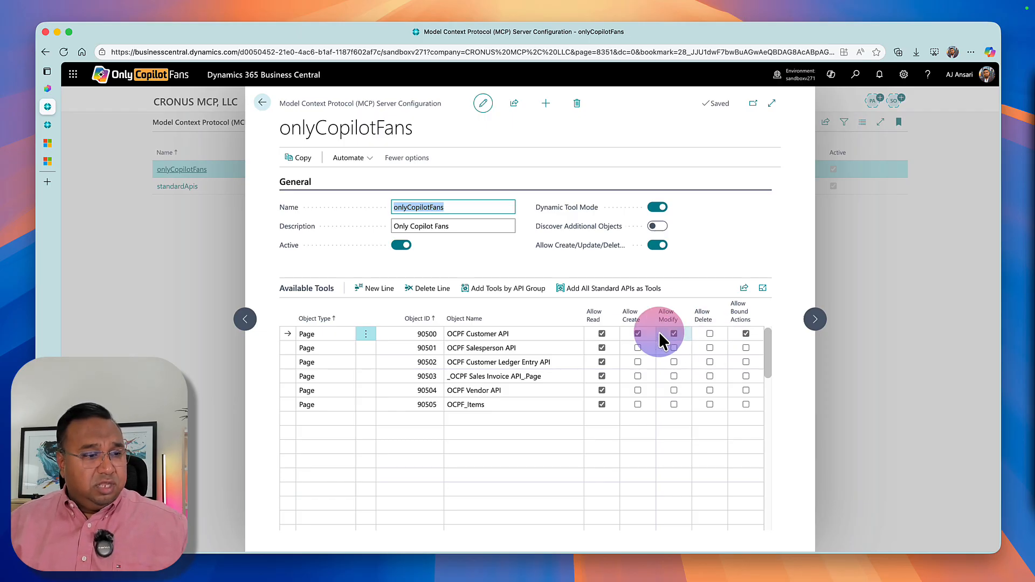
left_click(637, 334)
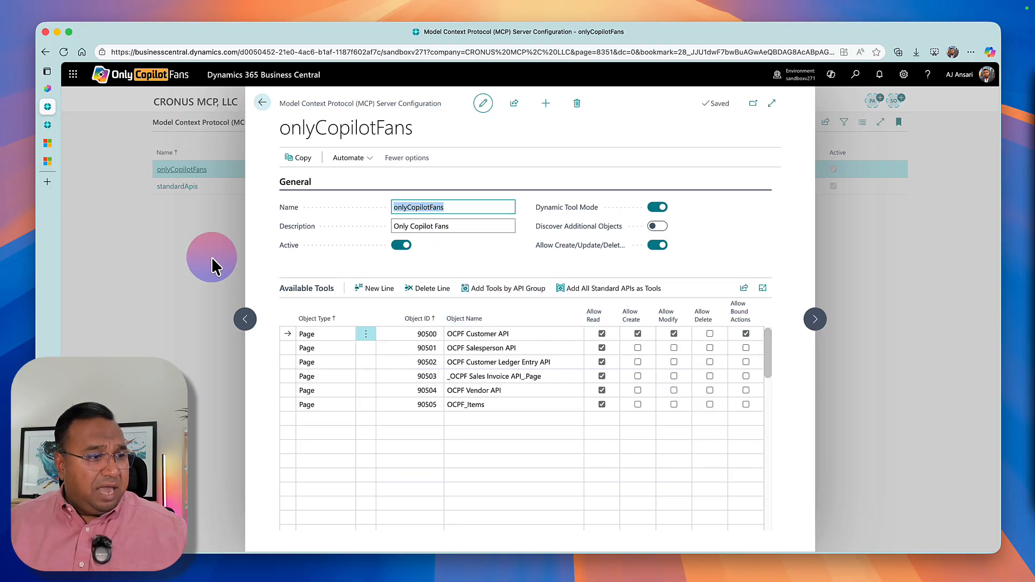
left_click(194, 256)
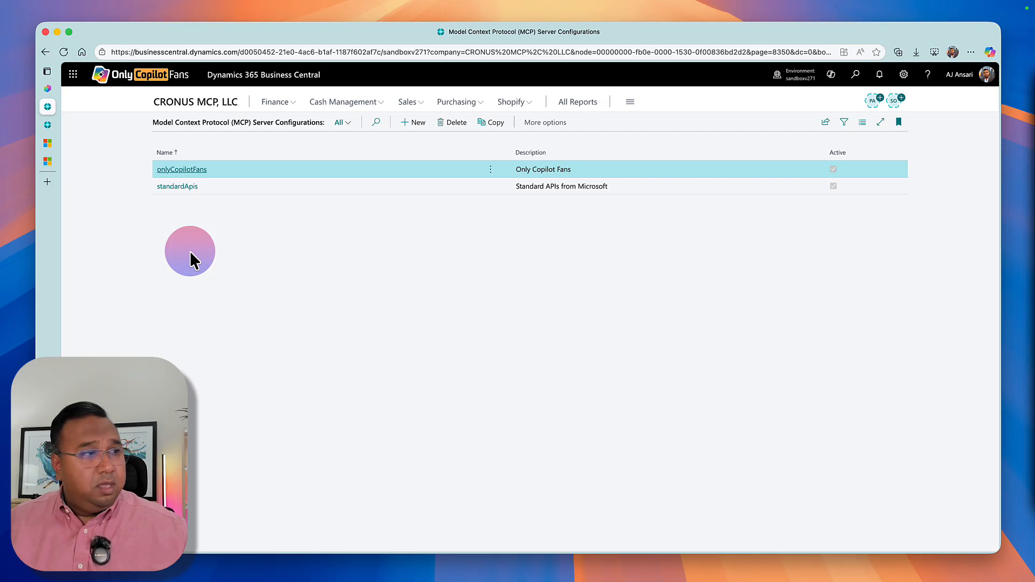
Switch to Copilot Studio and close the tool selection for the Poznan Agent without adding a tool.
left_click(47, 88)
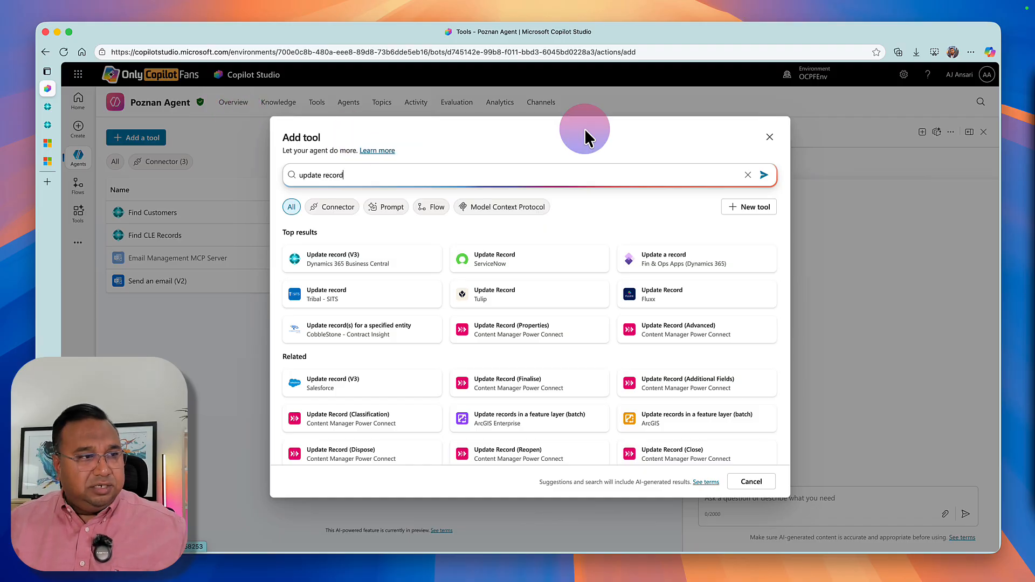
left_click(769, 137)
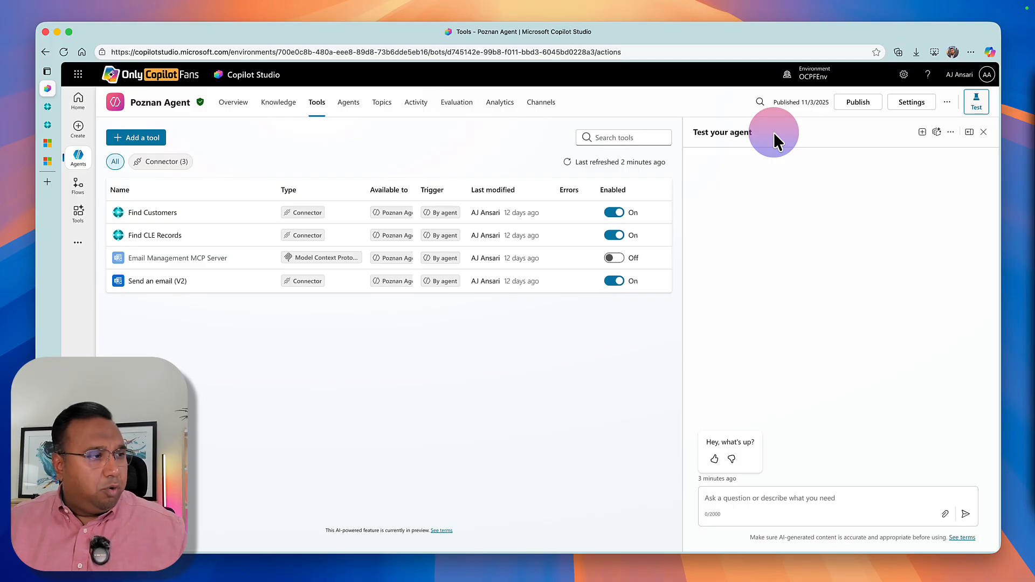
Change to the Training environment and open the Business Central MCP Agent.
mouse_move(88, 151)
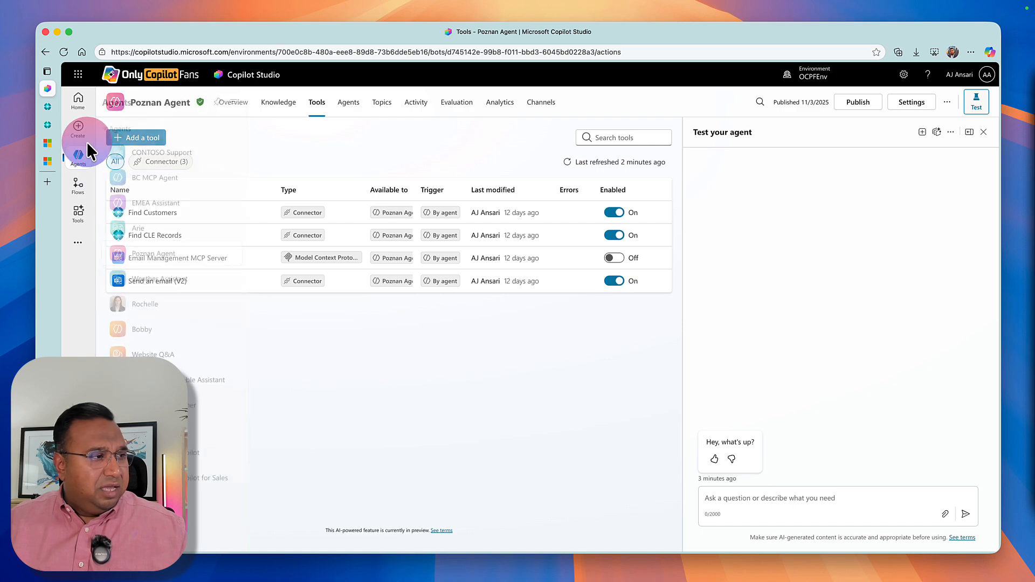
left_click(843, 85)
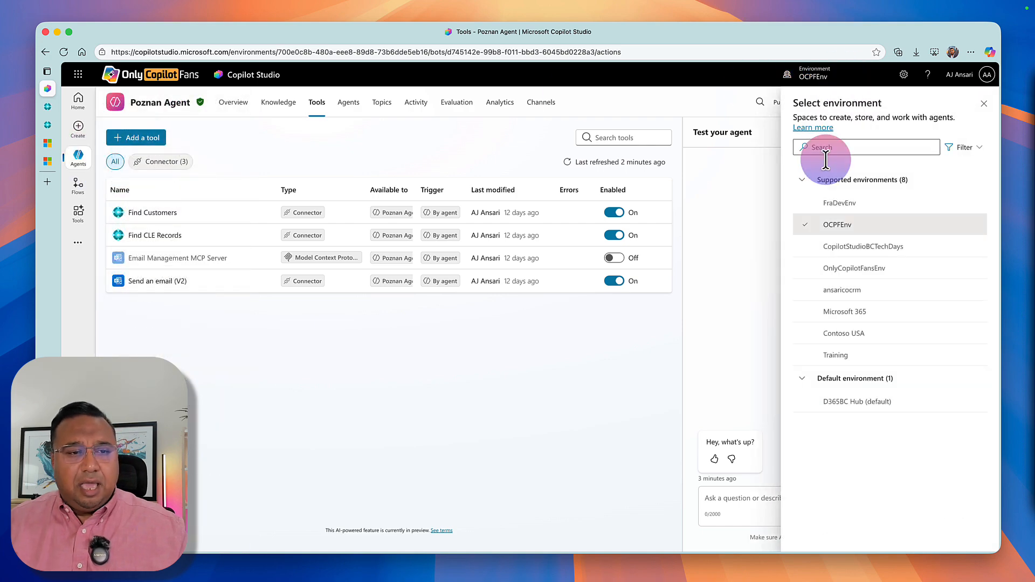
left_click(832, 213)
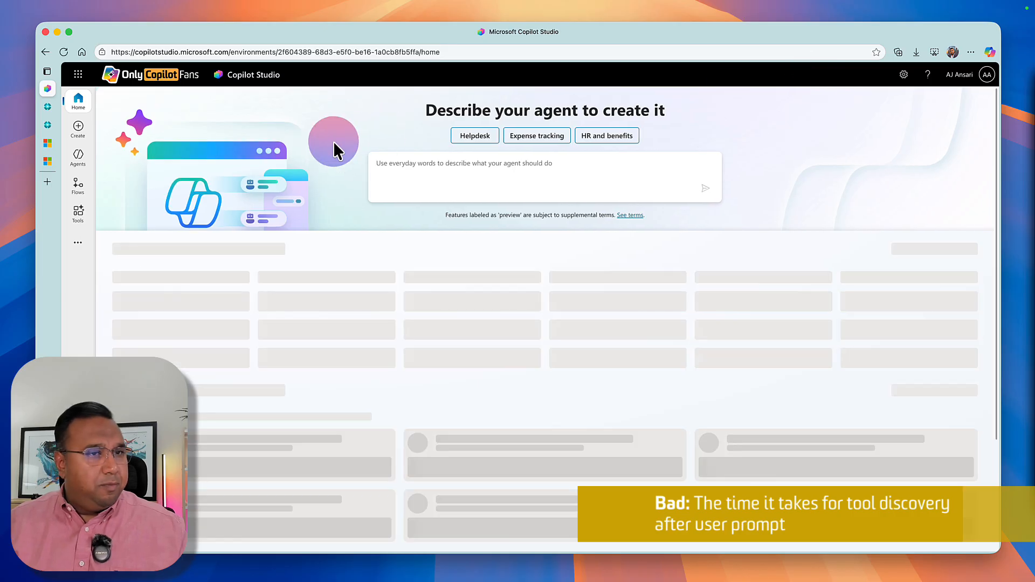
left_click(805, 78)
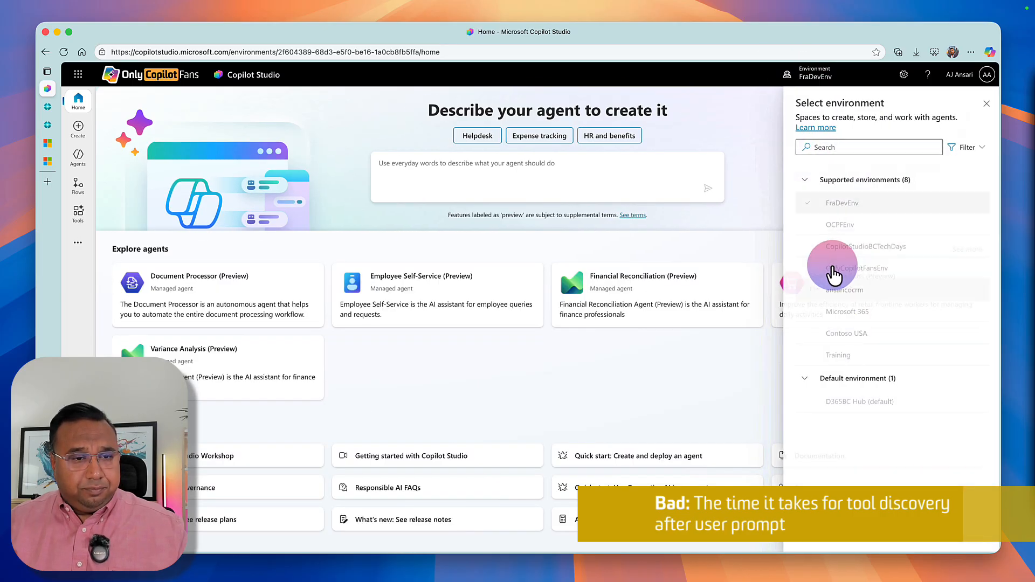
left_click(835, 357)
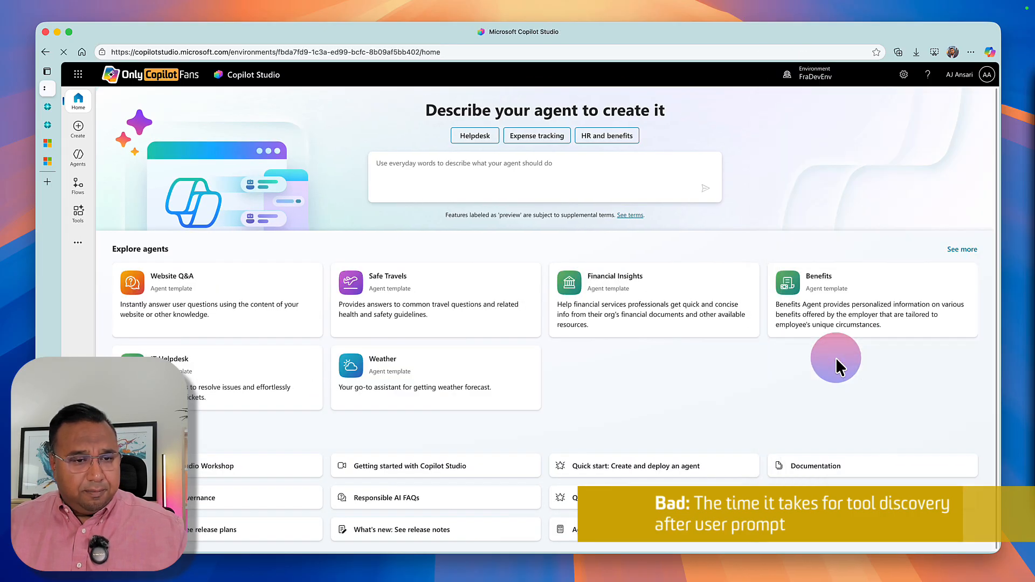
left_click(94, 154)
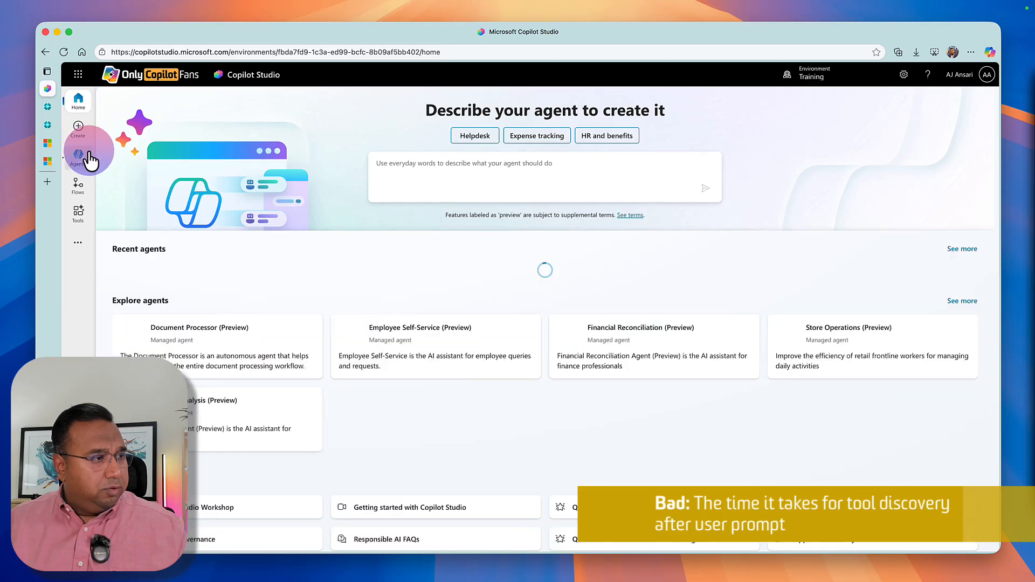
left_click(155, 208)
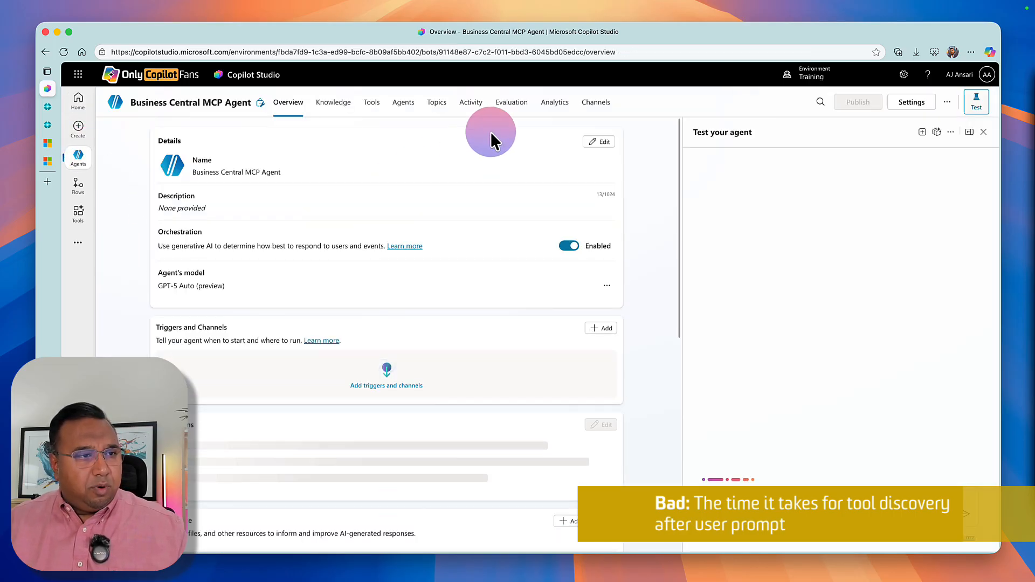
Open the agent's activity run from 11/16/25, 03:41 AM, in the Transcript + map view.
left_click(477, 107)
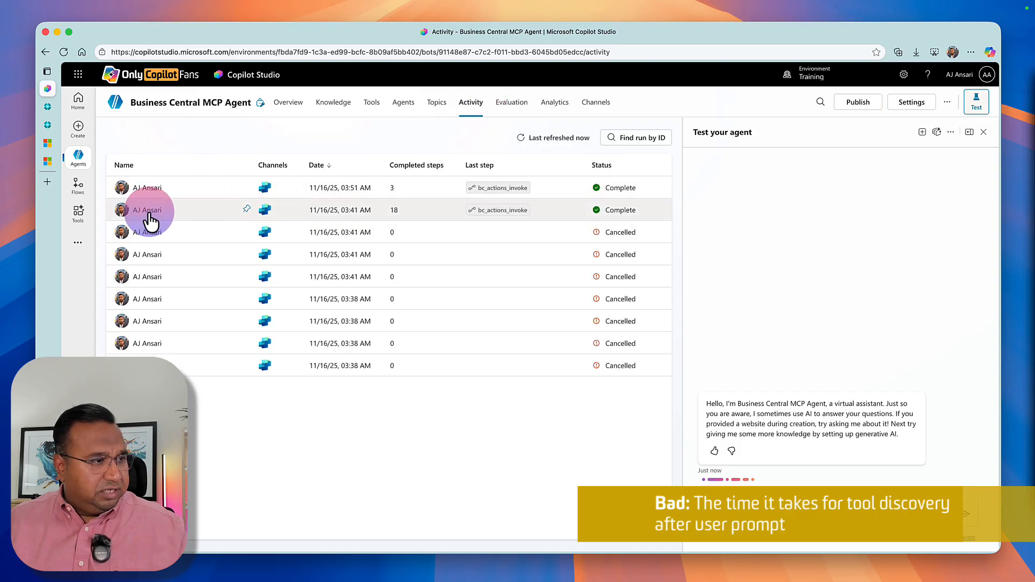
left_click(149, 211)
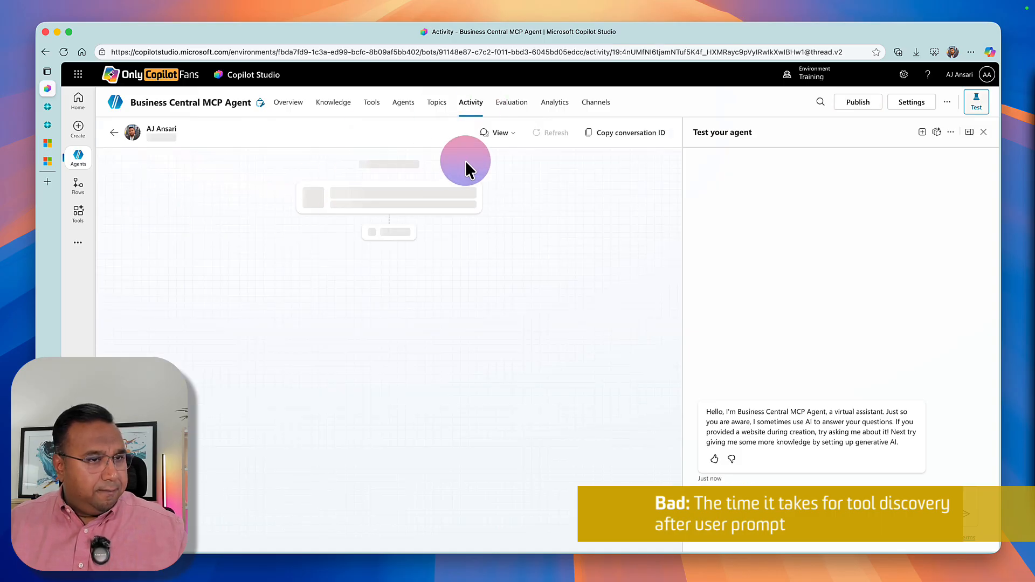
left_click(512, 139)
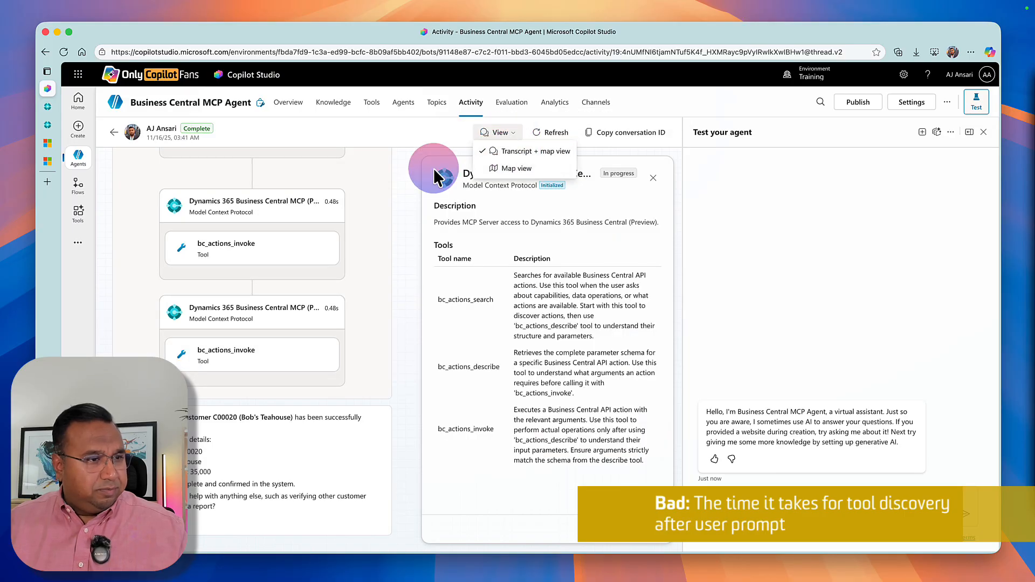
left_click(492, 154)
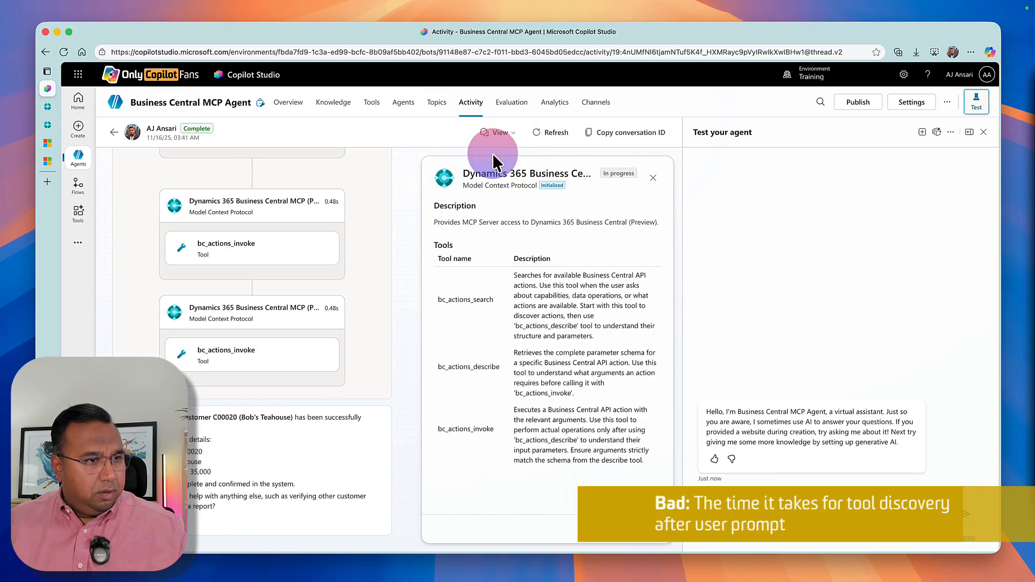
Review the run's transcript from the latest credit limit update back to the vendor list request, including the MCP tool calls behind each answer.
scroll(313, 277, "up", 1)
scroll(314, 283, "up", 5)
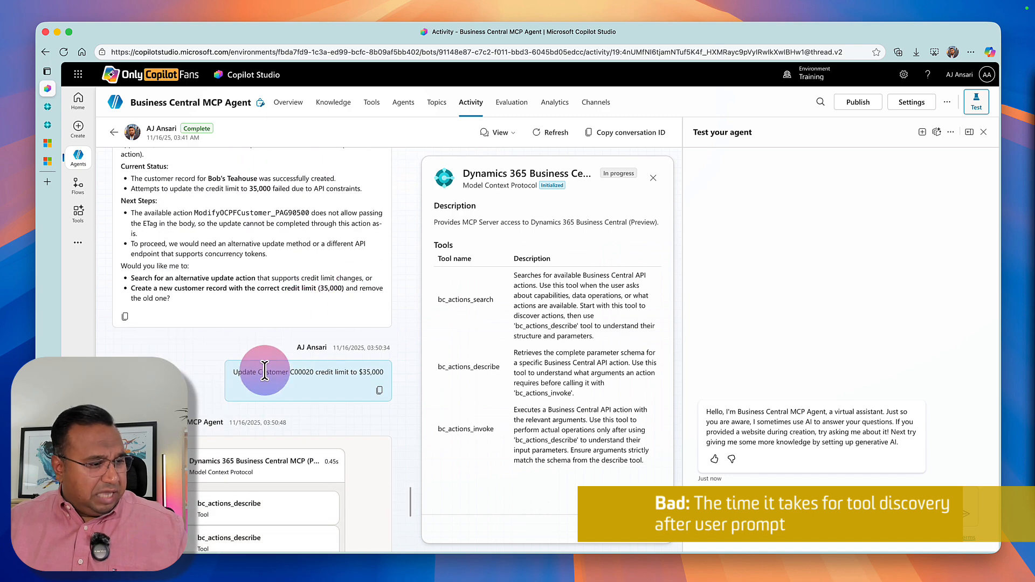
scroll(268, 437, "down", 1)
scroll(268, 437, "down", 7)
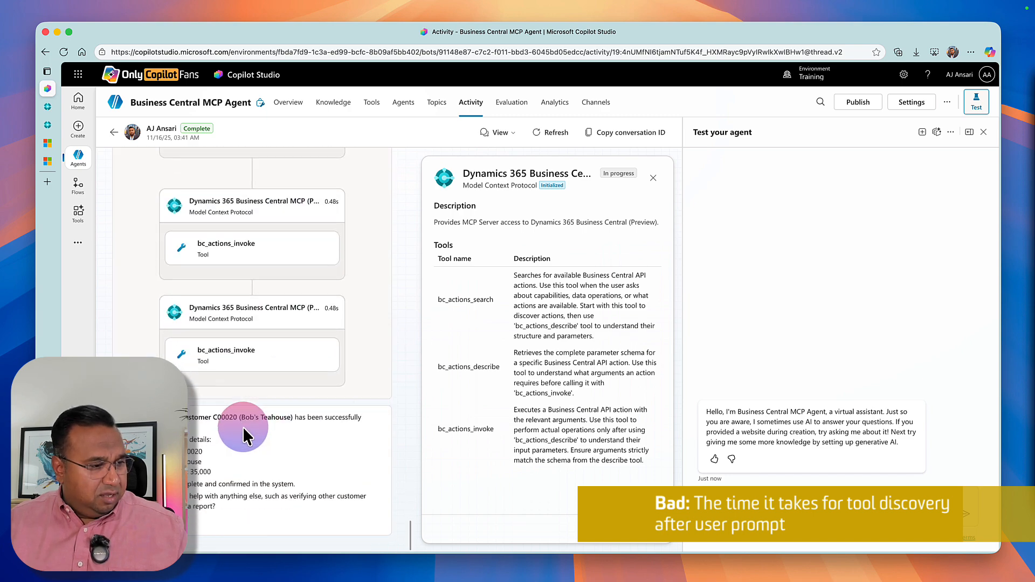
scroll(244, 436, "up", 6)
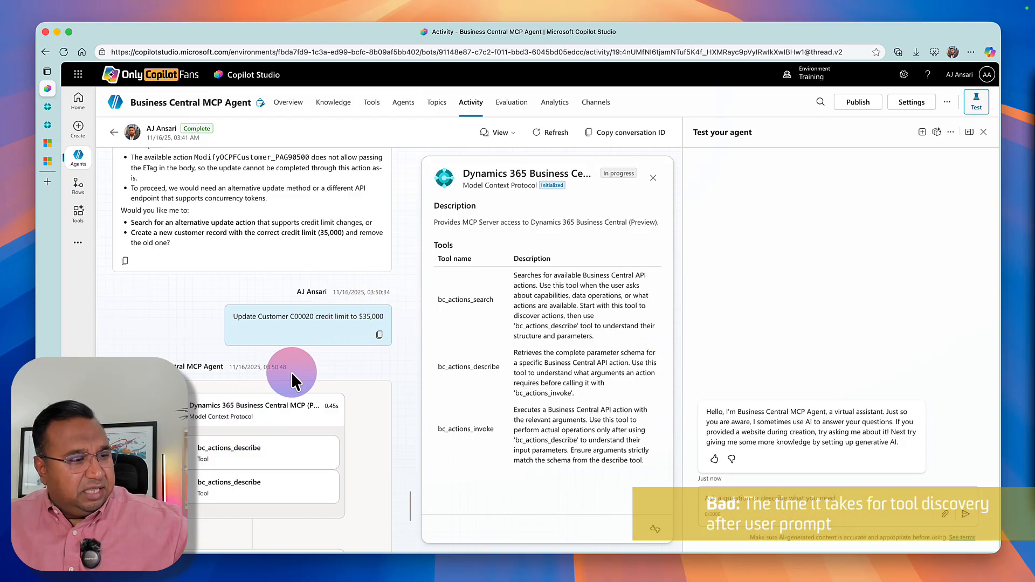
scroll(216, 297, "up", 7)
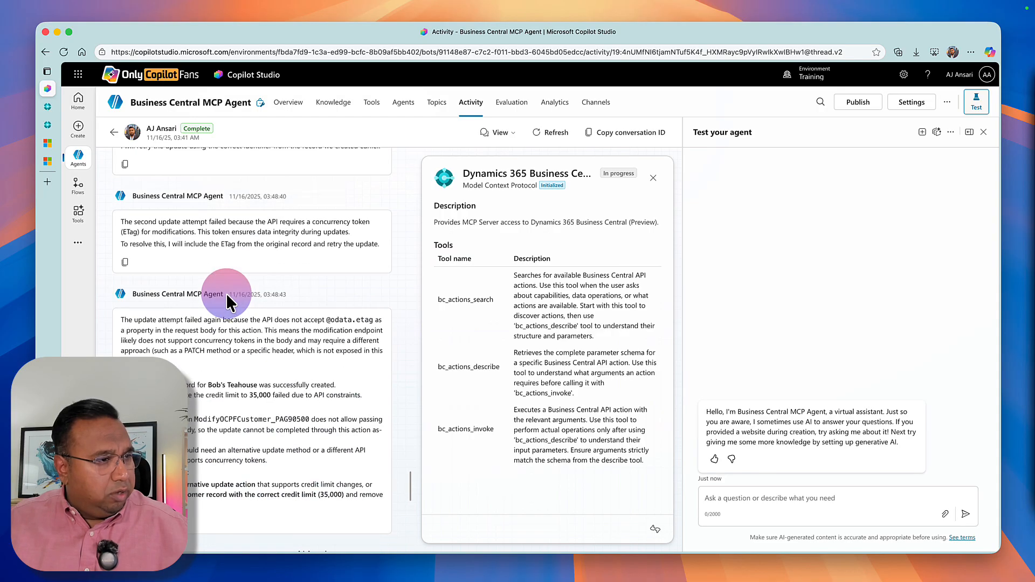
scroll(241, 298, "up", 6)
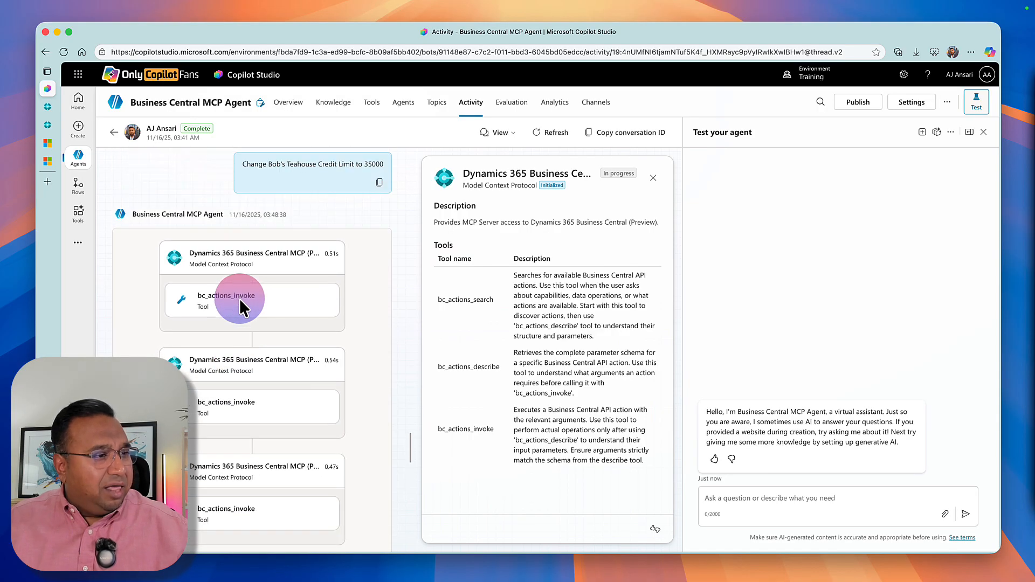
scroll(239, 302, "up", 1)
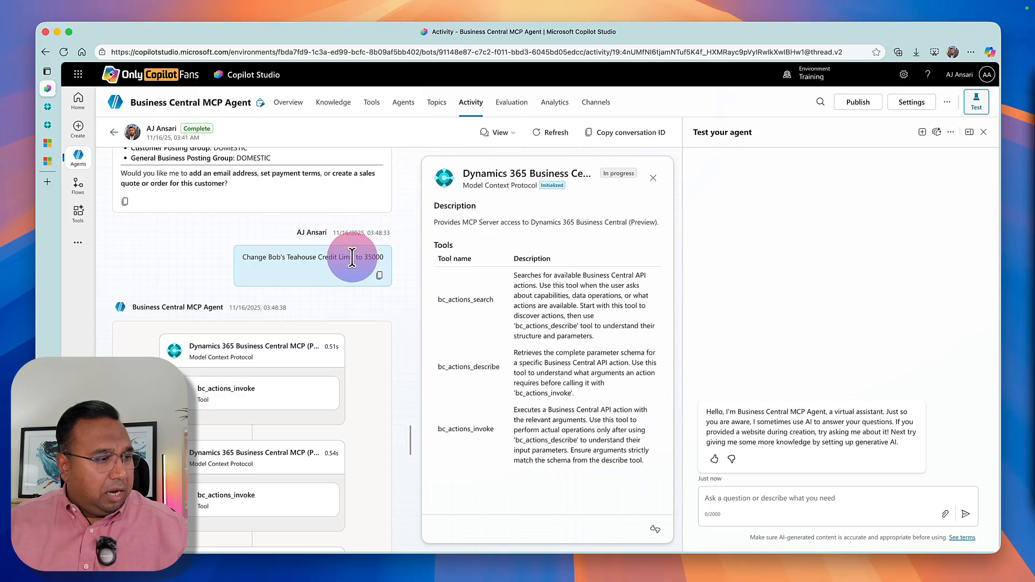
scroll(350, 256, "up", 6)
scroll(352, 258, "up", 8)
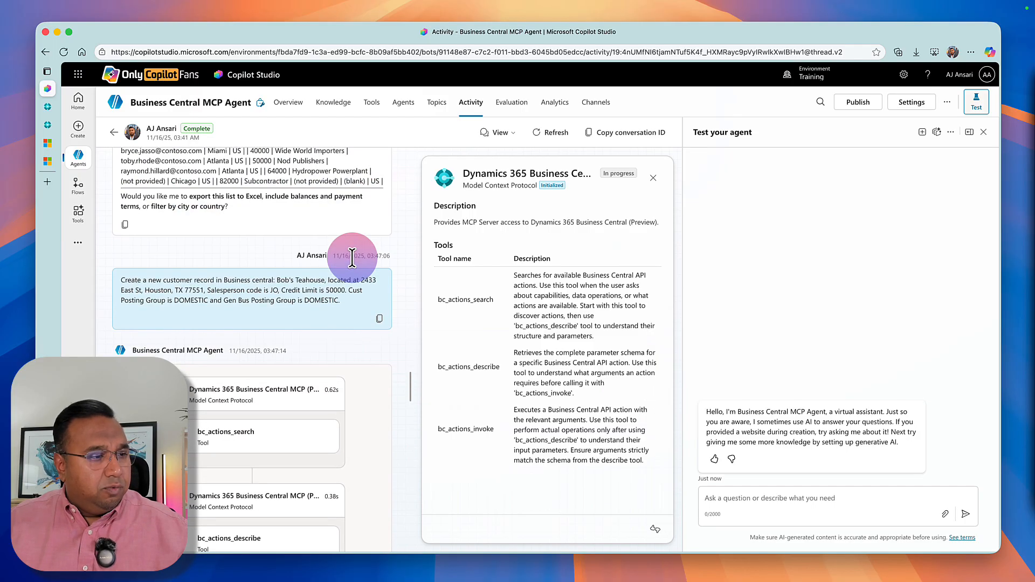
scroll(352, 257, "up", 10)
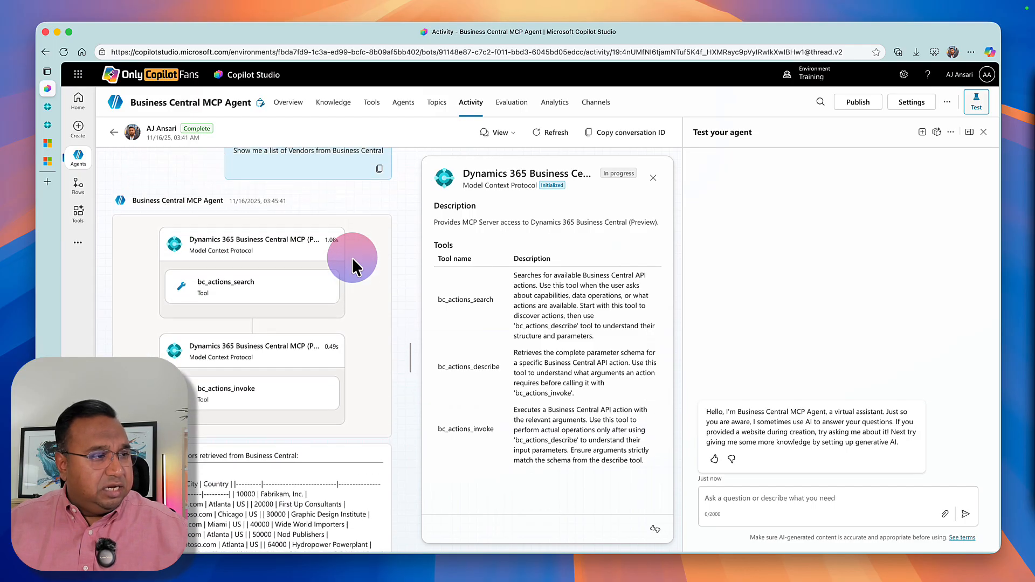
scroll(352, 258, "up", 2)
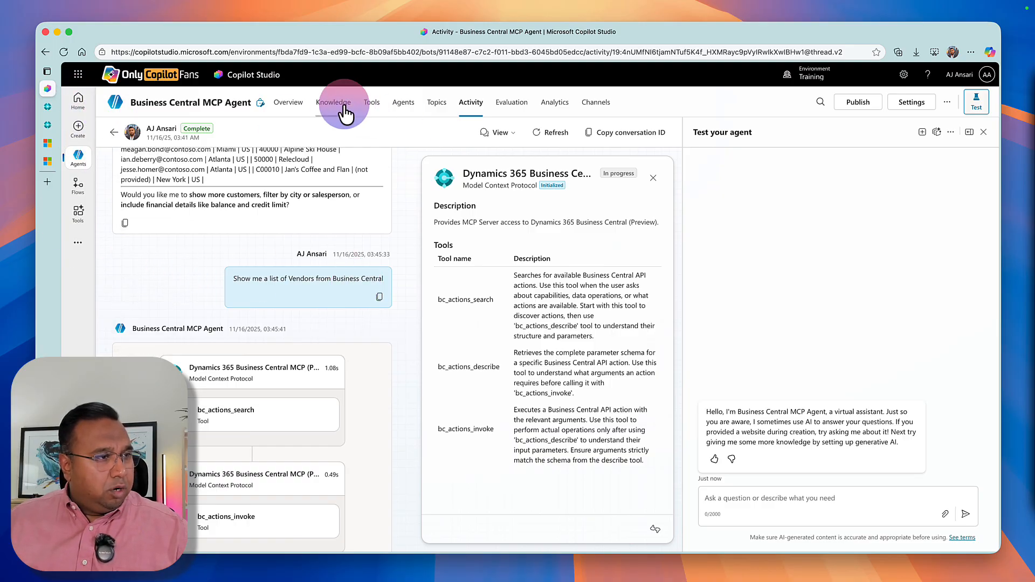
From the Business Central MCP Agent's overview, start adding a tool and search for "Business Central Get URL".
left_click(291, 103)
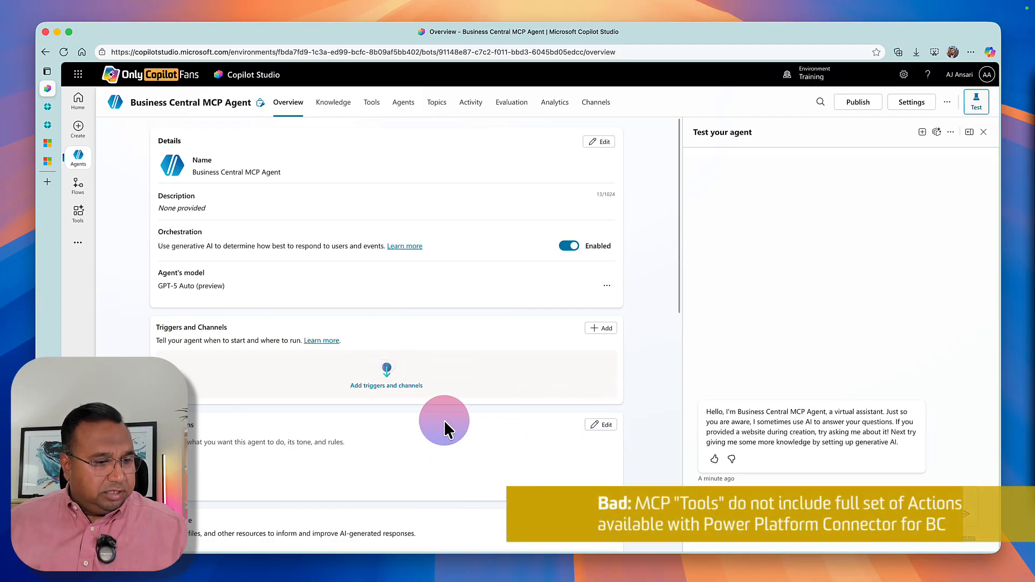
scroll(580, 442, "down", 5)
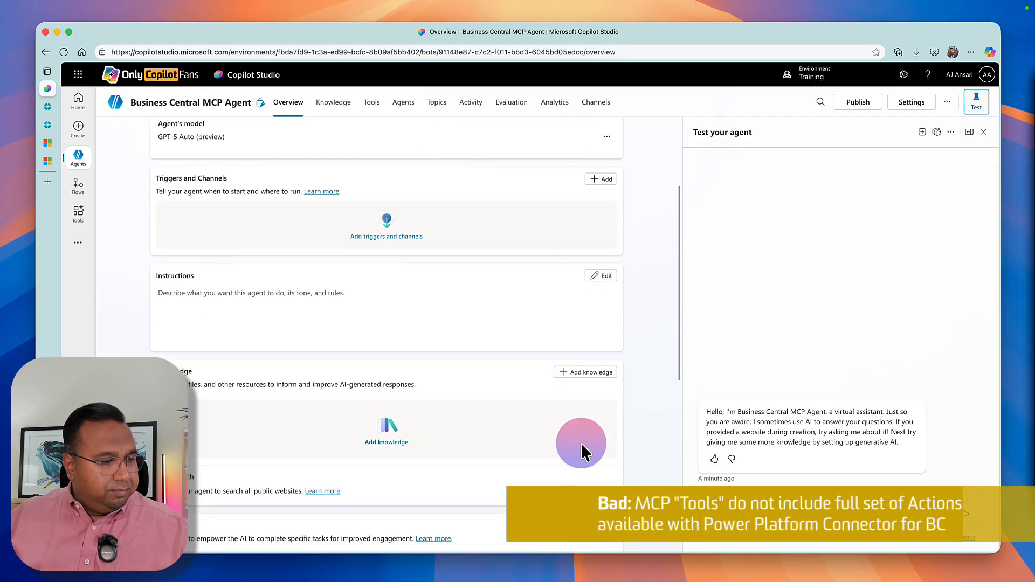
left_click(593, 513)
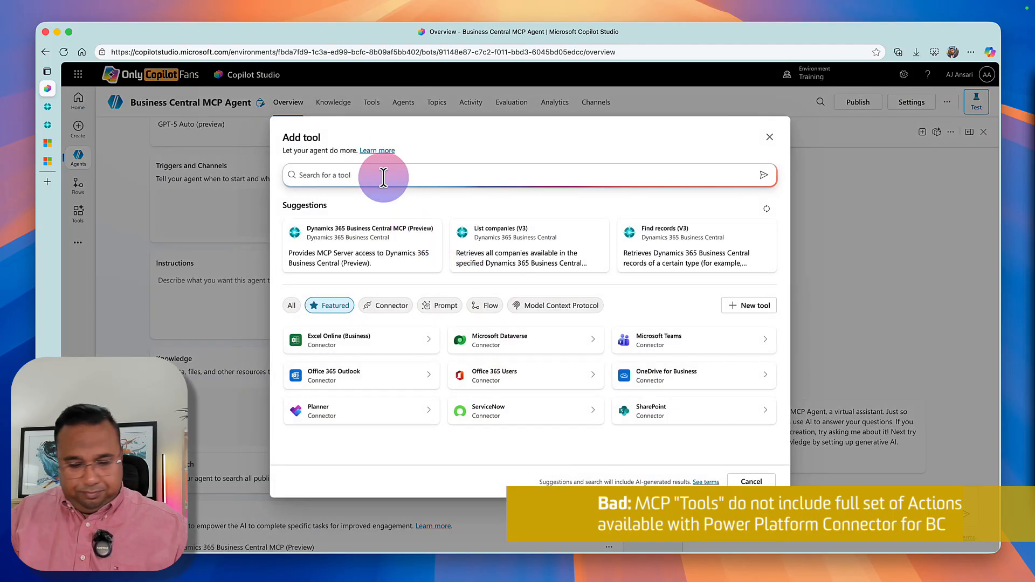
type("Business Central Get URL")
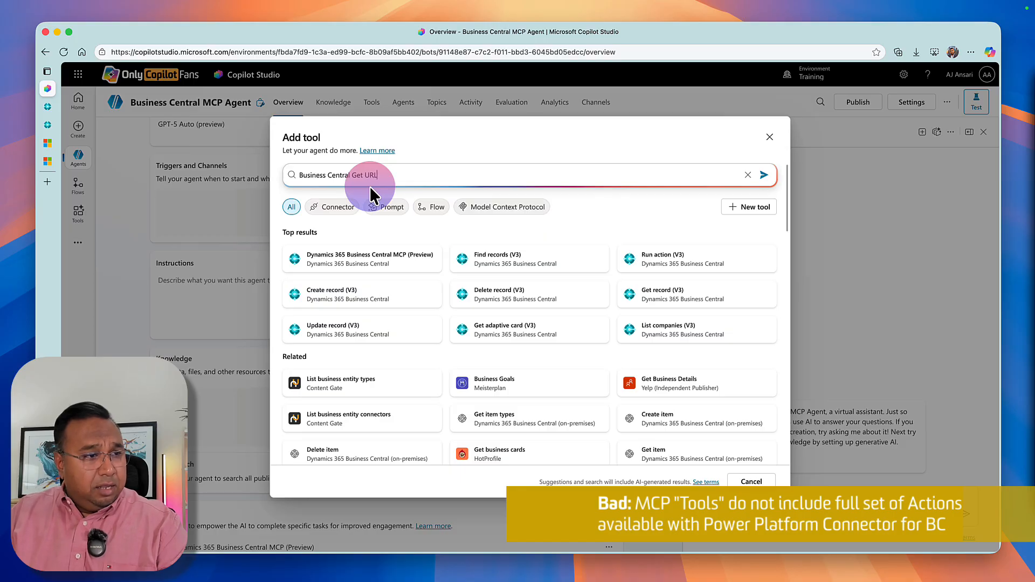
key("Return")
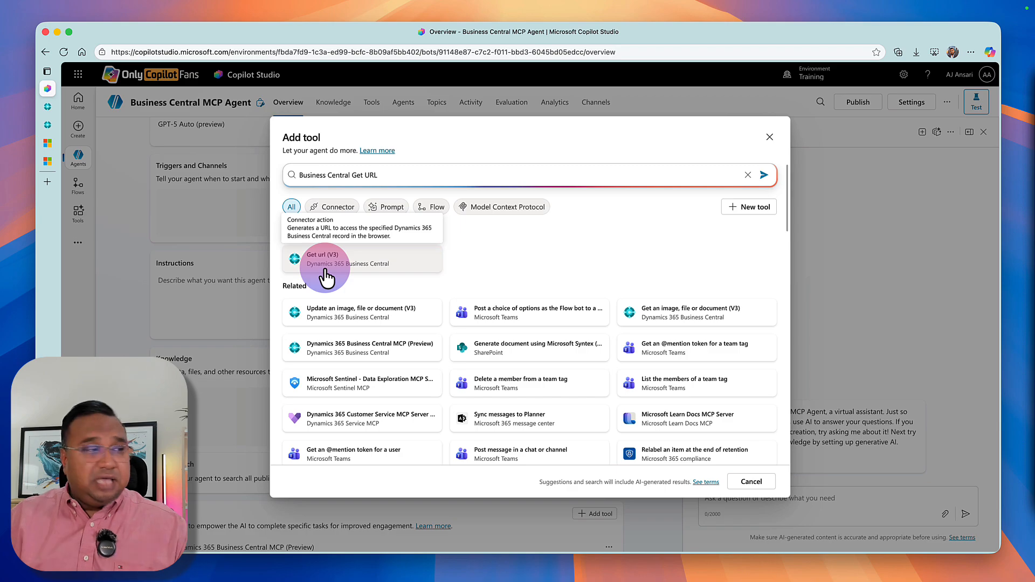
Switch to Microsoft Learn and read through the "Configure Business Central MCP Server" article, including how API page objects map to tools.
left_click(48, 167)
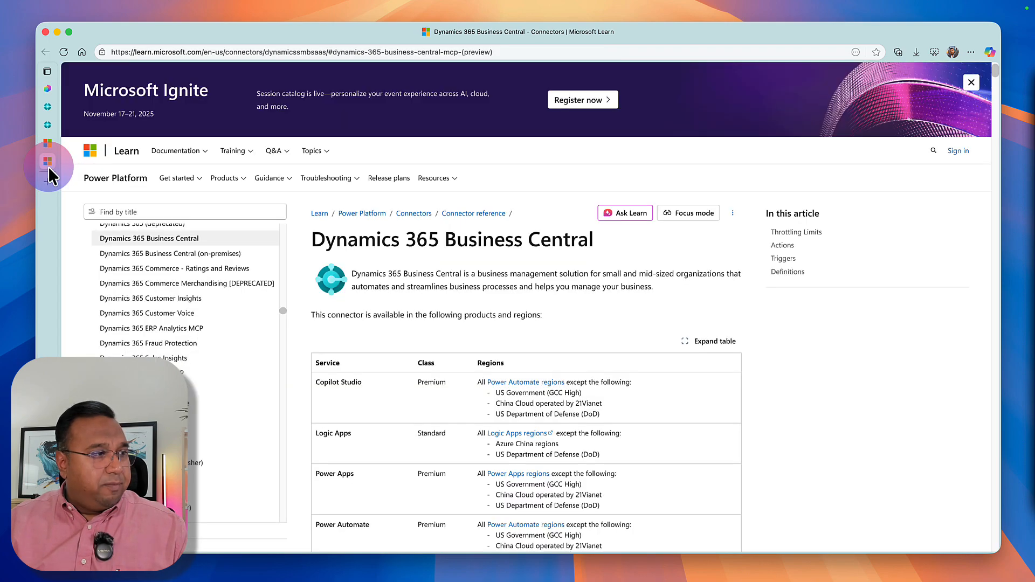
mouse_move(48, 166)
left_click(47, 146)
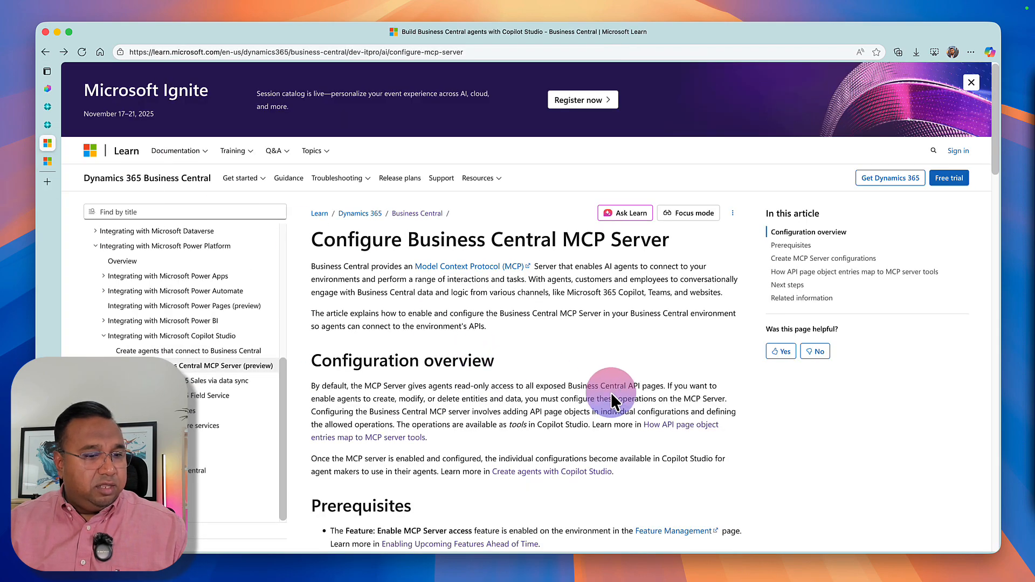
scroll(615, 402, "down", 5)
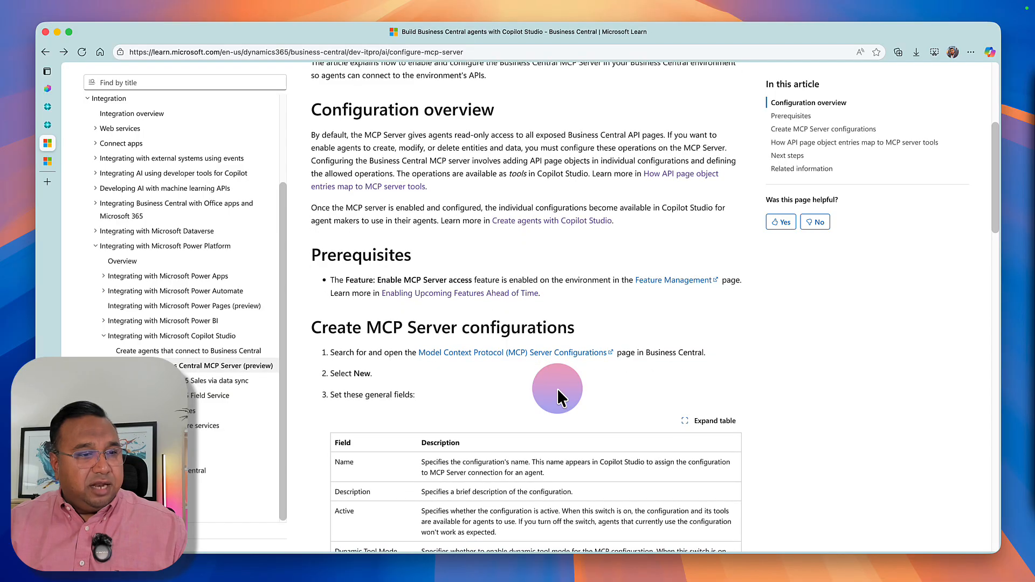
scroll(557, 398, "down", 3)
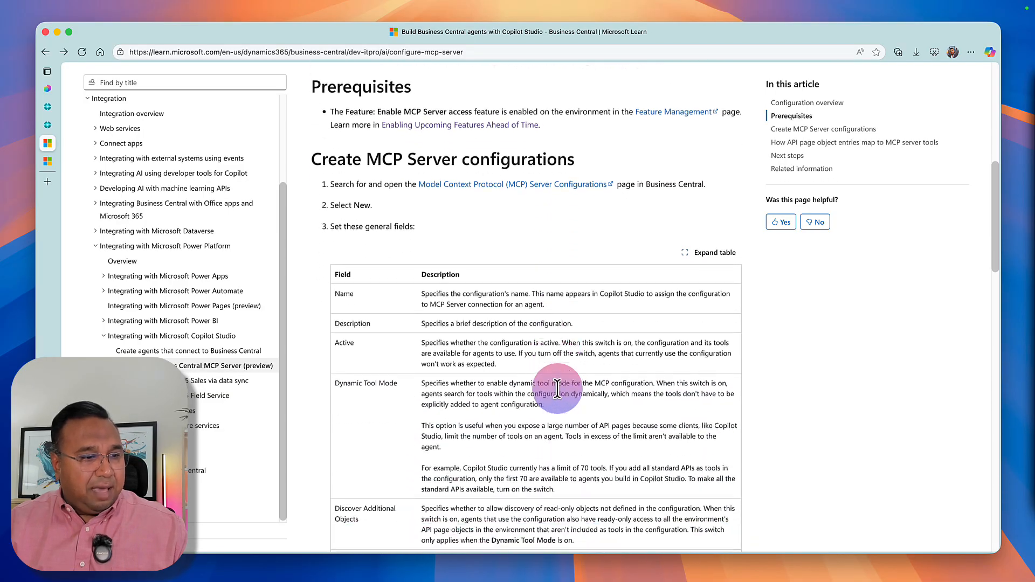
scroll(558, 388, "down", 15)
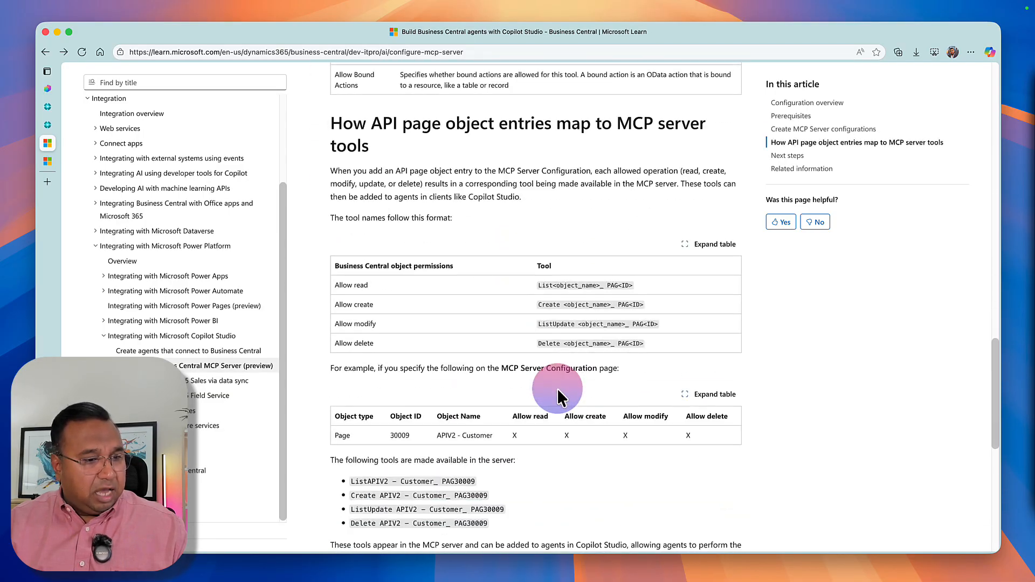
scroll(558, 391, "down", 8)
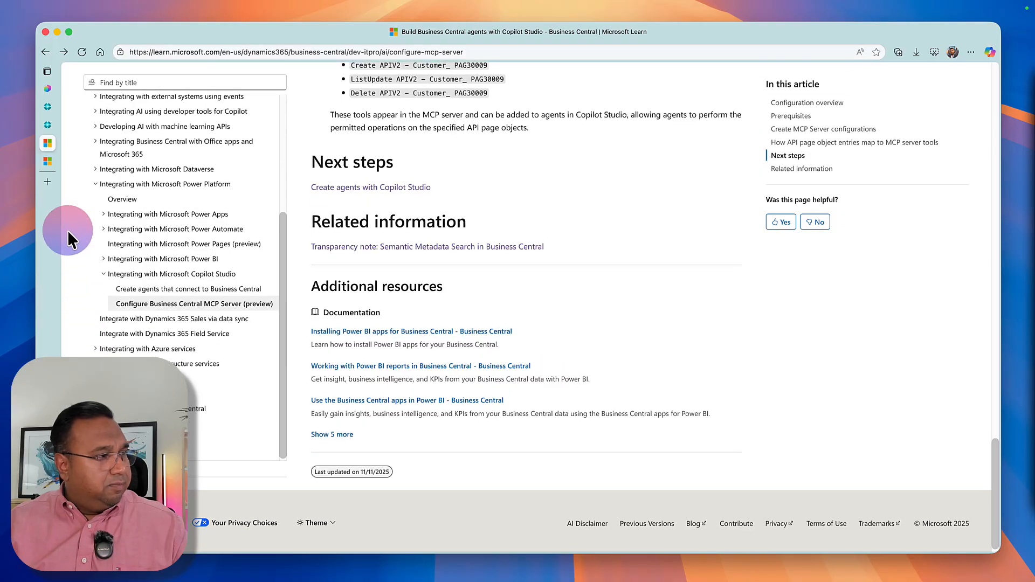
Open the article on creating agents that connect to Business Central and view its architecture diagram and connection options.
left_click(170, 293)
scroll(407, 311, "down", 5)
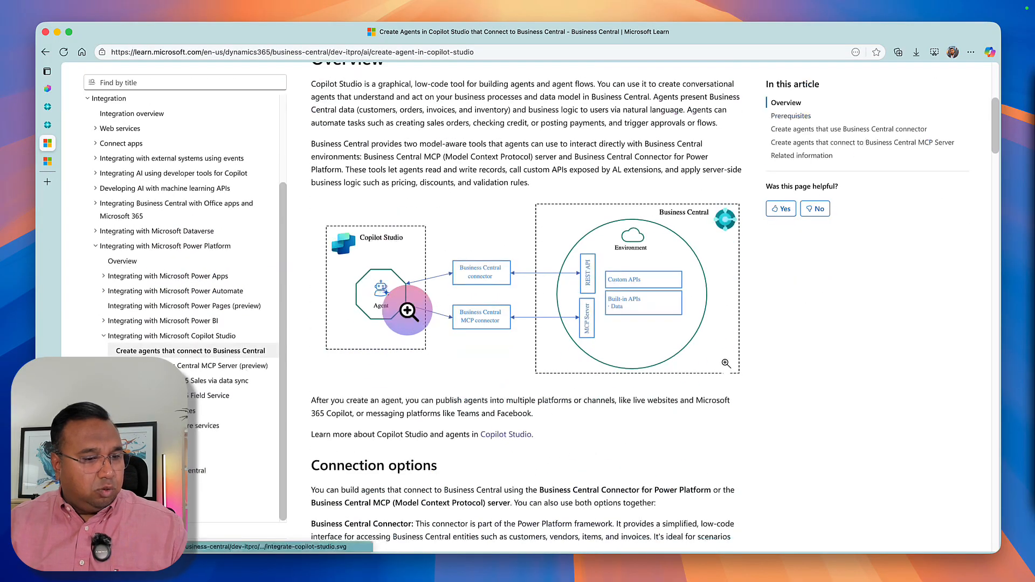
scroll(408, 311, "down", 4)
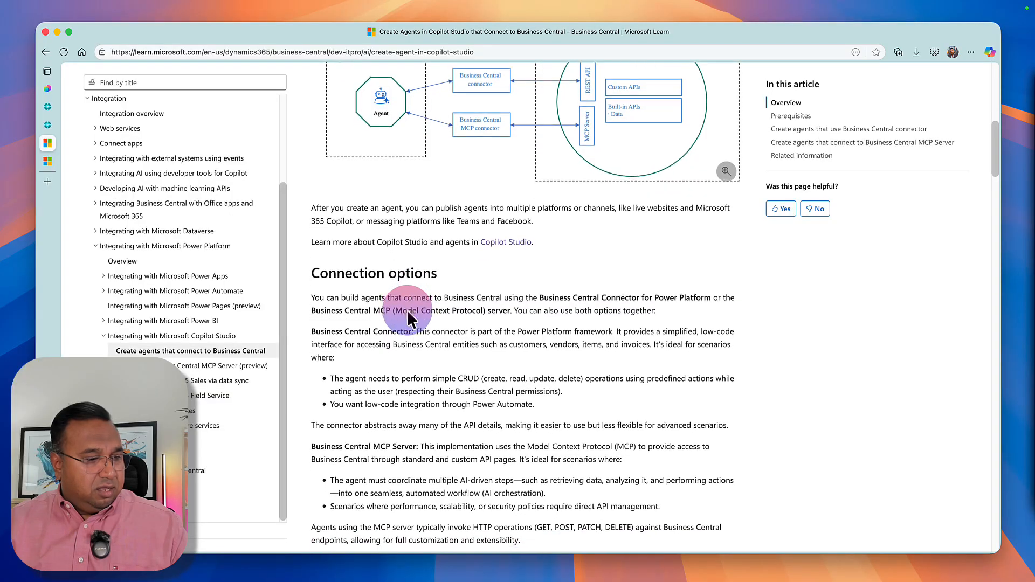
Cancel the unfinished tool search in Copilot Studio, then switch to Business Central and open the onlyCopilotFans MCP server configuration.
scroll(408, 313, "down", 1)
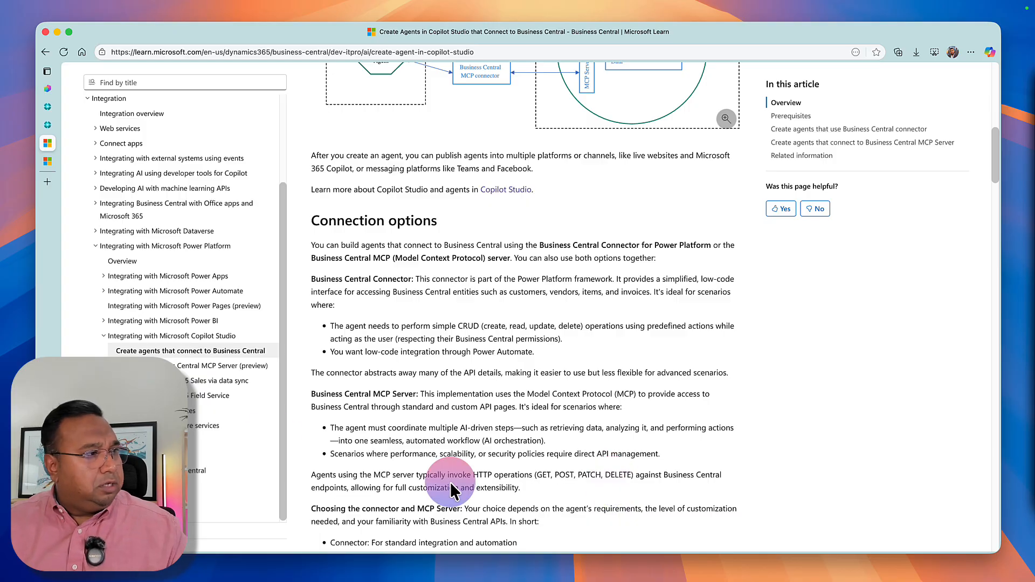
left_click(48, 89)
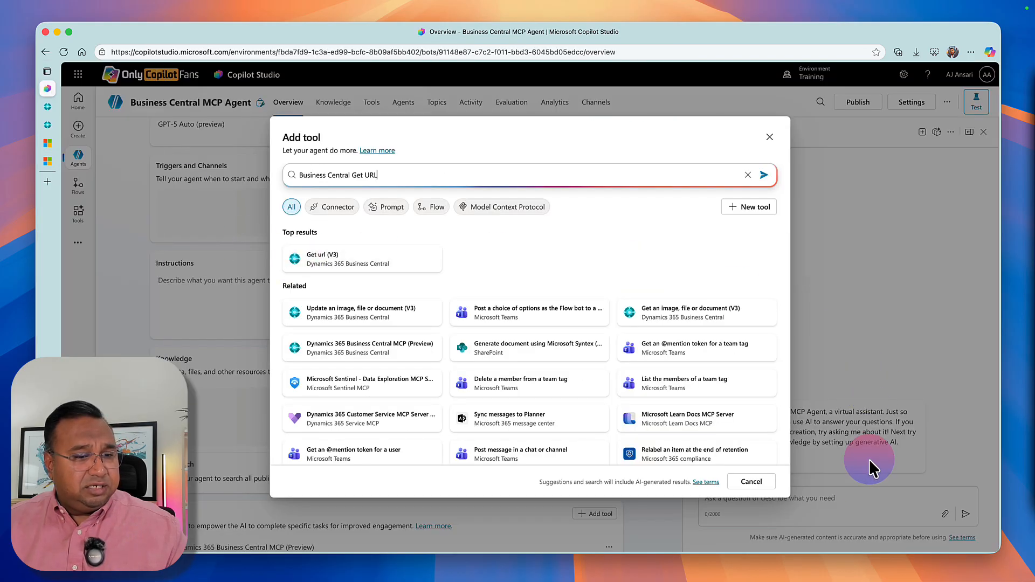
left_click(752, 483)
left_click(47, 106)
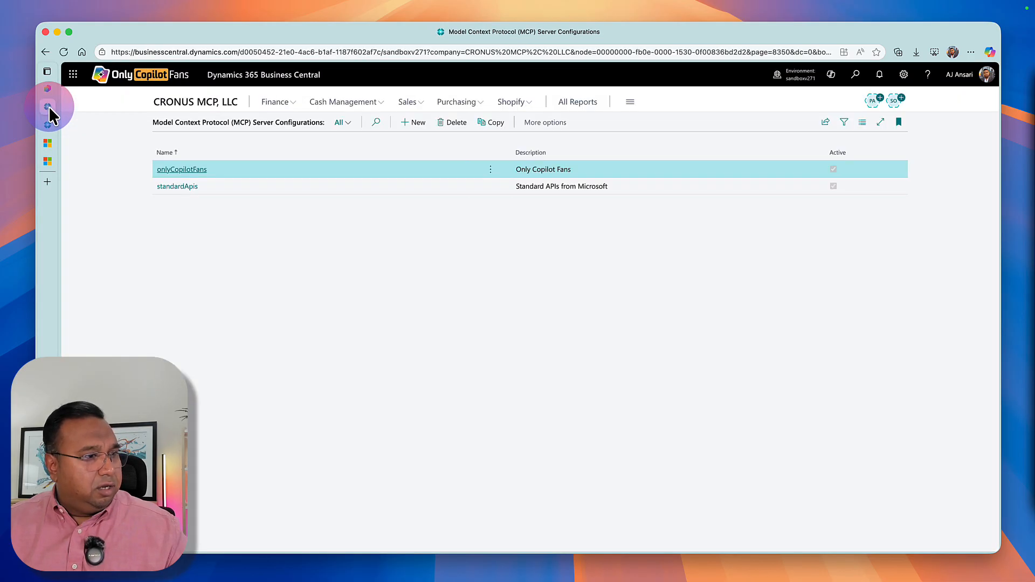
left_click(163, 172)
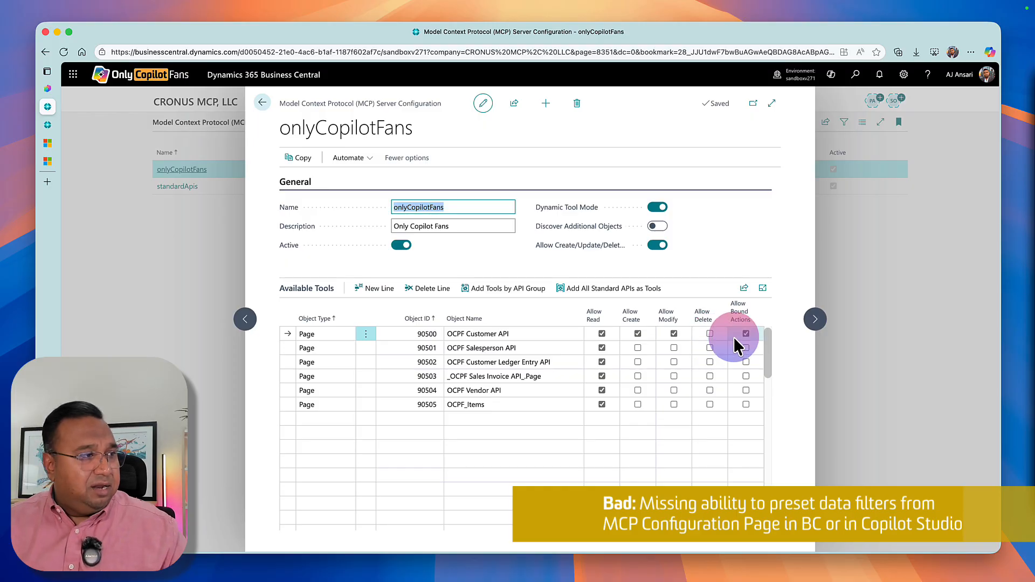
Switch back to Copilot Studio and add the suggested Find records (V3) tool to the Business Central MCP Agent.
left_click(48, 92)
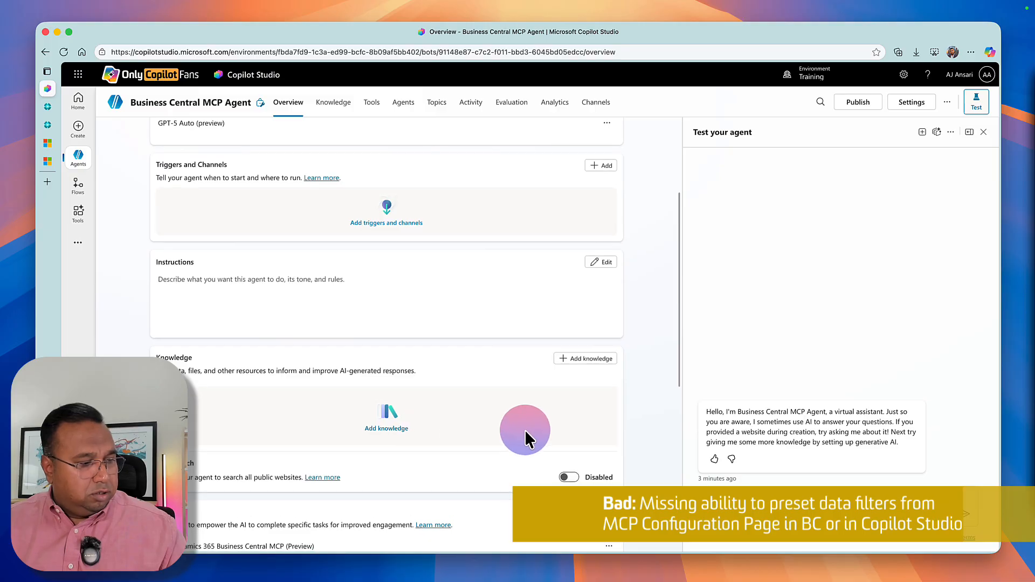
scroll(525, 429, "down", 3)
left_click(604, 348)
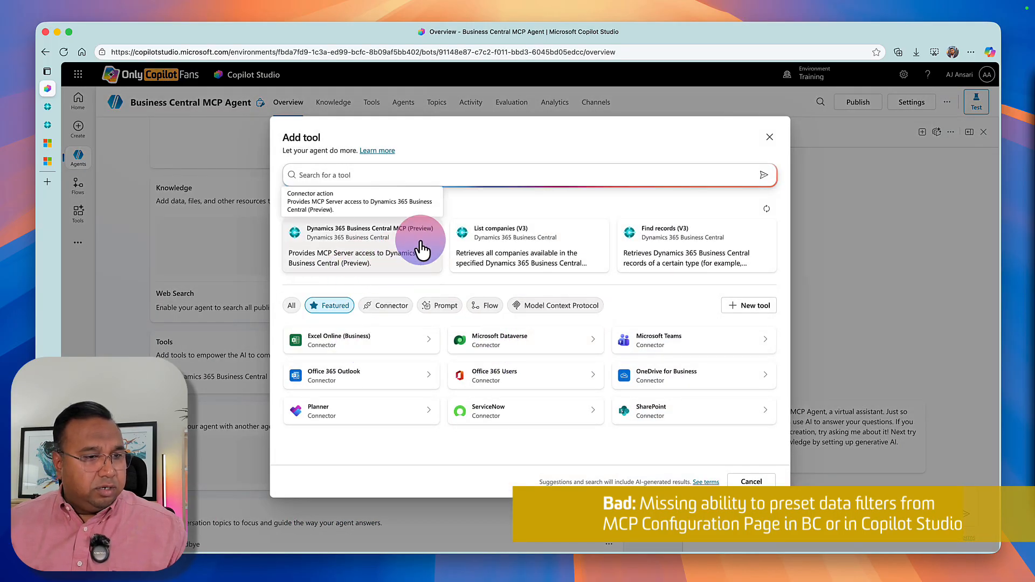
left_click(623, 236)
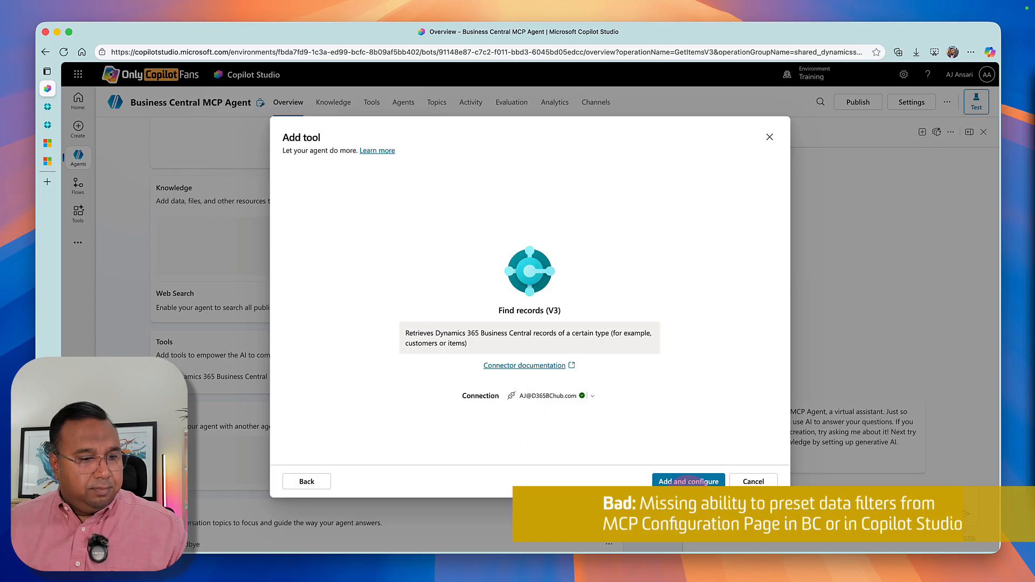
left_click(677, 480)
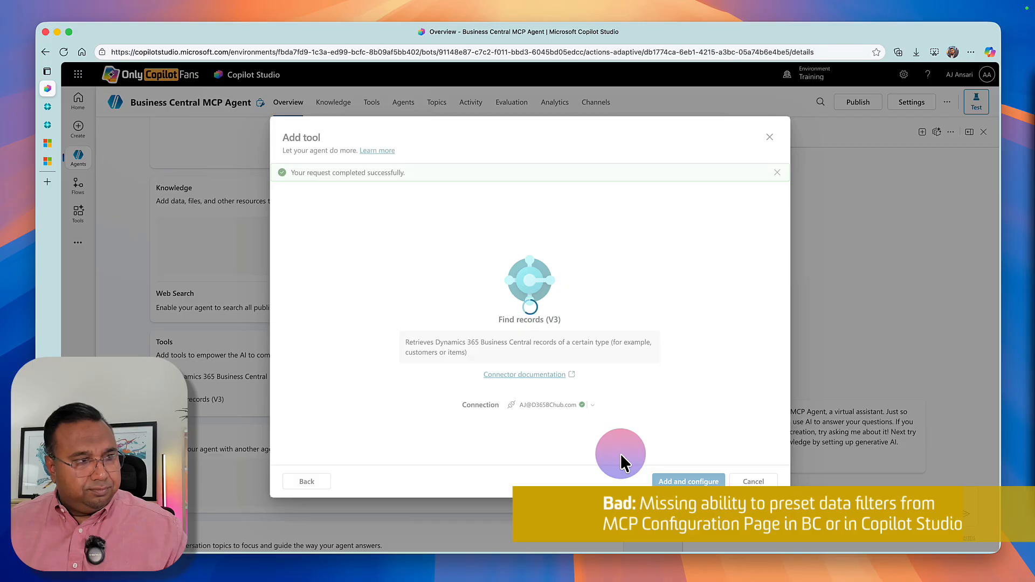
Examine the optional inputs available for the Find records (V3) tool, then leave its configuration without saving.
scroll(383, 377, "down", 3)
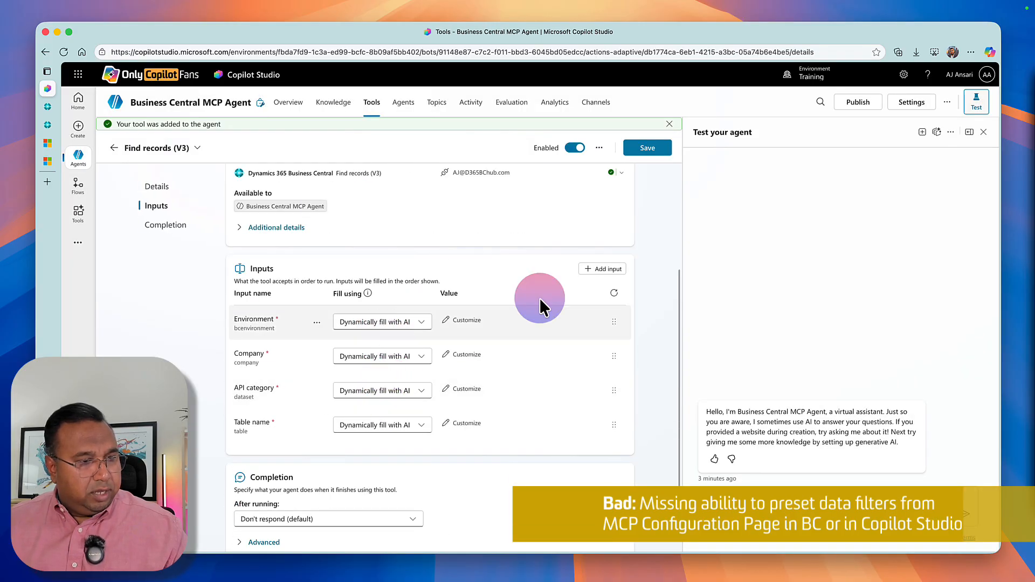
left_click(591, 269)
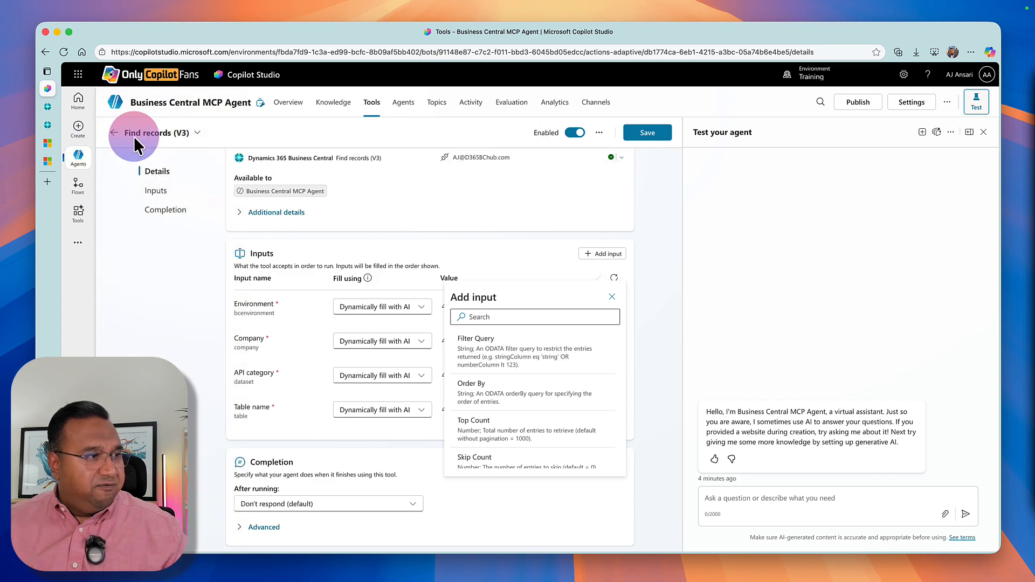
left_click(111, 133)
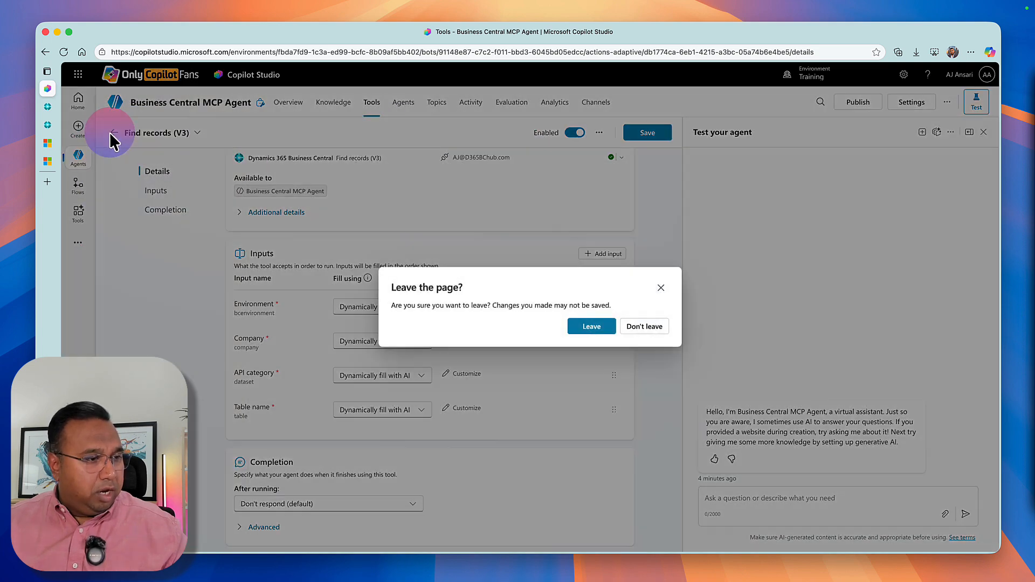
left_click(605, 327)
Open the Dynamics 365 Business Central MCP (Preview) tool and review its optional inputs, tools and resources.
left_click(191, 213)
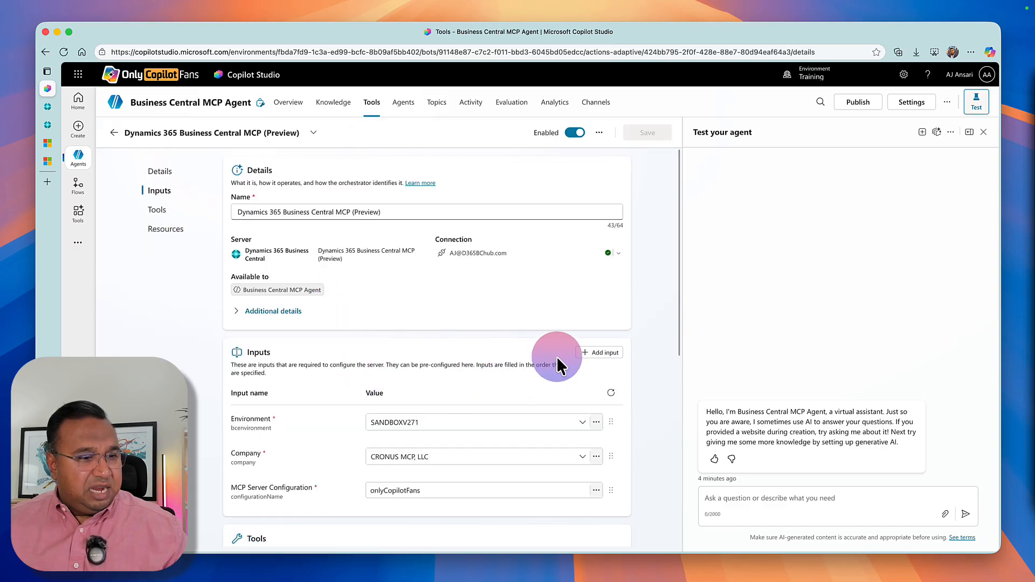
left_click(587, 353)
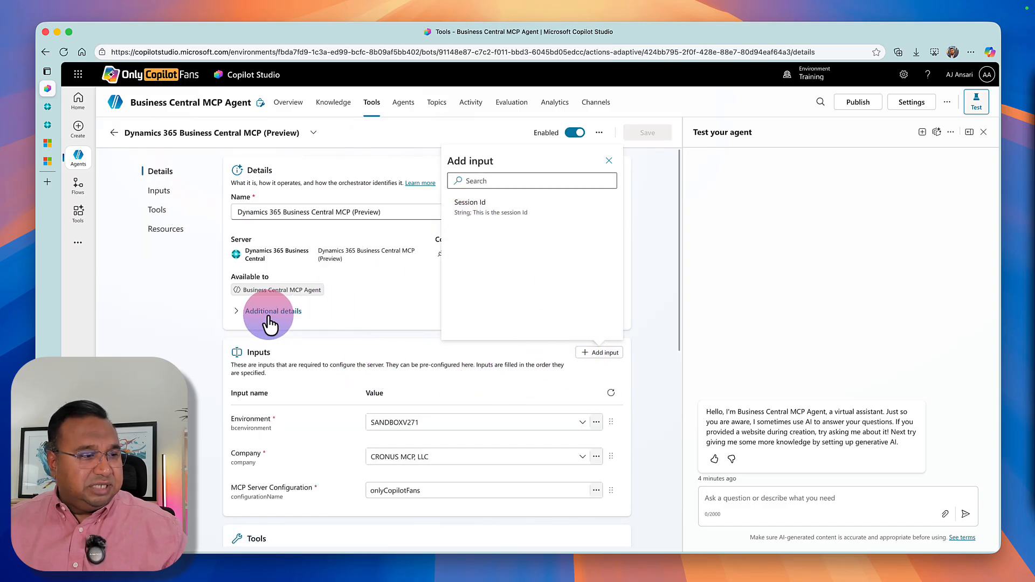
left_click(185, 325)
scroll(280, 387, "down", 3)
scroll(291, 387, "down", 4)
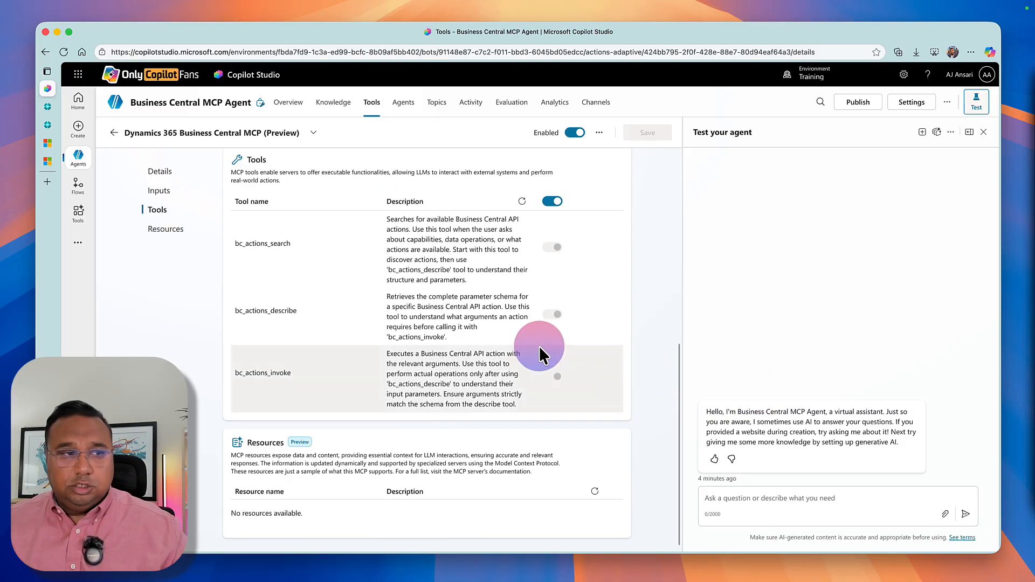
scroll(526, 350, "up", 6)
scroll(516, 350, "up", 2)
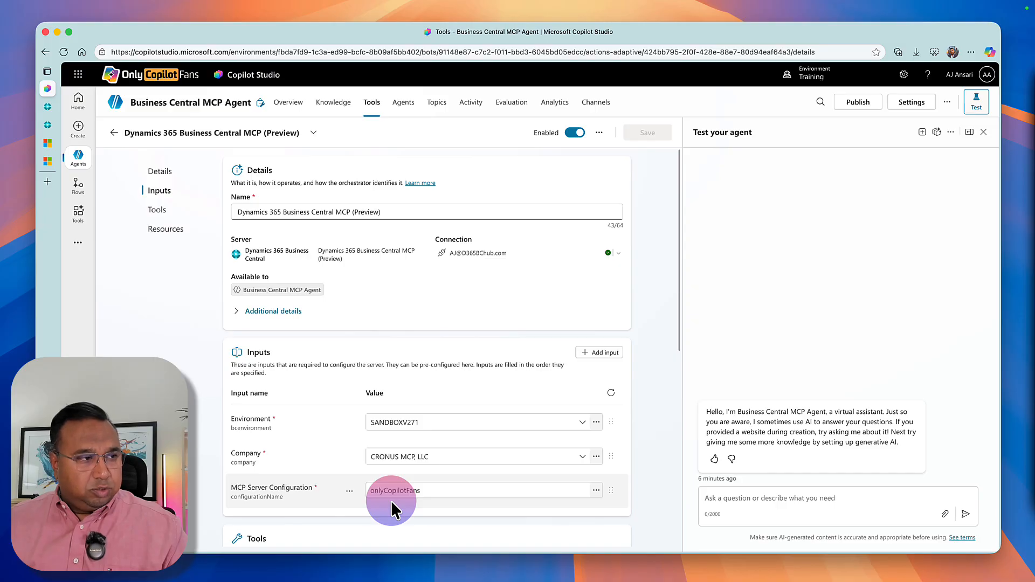
Search the agent's available tools for "create record" and add the Business Central Create record (V3) tool.
left_click(115, 133)
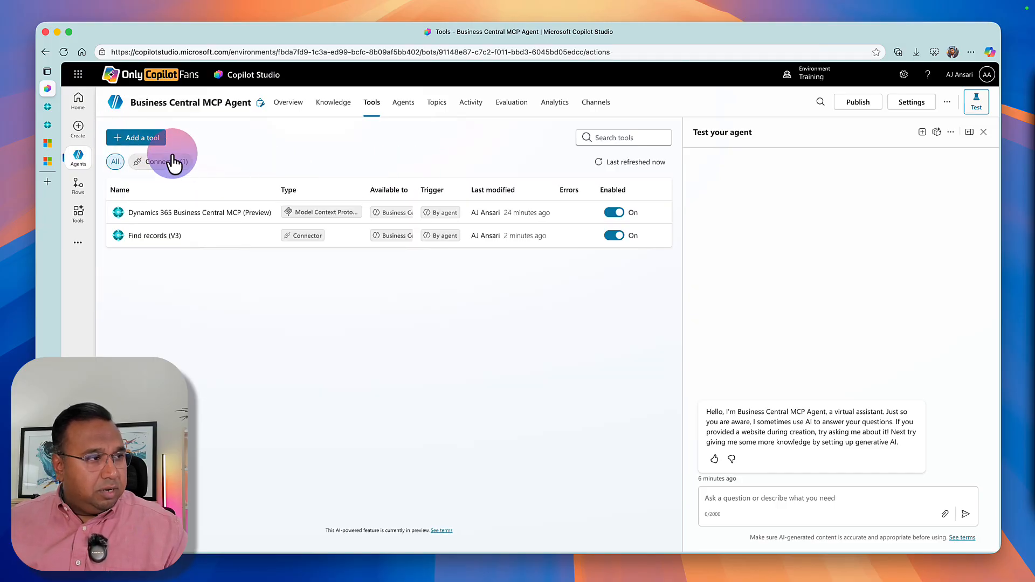
left_click(120, 139)
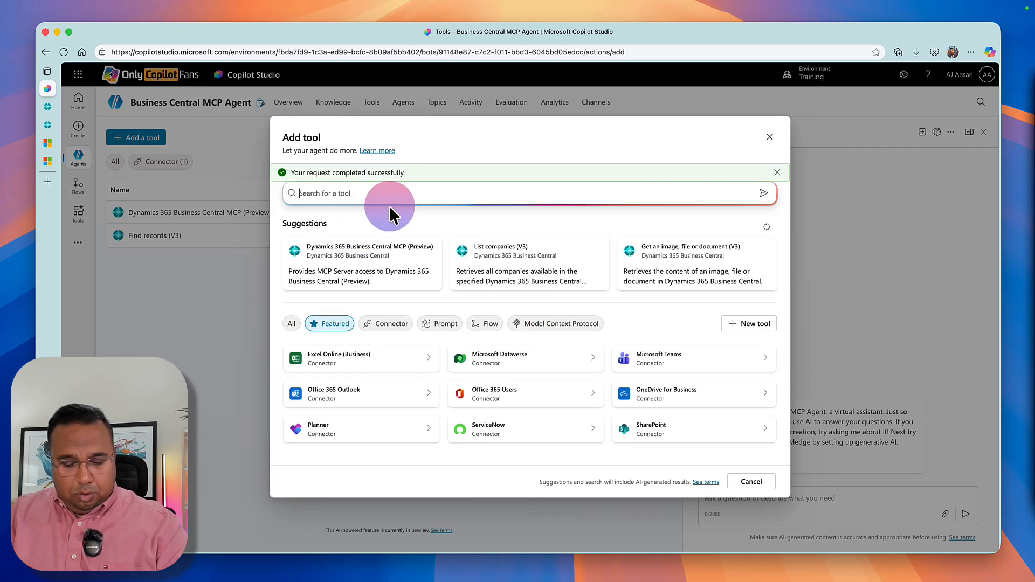
type("create record")
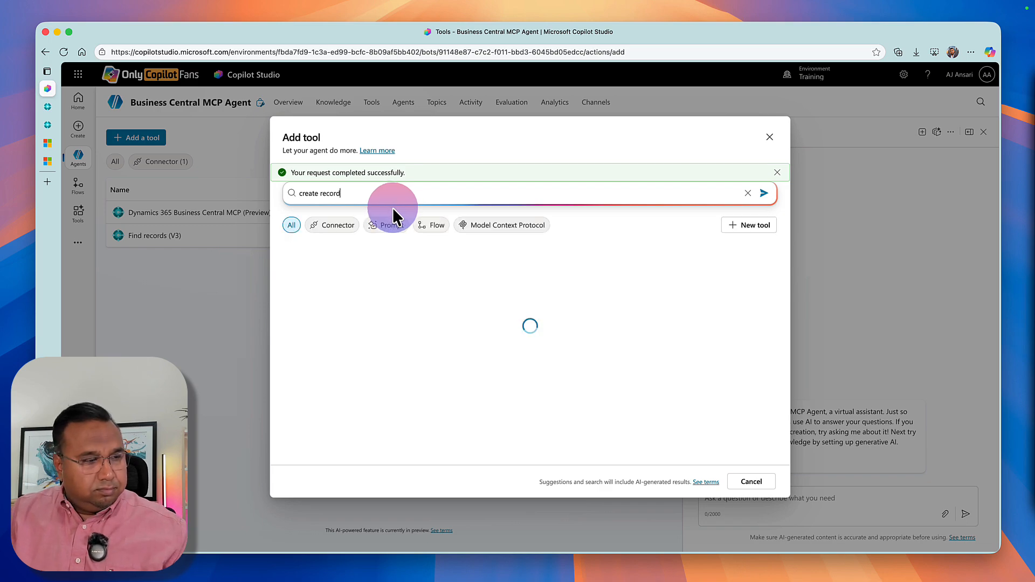
left_click(330, 268)
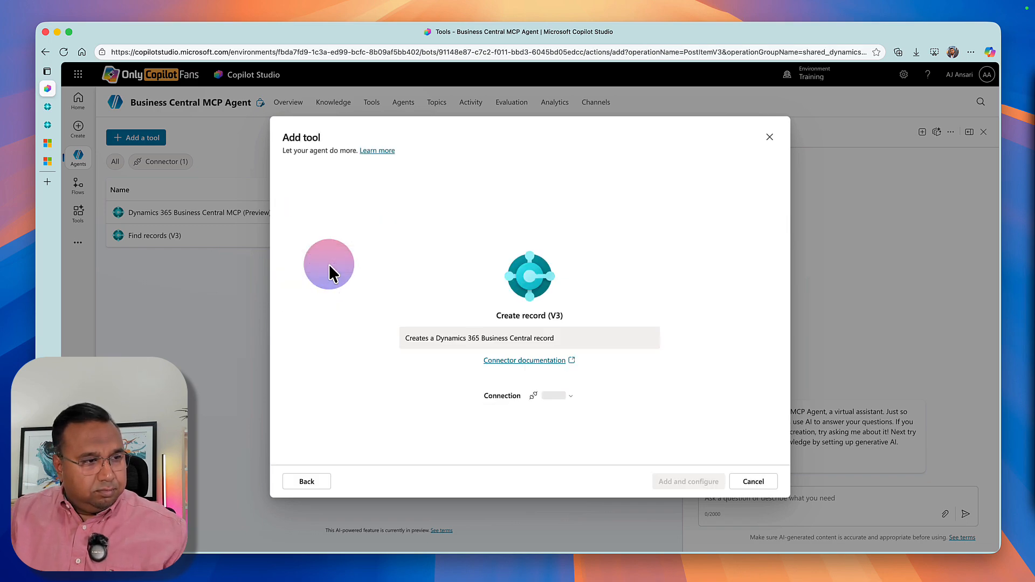
left_click(671, 481)
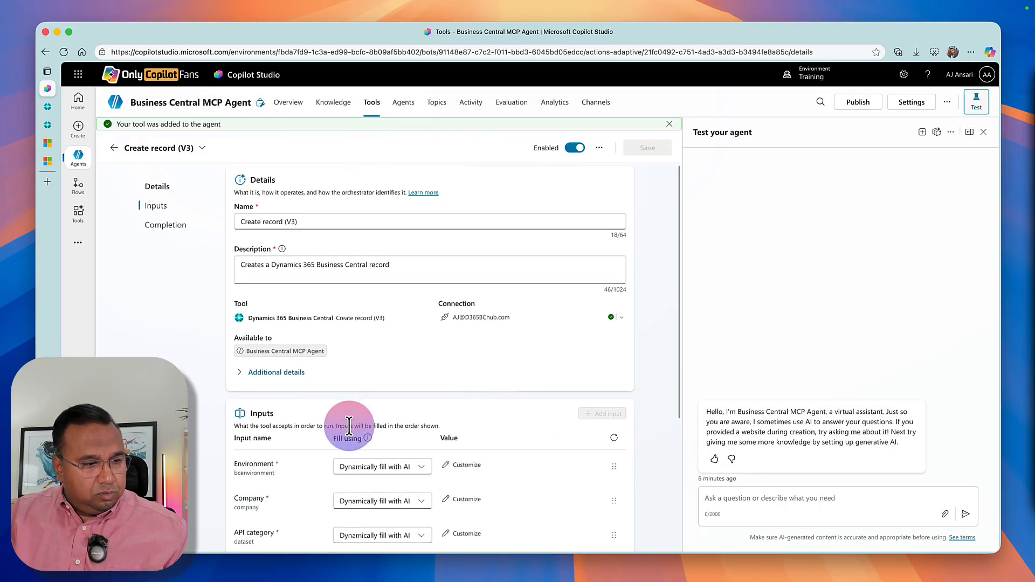
Give the Create record tool custom values of SANDBOX for Environment and CRONUS USA, Inc. for Company.
scroll(357, 394, "down", 2)
left_click(356, 408)
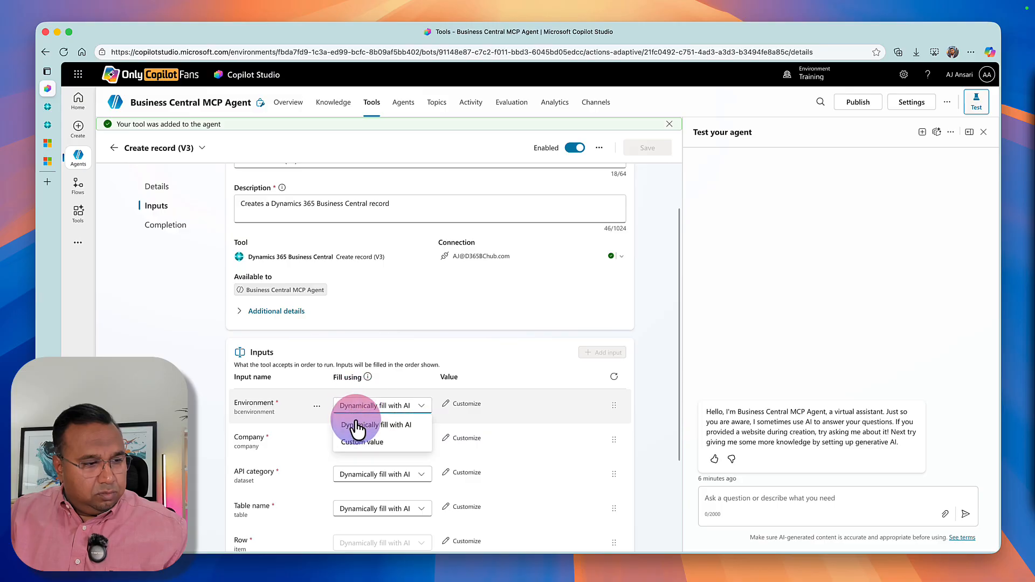
left_click(359, 451)
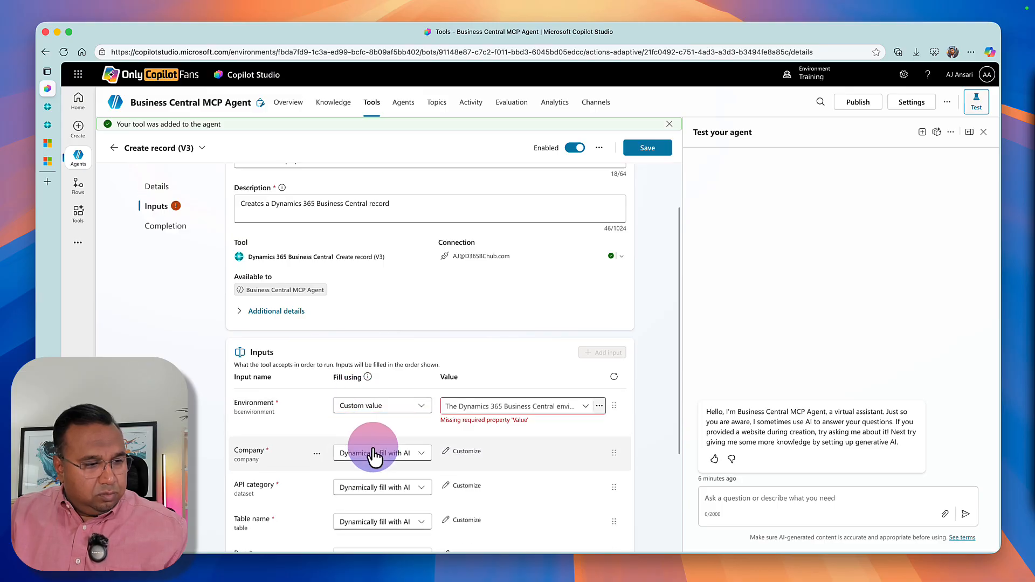
left_click(446, 407)
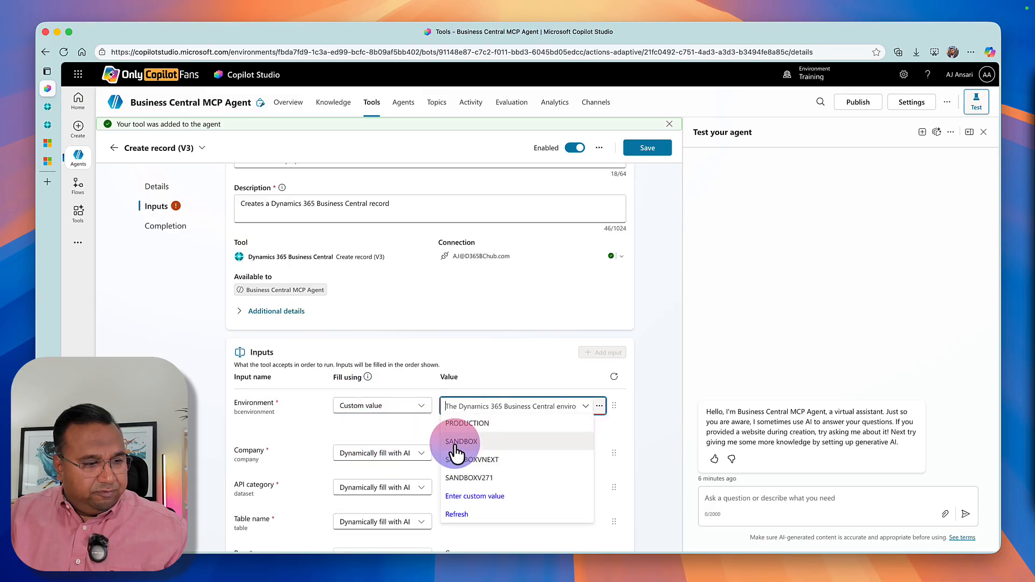
left_click(456, 443)
left_click(380, 451)
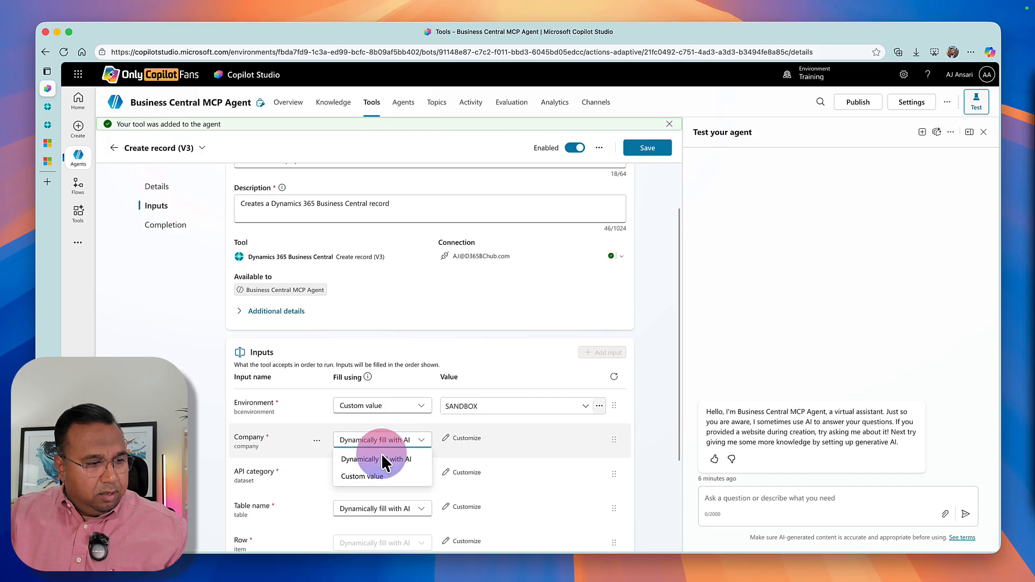
scroll(381, 471, "down", 1)
left_click(384, 475)
left_click(446, 427)
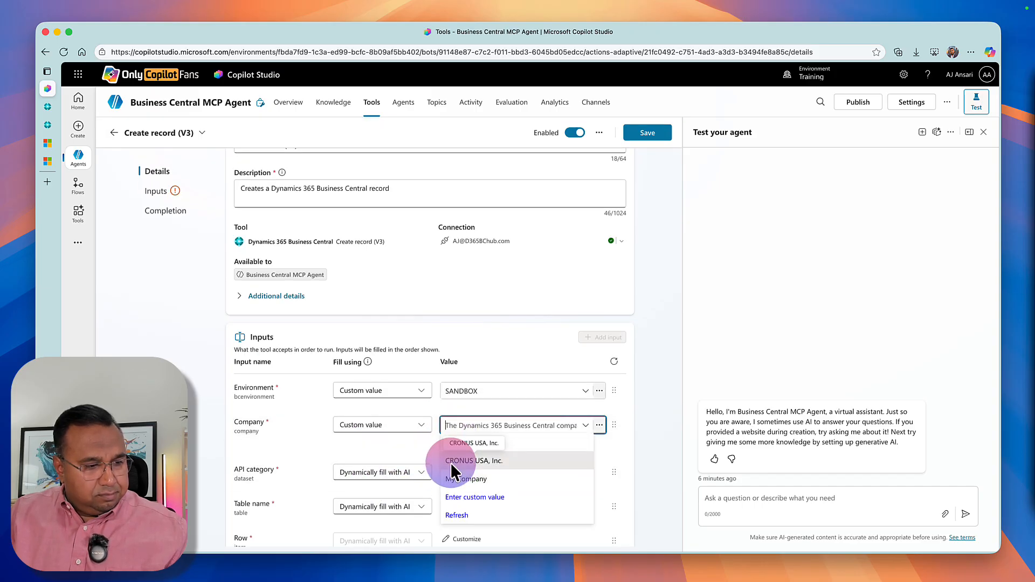
left_click(468, 461)
Set custom values for the API category to OnlyCopilotFans/OCPFMini/v2.0 and the table name to ocpfCustomers.
left_click(365, 468)
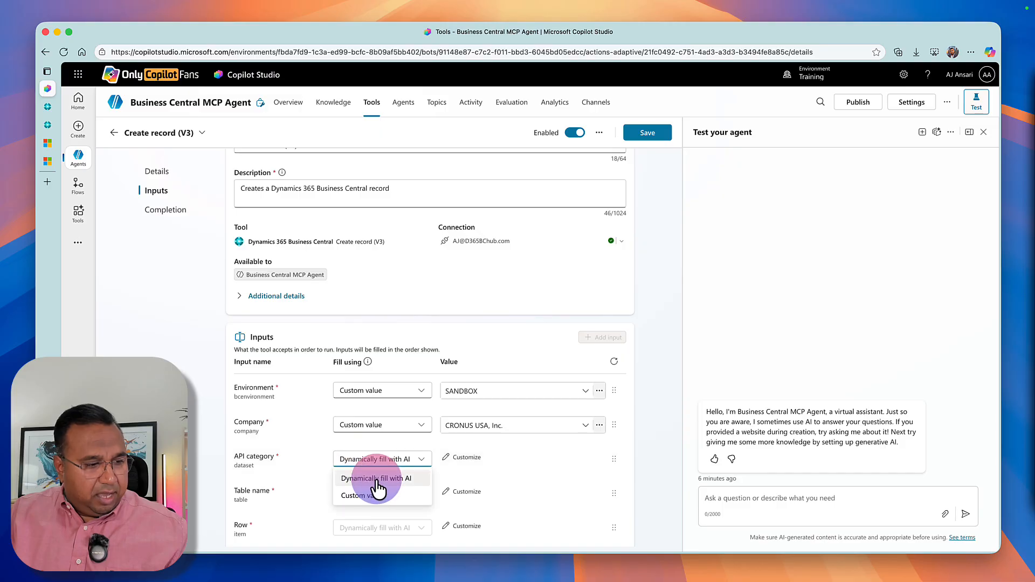
left_click(378, 489)
left_click(454, 464)
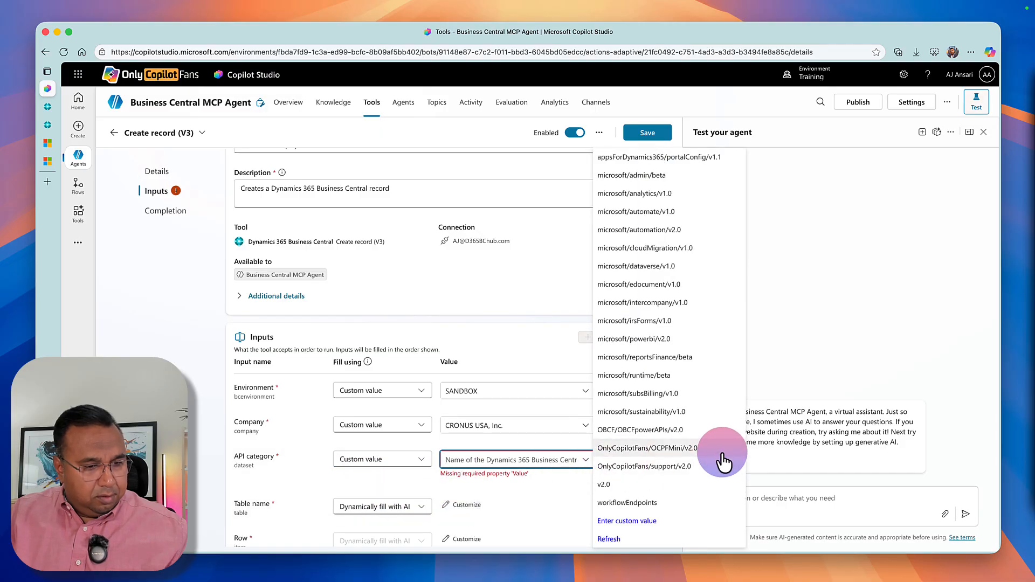
left_click(718, 452)
left_click(418, 506)
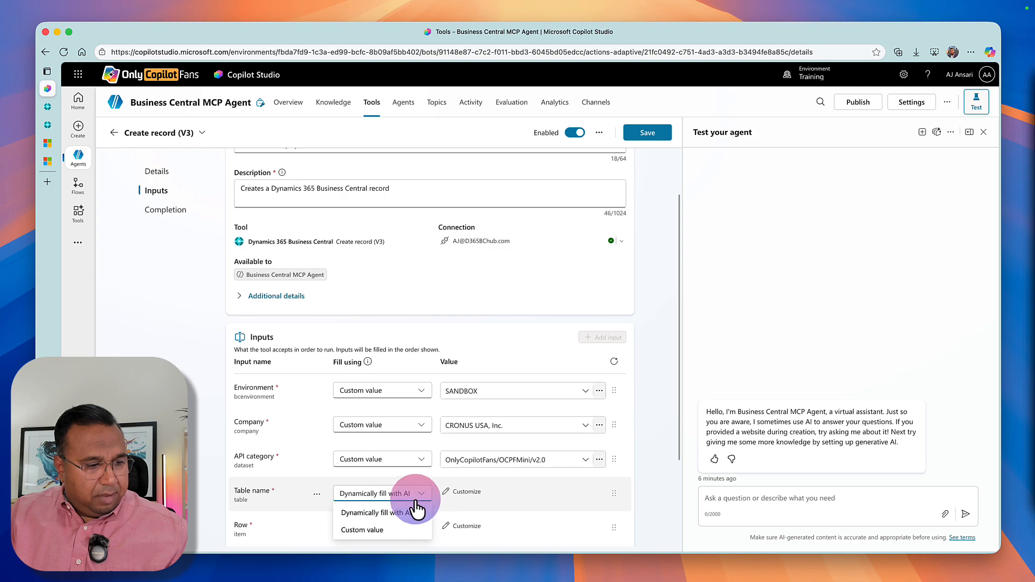
left_click(406, 529)
left_click(533, 492)
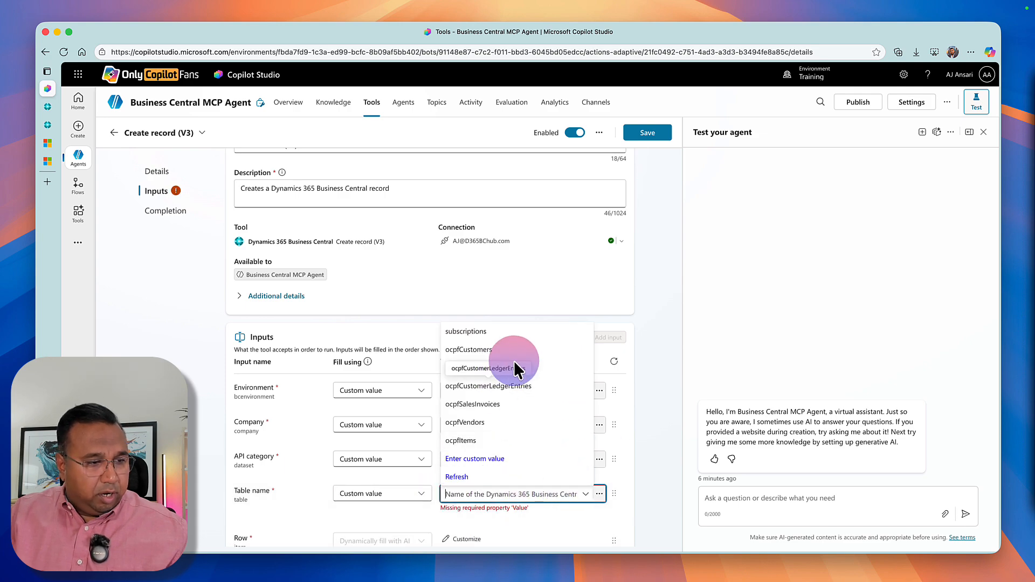
left_click(539, 351)
Look through the customer fields available as additional inputs and add postCode to the Create record tool.
scroll(357, 480, "down", 2)
scroll(357, 480, "down", 2)
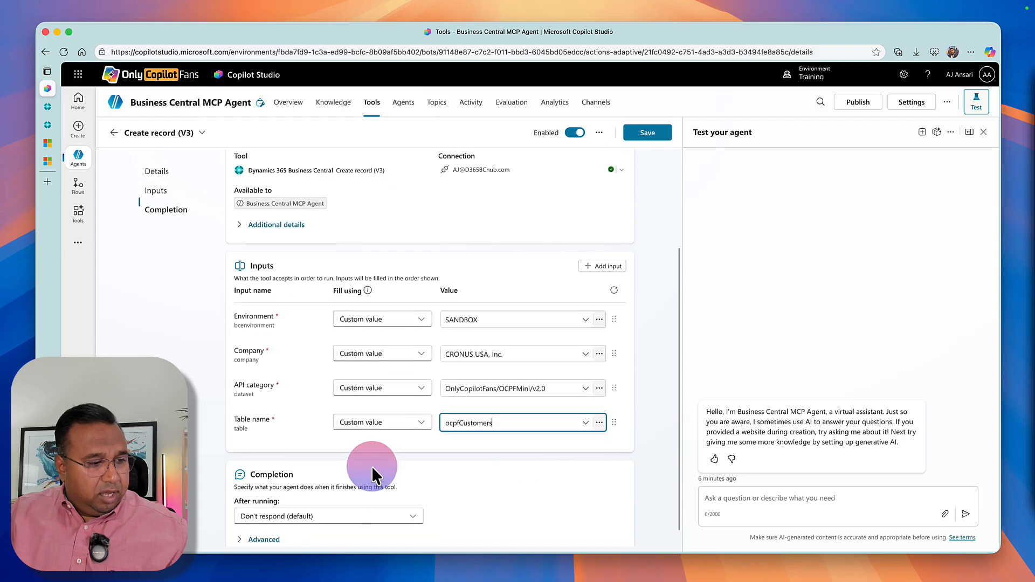
left_click(600, 272)
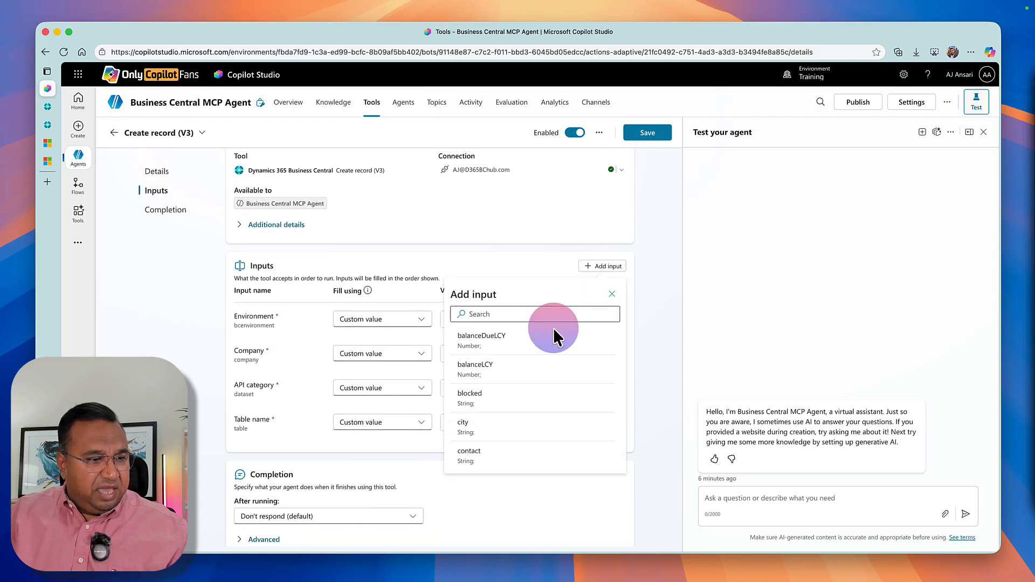
scroll(475, 420, "down", 3)
scroll(478, 438, "down", 3)
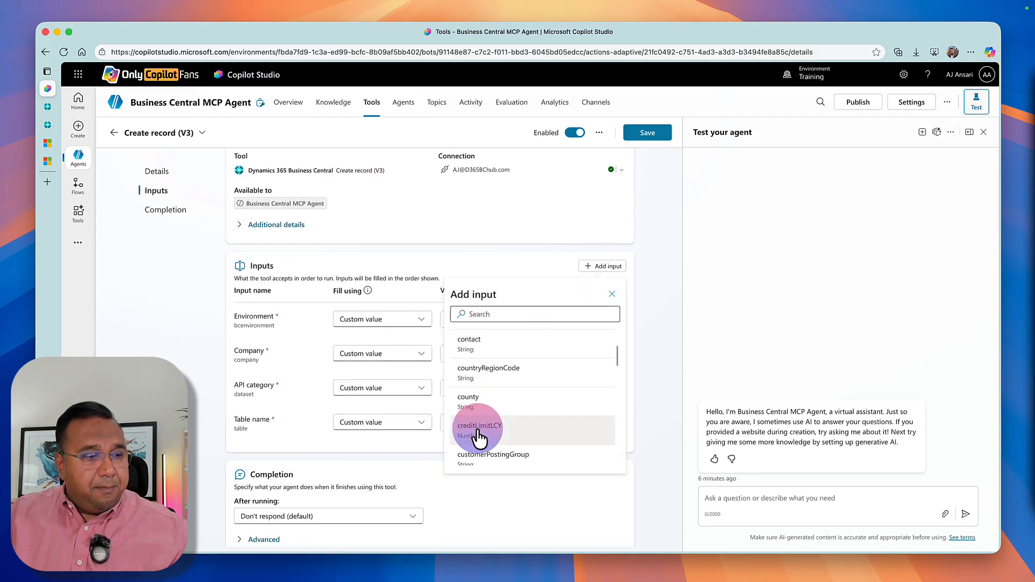
scroll(478, 437, "down", 4)
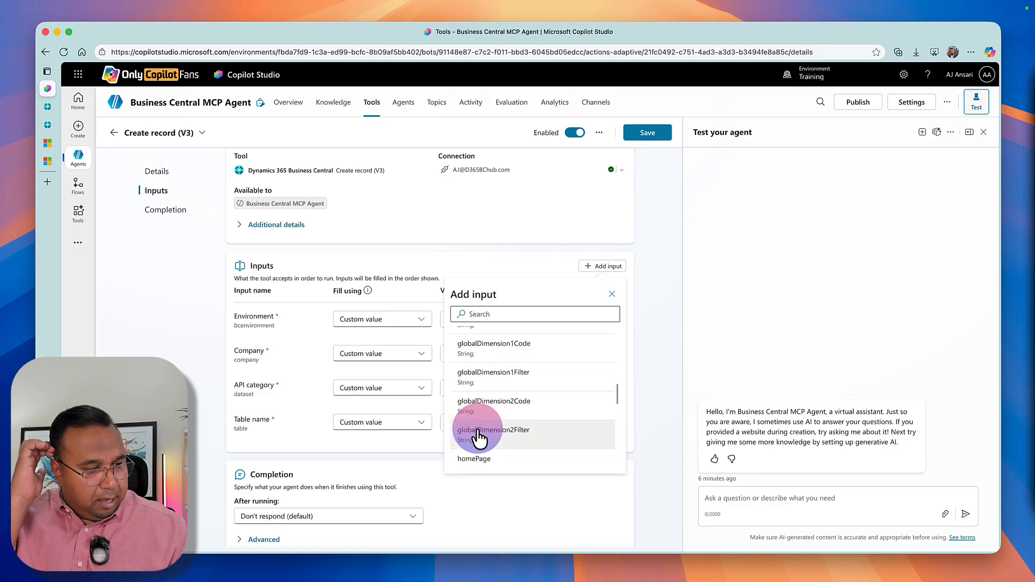
scroll(479, 436, "down", 5)
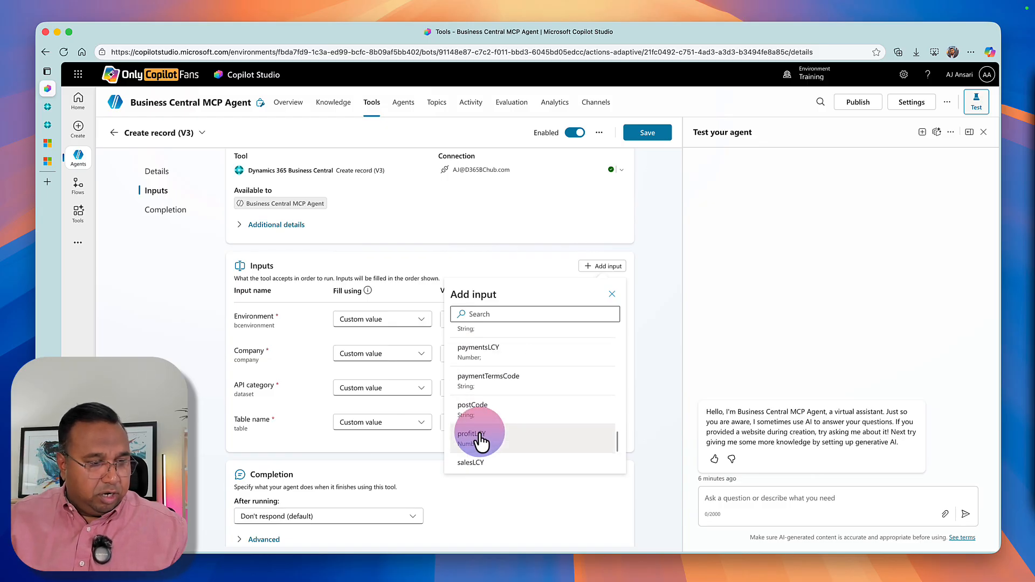
left_click(474, 408)
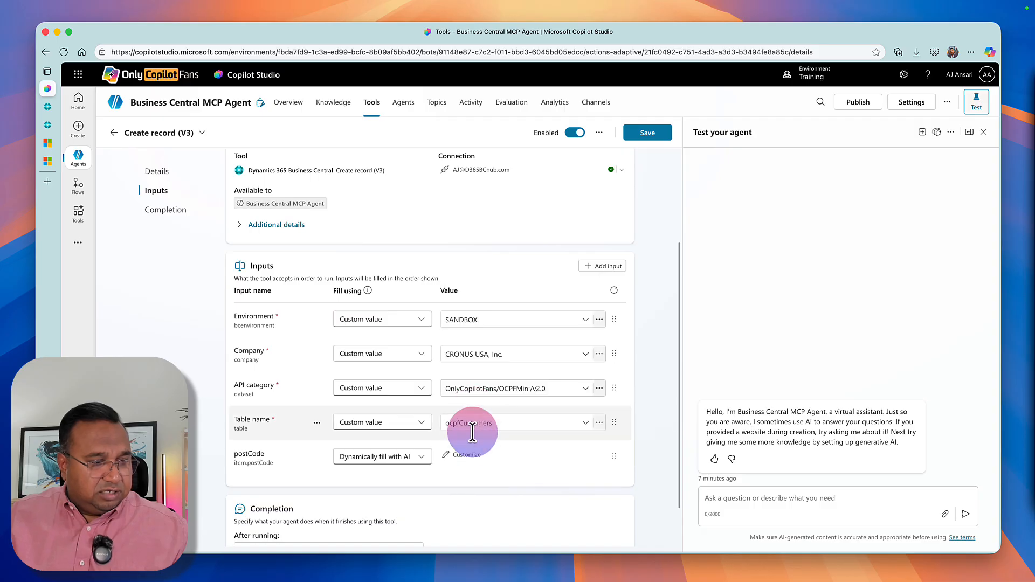
Switch the Create record tool's postCode input to be filled with a custom value and open its value for editing.
left_click(392, 469)
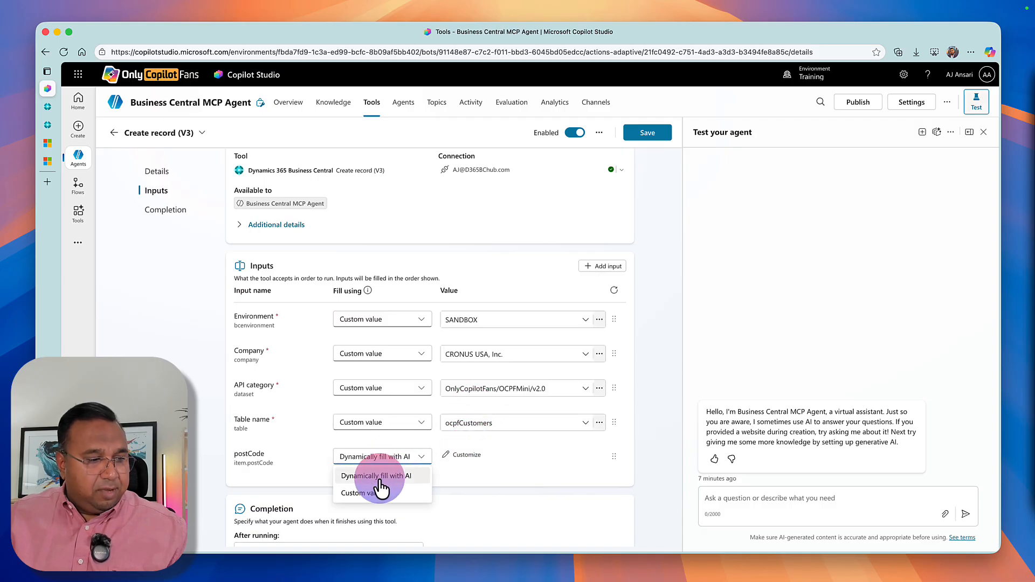
left_click(372, 499)
left_click(452, 456)
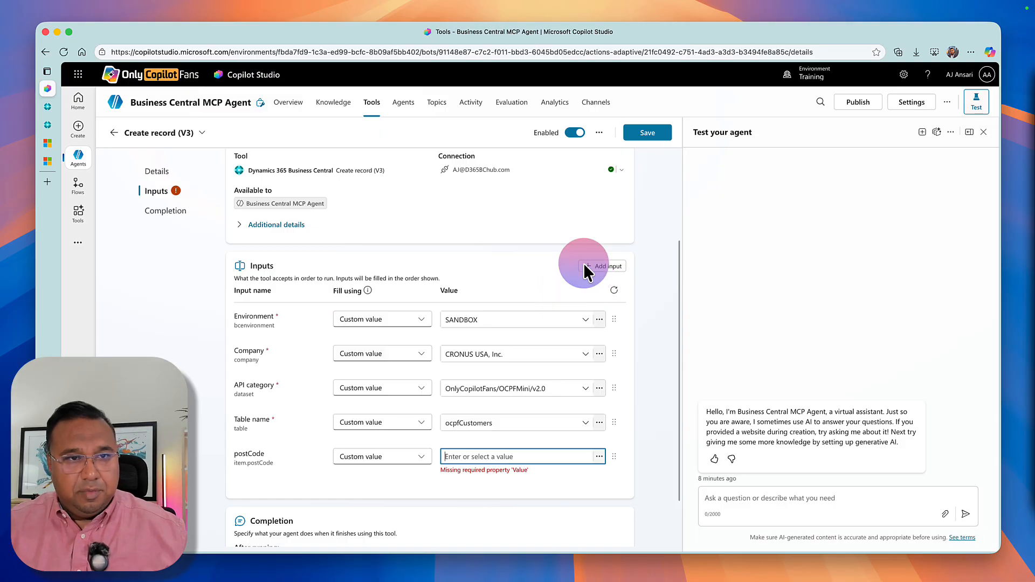
left_click(386, 200)
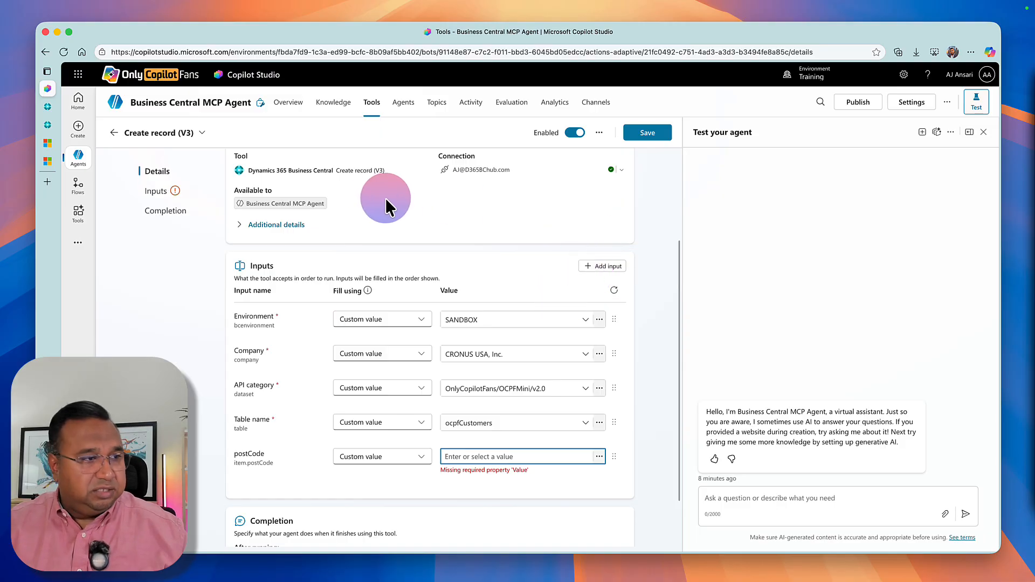
Turn on Code interpreter in the agent's generative AI settings, save the change and leave the settings.
left_click(907, 105)
left_click(558, 323)
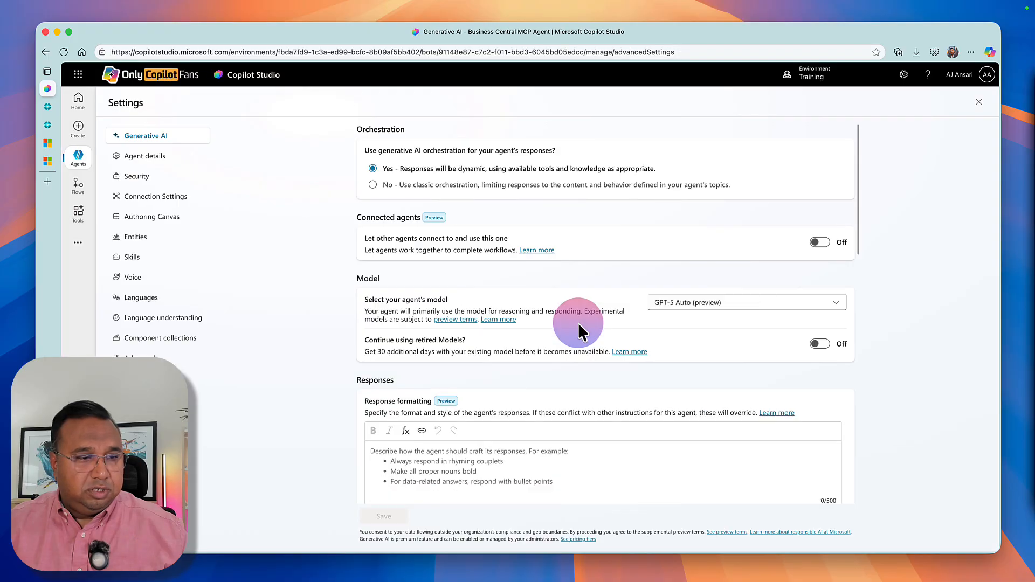
scroll(581, 375, "down", 5)
scroll(580, 375, "down", 5)
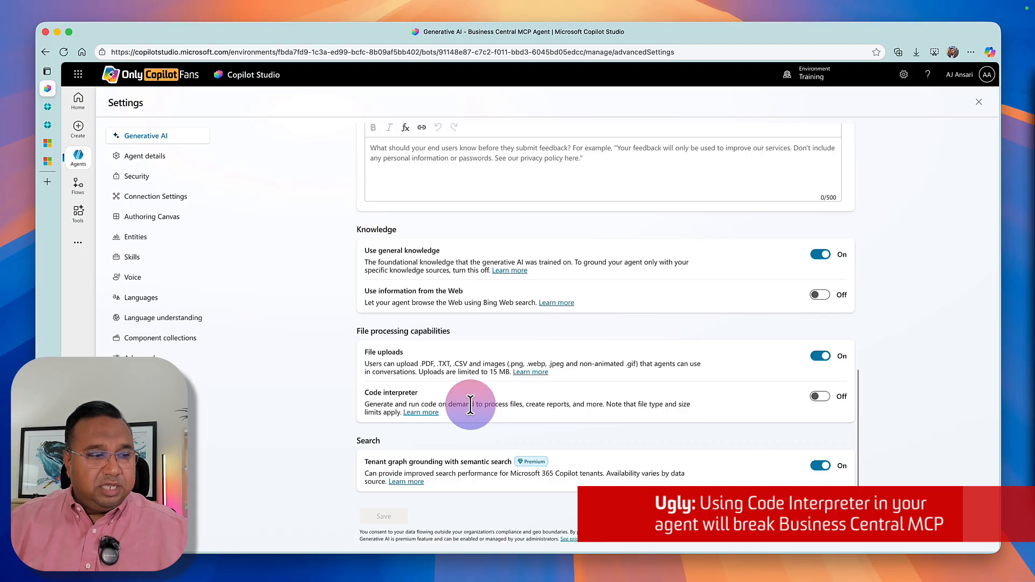
left_click(813, 399)
left_click(387, 516)
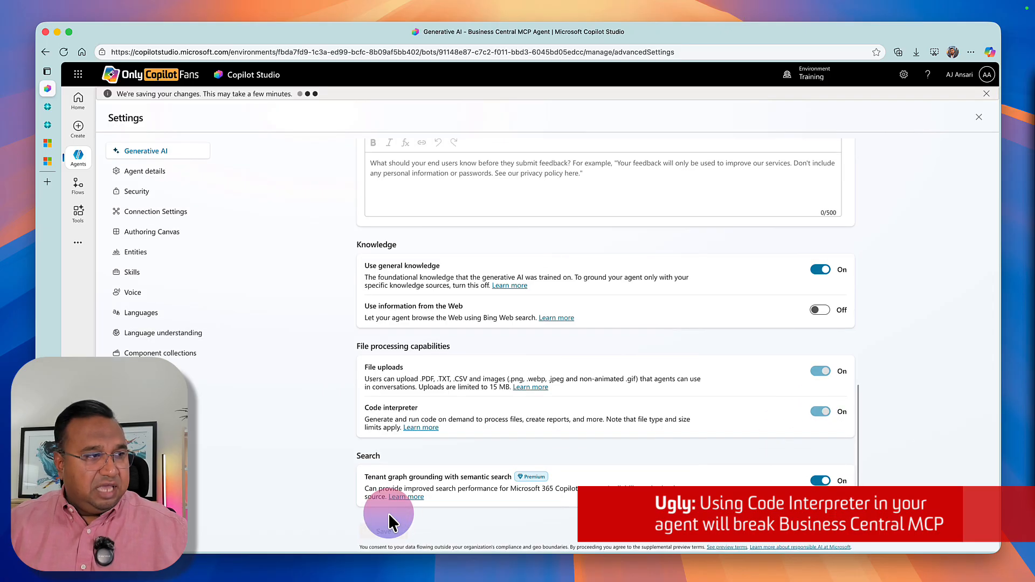
left_click(978, 117)
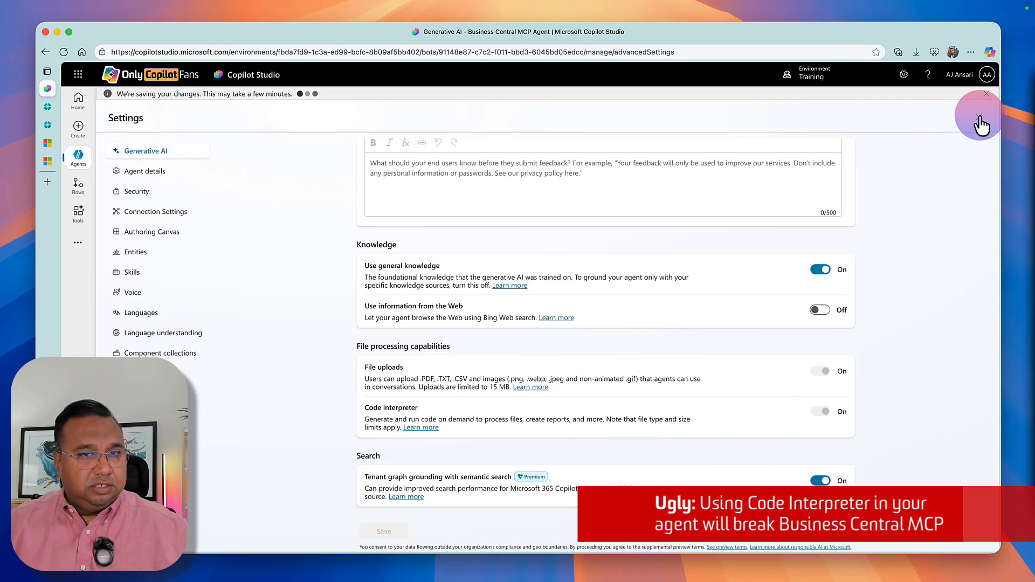
left_click(658, 324)
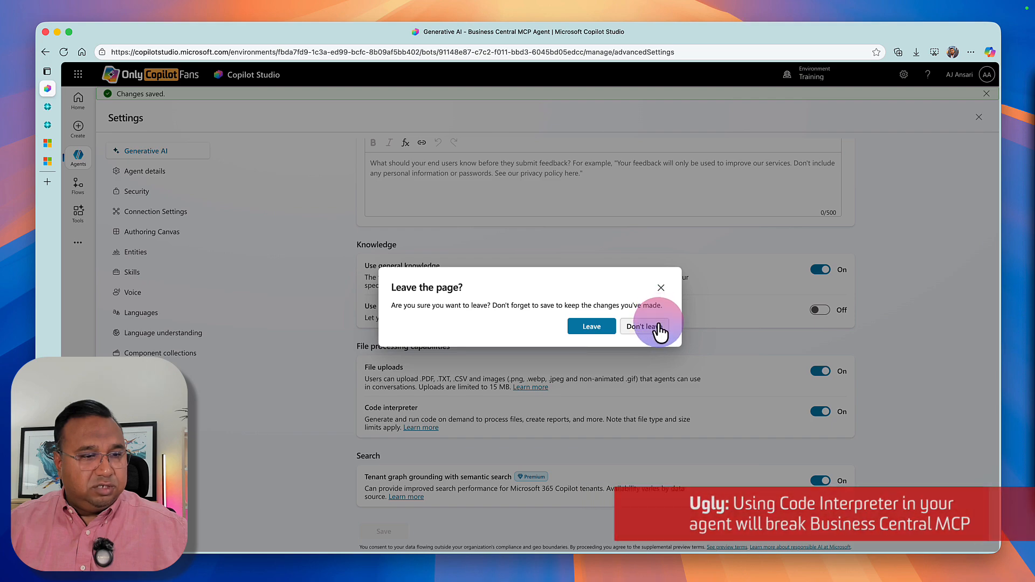
left_click(978, 117)
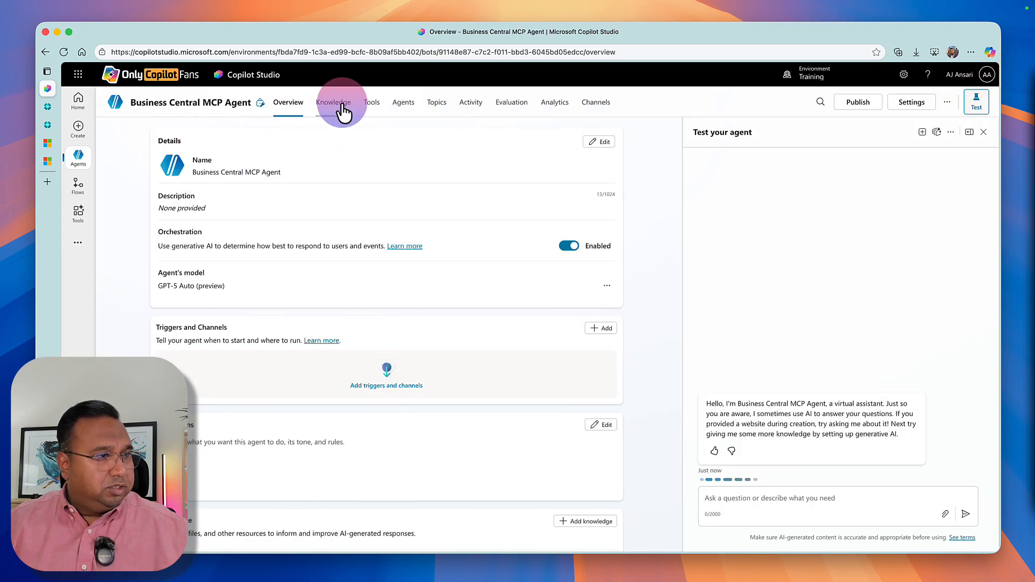
Delete the Create record (V3) tool and the other individual records (V3) tool from the agent.
scroll(216, 302, "down", 10)
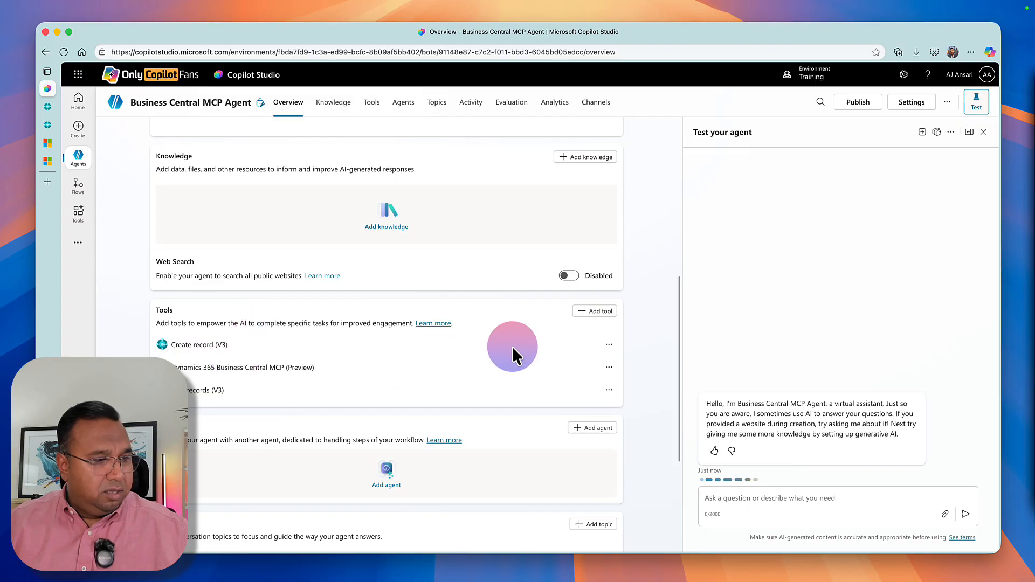
left_click(608, 345)
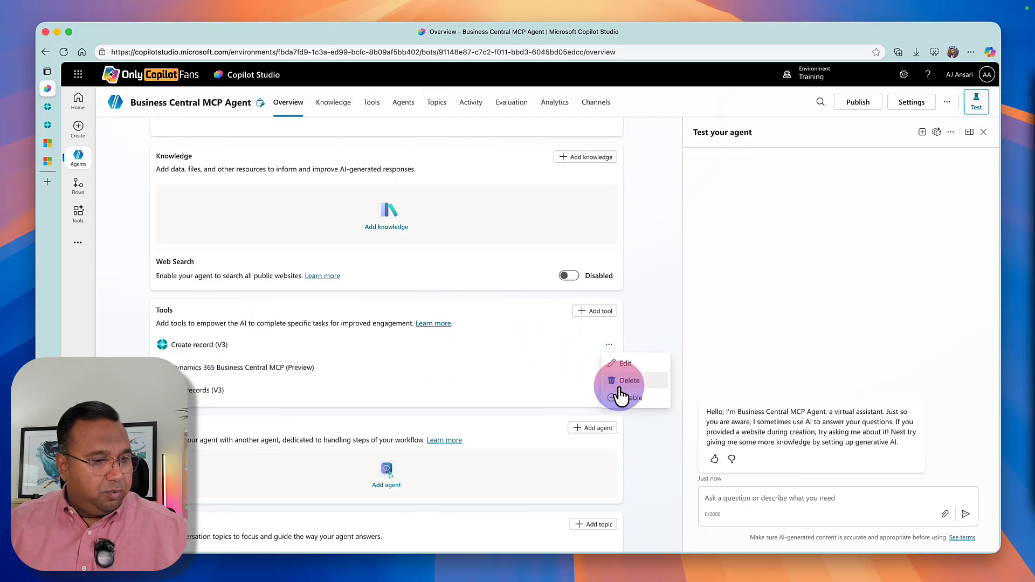
left_click(621, 383)
left_click(587, 326)
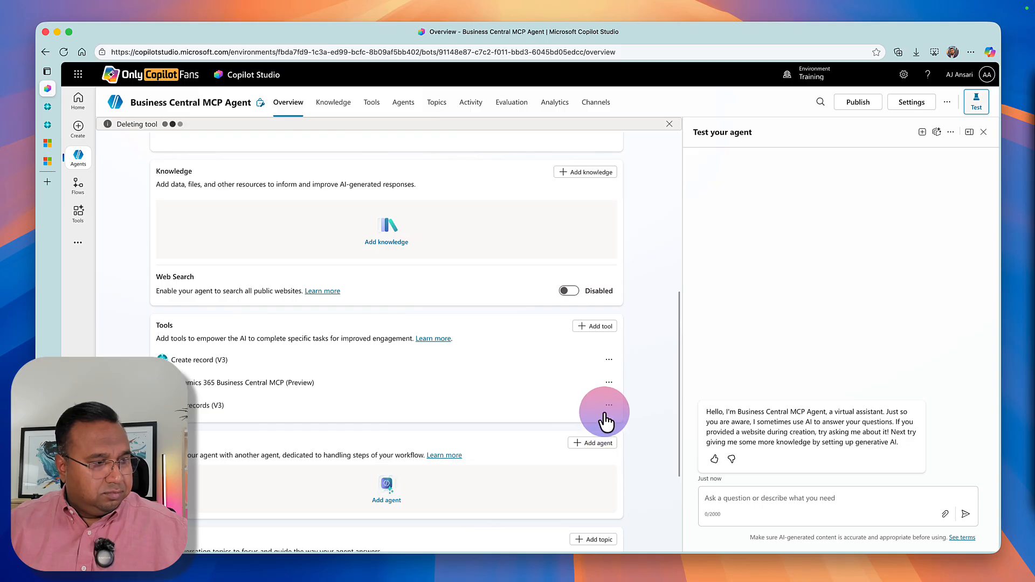
left_click(609, 384)
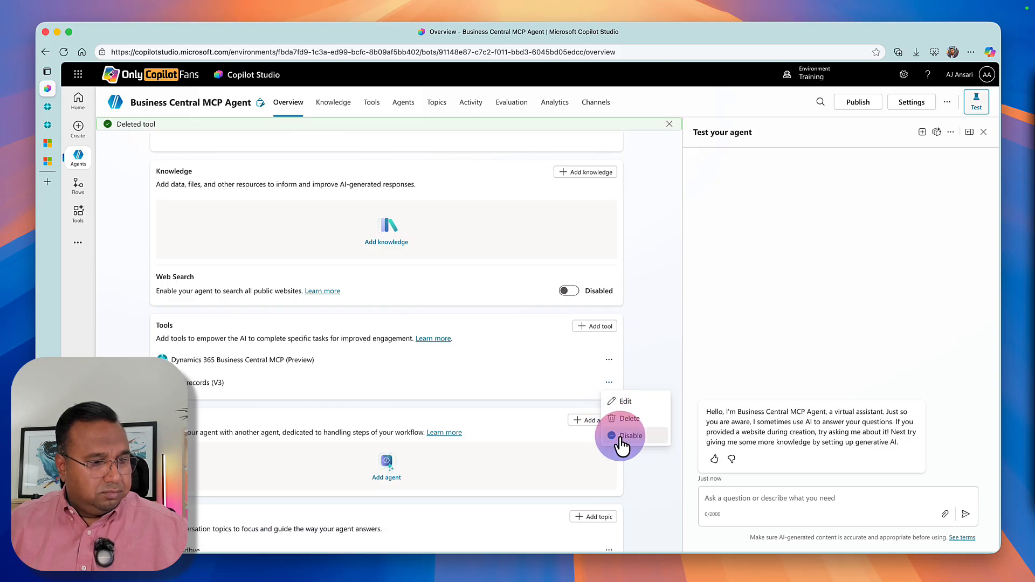
left_click(620, 431)
left_click(586, 328)
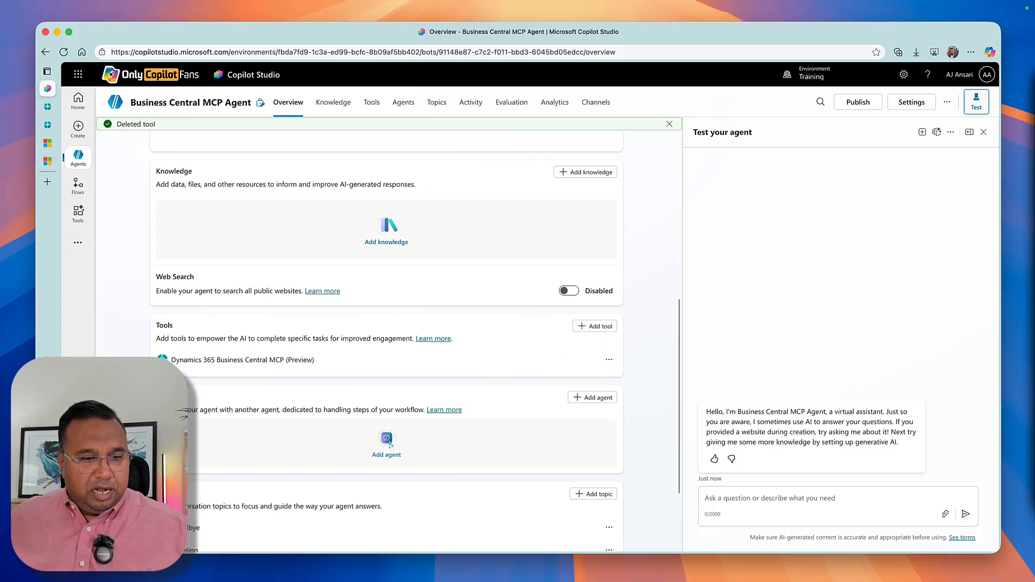
Send the test agent the prompt "show me a list of customers from business central" and review its response.
left_click(787, 500)
type("s")
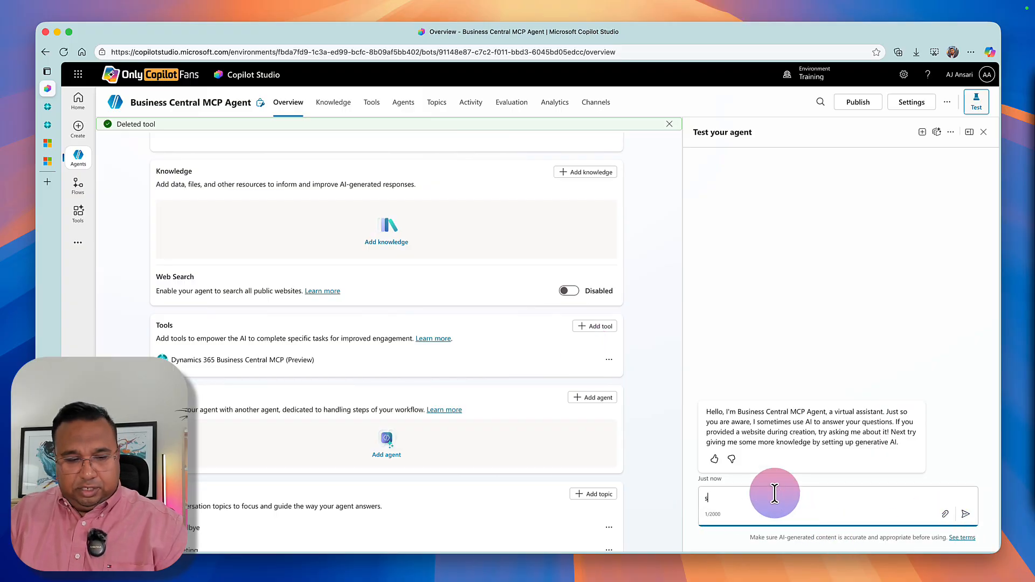
type("how me a list of cus")
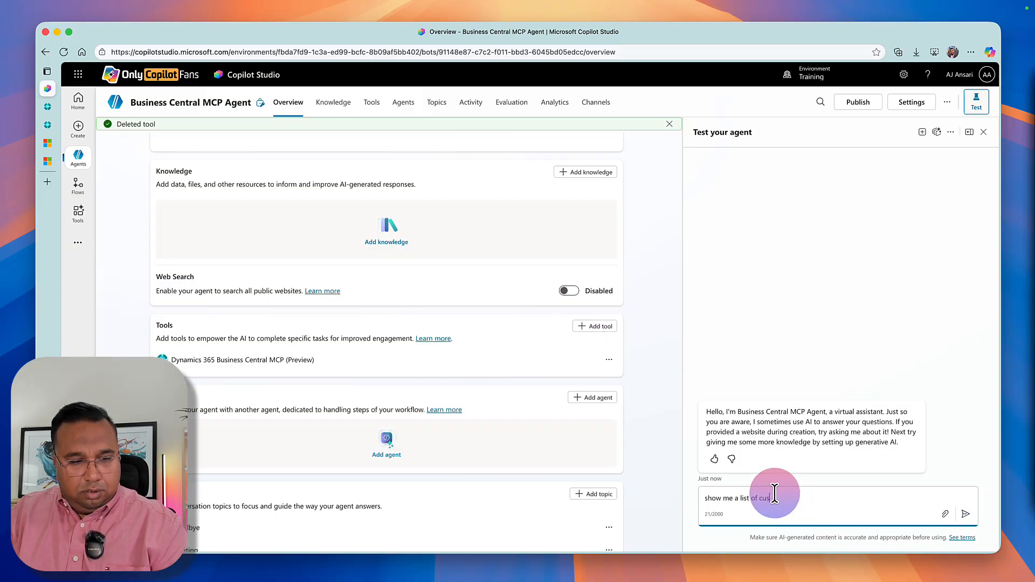
type("tomers from busine")
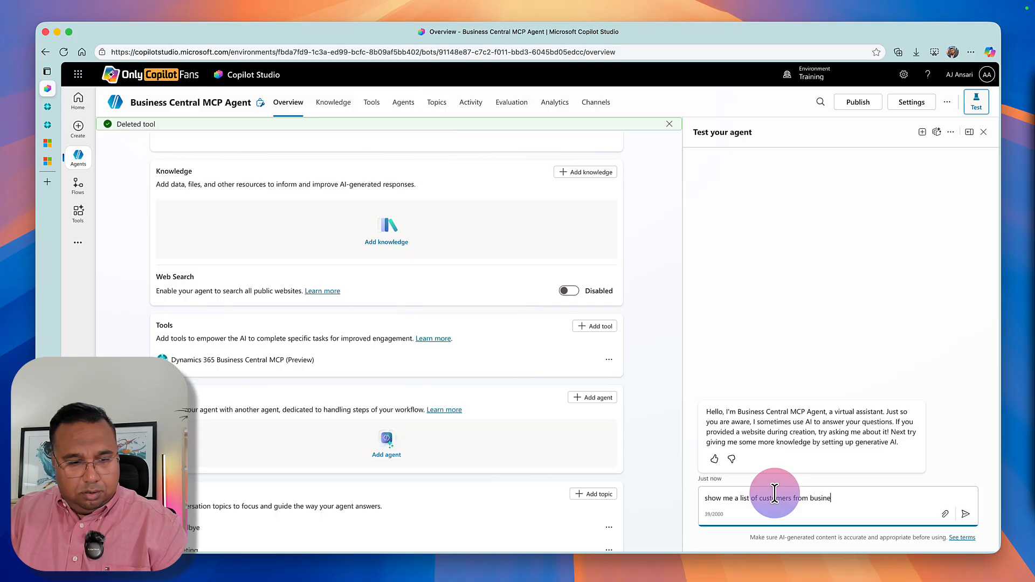
type("ss central")
key("Return")
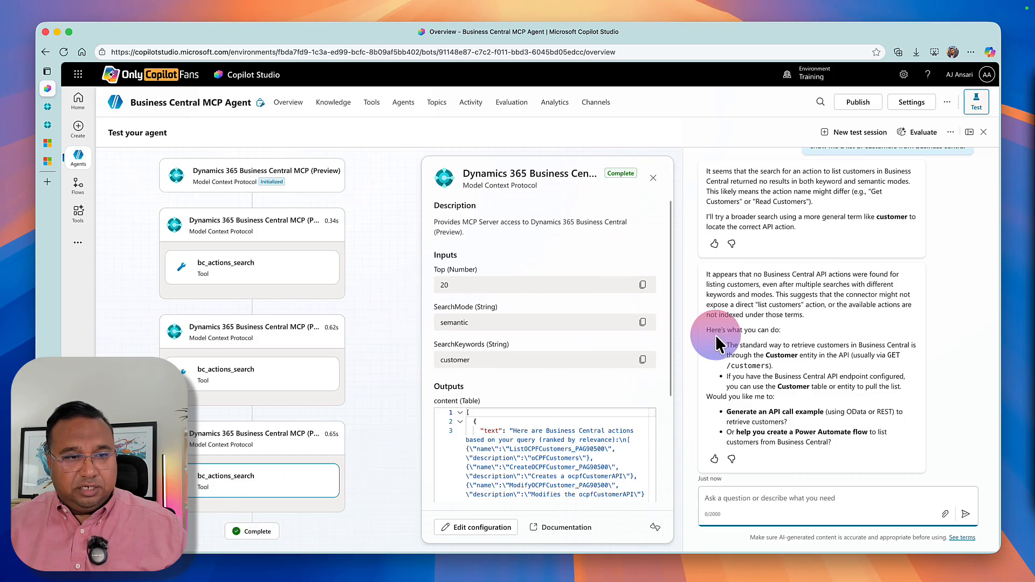
scroll(743, 221, "up", 1)
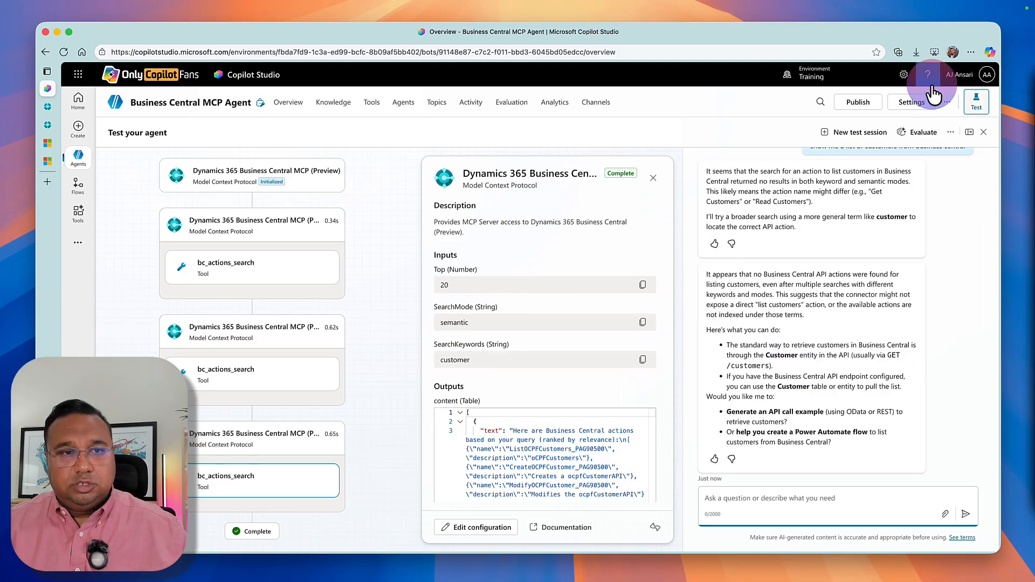
Turn off Code interpreter in the agent's generative AI settings, save the change and leave the settings.
left_click(915, 102)
scroll(587, 403, "down", 10)
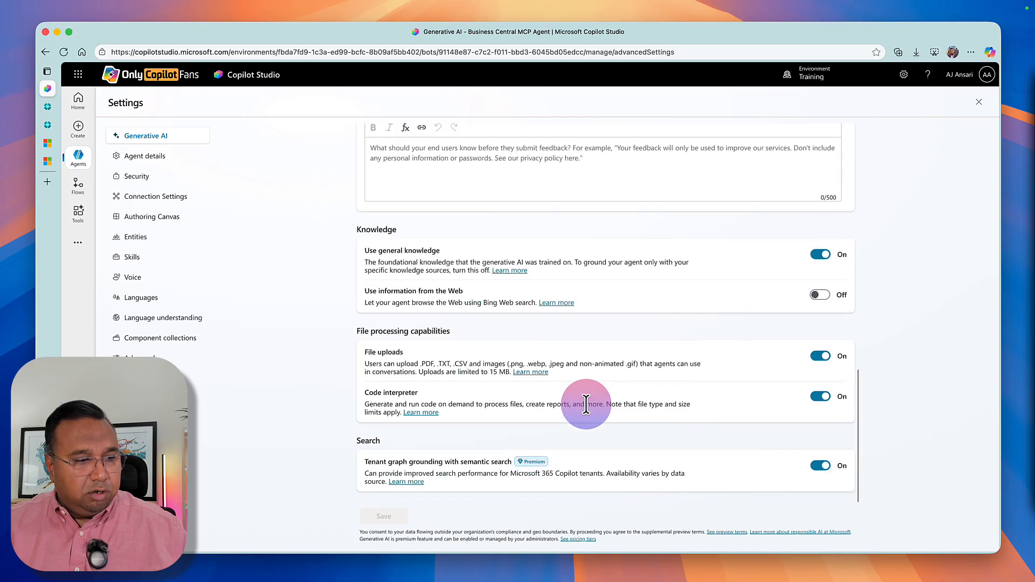
left_click(822, 399)
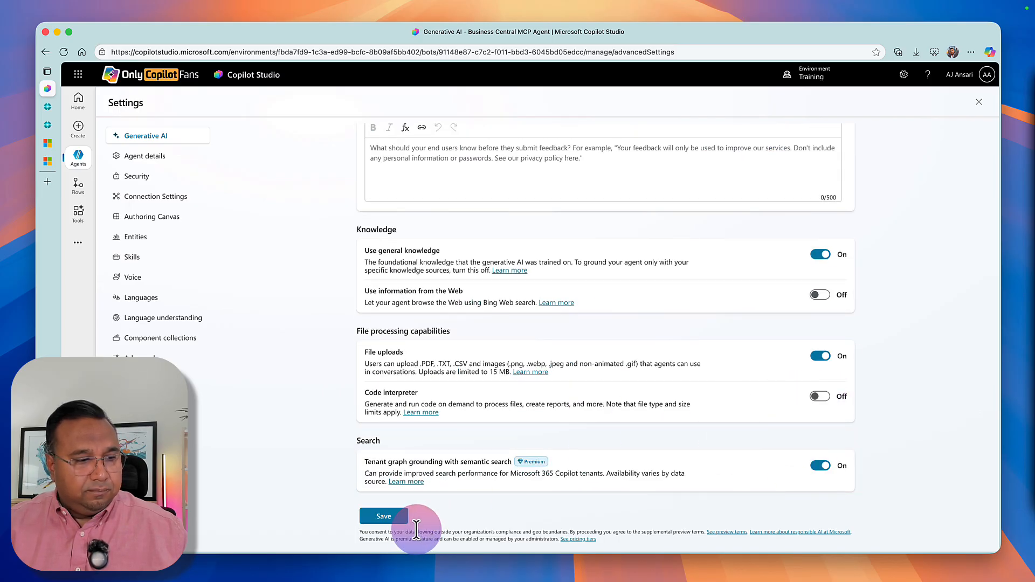
left_click(384, 518)
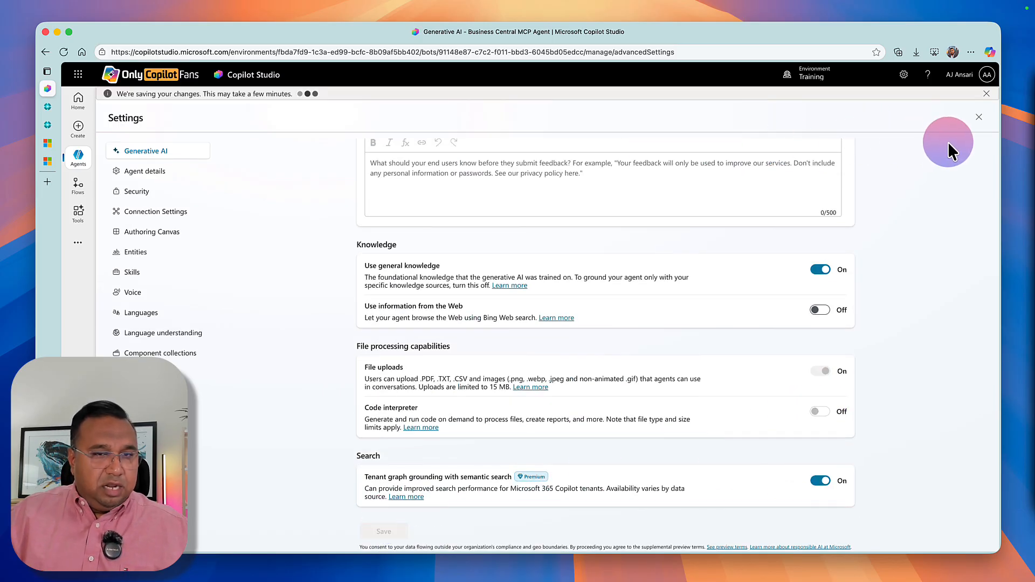
left_click(978, 117)
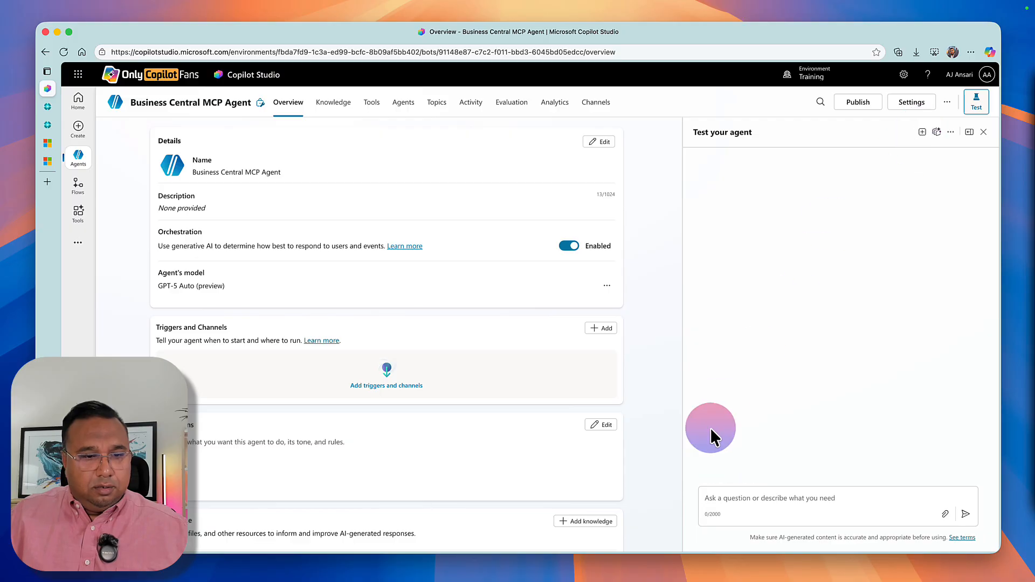
Ask the agent again in the new test session to "show me a list of customers from business central".
left_click(718, 491)
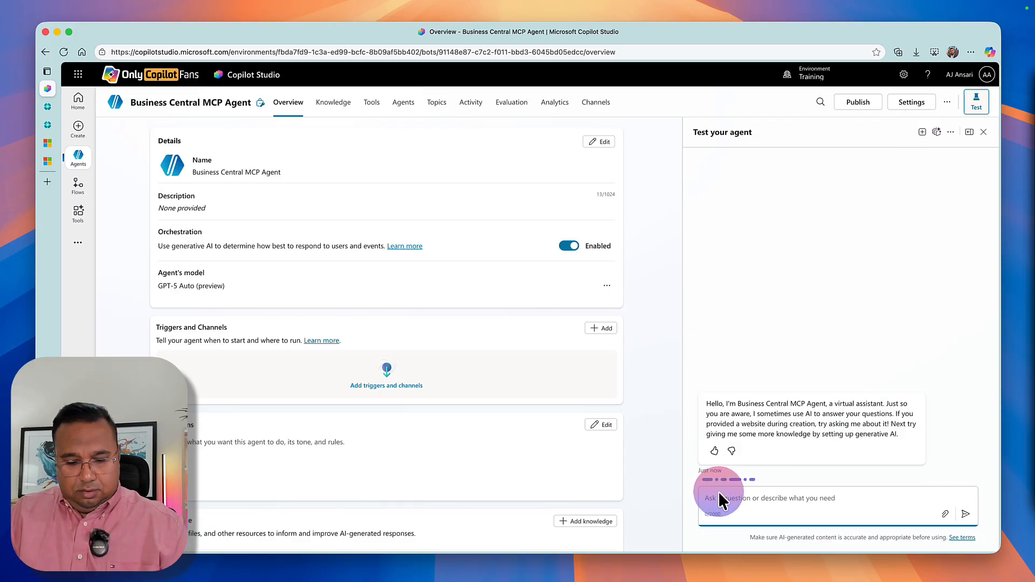
type("show me a list of cu")
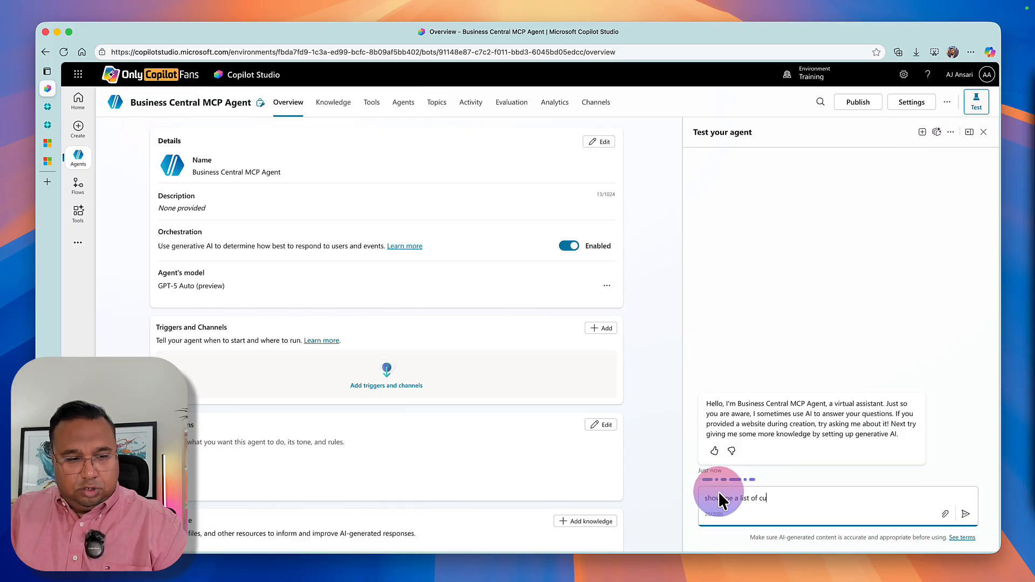
type("stomers from busin")
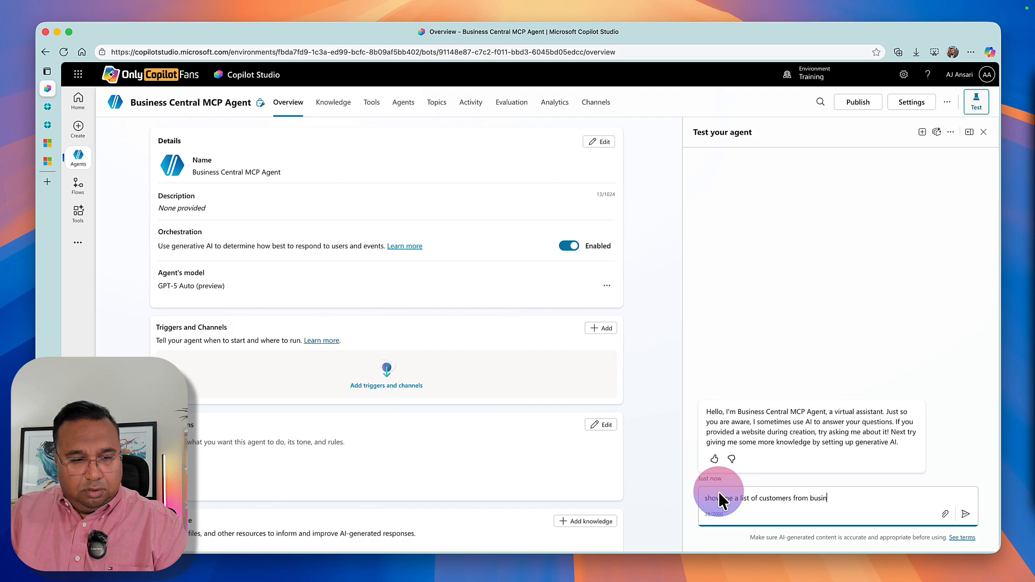
type("ess central")
key("Return")
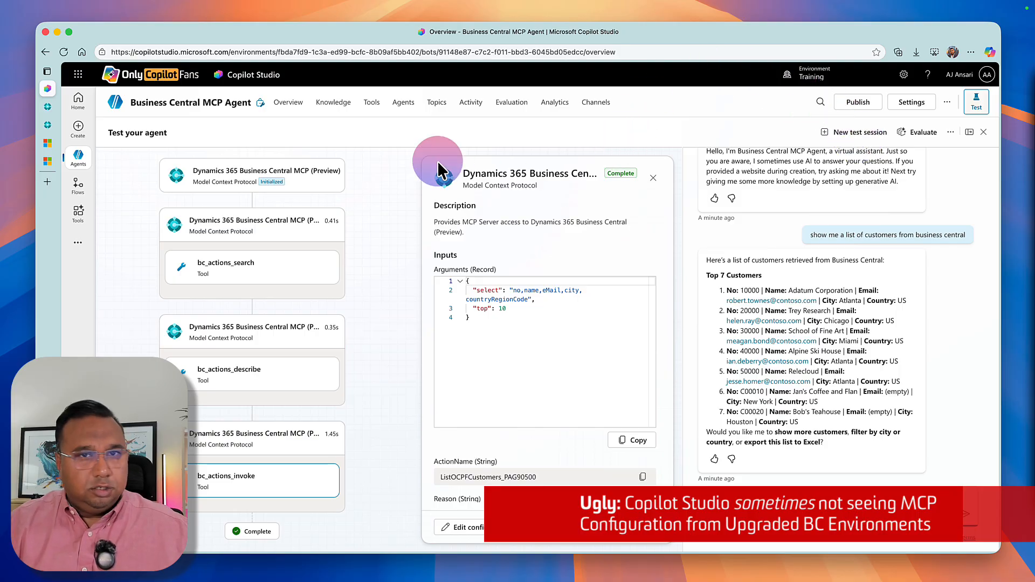
Create a new blank topic in the Business Central MCP Agent.
left_click(288, 102)
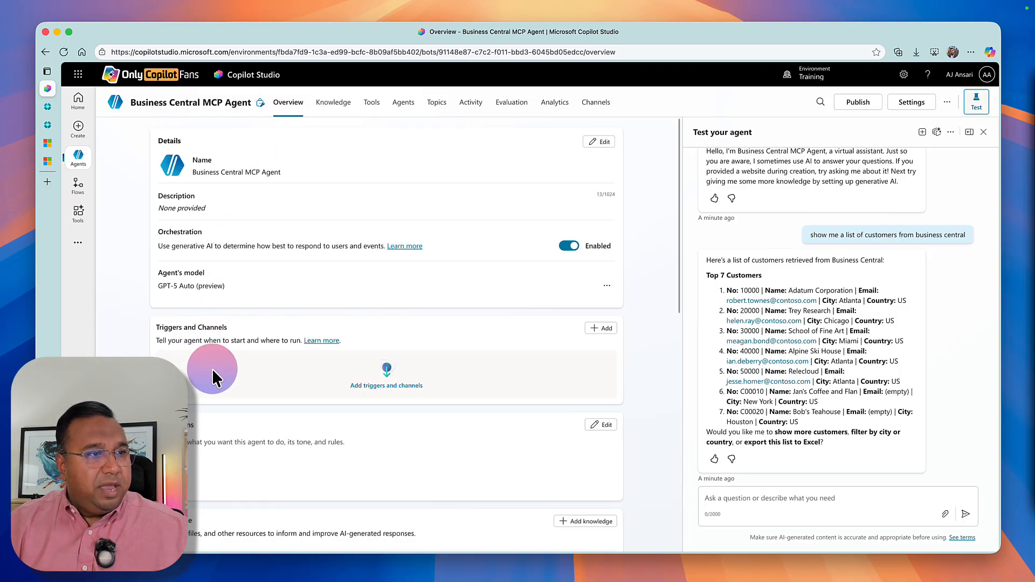
left_click(428, 105)
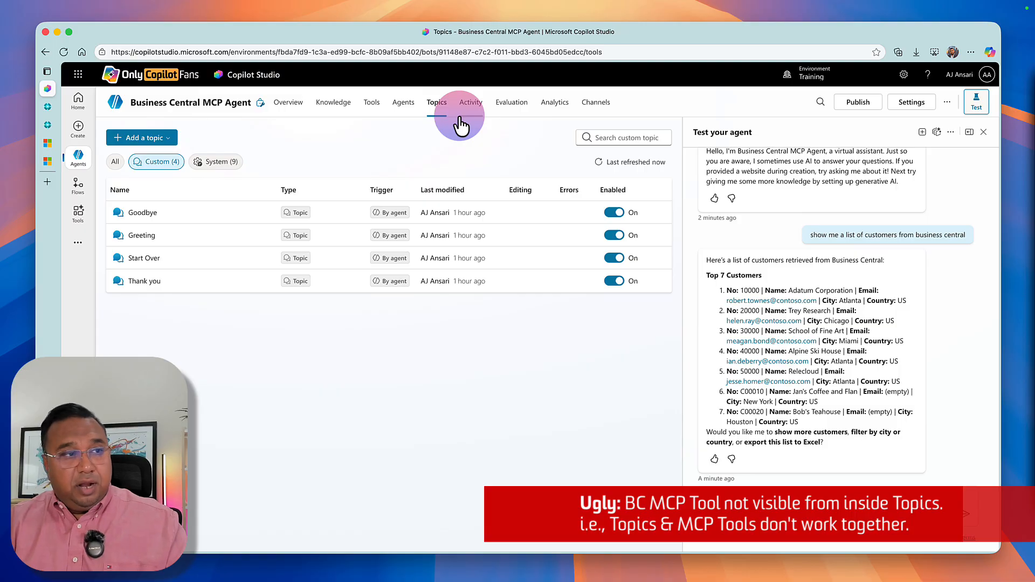
left_click(141, 138)
left_click(139, 157)
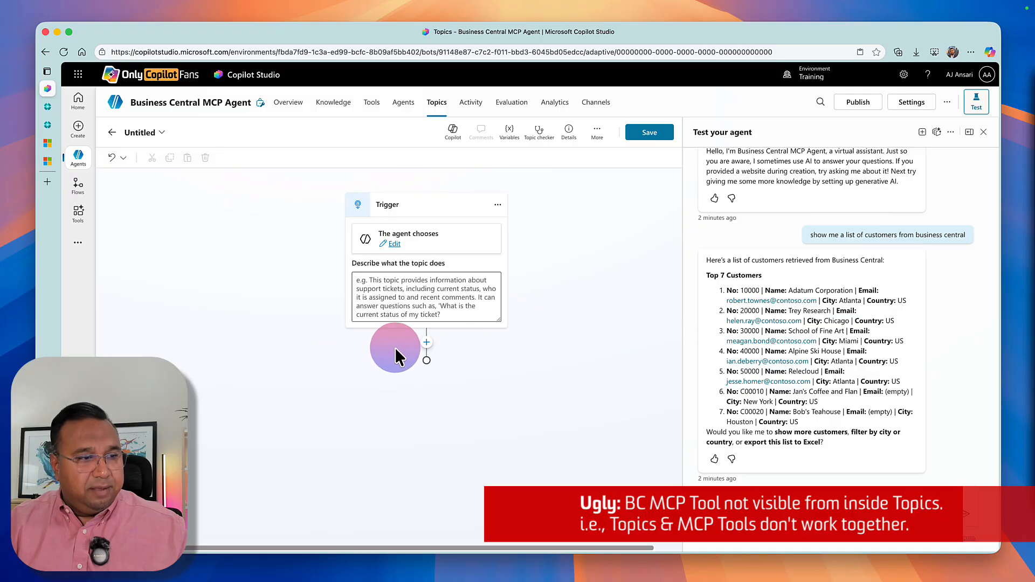
Look through the basic, connector and agent tools that can be added after the topic's trigger for the Business Central MCP tool.
left_click(426, 344)
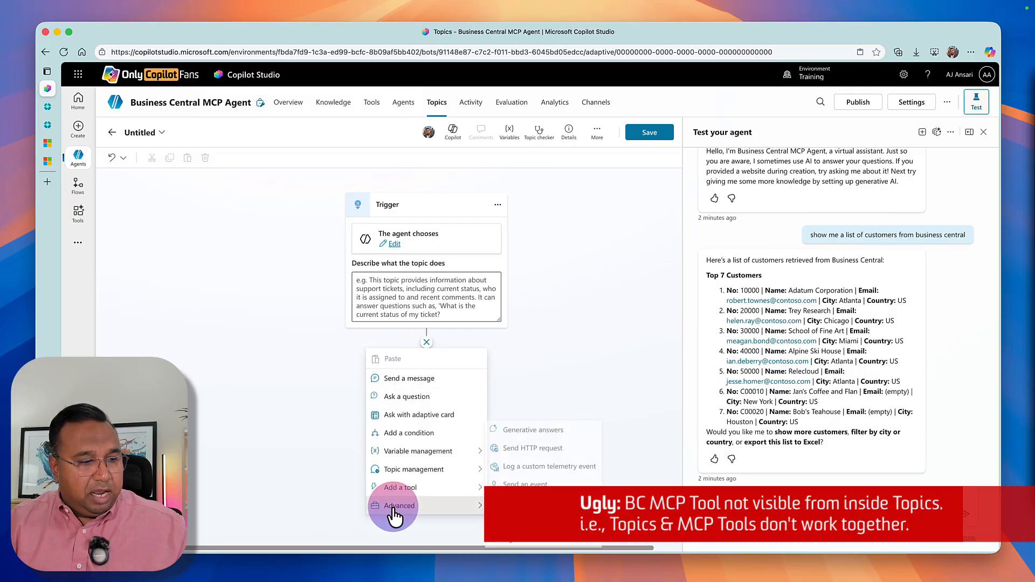
mouse_move(408, 499)
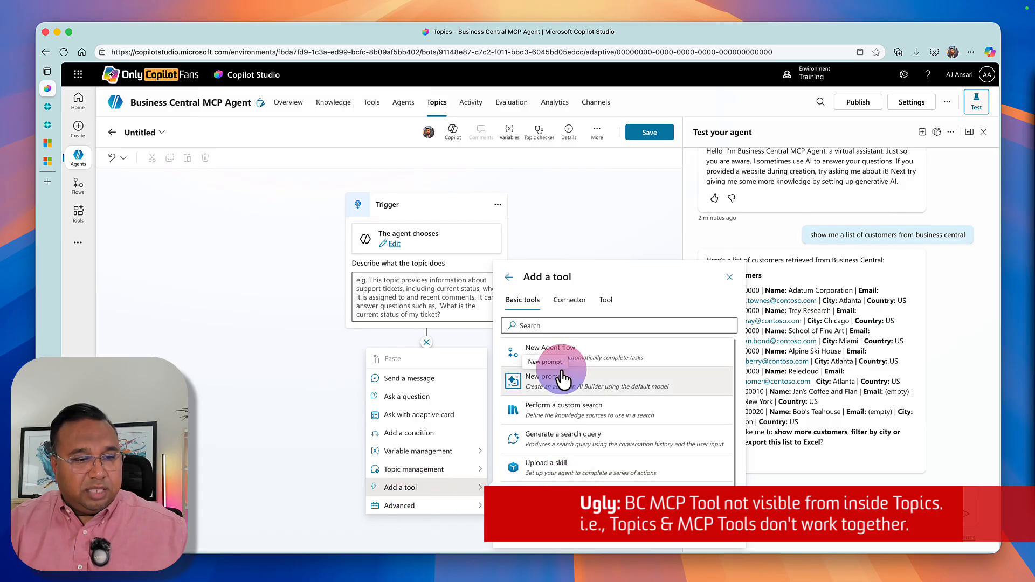
scroll(561, 437, "down", 2)
scroll(560, 426, "up", 2)
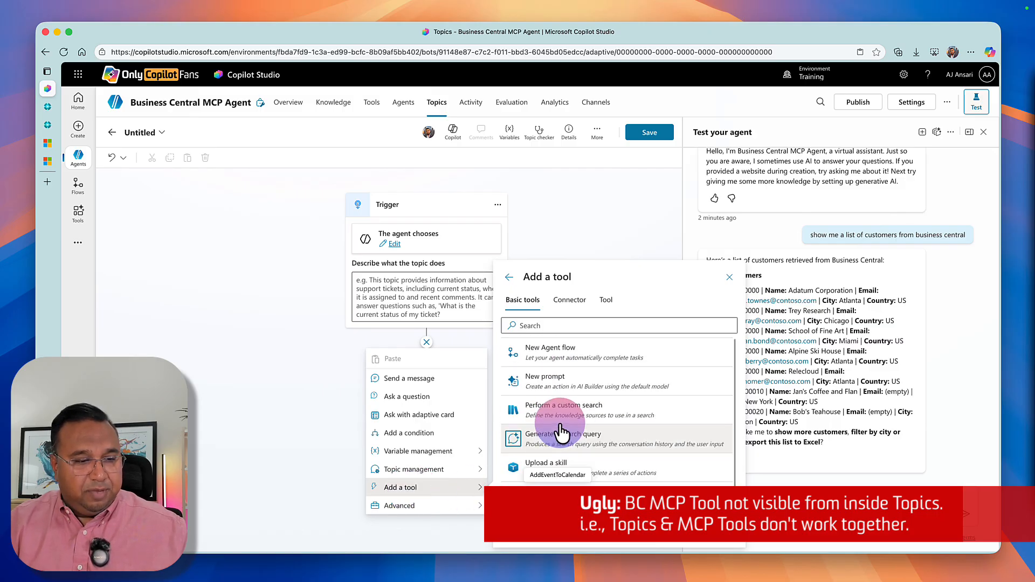
left_click(562, 306)
scroll(534, 464, "down", 3)
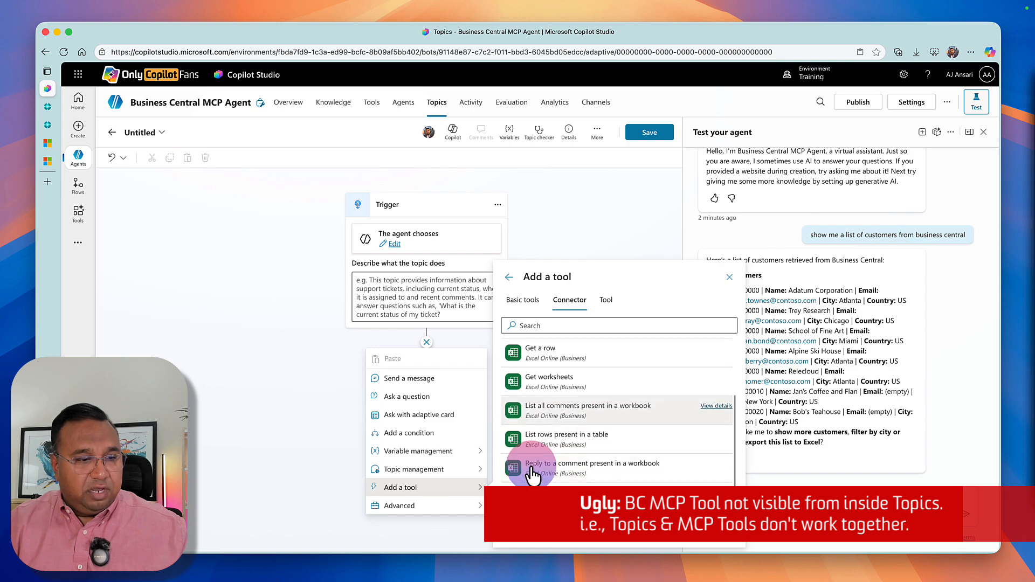
left_click(612, 300)
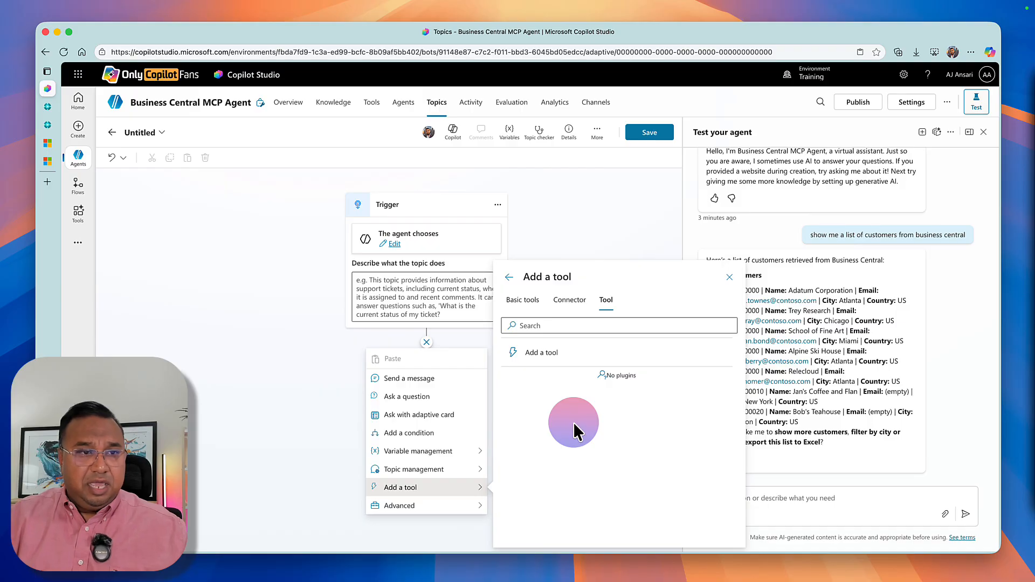
Ask the test agent to "Show me a link to view customer Adatum Corporation in Business Central", open the returned link and return to the agent.
left_click(340, 402)
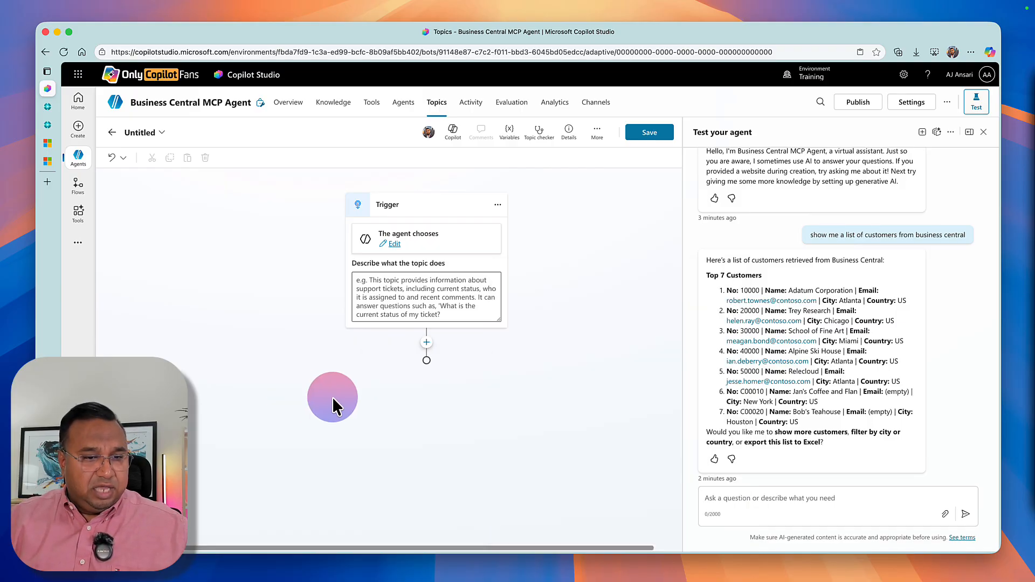
left_click(781, 495)
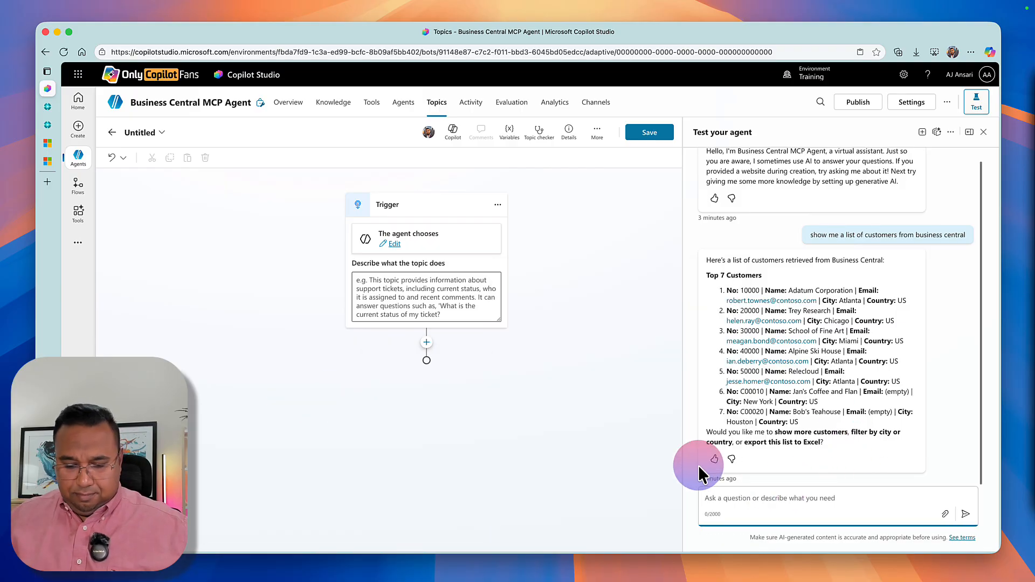
type("Show me a ")
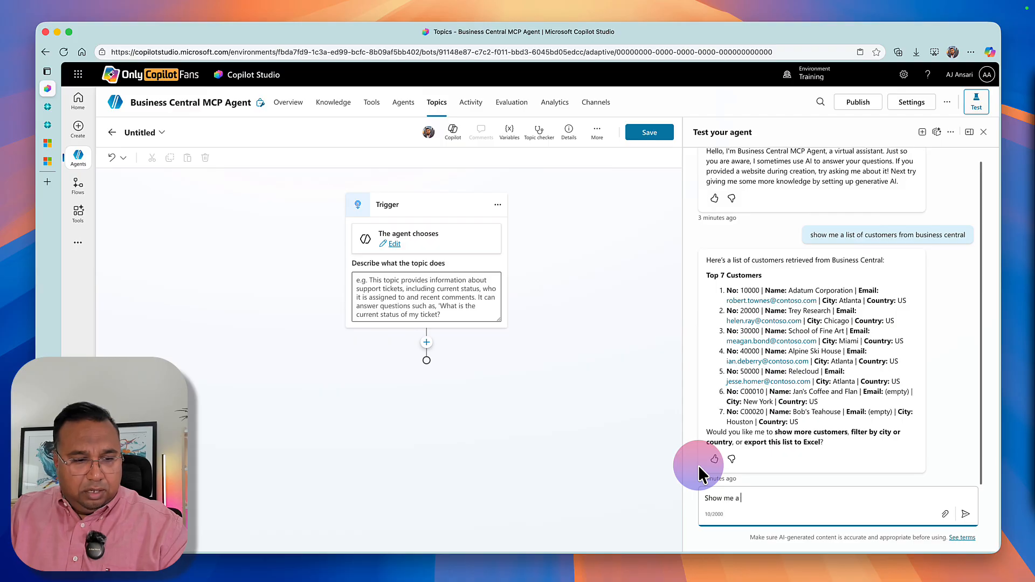
type("link to view")
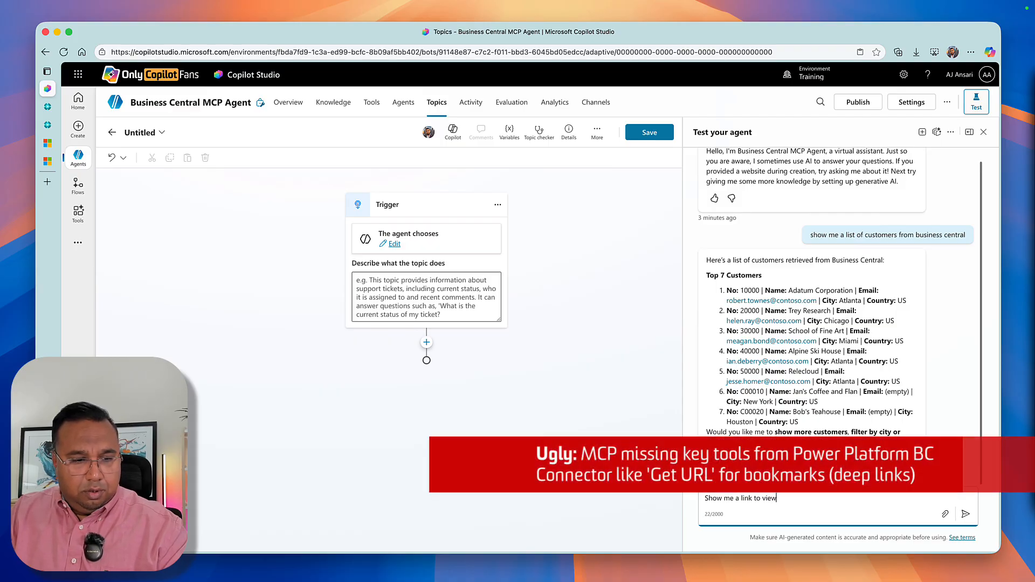
type(" customer Ad")
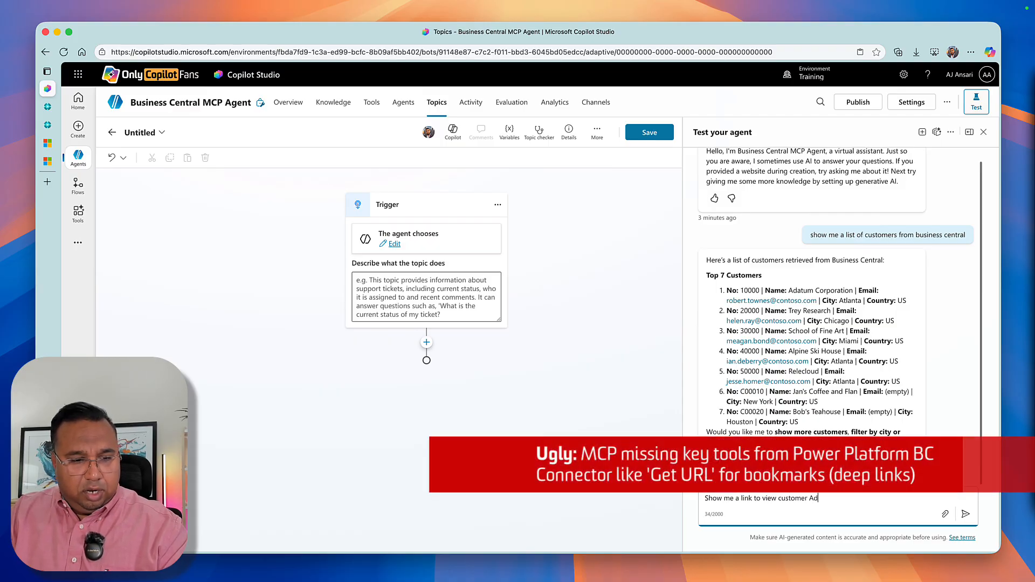
type("atum Corporation in ")
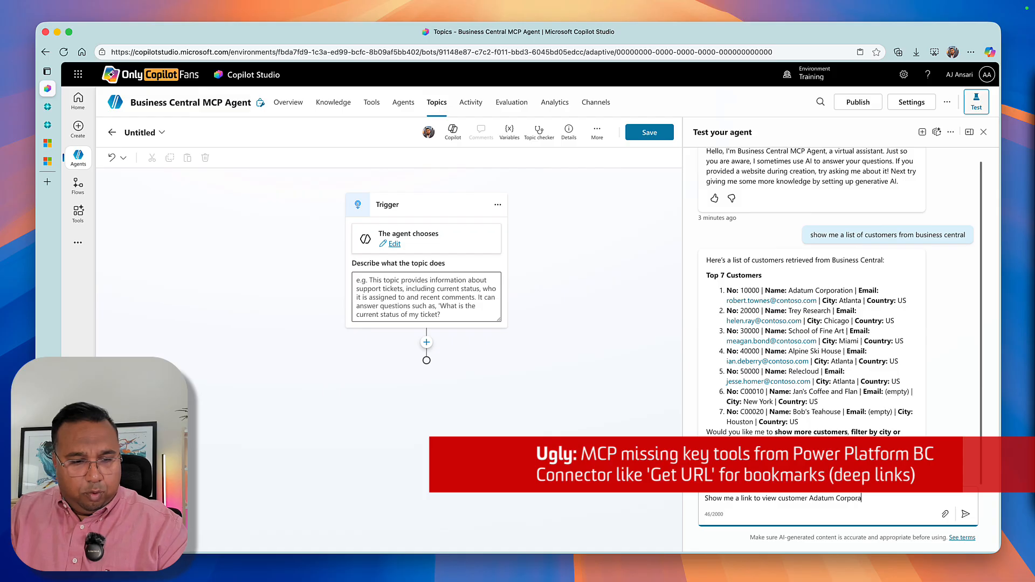
type("Business Central")
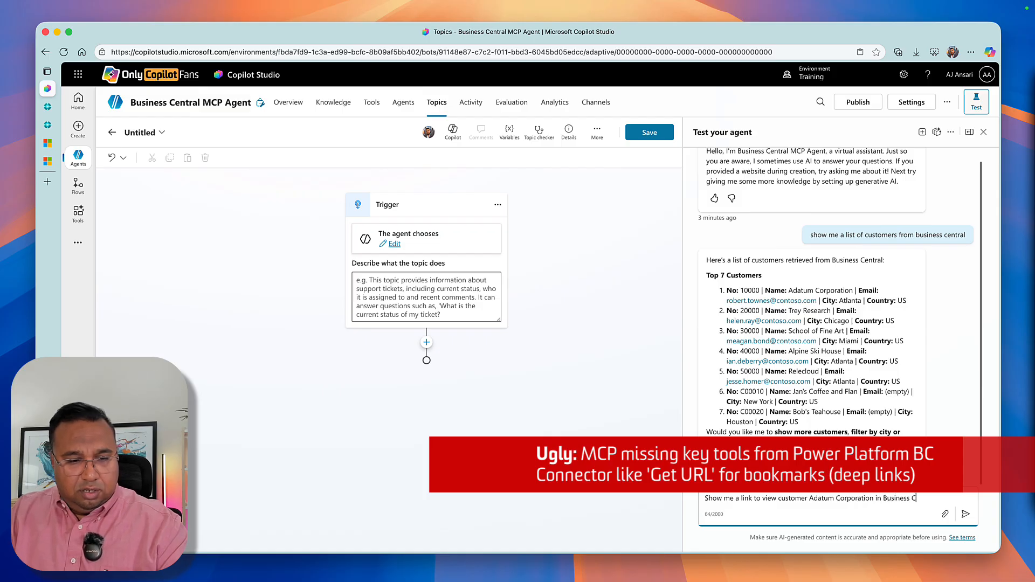
key("Return")
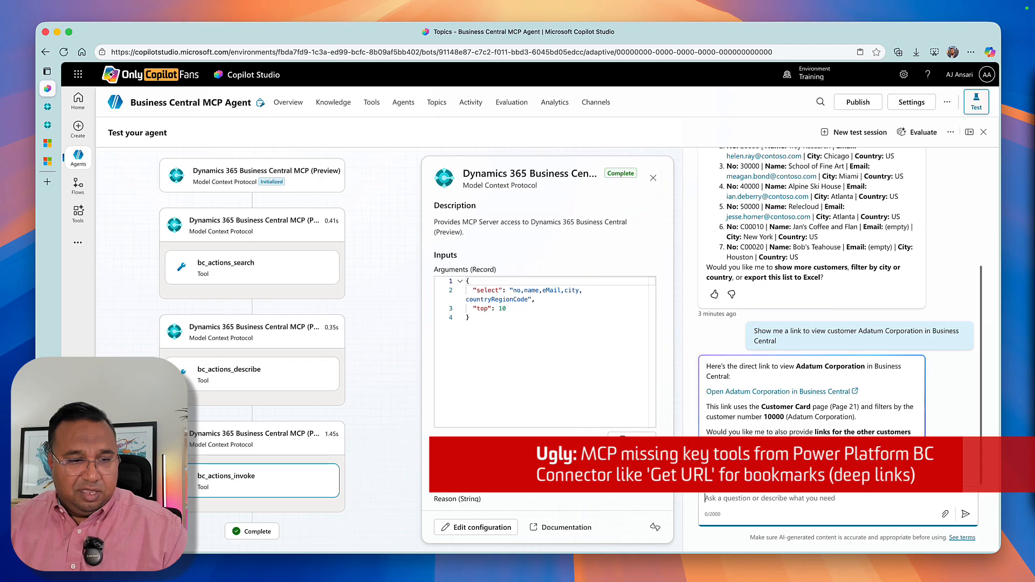
left_click(757, 396)
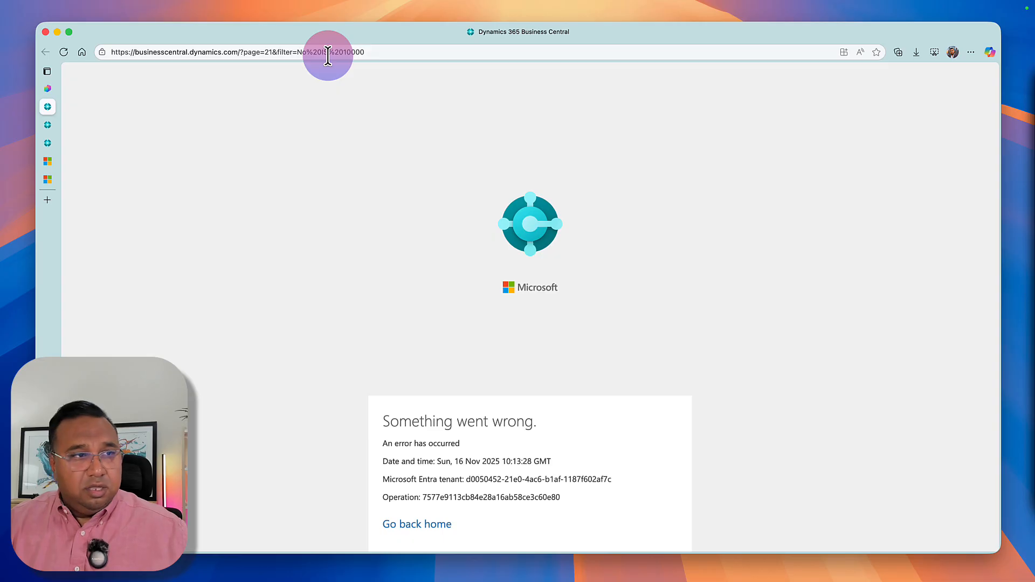
left_click(48, 89)
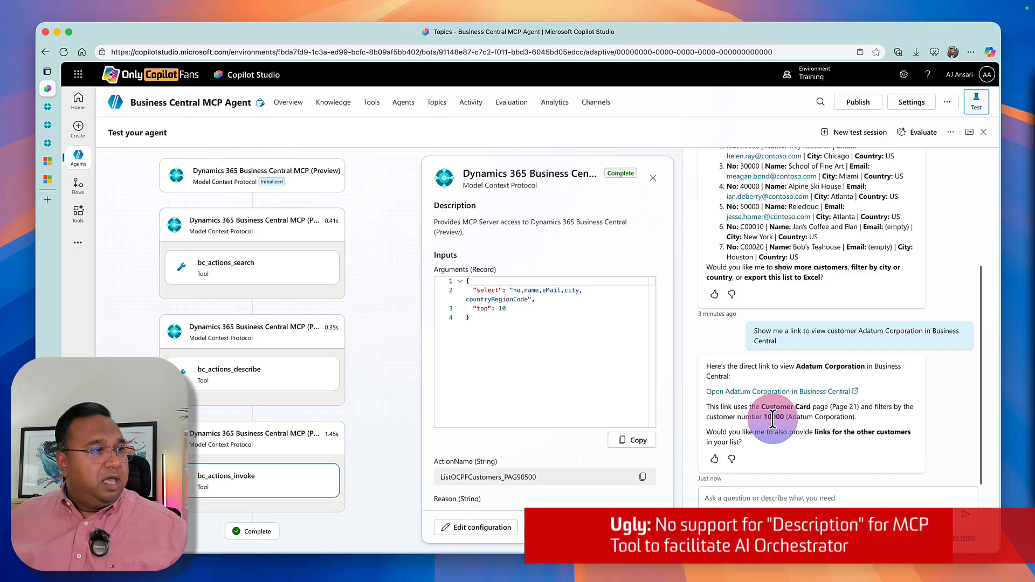
Leave the unsaved topic and examine the details and inputs of the agent's Dynamics 365 Business Central MCP (Preview) tool.
left_click(277, 107)
left_click(581, 326)
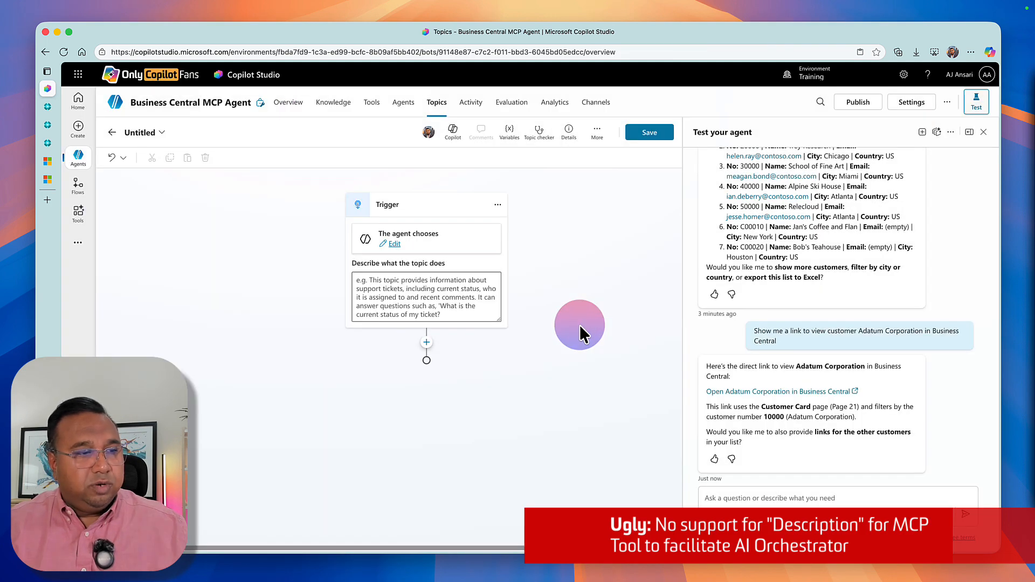
left_click(368, 111)
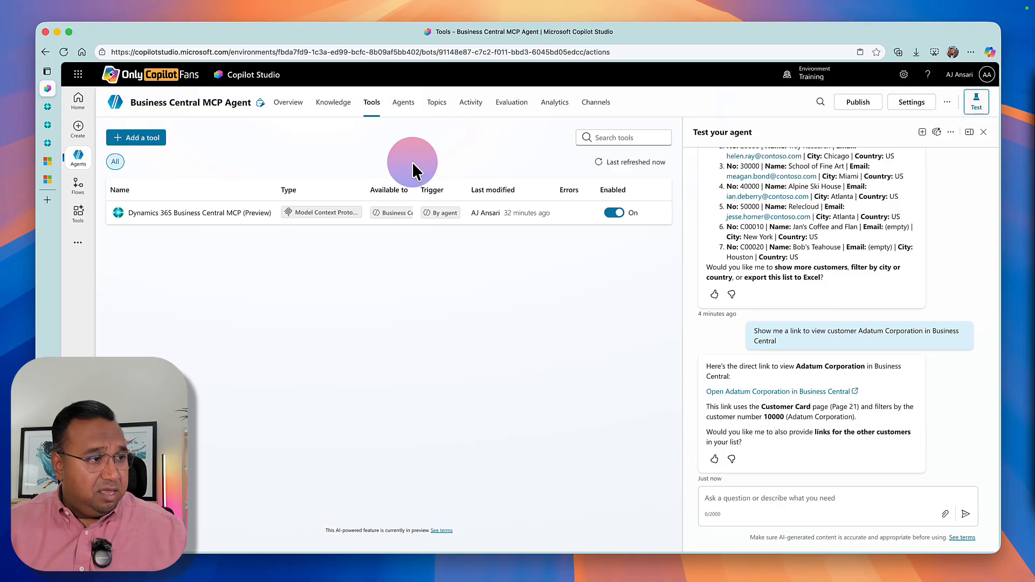
left_click(245, 212)
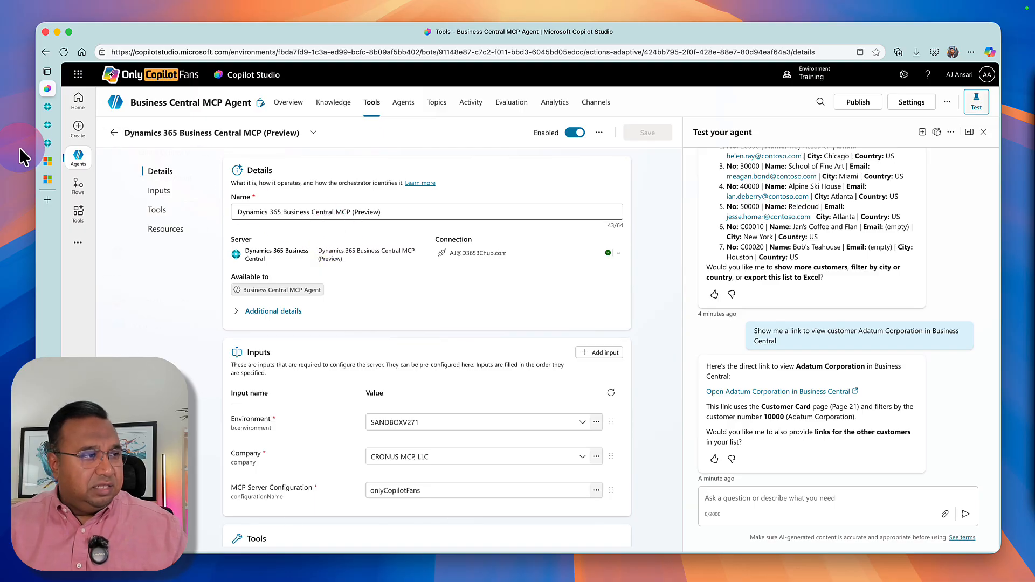
left_click(116, 134)
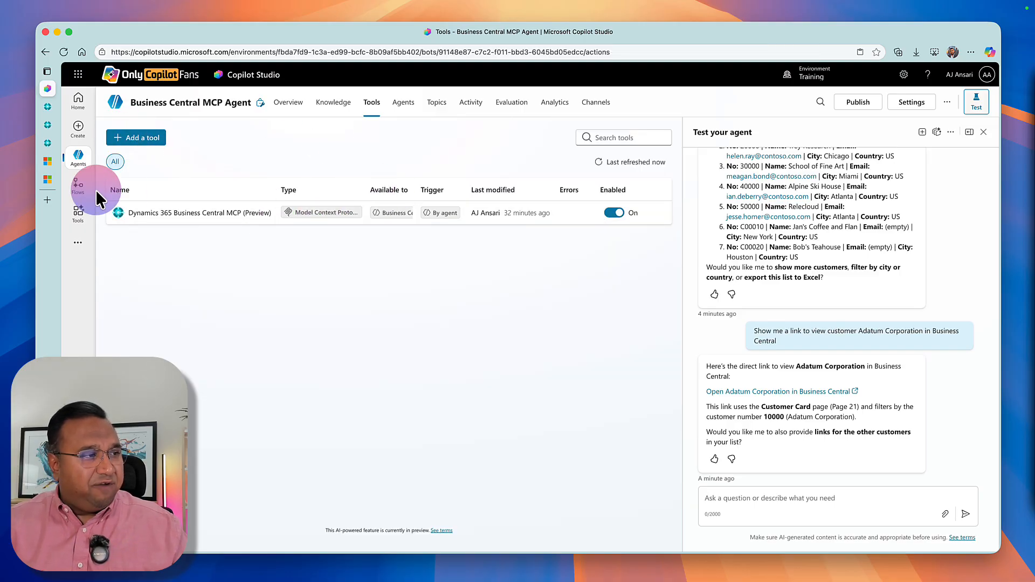
Search for "create record" and add the Dynamics 365 Business Central Create record (V3) tool to the agent.
left_click(138, 139)
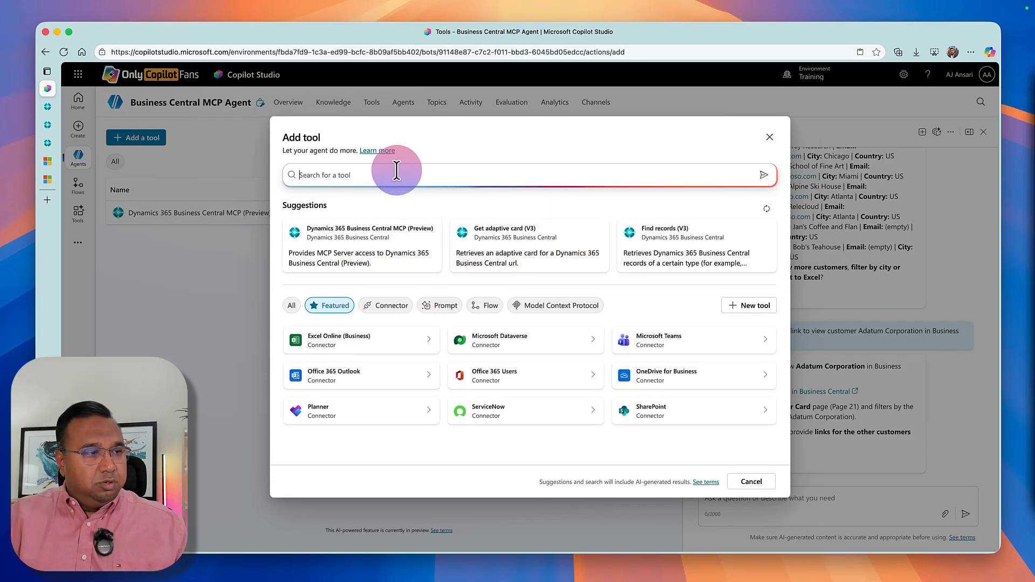
type("create ")
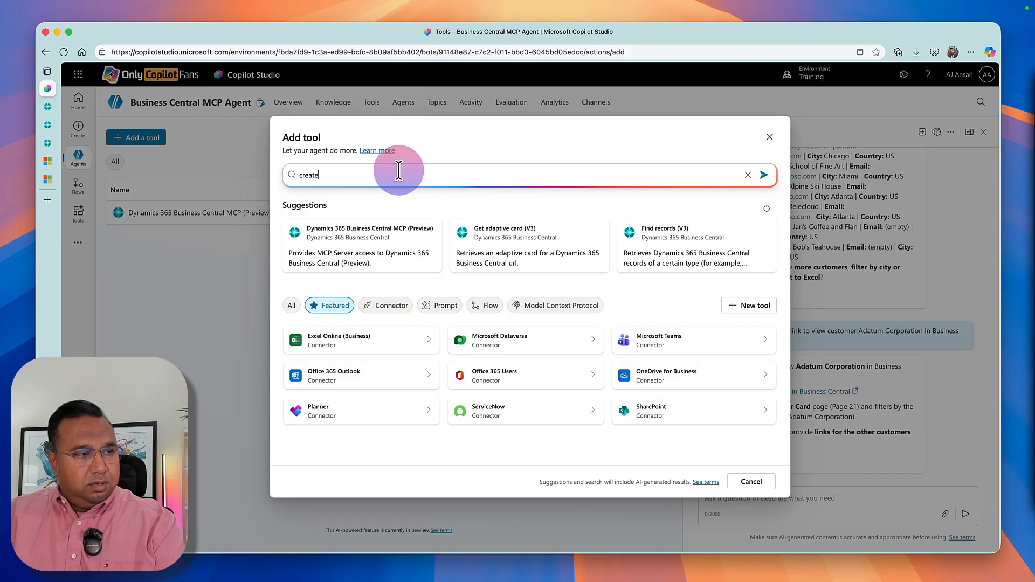
type("record")
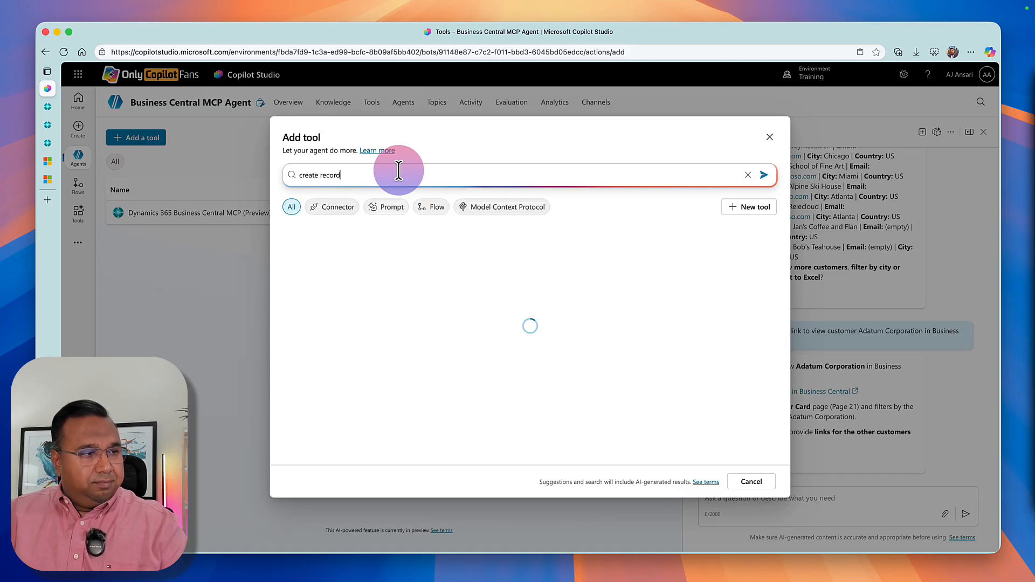
left_click(328, 253)
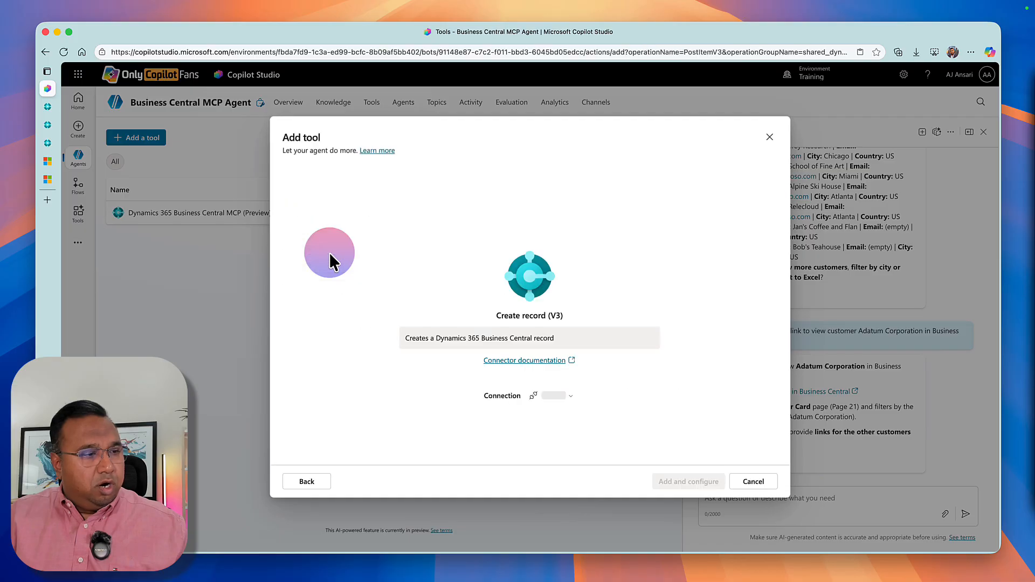
left_click(688, 485)
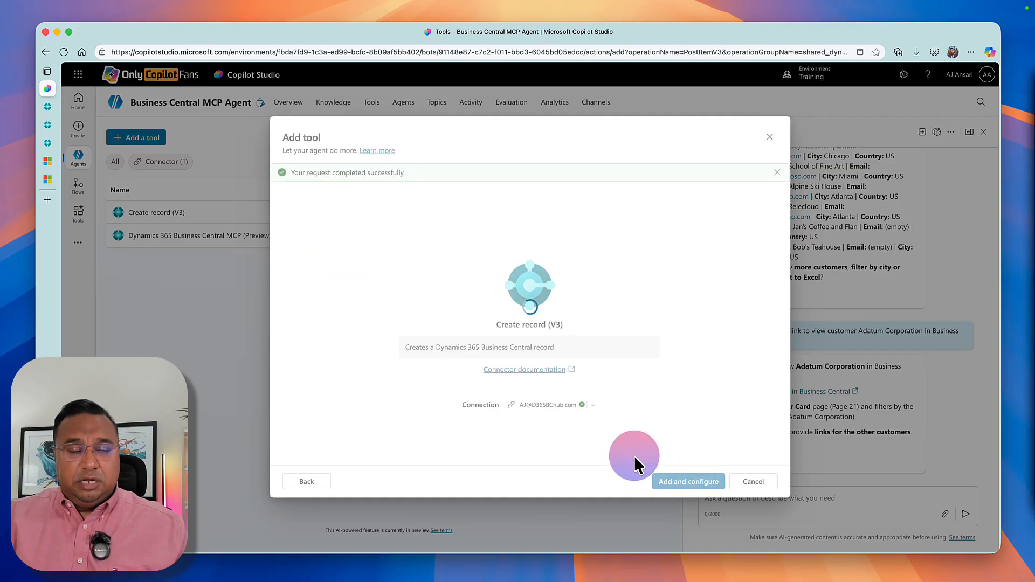
Fill the Create record tool's Environment and Company inputs with the custom values SANDBOX and CRONUS USA, Inc.
scroll(370, 428, "down", 2)
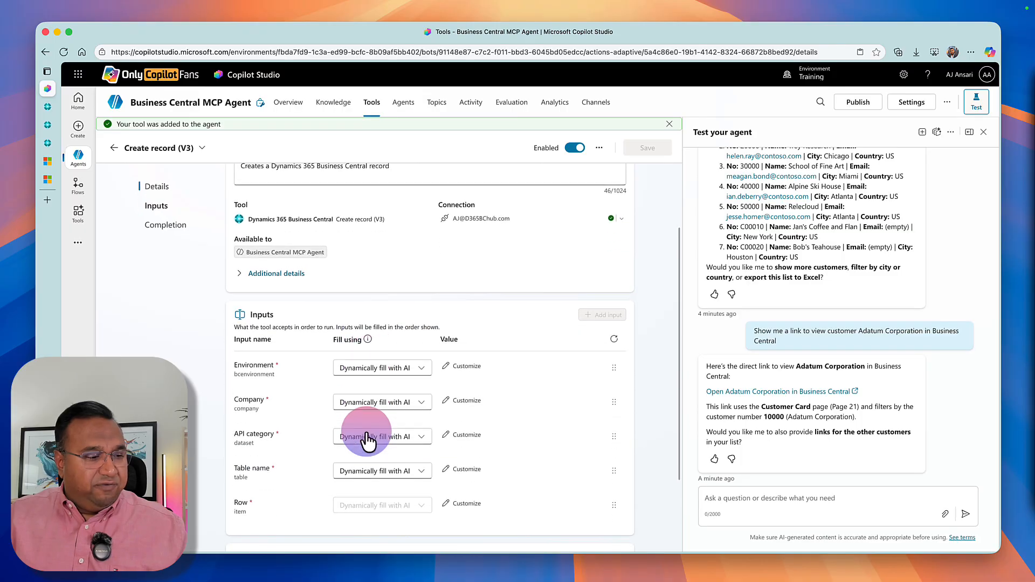
scroll(366, 439, "down", 1)
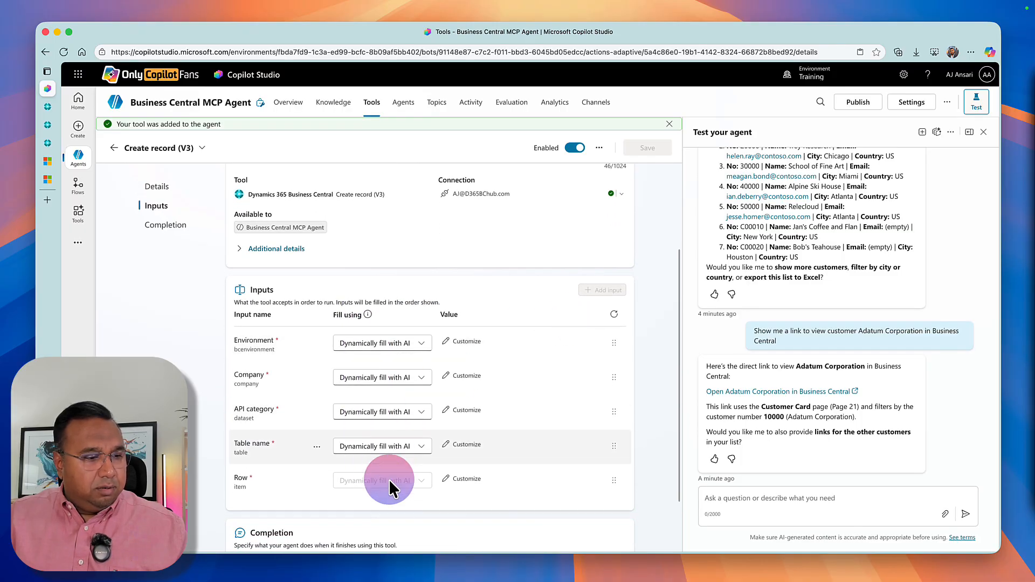
left_click(371, 344)
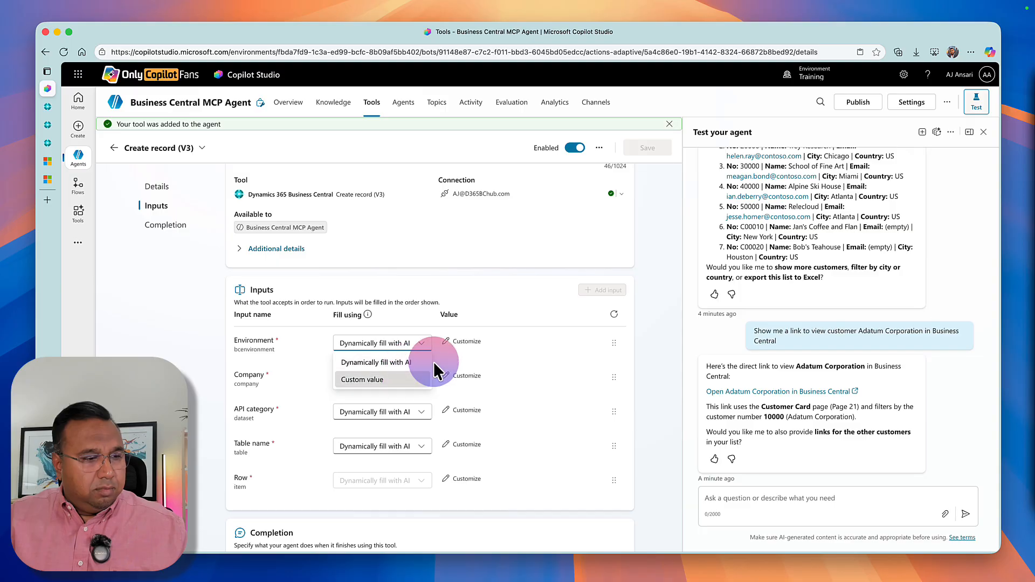
left_click(401, 379)
left_click(464, 348)
left_click(458, 367)
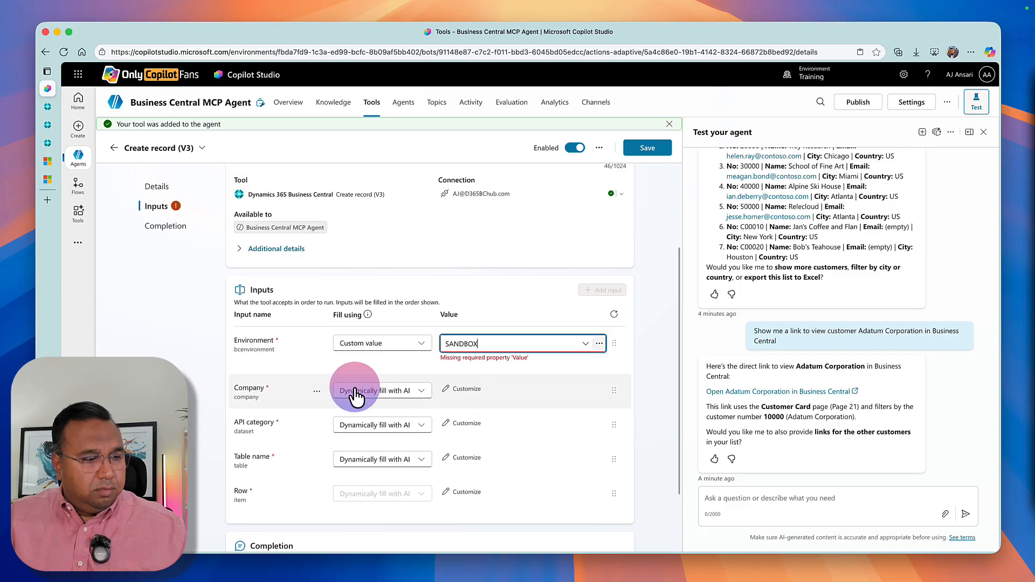
left_click(360, 365)
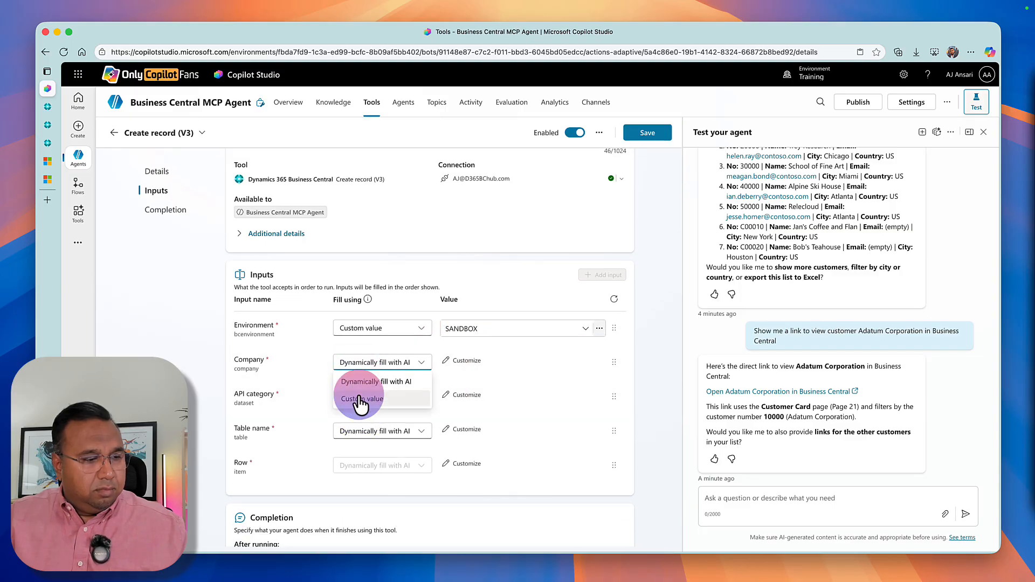
left_click(391, 394)
left_click(447, 364)
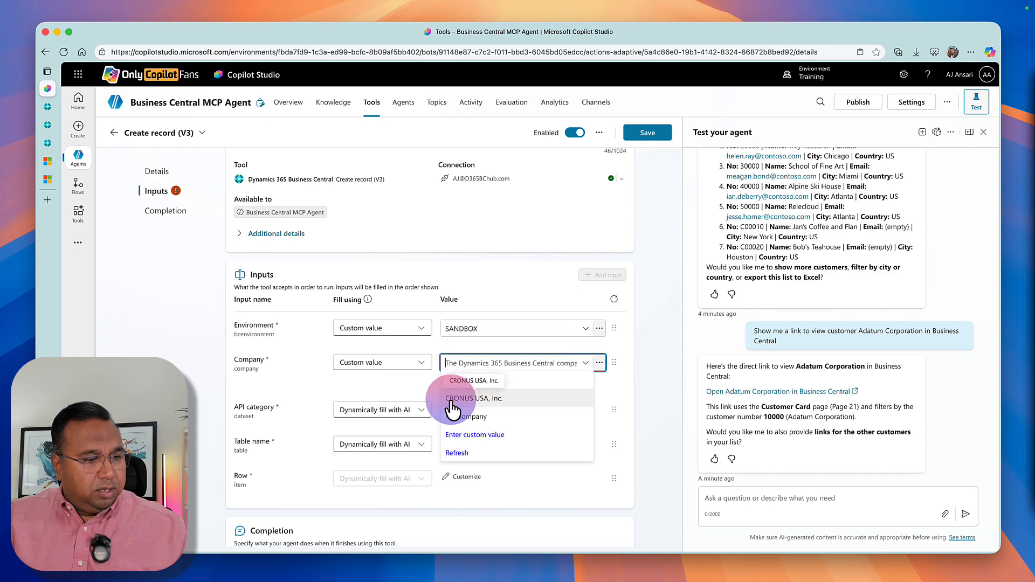
left_click(452, 402)
Fill the API category input with the custom value OnlyCopilotFans/OCPFMini/v2.0 and the Table name input with ocpfCustomers.
left_click(380, 412)
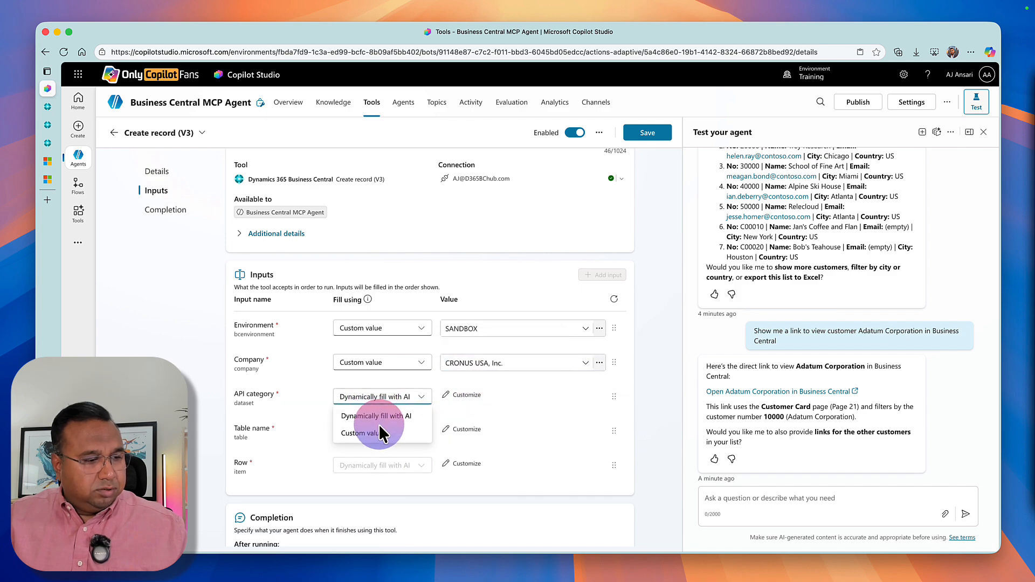
left_click(380, 434)
left_click(472, 397)
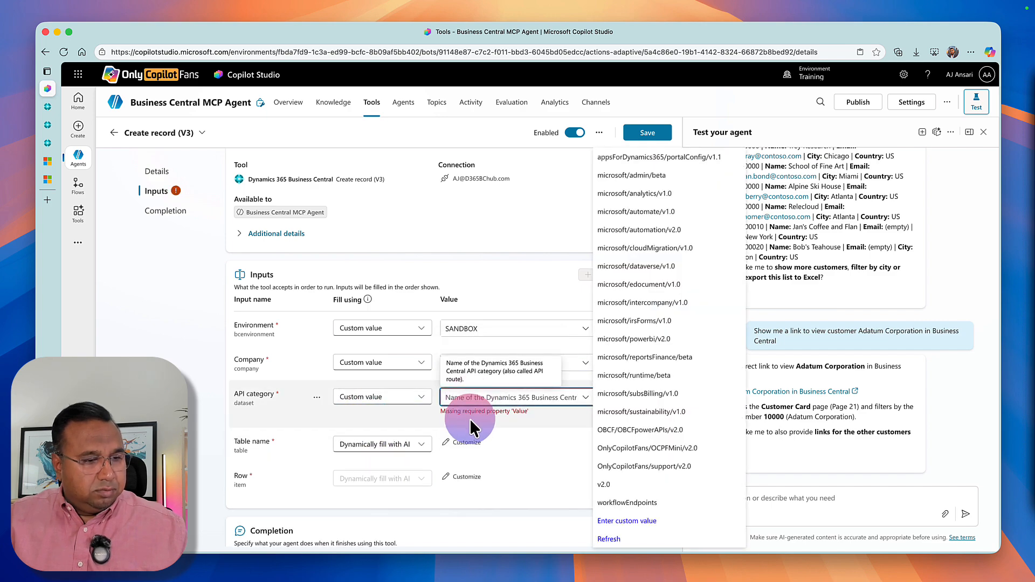
left_click(690, 449)
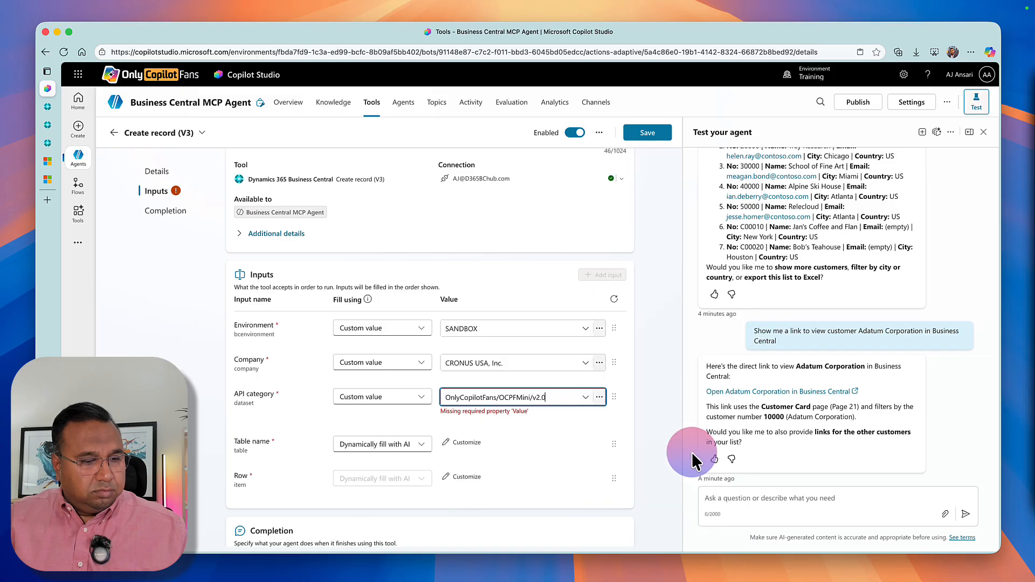
left_click(392, 445)
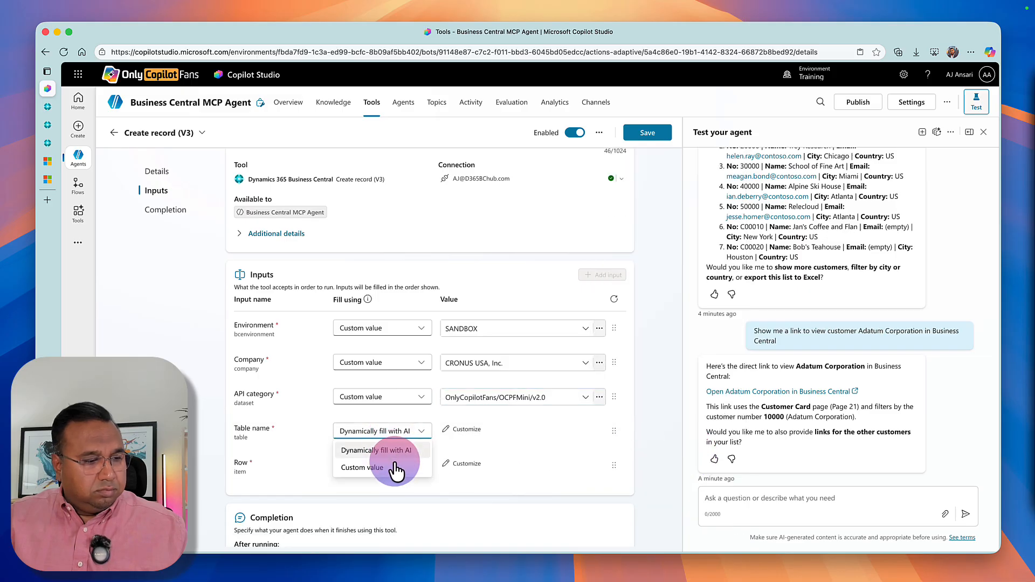
left_click(398, 468)
left_click(549, 432)
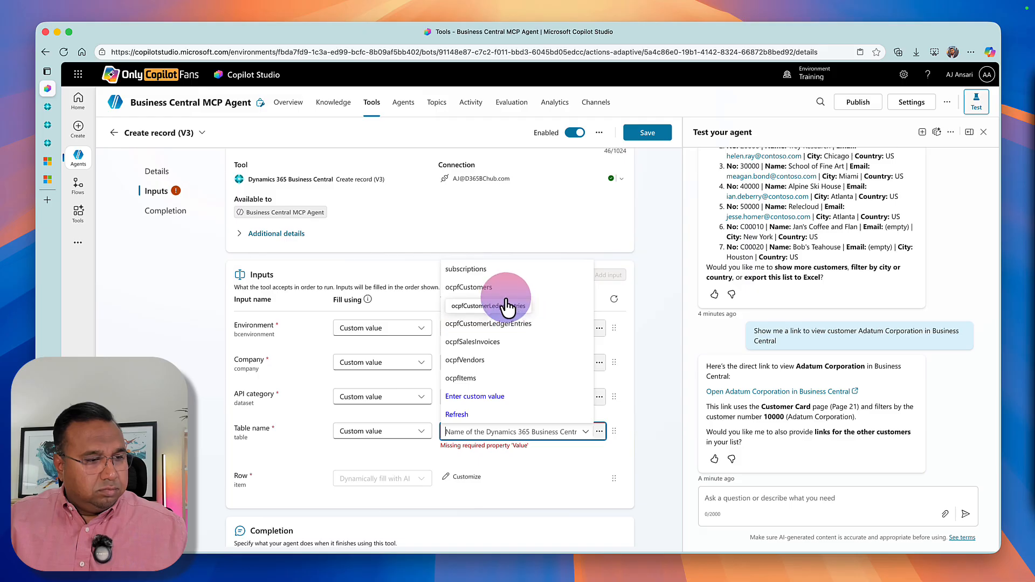
left_click(502, 289)
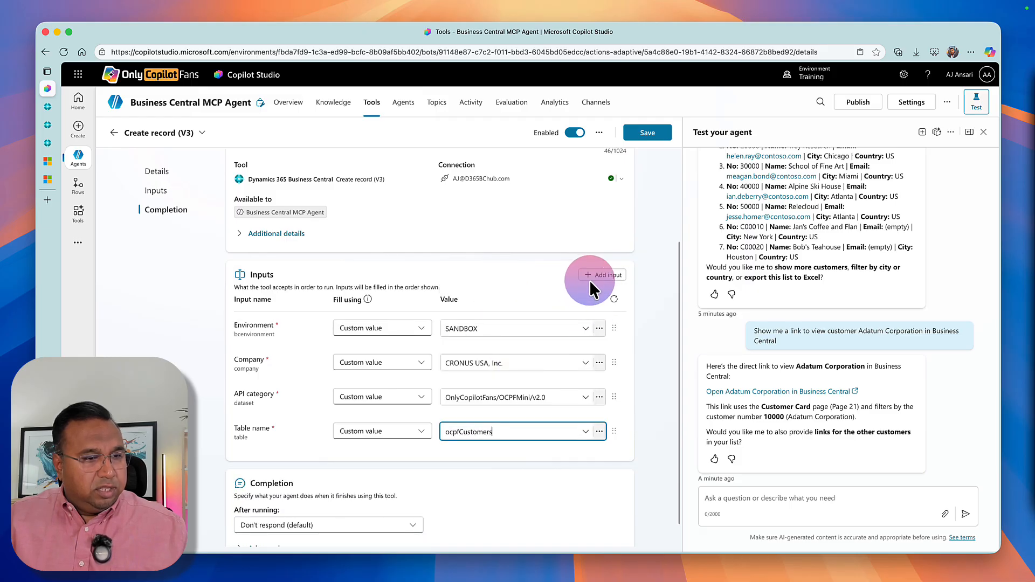
Add the city field as an input of the Create record tool and open its display name and description for customization.
left_click(593, 283)
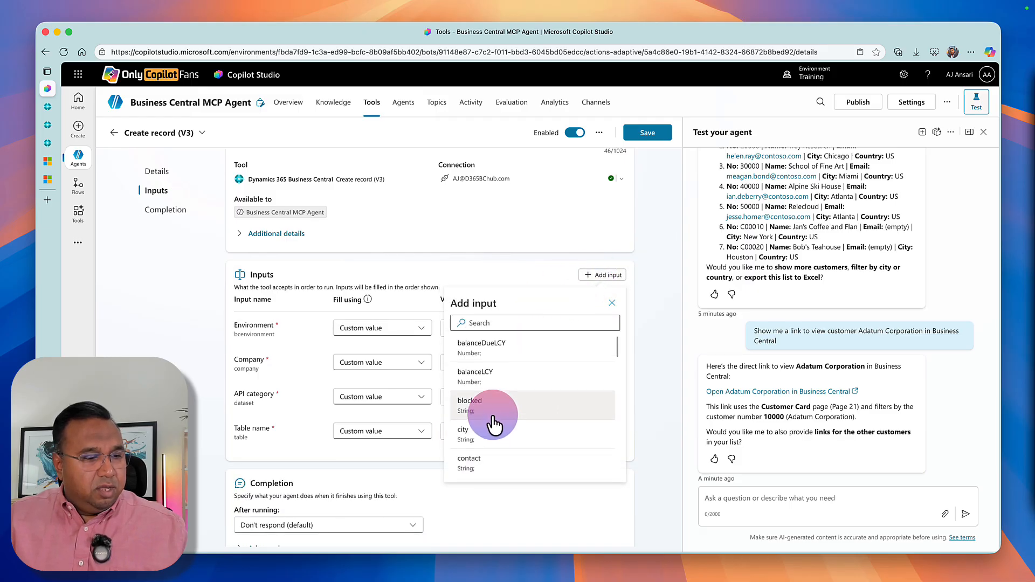
left_click(464, 418)
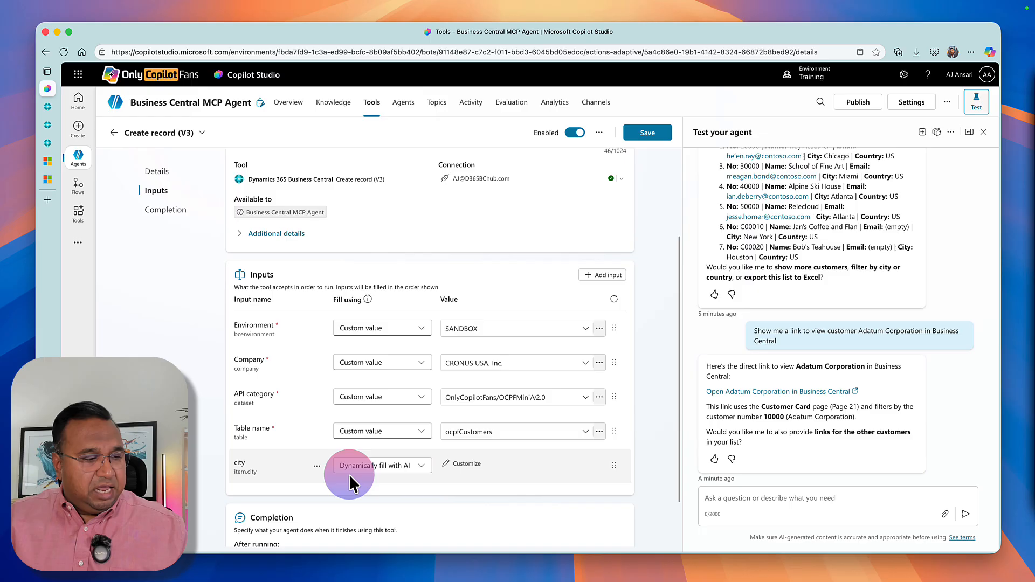
left_click(467, 462)
scroll(324, 469, "down", 2)
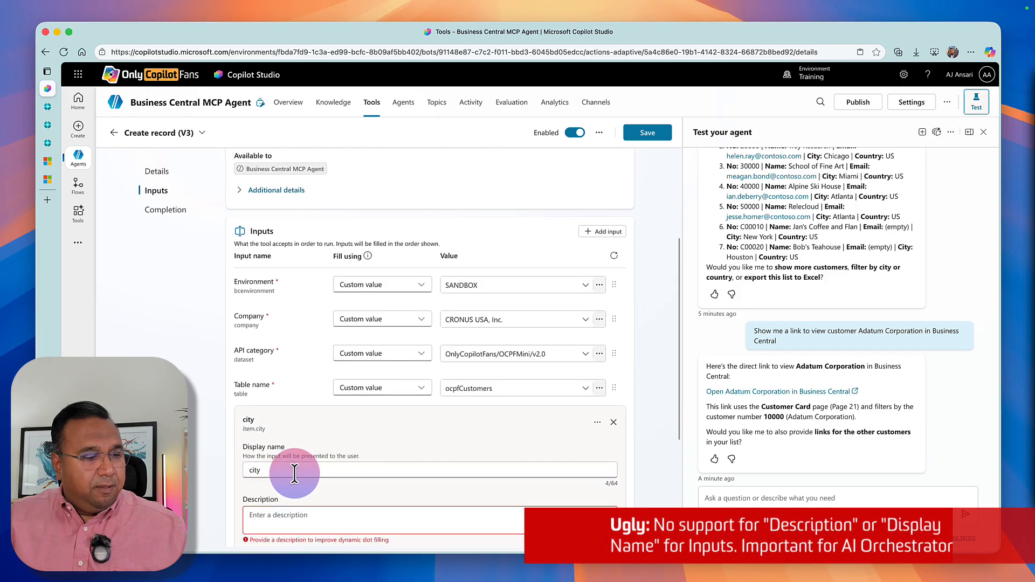
left_click(257, 458)
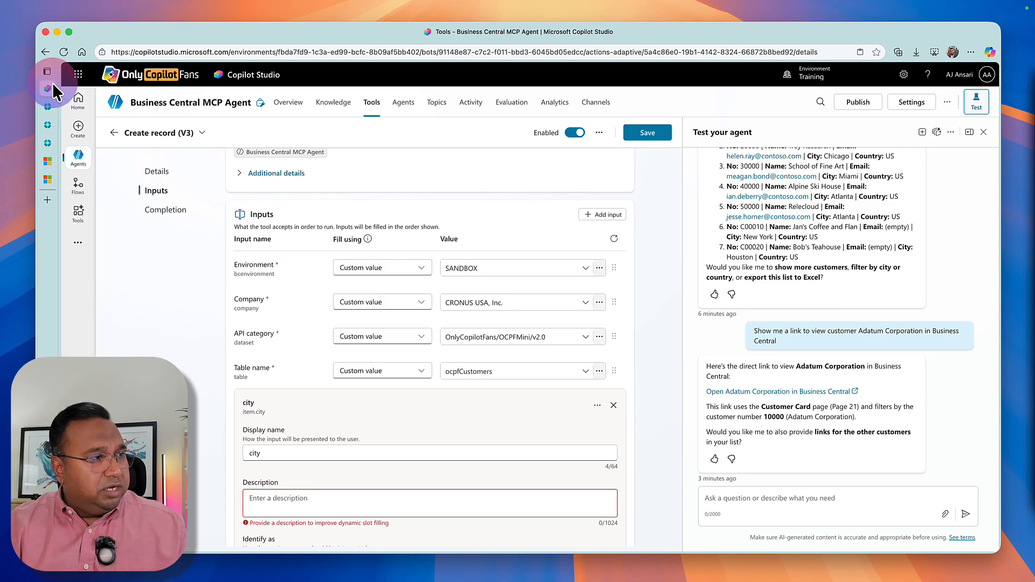
Leave the Create record tool without saving its input changes and reopen the Business Central MCP Agent from the recent agents.
mouse_move(75, 106)
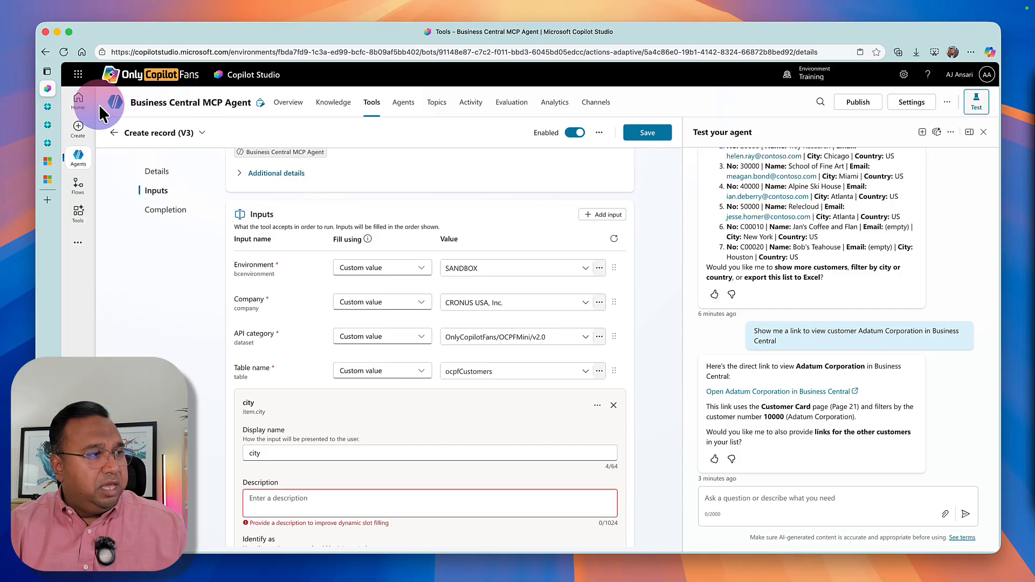
left_click(78, 105)
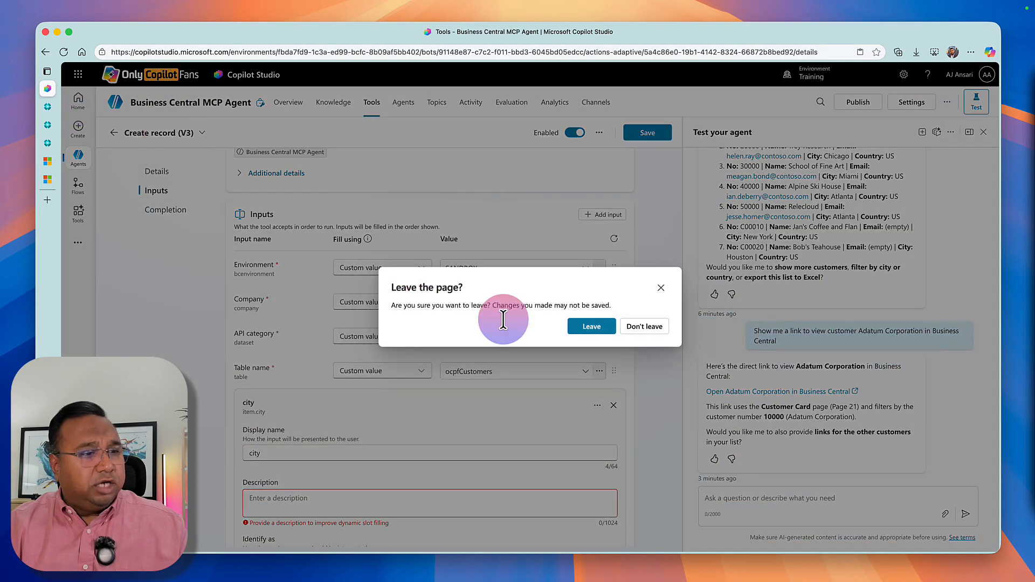
left_click(576, 326)
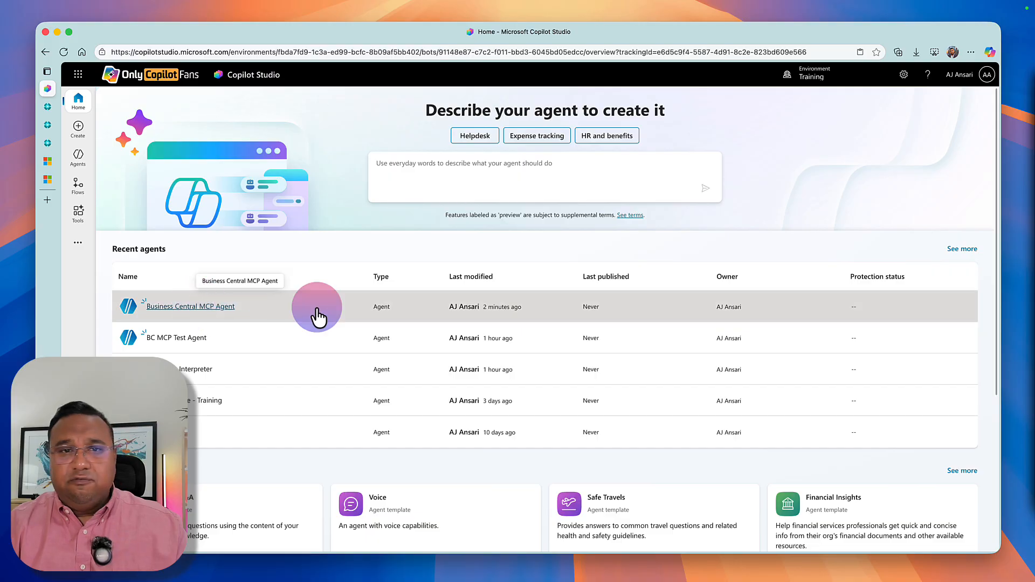
left_click(317, 307)
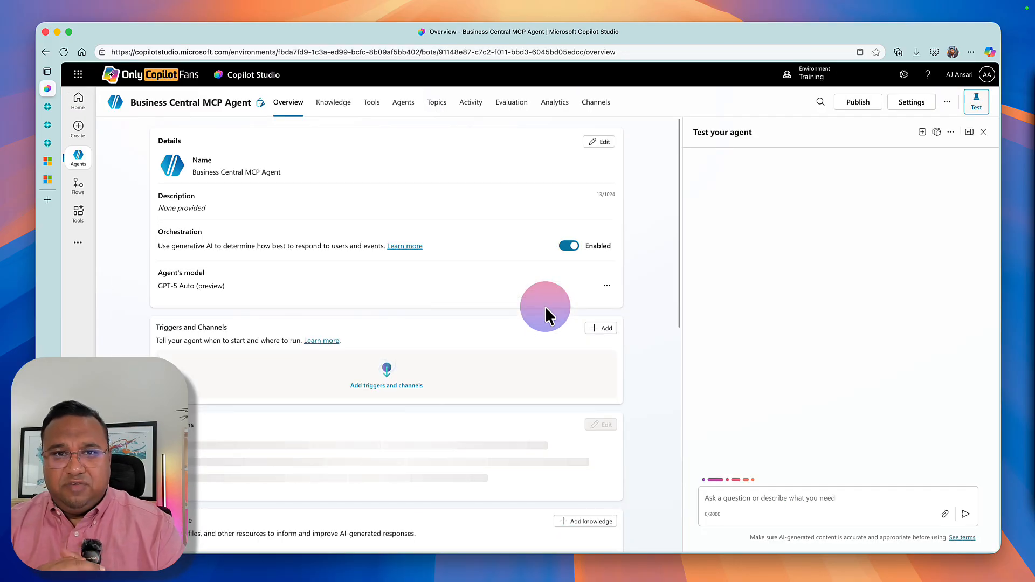